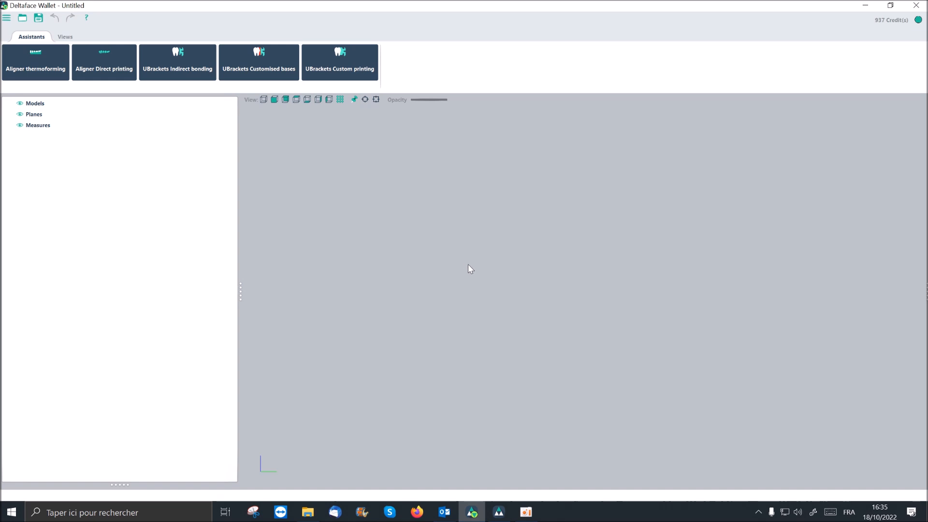
- Look at DeltaFace, return to Deltaface Wallet and start the Aligner thermoforming assistant there
{"action": "left_click", "coordinate": [498, 512]}
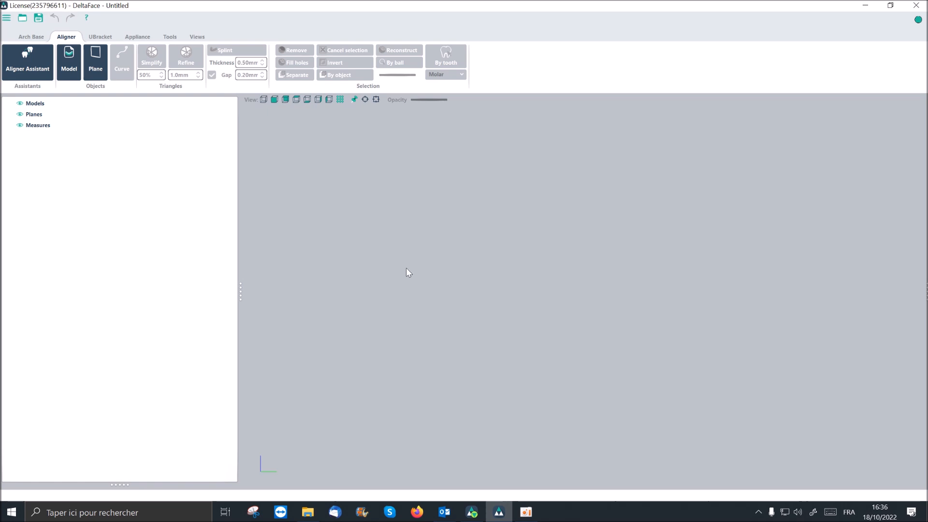
{"action": "left_click", "coordinate": [472, 512]}
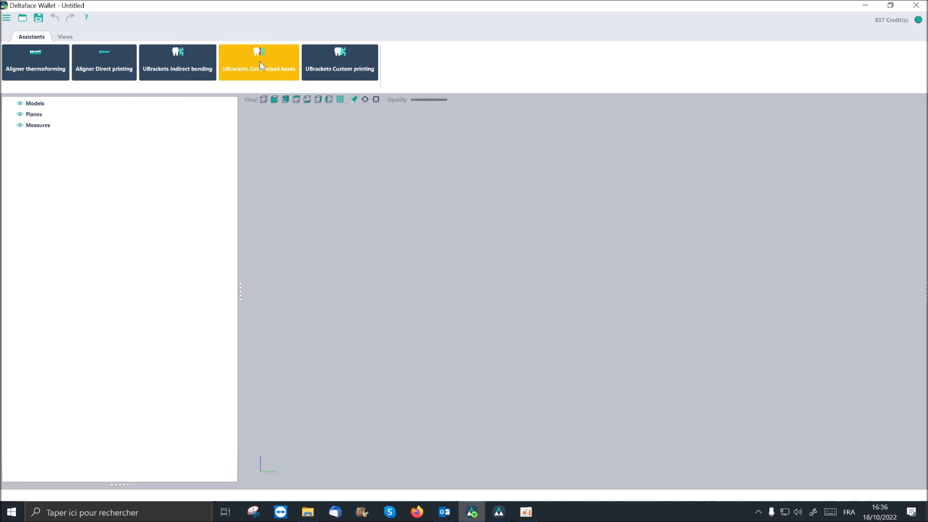
{"action": "left_click", "coordinate": [47, 57]}
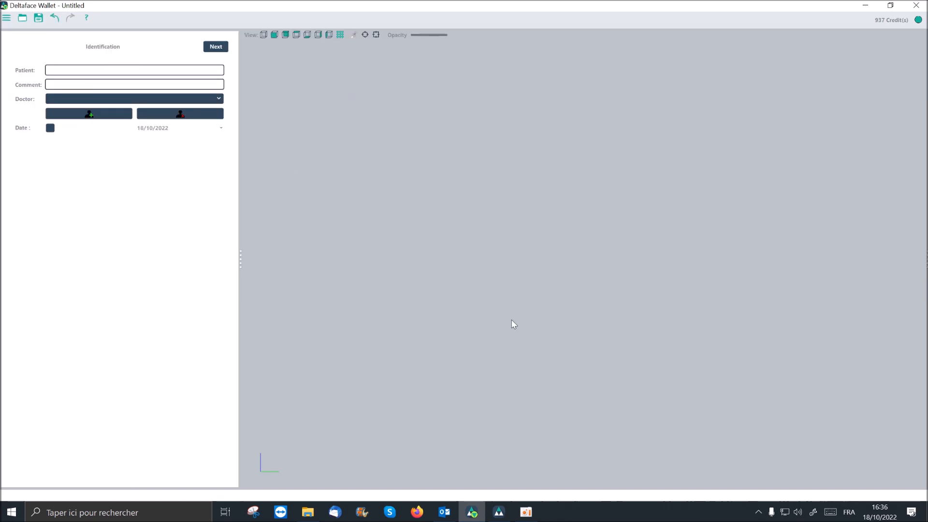
- Switch to DeltaFace and start the Aligner Assistant
{"action": "left_click", "coordinate": [503, 514]}
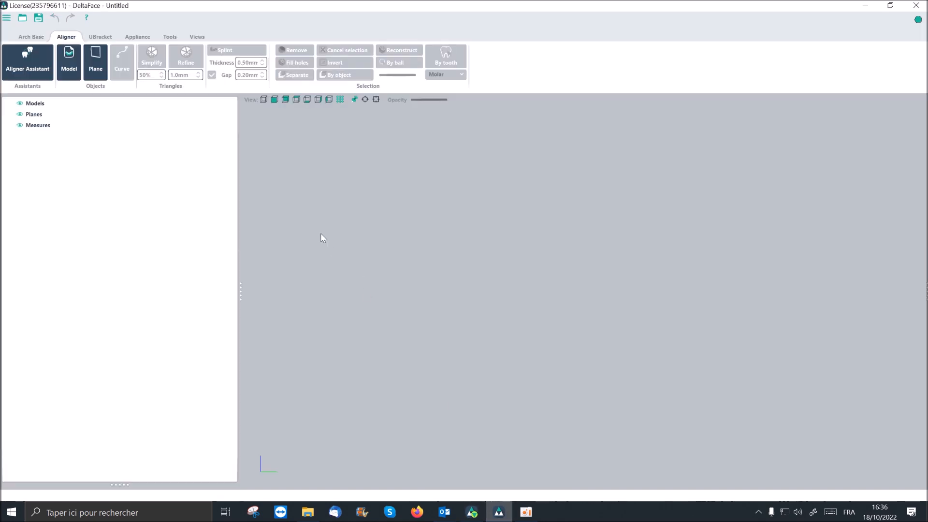
{"action": "left_click_drag", "start_coordinate": [240, 292], "coordinate": [206, 297]}
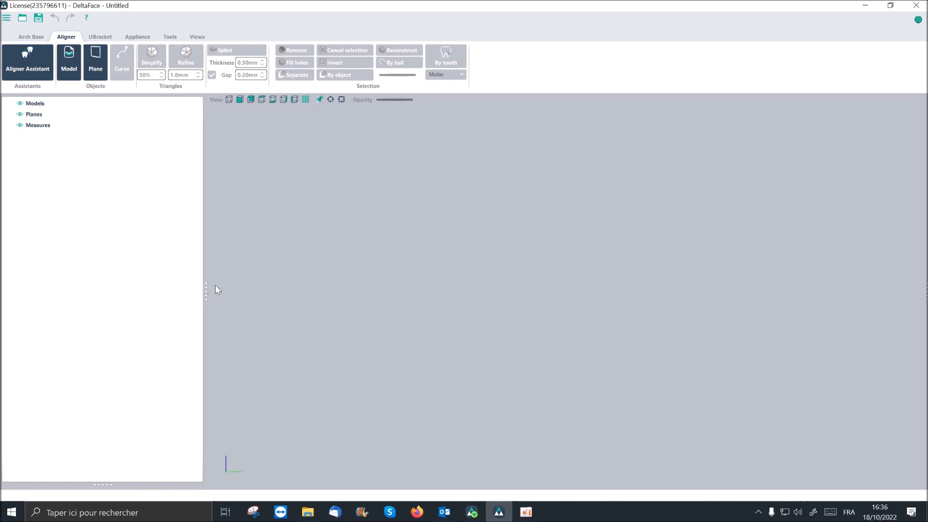
{"action": "left_click", "coordinate": [24, 38]}
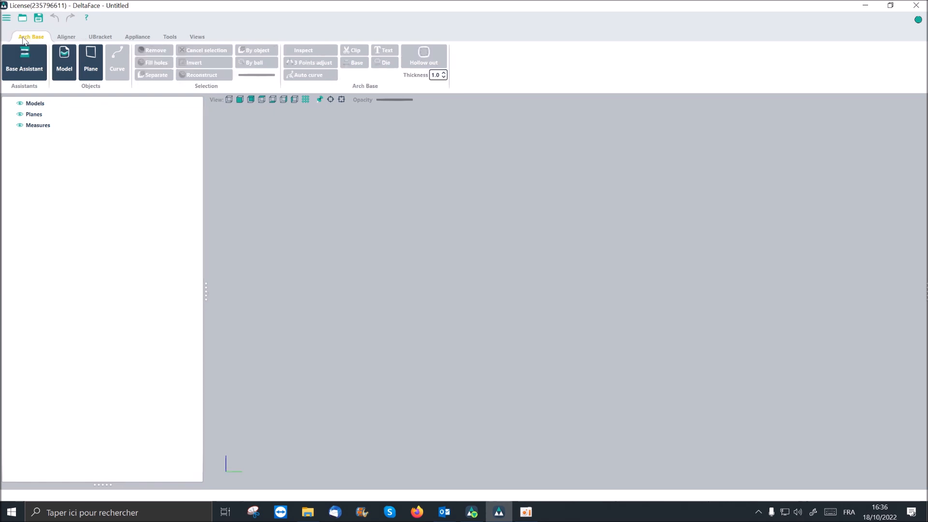
{"action": "left_click", "coordinate": [67, 37]}
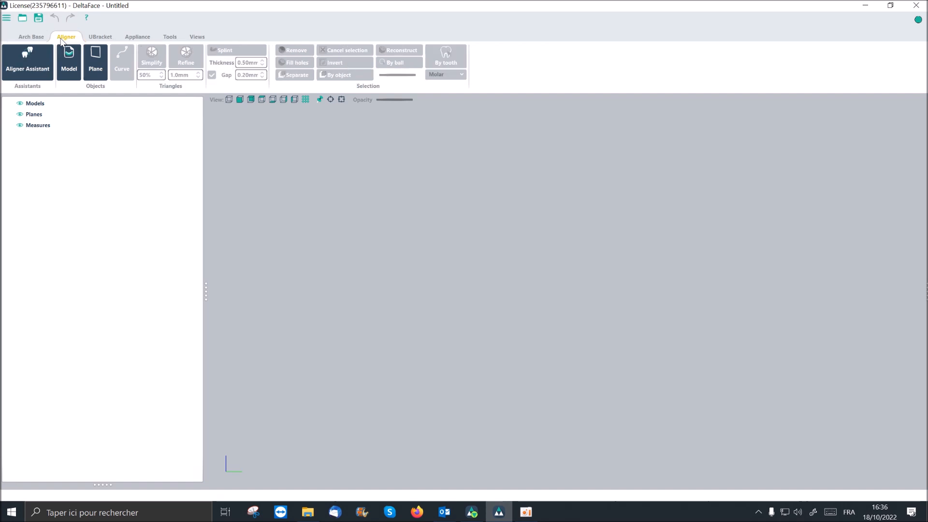
{"action": "left_click", "coordinate": [30, 59]}
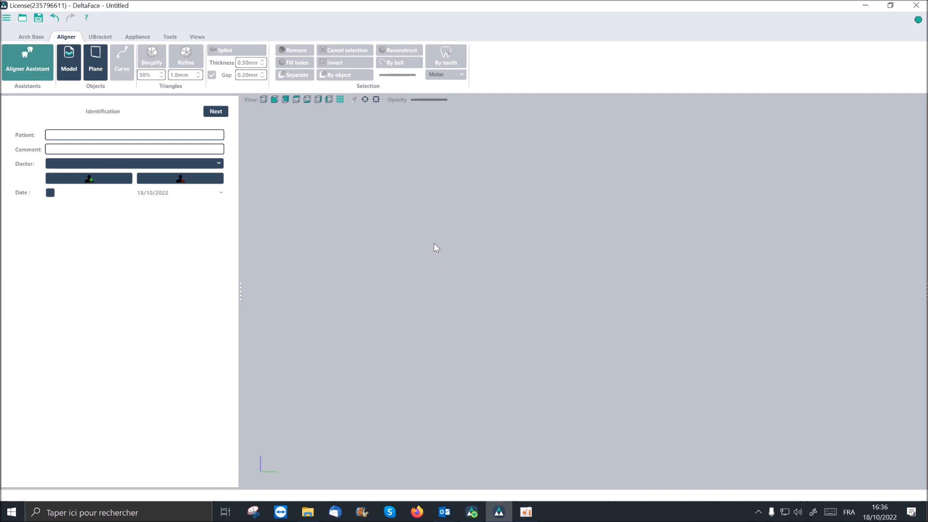
- Review the general options for language, theme, triangle limit and teeth numbering, and enable sending the project if the software crashes
{"action": "left_click", "coordinate": [7, 18]}
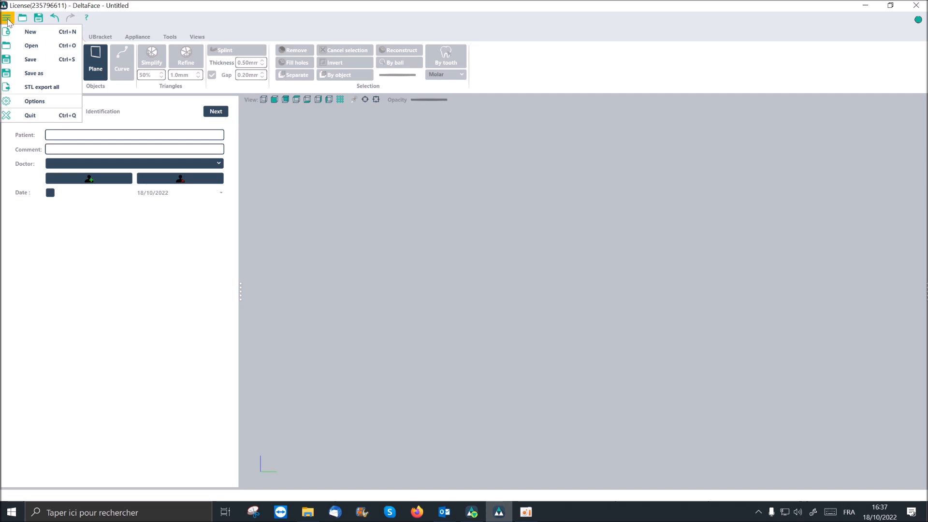
{"action": "left_click", "coordinate": [43, 105]}
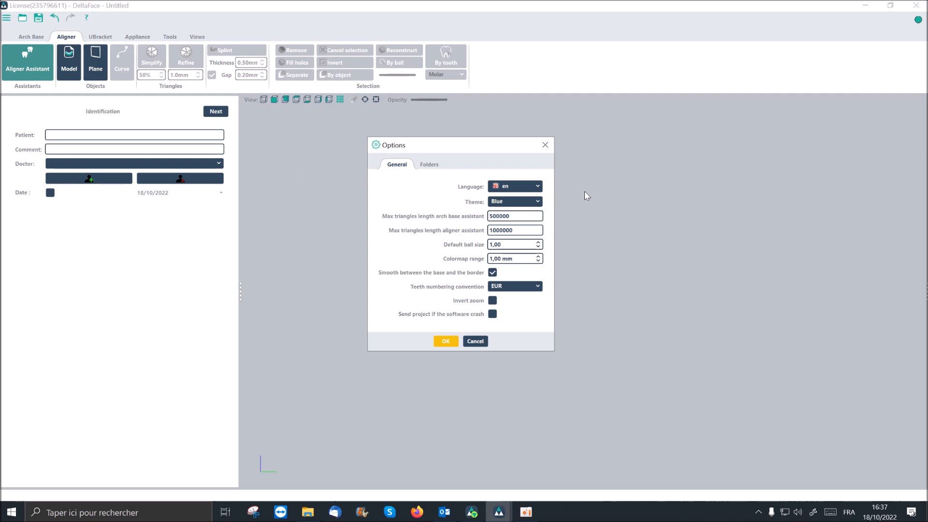
{"action": "left_click", "coordinate": [537, 186]}
{"action": "left_click", "coordinate": [540, 188]}
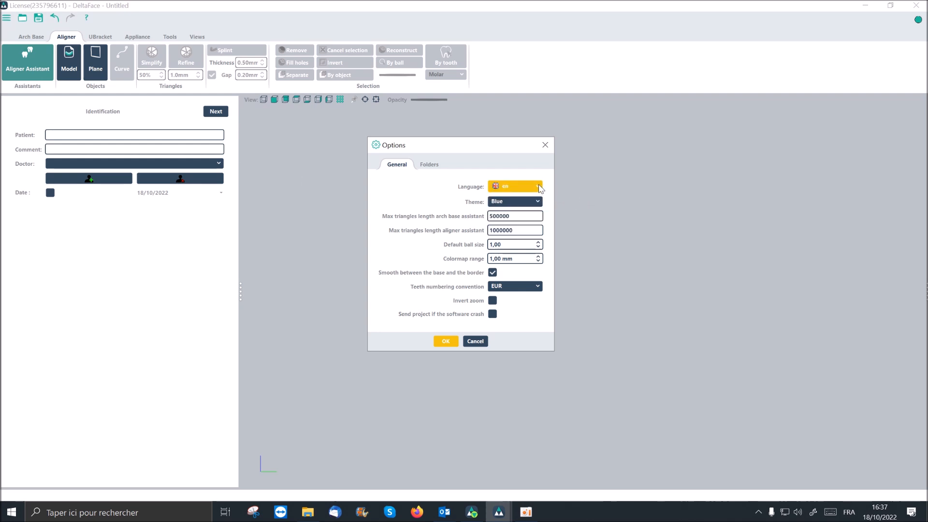
{"action": "left_click", "coordinate": [537, 201]}
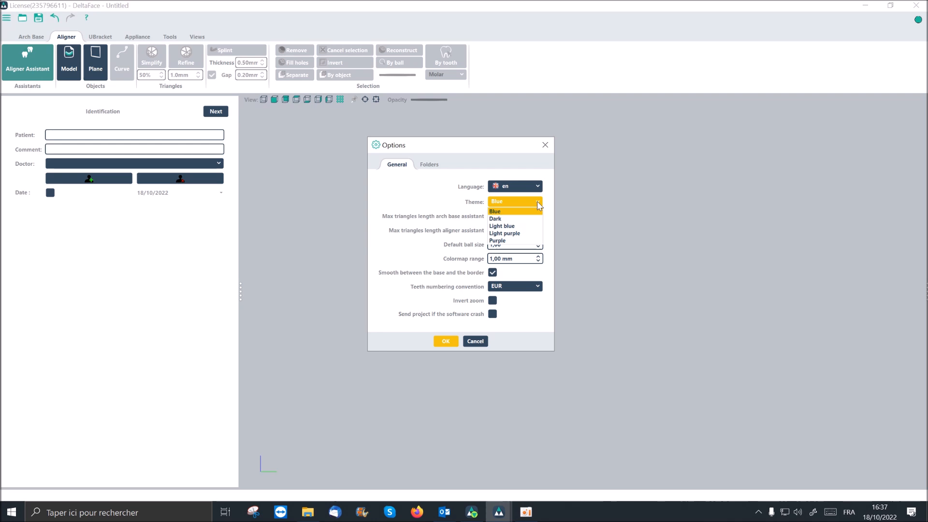
{"action": "left_click", "coordinate": [537, 201]}
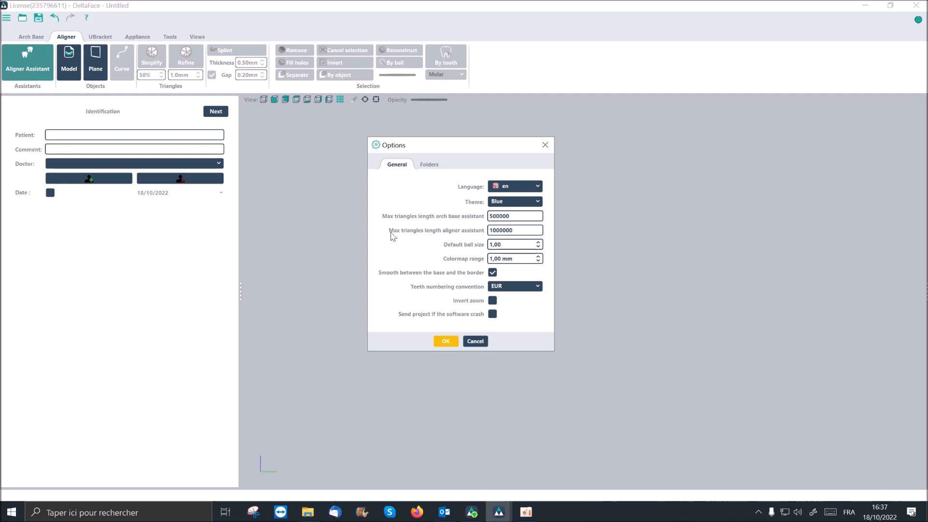
{"action": "left_click", "coordinate": [502, 230]}
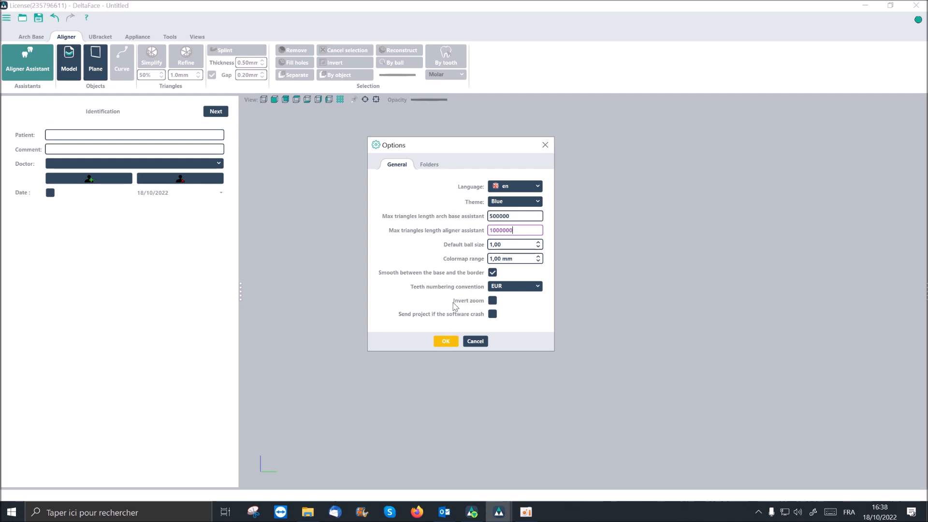
{"action": "left_click", "coordinate": [534, 287]}
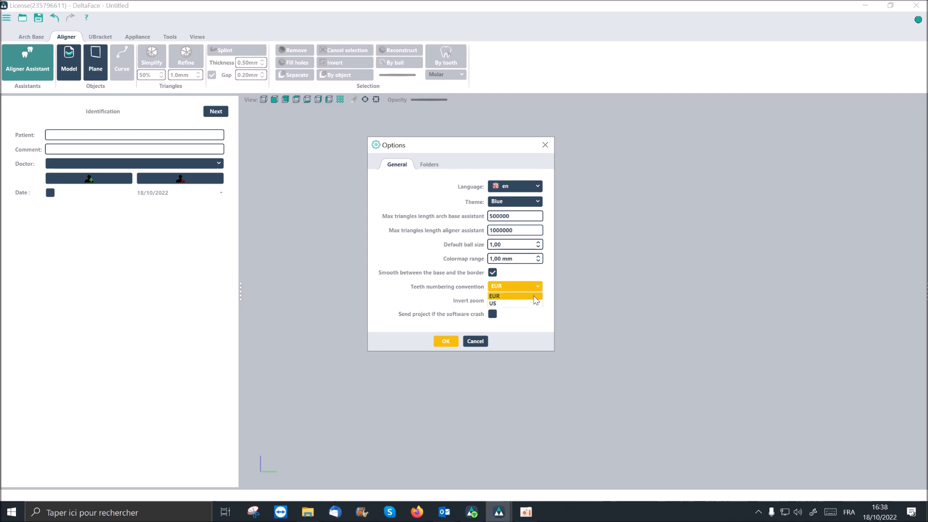
{"action": "left_click", "coordinate": [539, 288]}
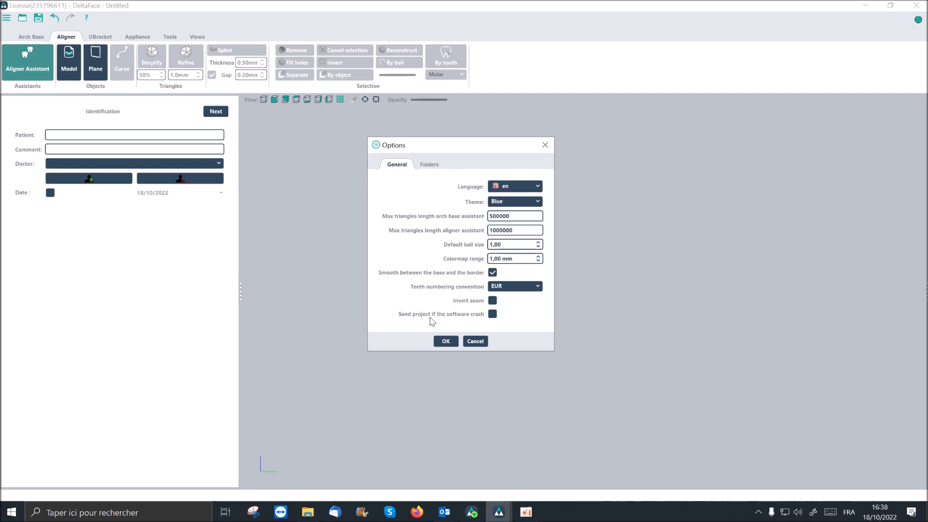
{"action": "left_click", "coordinate": [493, 314]}
{"action": "left_click", "coordinate": [448, 342]}
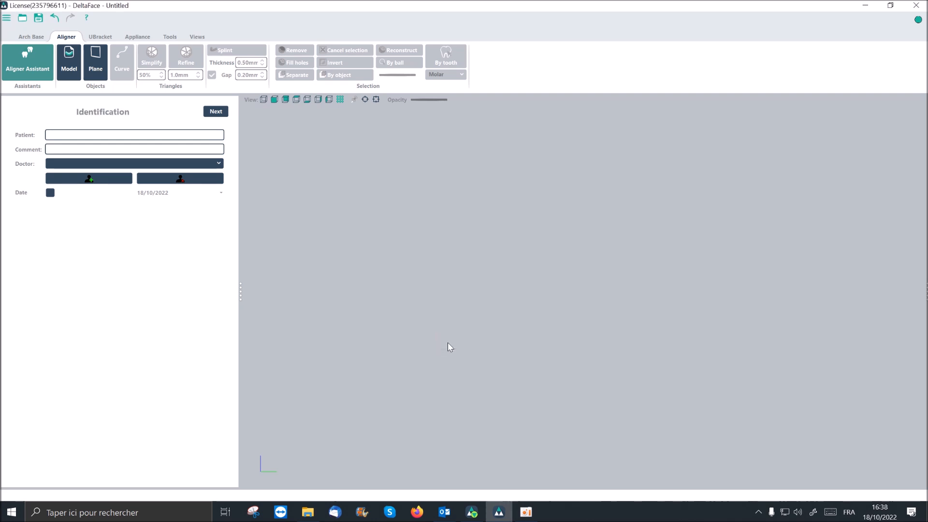
- Check the export and import directories in the program's folder options
{"action": "left_click", "coordinate": [7, 18]}
{"action": "left_click", "coordinate": [29, 99]}
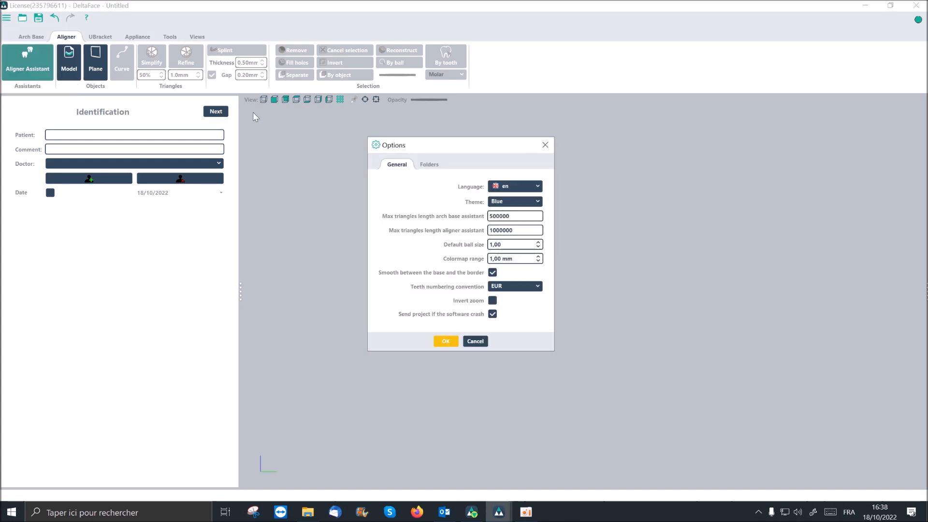
{"action": "left_click", "coordinate": [431, 167]}
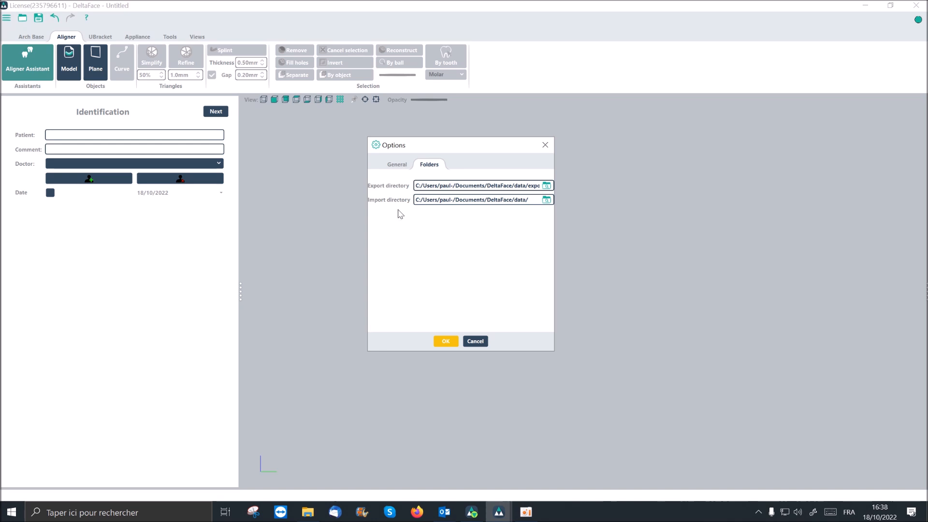
{"action": "left_click", "coordinate": [474, 344]}
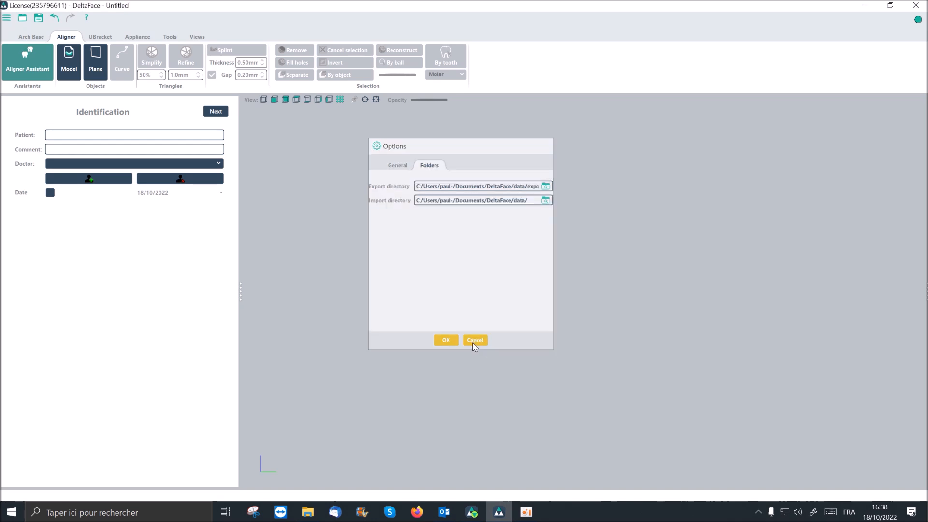
- Look through the user guide's table of contents, consult section 2.9 Aligner Assistant, and close the guide
{"action": "left_click", "coordinate": [87, 19]}
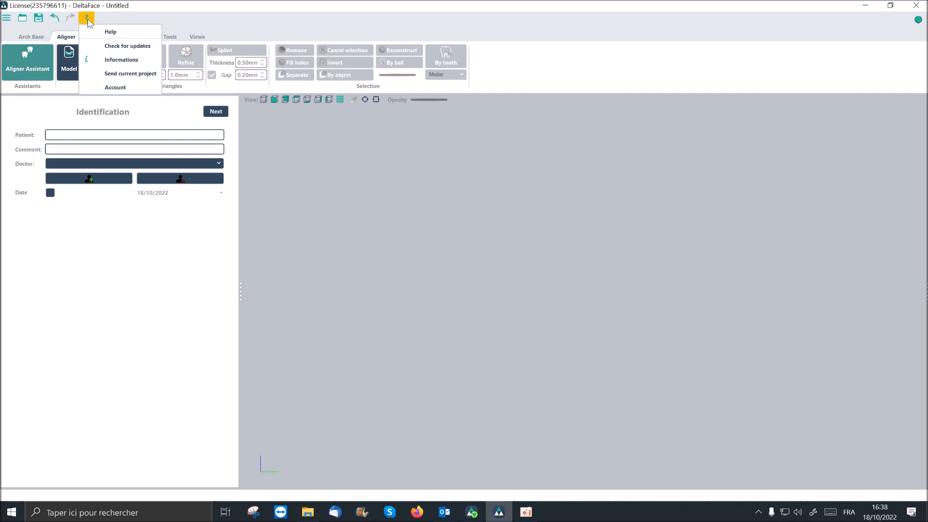
{"action": "left_click", "coordinate": [123, 32]}
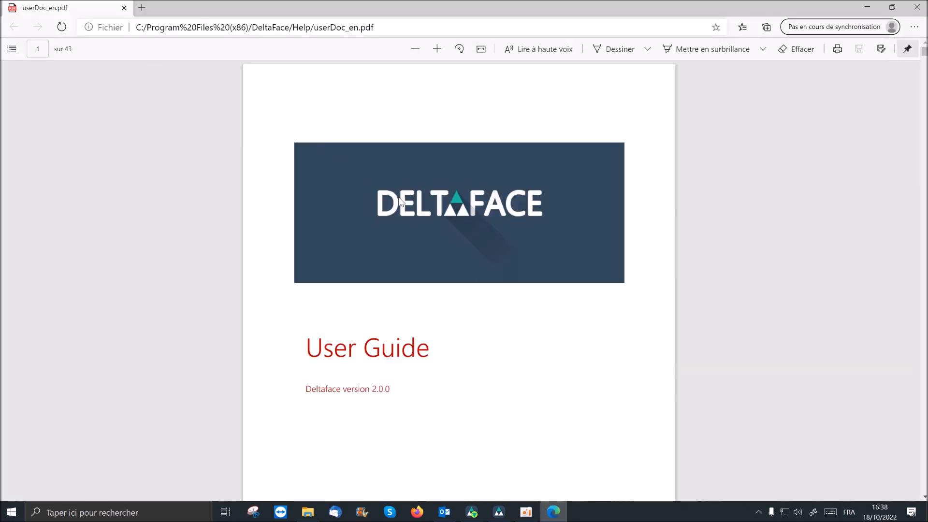
{"action": "scroll", "coordinate": [400, 203], "scroll_direction": "down", "scroll_amount": 15}
{"action": "scroll", "coordinate": [400, 203], "scroll_direction": "down", "scroll_amount": 20}
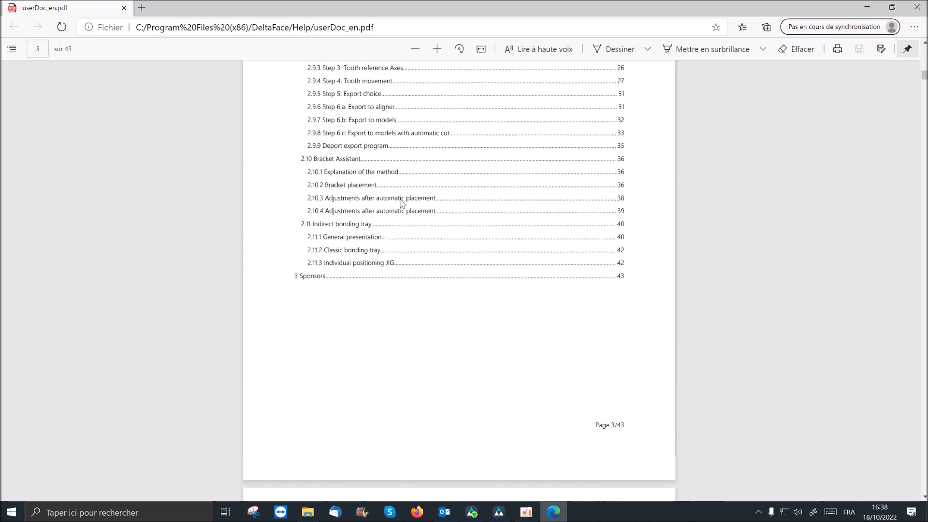
{"action": "scroll", "coordinate": [400, 201], "scroll_direction": "up", "scroll_amount": 20}
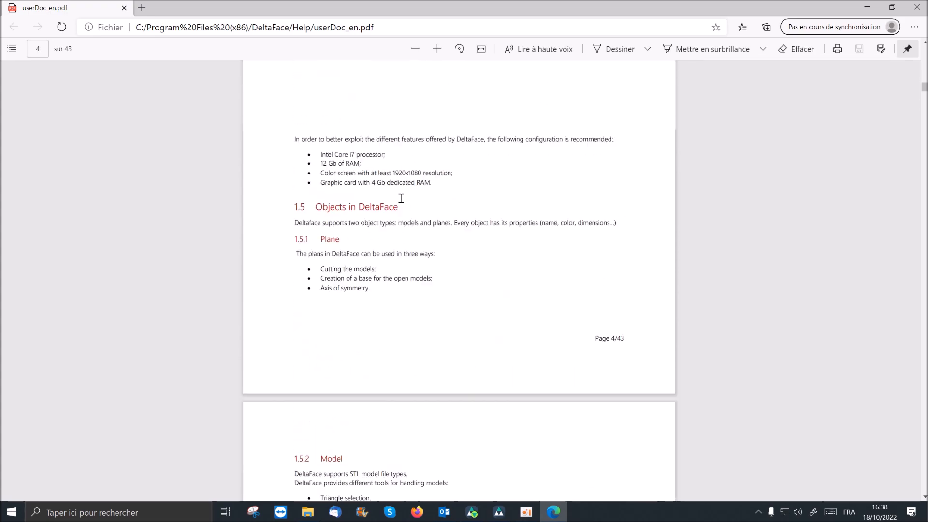
{"action": "scroll", "coordinate": [400, 198], "scroll_direction": "down", "scroll_amount": 10}
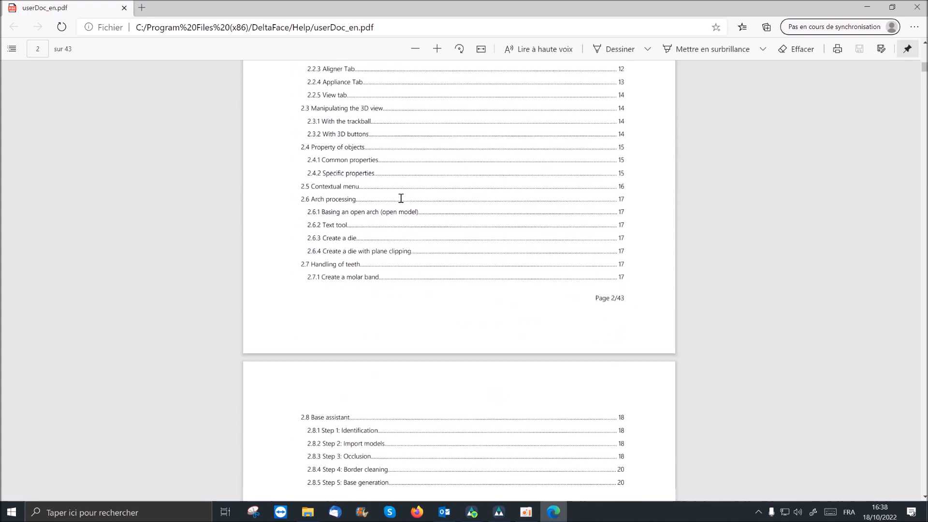
{"action": "scroll", "coordinate": [341, 309], "scroll_direction": "down", "scroll_amount": 3}
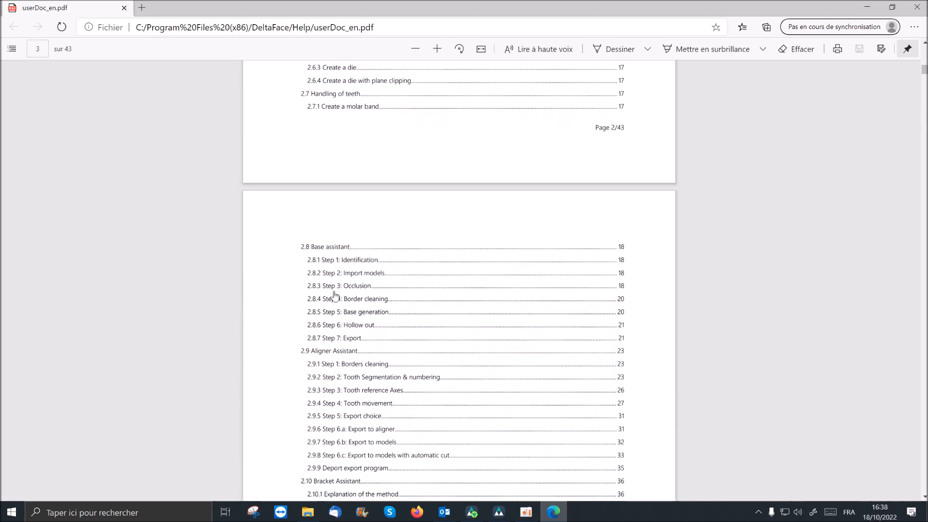
{"action": "scroll", "coordinate": [338, 263], "scroll_direction": "down", "scroll_amount": 6}
{"action": "scroll", "coordinate": [340, 279], "scroll_direction": "up", "scroll_amount": 3}
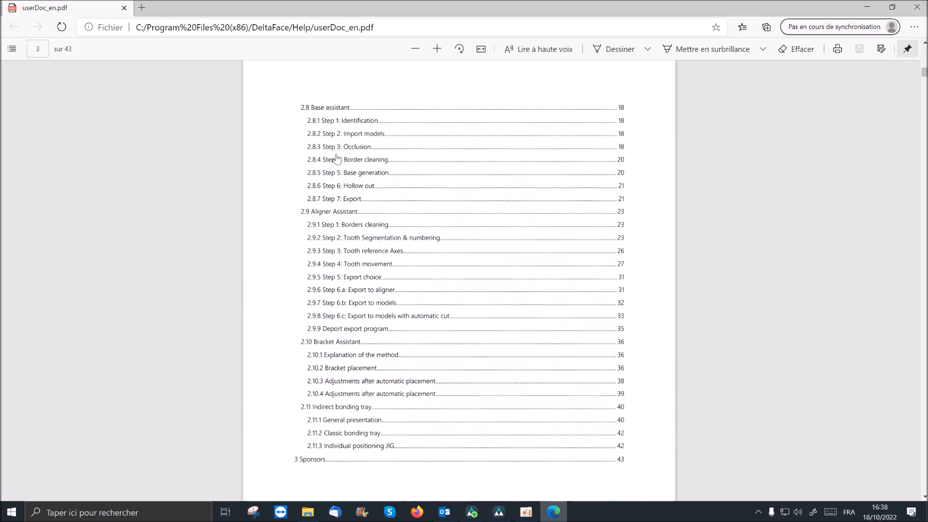
{"action": "left_click", "coordinate": [342, 212]}
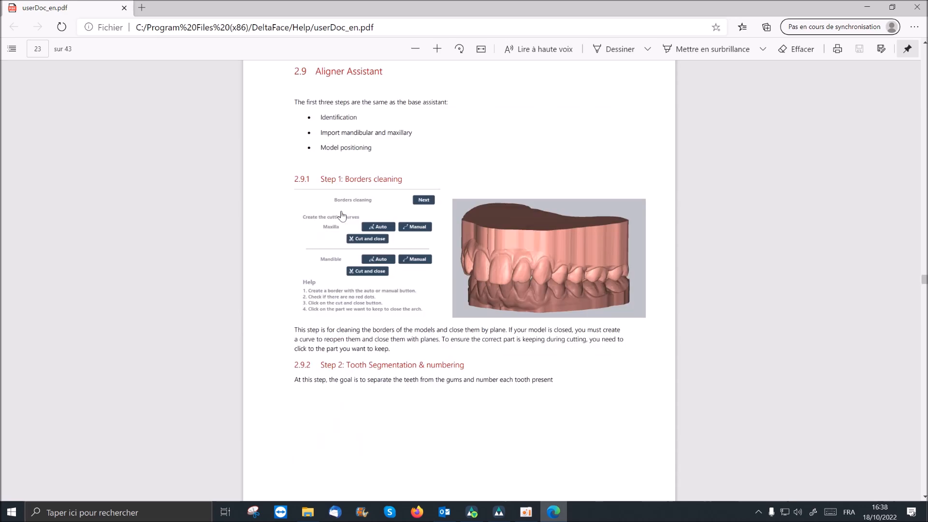
{"action": "left_click", "coordinate": [125, 8]}
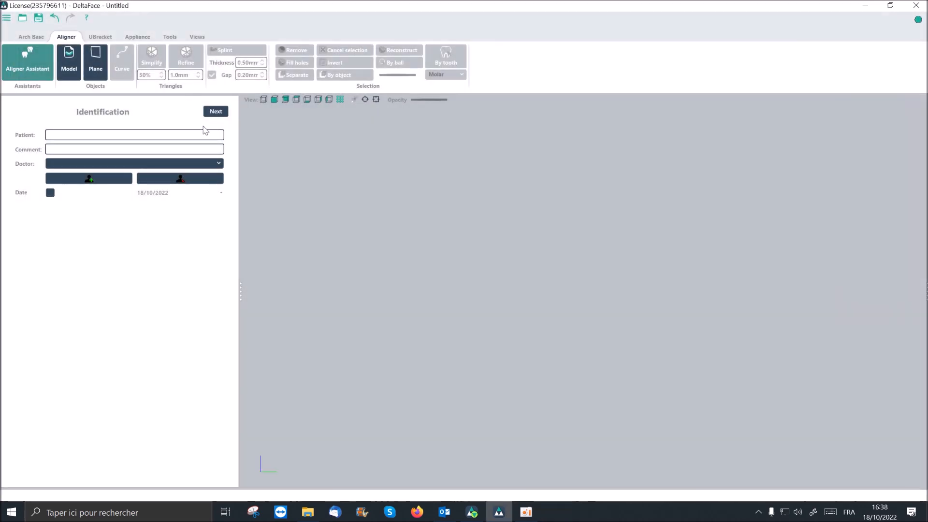
- Check for software updates and review the list of released versions
{"action": "left_click", "coordinate": [88, 20]}
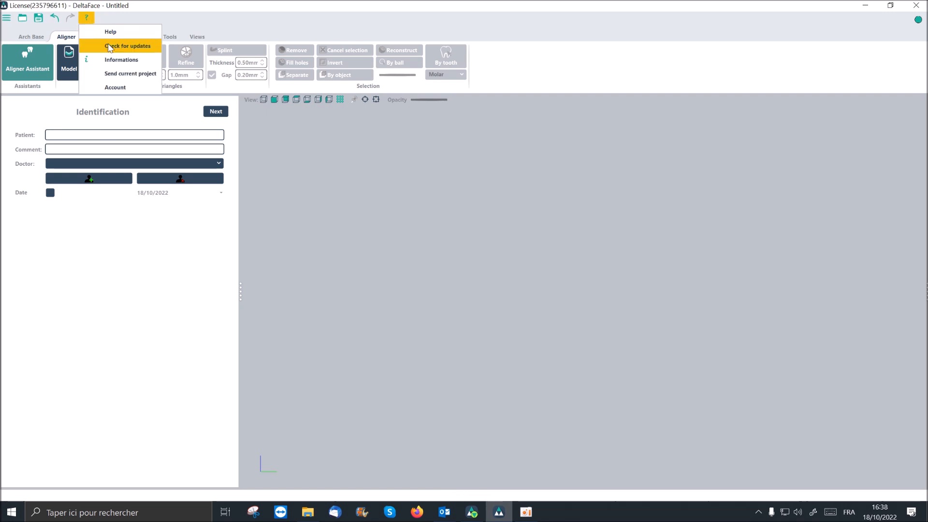
{"action": "left_click", "coordinate": [128, 46]}
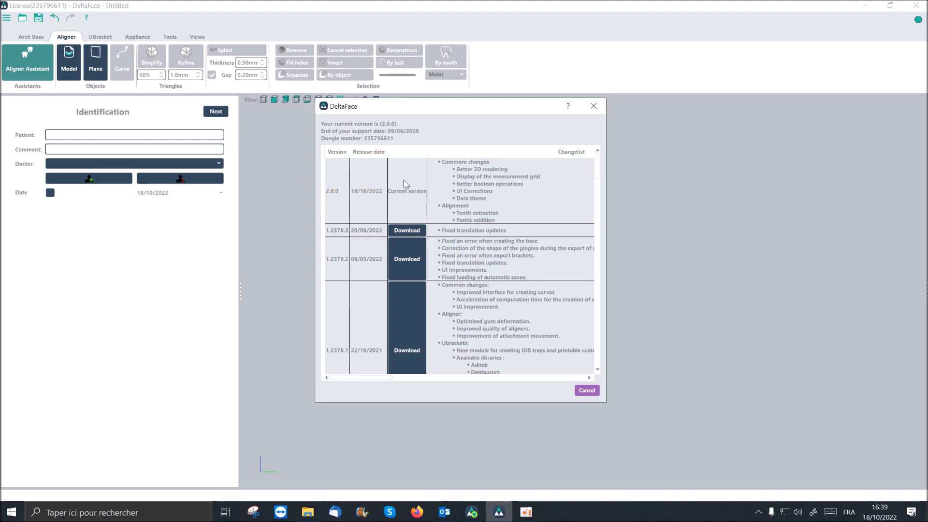
{"action": "left_click", "coordinate": [593, 107]}
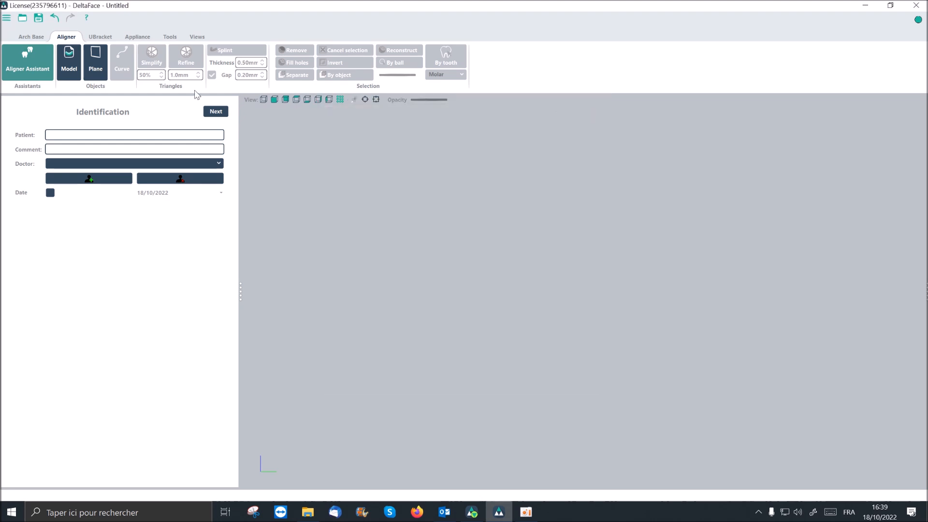
{"action": "left_click", "coordinate": [86, 18]}
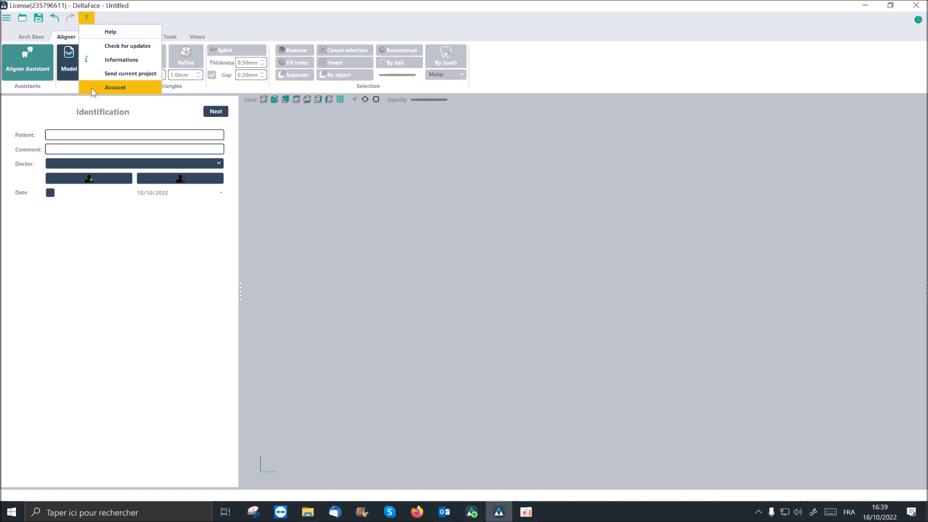
{"action": "left_click", "coordinate": [320, 170]}
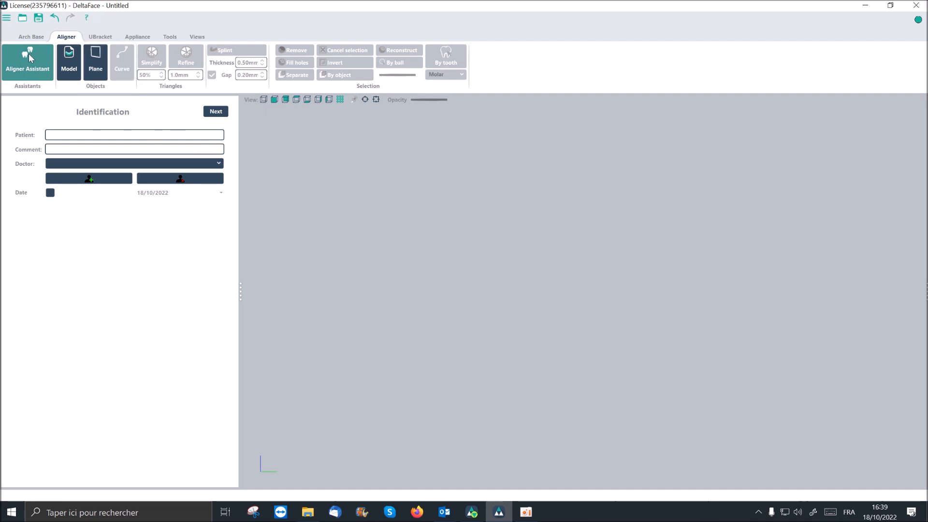
- Enter Patient as the patient in the identification form, leave the comment blank, and check the list of available doctors
{"action": "left_click", "coordinate": [134, 134]}
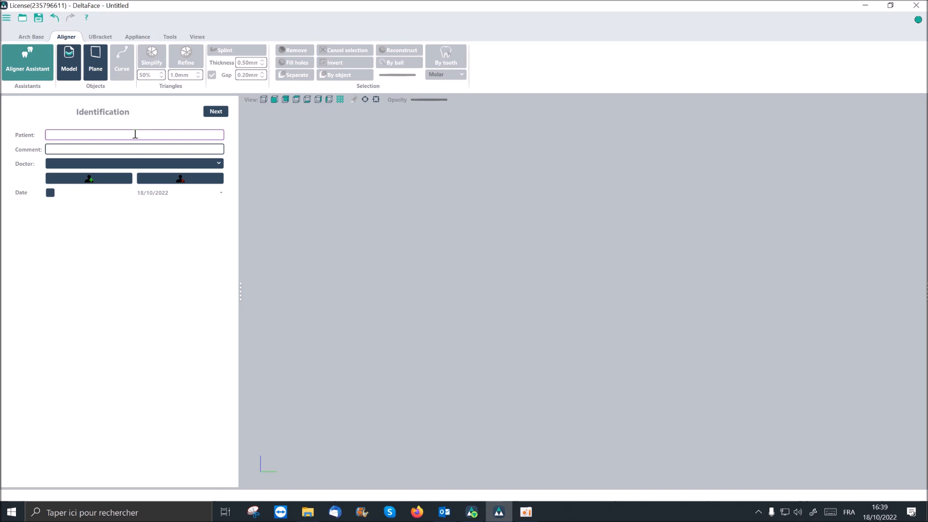
{"action": "type", "text": "Patient"}
{"action": "left_click", "coordinate": [158, 149]}
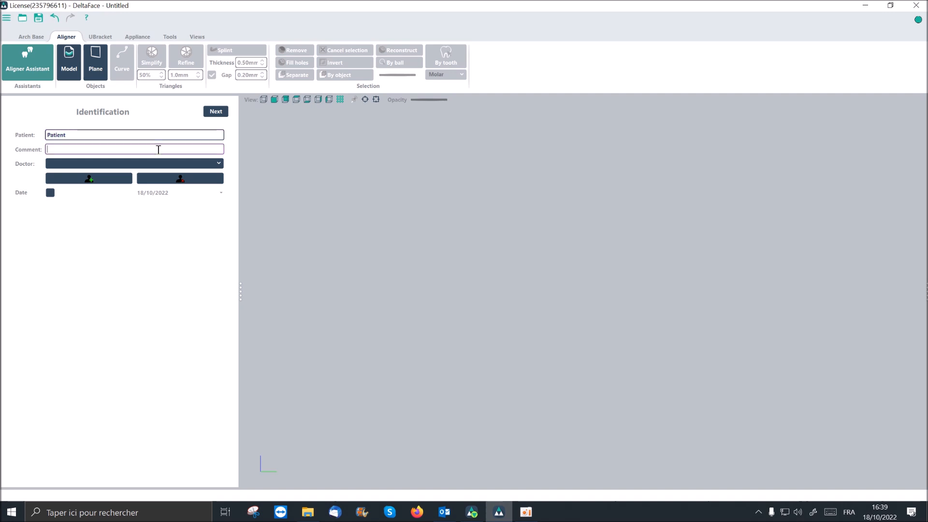
{"action": "left_click", "coordinate": [169, 164]}
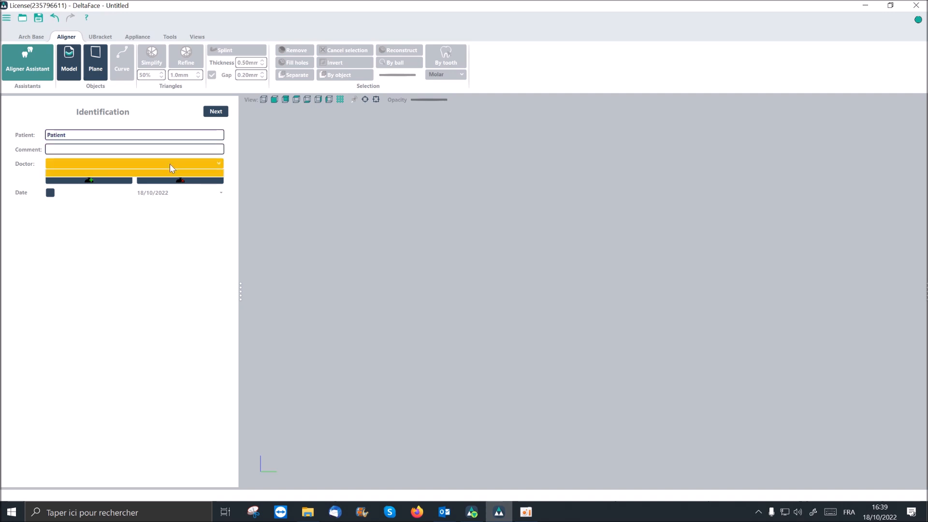
{"action": "left_click", "coordinate": [170, 164]}
- Add a doctor by name and complete the identification stage with the date 18/10/2022 enabled
{"action": "left_click", "coordinate": [112, 179]}
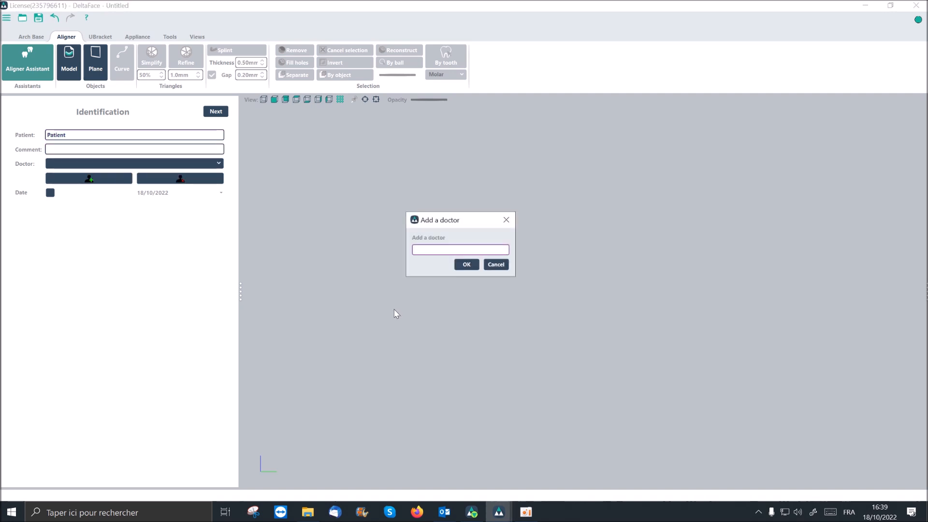
{"action": "type", "text": "Dr Angle"}
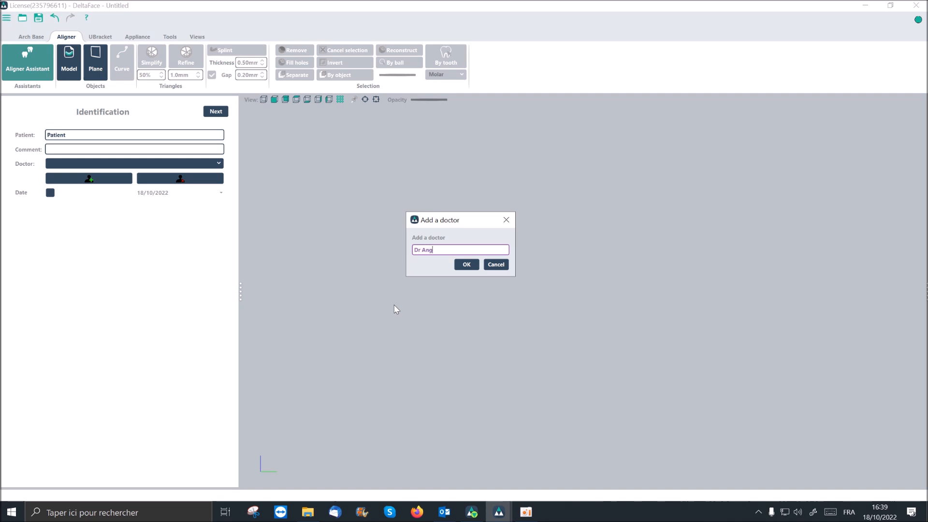
{"action": "left_click", "coordinate": [466, 264]}
{"action": "left_click", "coordinate": [50, 193]}
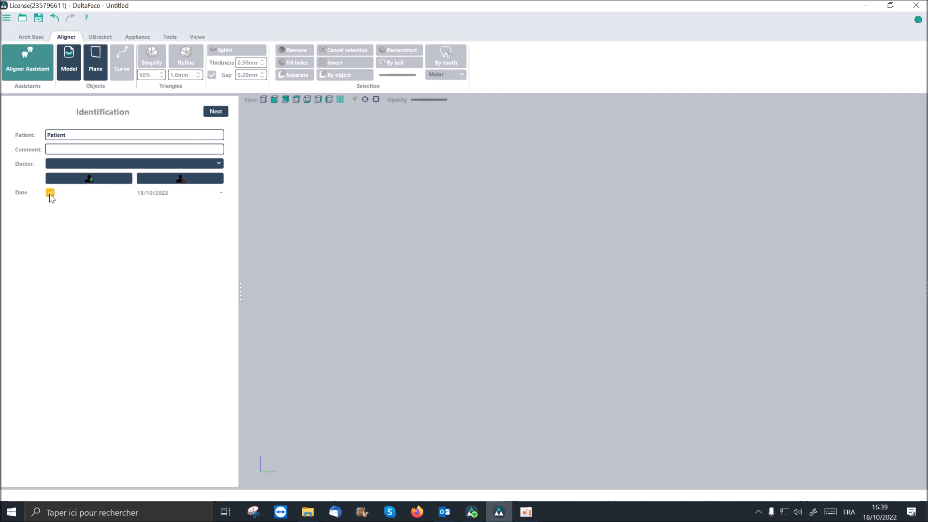
{"action": "left_click", "coordinate": [216, 115]}
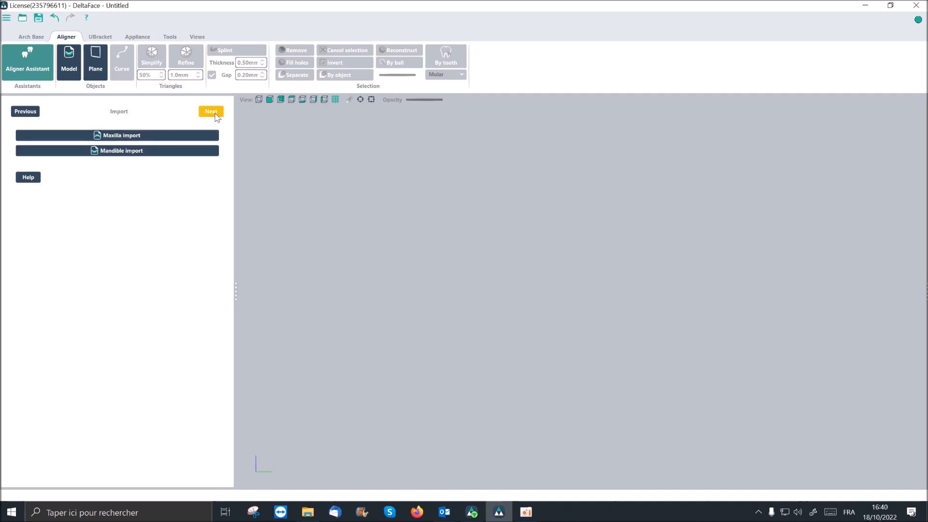
- Import maxillary.stl from the desktop folder Example_1 as the maxilla, inspecting its enlarged 3D preview first
{"action": "left_click", "coordinate": [170, 140]}
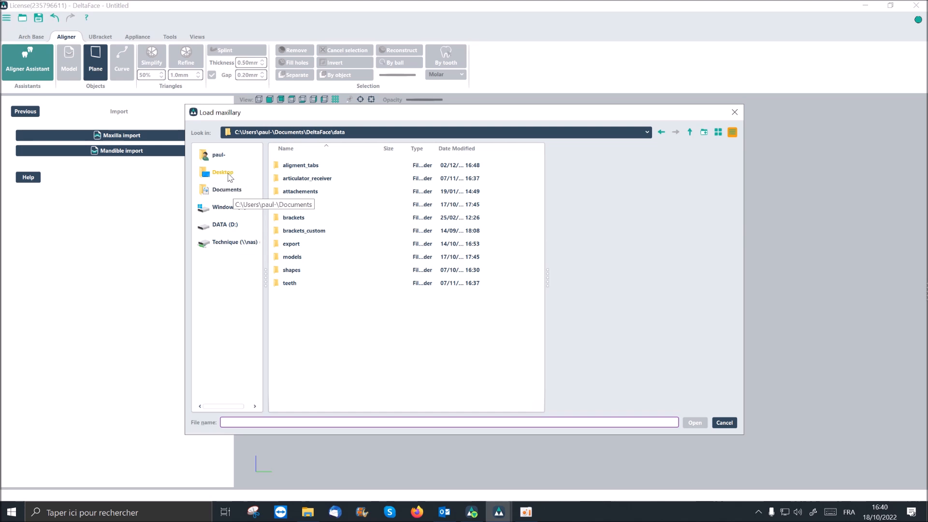
{"action": "left_click", "coordinate": [223, 173]}
{"action": "left_click", "coordinate": [280, 270]}
{"action": "double_click", "coordinate": [280, 270]}
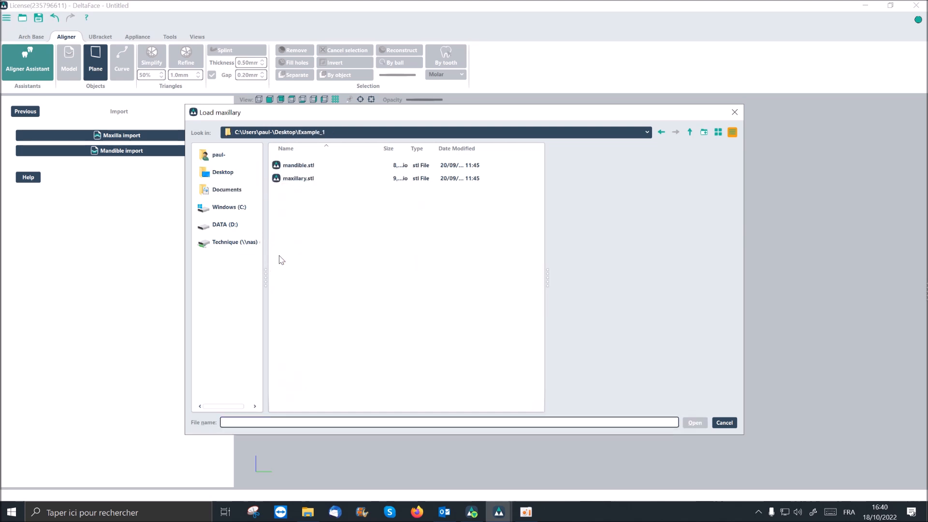
{"action": "left_click", "coordinate": [296, 178]}
{"action": "left_click_drag", "start_coordinate": [613, 254], "coordinate": [630, 270]}
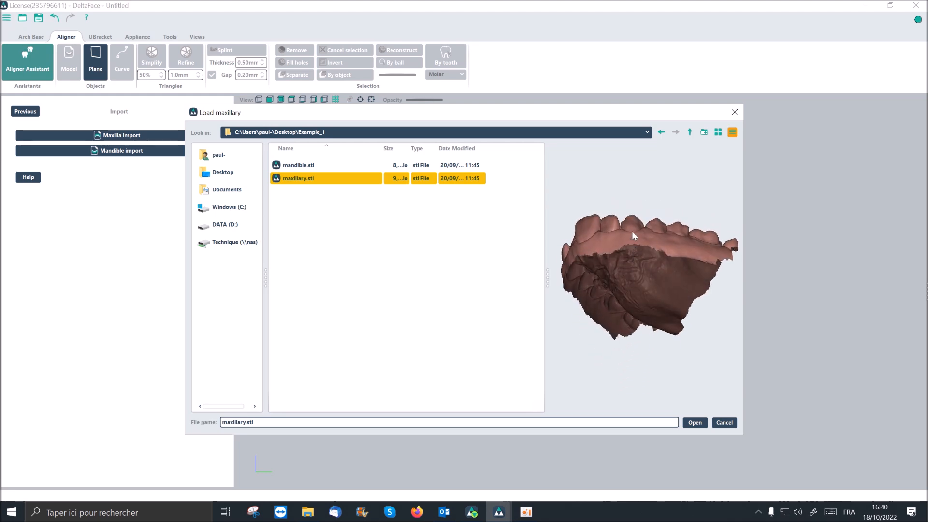
{"action": "left_click_drag", "start_coordinate": [633, 234], "coordinate": [630, 327]}
{"action": "left_click_drag", "start_coordinate": [549, 279], "coordinate": [522, 283]}
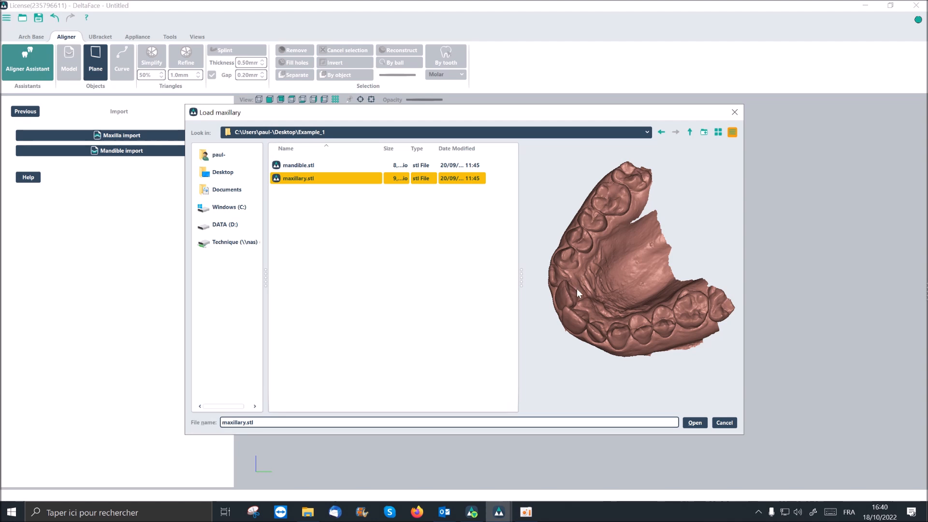
{"action": "left_click", "coordinate": [693, 422]}
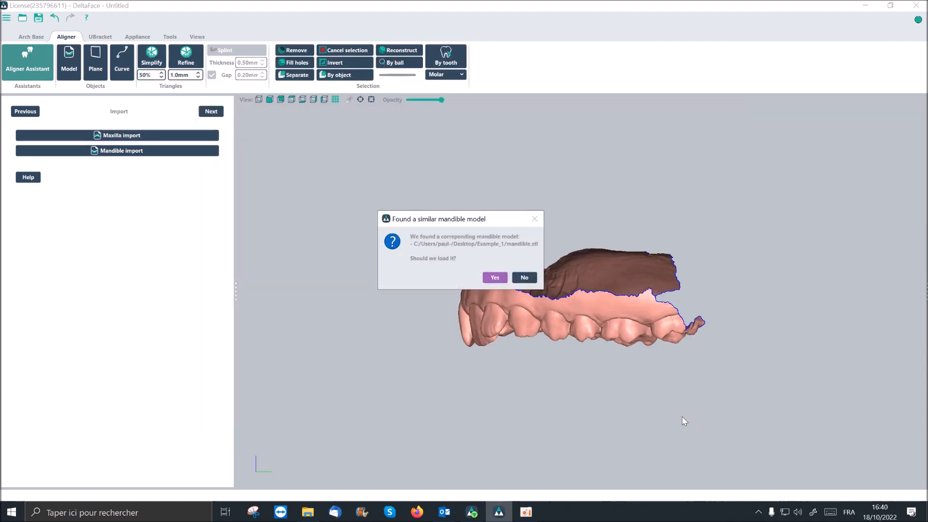
- Load the matching mandible.stl as well and inspect both arches together
{"action": "left_click", "coordinate": [495, 277]}
{"action": "scroll", "coordinate": [508, 323], "scroll_direction": "up", "scroll_amount": 2}
{"action": "middle_click_drag", "start_coordinate": [515, 334], "coordinate": [456, 302]}
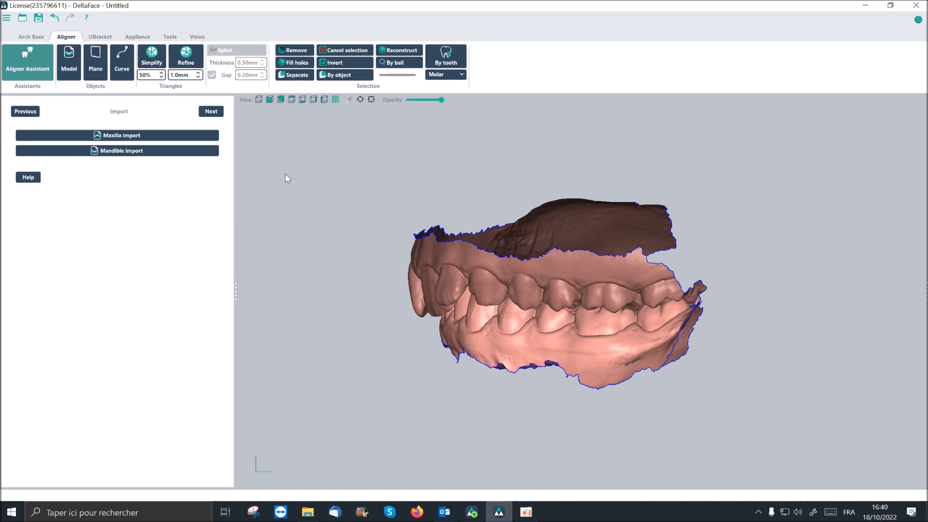
- Position the mandible with three points: one rear molar, the midpoint between the central incisors, and the opposite rear molar
{"action": "left_click", "coordinate": [210, 111]}
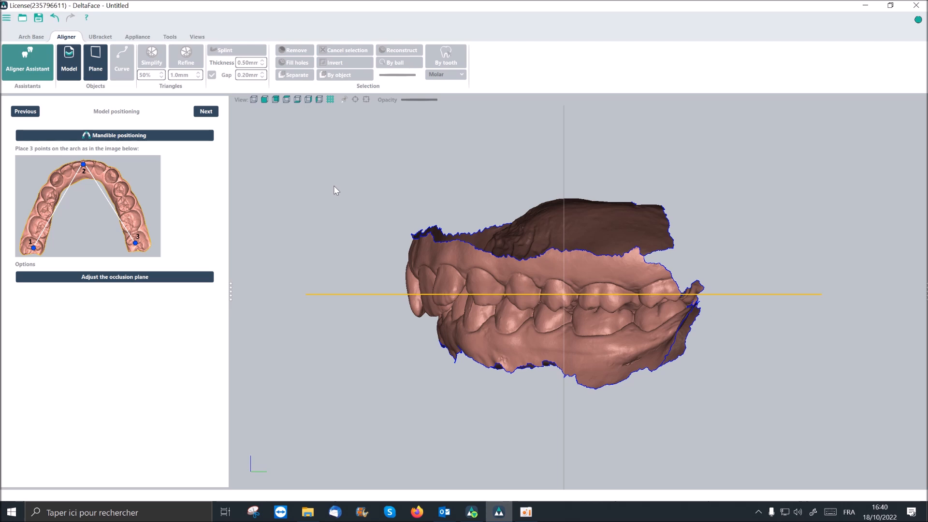
{"action": "left_click", "coordinate": [184, 137]}
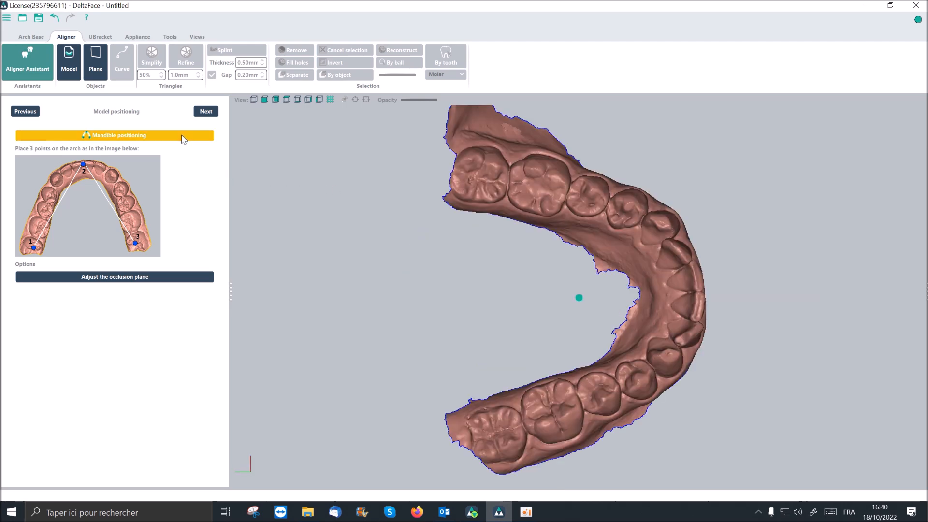
{"action": "left_click", "coordinate": [455, 152]}
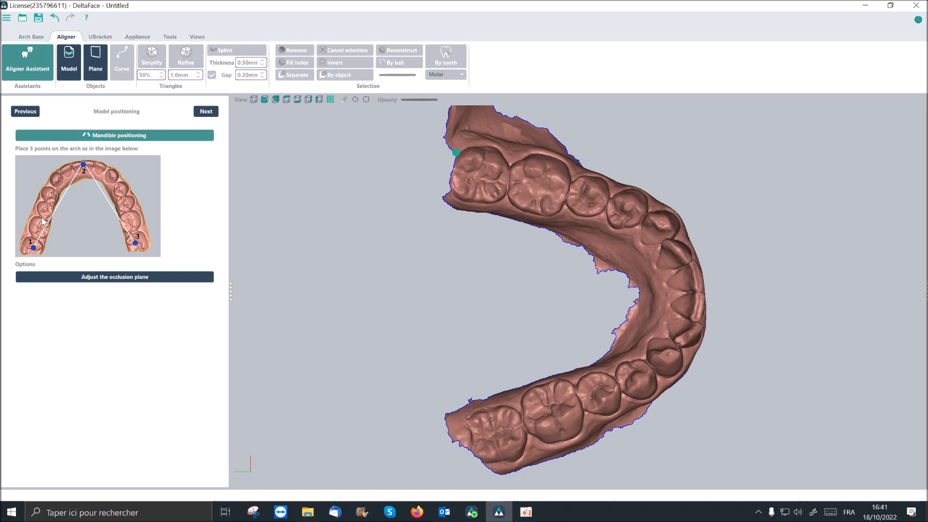
{"action": "left_click", "coordinate": [479, 176]}
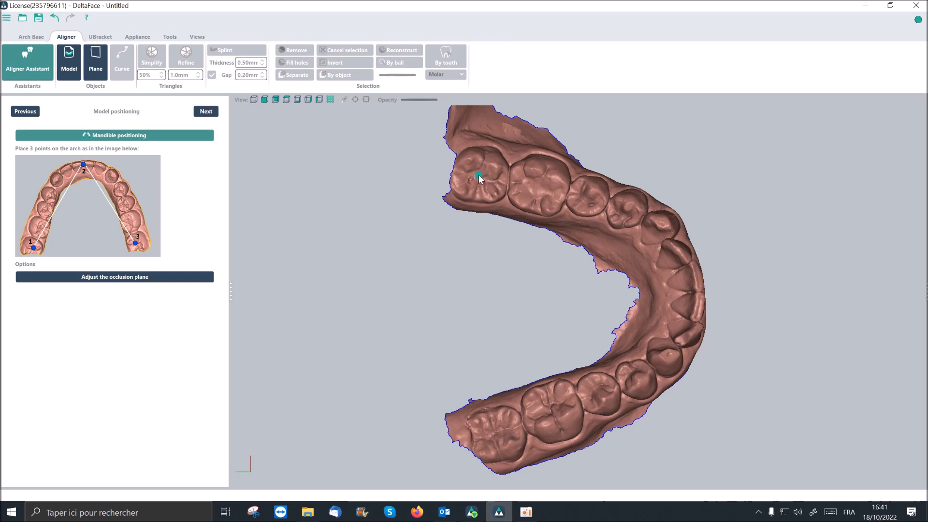
{"action": "left_click", "coordinate": [686, 292]}
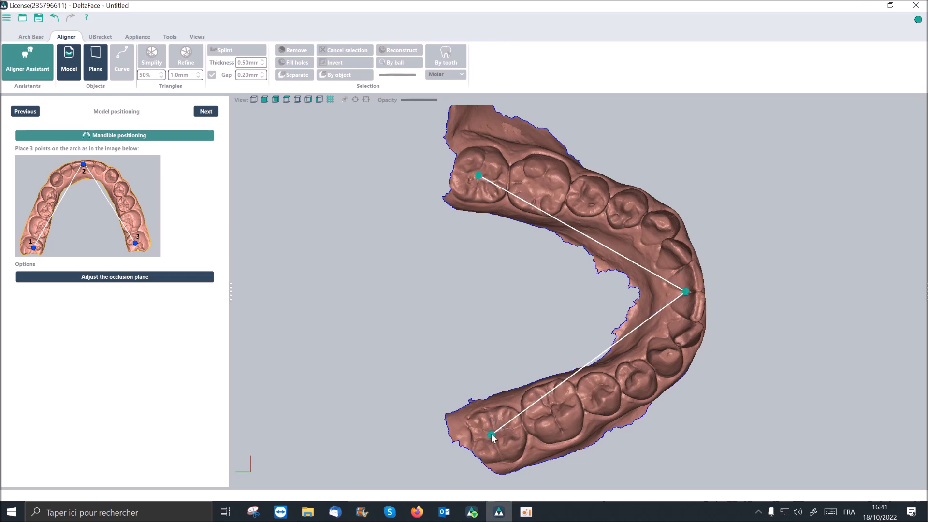
{"action": "left_click", "coordinate": [496, 434]}
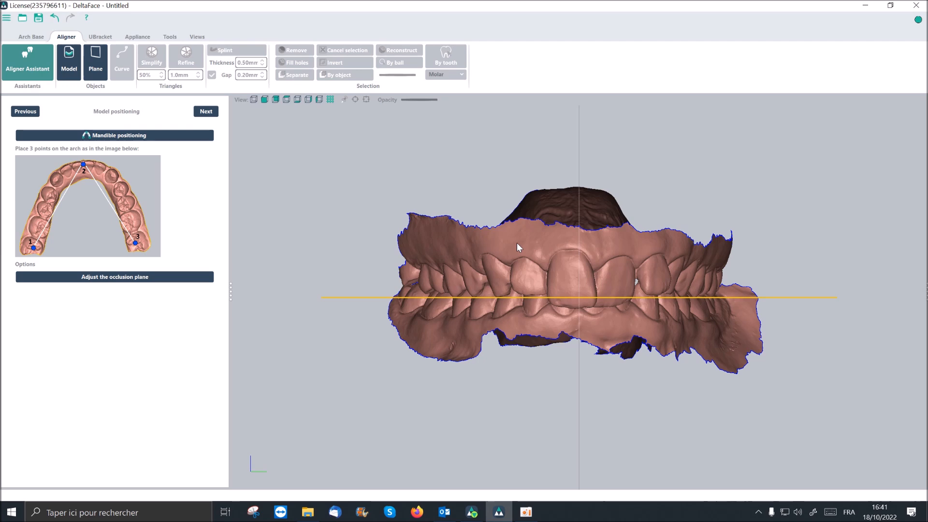
- Check the arches against the occlusion plane with its adjustment handles enabled, and proceed to borders cleaning
{"action": "middle_click_drag", "start_coordinate": [517, 243], "coordinate": [455, 284]}
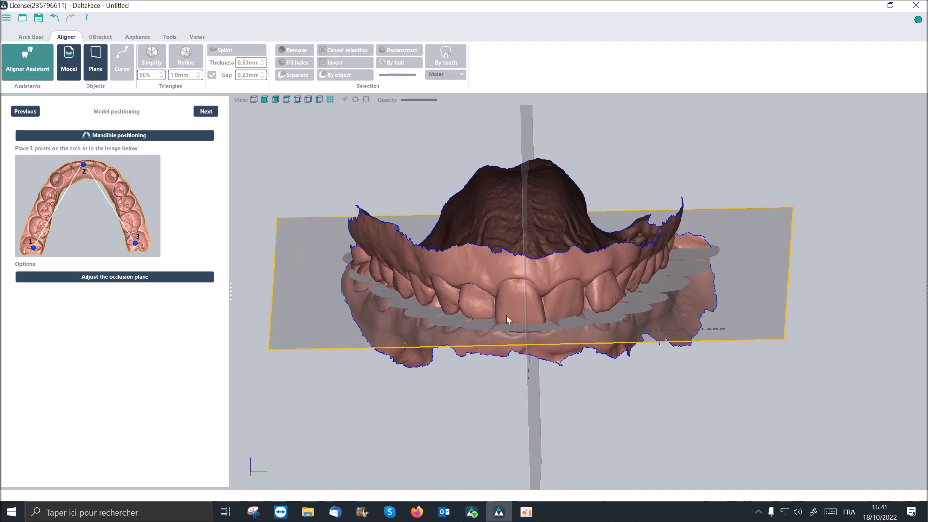
{"action": "middle_click_drag", "start_coordinate": [486, 306], "coordinate": [176, 347]}
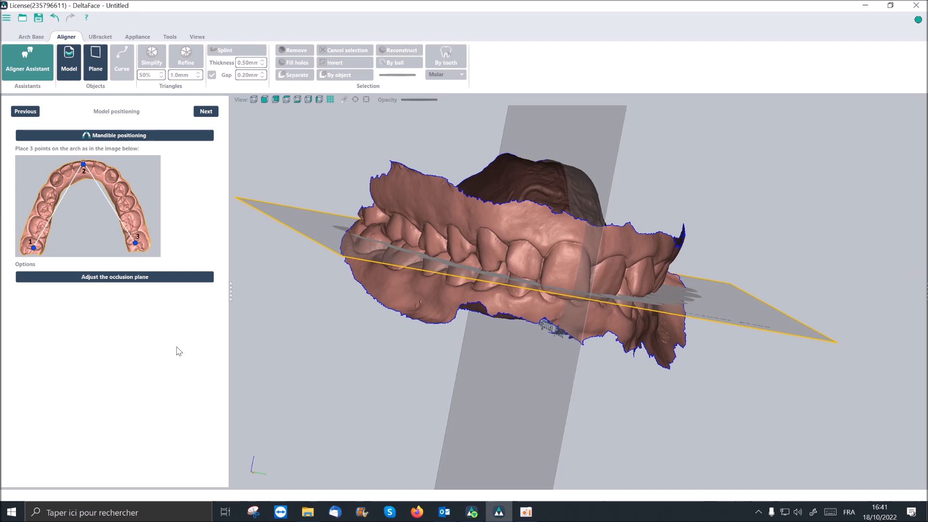
{"action": "left_click", "coordinate": [161, 277]}
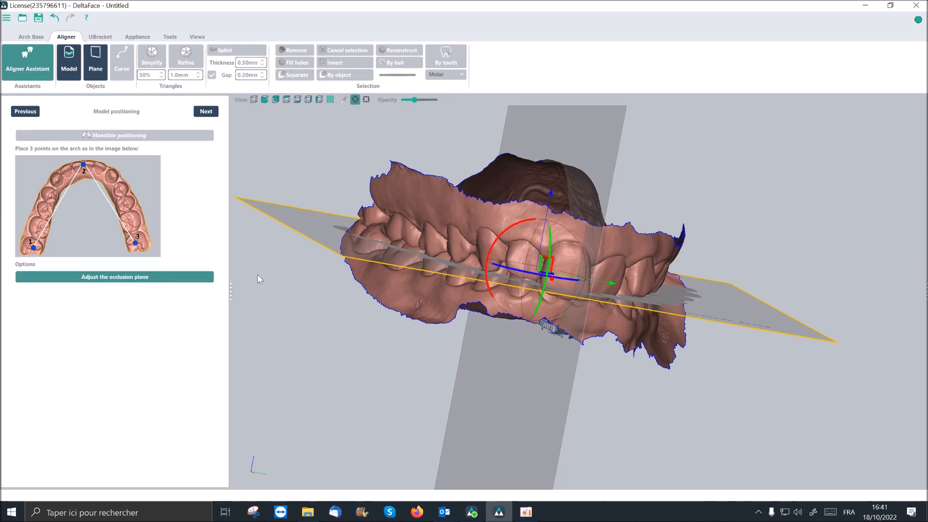
{"action": "mouse_move", "coordinate": [443, 222]}
{"action": "middle_mouse_down"}
{"action": "mouse_move", "coordinate": [417, 236]}
{"action": "mouse_move", "coordinate": [439, 211]}
{"action": "mouse_move", "coordinate": [436, 227]}
{"action": "middle_mouse_up"}
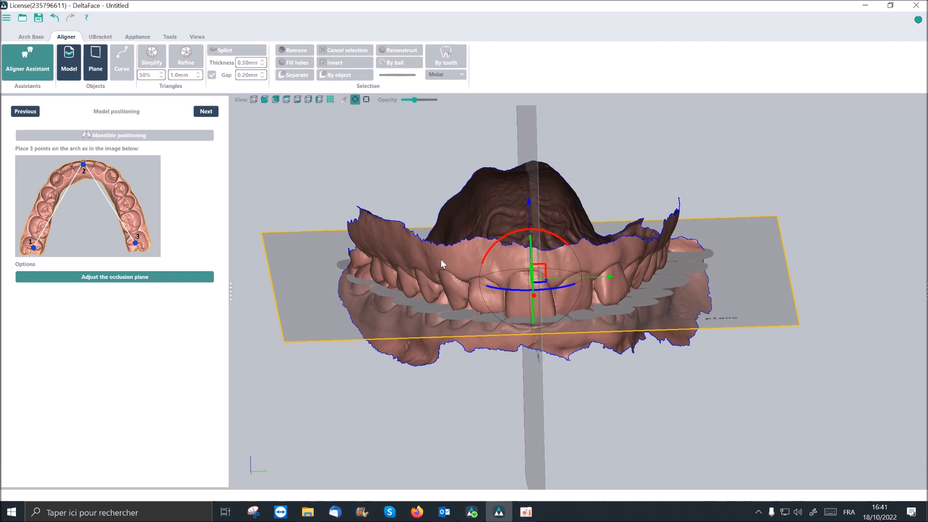
{"action": "middle_click_drag", "start_coordinate": [441, 261], "coordinate": [437, 272]}
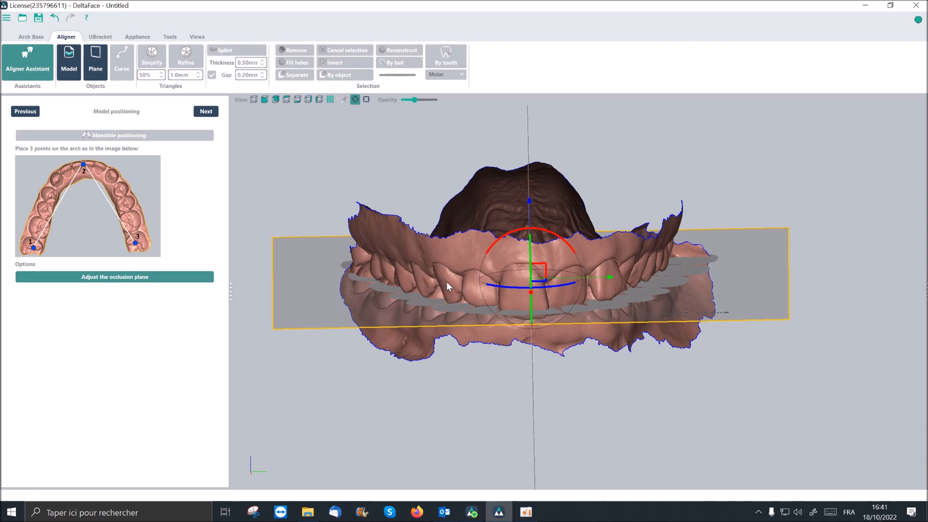
{"action": "middle_click_drag", "start_coordinate": [447, 281], "coordinate": [445, 276]}
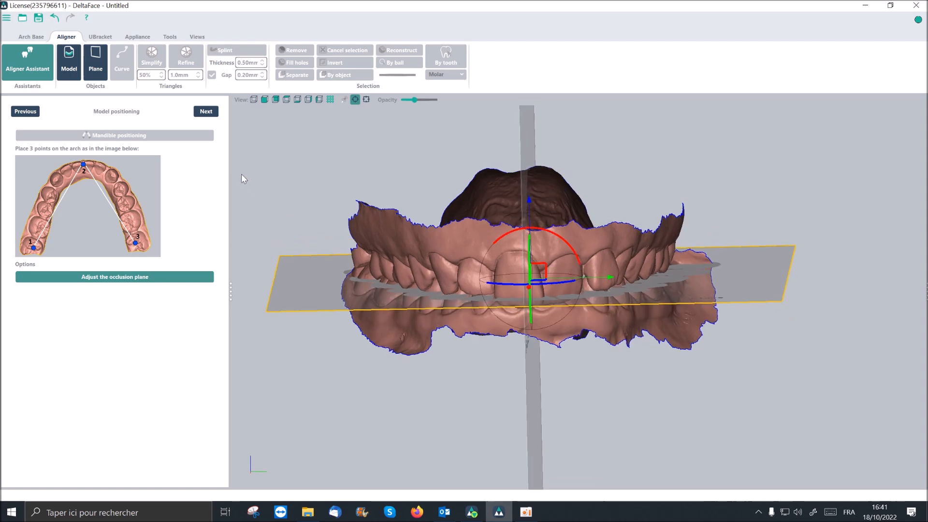
{"action": "left_click", "coordinate": [206, 111]}
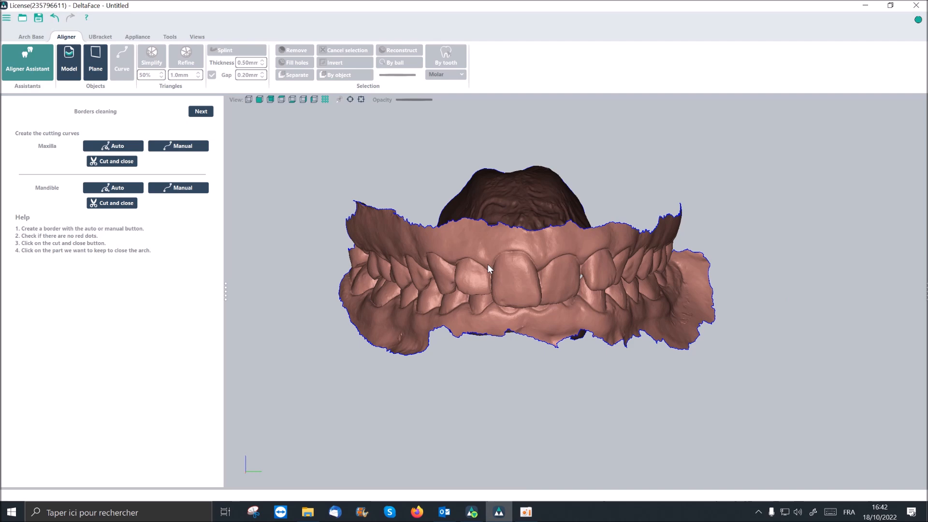
- Generate the maxilla's cutting curve automatically and bring the occlusal side into view to check it
{"action": "scroll", "coordinate": [488, 265], "scroll_direction": "up", "scroll_amount": 2}
{"action": "middle_click_drag", "start_coordinate": [529, 271], "coordinate": [529, 282]}
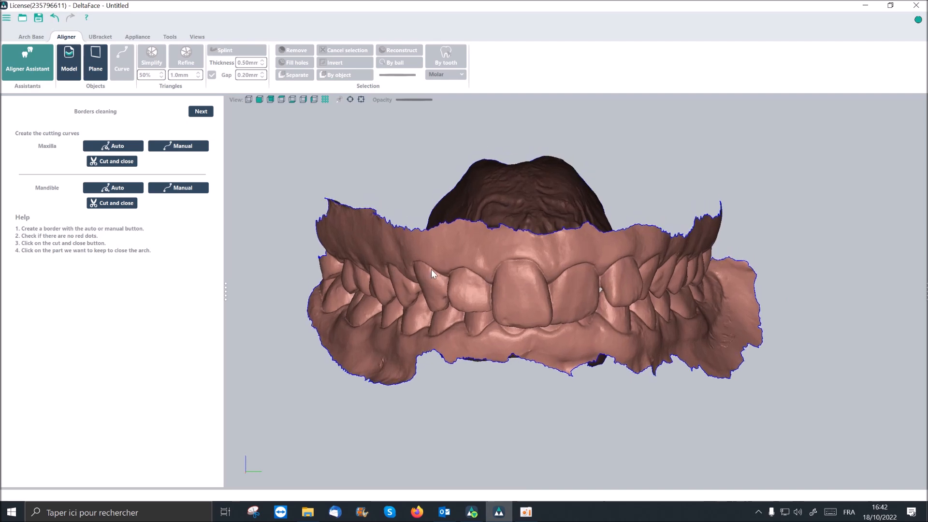
{"action": "right_click_drag", "start_coordinate": [431, 269], "coordinate": [431, 265]}
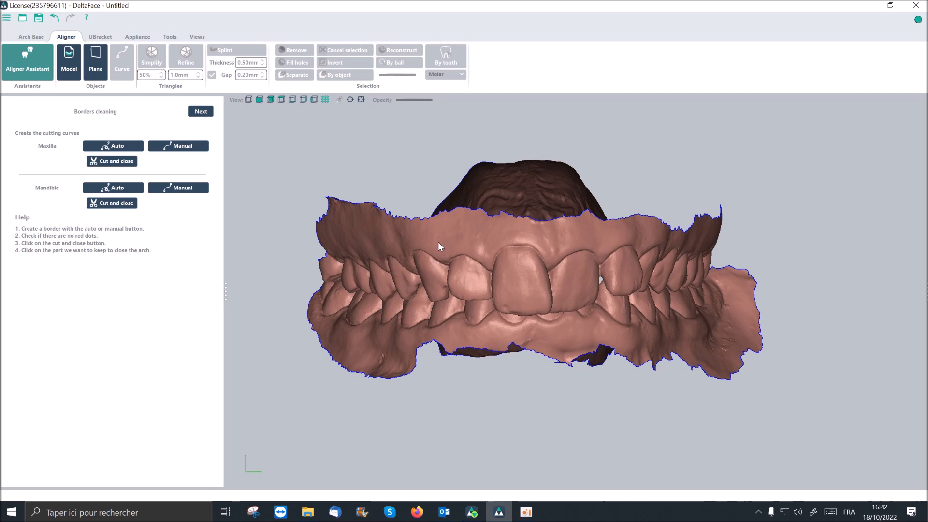
{"action": "left_click", "coordinate": [117, 148]}
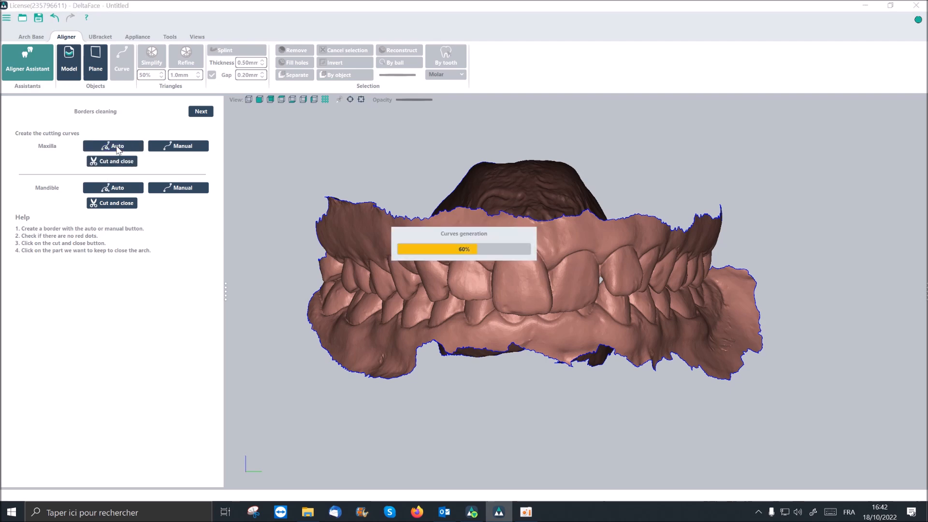
{"action": "right_click_drag", "start_coordinate": [470, 263], "coordinate": [465, 184]}
{"action": "middle_click_drag", "start_coordinate": [473, 187], "coordinate": [465, 224]}
{"action": "scroll", "coordinate": [465, 224], "scroll_direction": "up", "scroll_amount": 1}
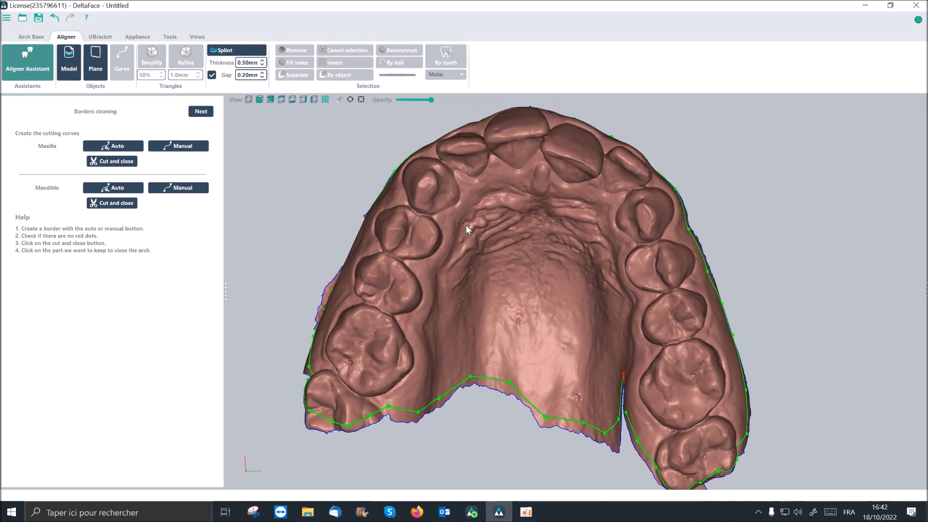
- Clear the red point on the maxilla's cutting curve by moving the neighbouring point at the rear notch onto the gum surface
{"action": "right_click_drag", "start_coordinate": [481, 297], "coordinate": [509, 299]}
{"action": "right_click_drag", "start_coordinate": [563, 316], "coordinate": [571, 315]}
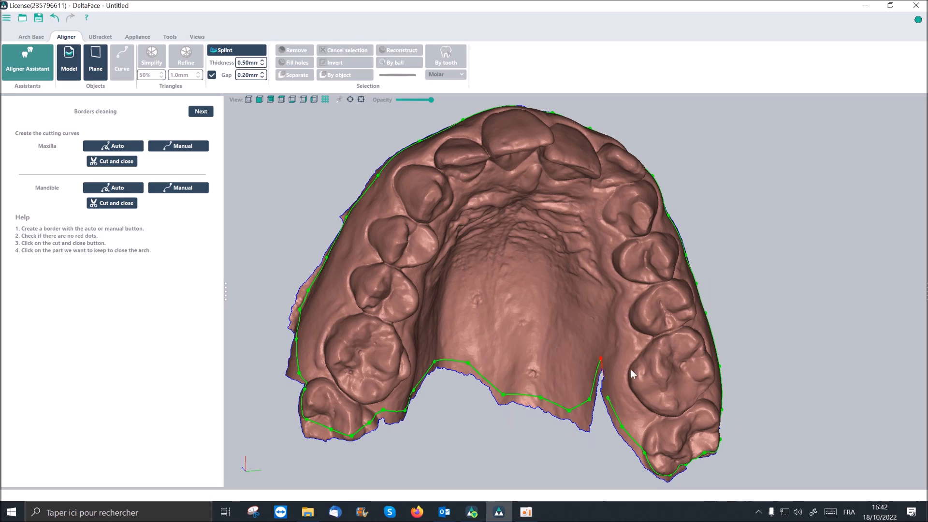
{"action": "right_click_drag", "start_coordinate": [633, 368], "coordinate": [640, 367]}
{"action": "left_click_drag", "start_coordinate": [594, 404], "coordinate": [601, 374]}
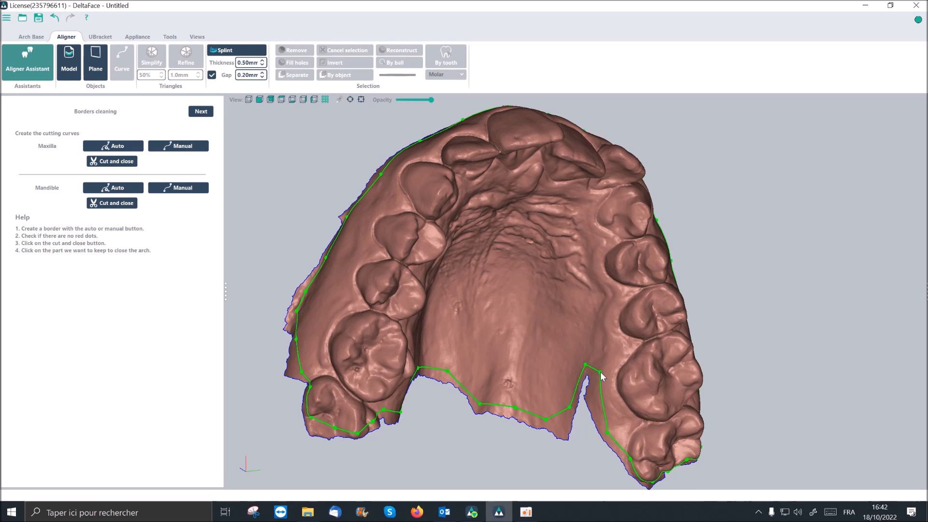
{"action": "right_click_drag", "start_coordinate": [625, 373], "coordinate": [604, 367]}
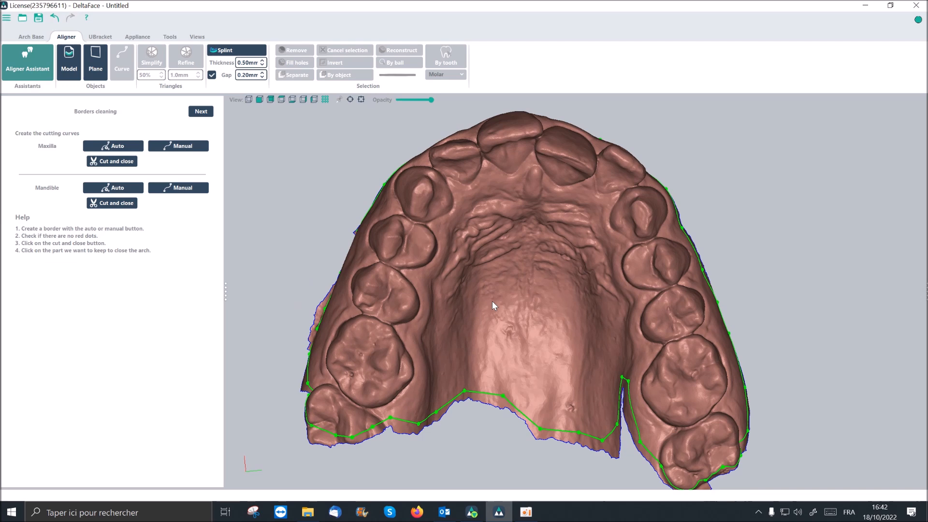
{"action": "right_click_drag", "start_coordinate": [492, 285], "coordinate": [479, 281]}
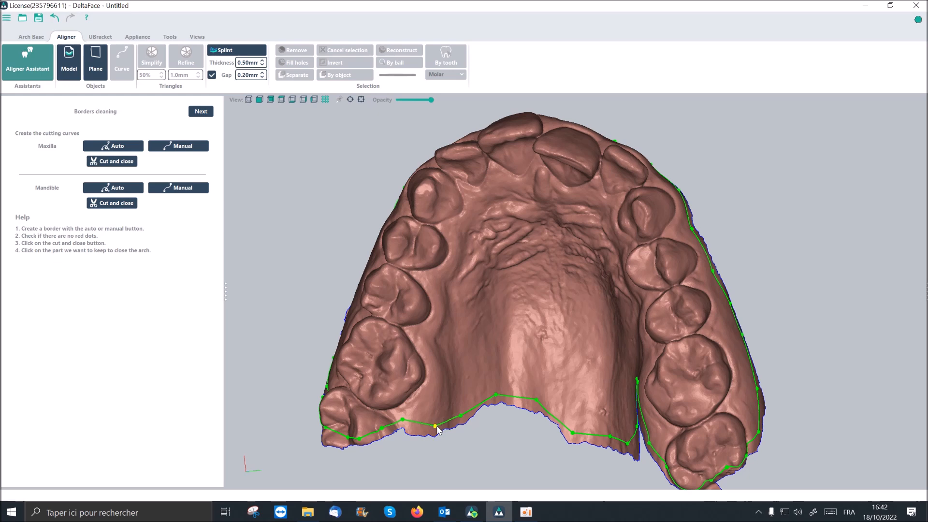
- Move the maxilla curve's rear palatal points off the palate edge and onto the gum along the inner side of the back teeth
{"action": "left_click_drag", "start_coordinate": [436, 426], "coordinate": [437, 392]}
{"action": "left_click_drag", "start_coordinate": [454, 365], "coordinate": [446, 281]}
{"action": "left_click_drag", "start_coordinate": [495, 396], "coordinate": [473, 213]}
{"action": "left_click_drag", "start_coordinate": [535, 401], "coordinate": [528, 192]}
{"action": "middle_click_drag", "start_coordinate": [588, 261], "coordinate": [637, 316]}
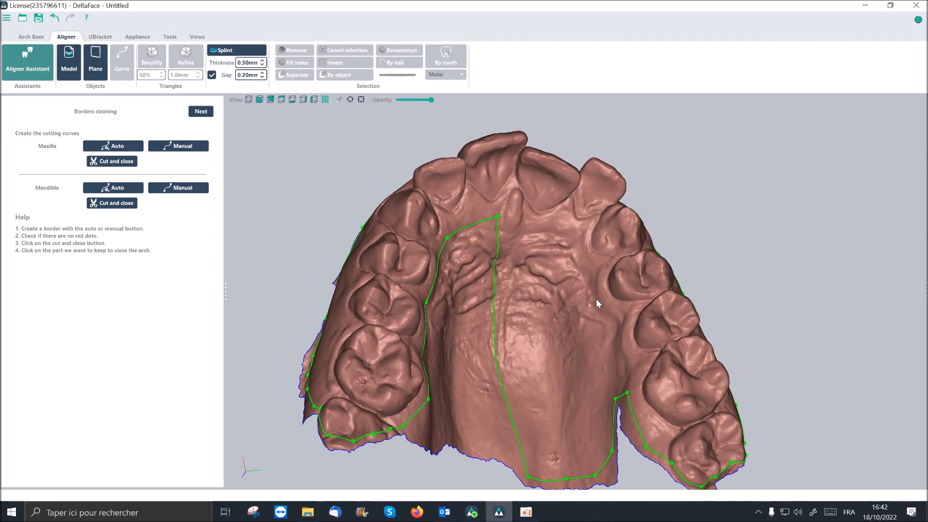
{"action": "left_click_drag", "start_coordinate": [498, 218], "coordinate": [628, 397]}
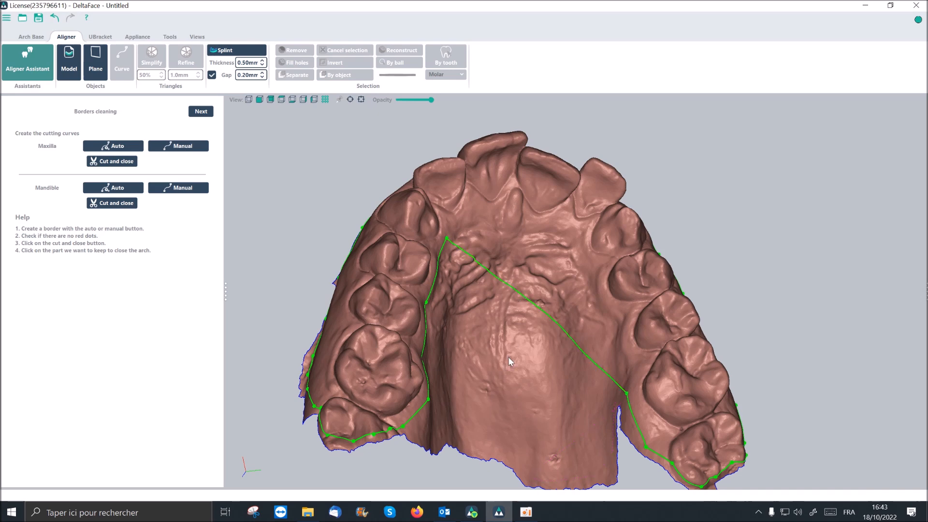
- Shape the maxilla curve's front palatal span into an arch behind the incisors by adding a point and moving the points forward
{"action": "scroll", "coordinate": [508, 357], "scroll_direction": "up", "scroll_amount": 3}
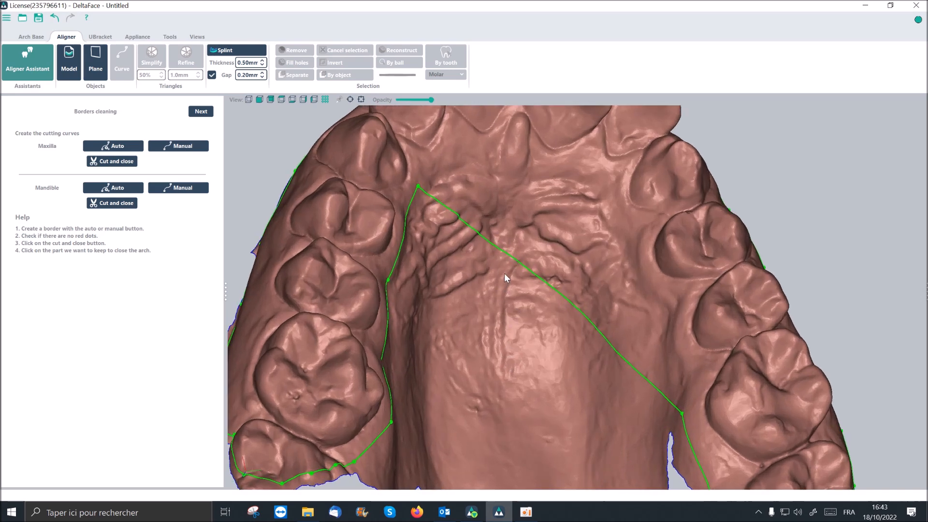
{"action": "left_click", "coordinate": [510, 256]}
{"action": "mouse_move", "coordinate": [419, 189]}
{"action": "left_mouse_down"}
{"action": "mouse_move", "coordinate": [439, 266]}
{"action": "mouse_move", "coordinate": [422, 182]}
{"action": "left_mouse_up"}
{"action": "scroll", "coordinate": [516, 247], "scroll_direction": "down", "scroll_amount": 5}
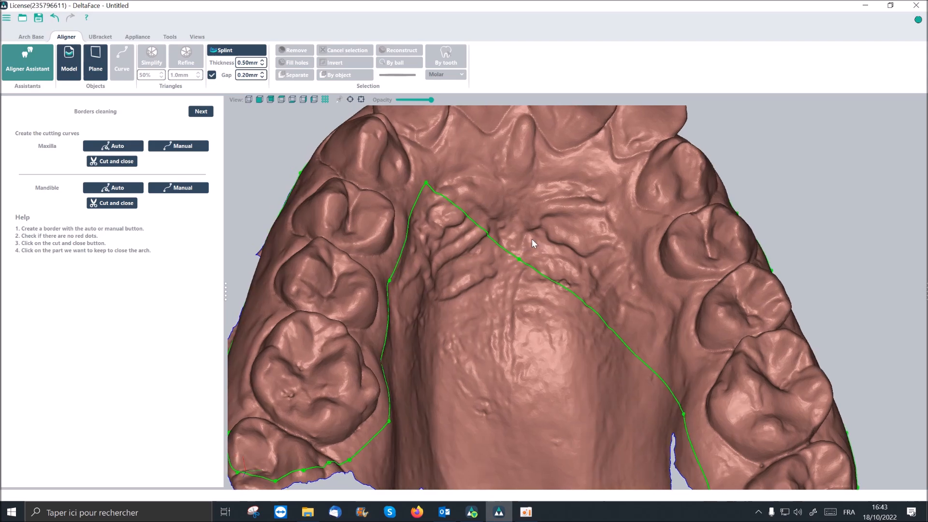
{"action": "left_click_drag", "start_coordinate": [519, 192], "coordinate": [518, 185]}
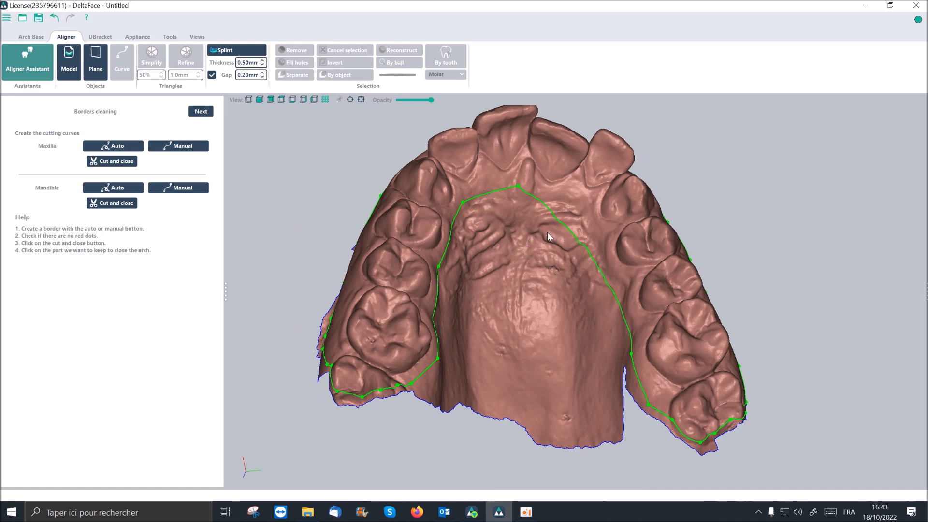
{"action": "left_click_drag", "start_coordinate": [571, 234], "coordinate": [588, 220]}
{"action": "middle_click_drag", "start_coordinate": [576, 276], "coordinate": [561, 293]}
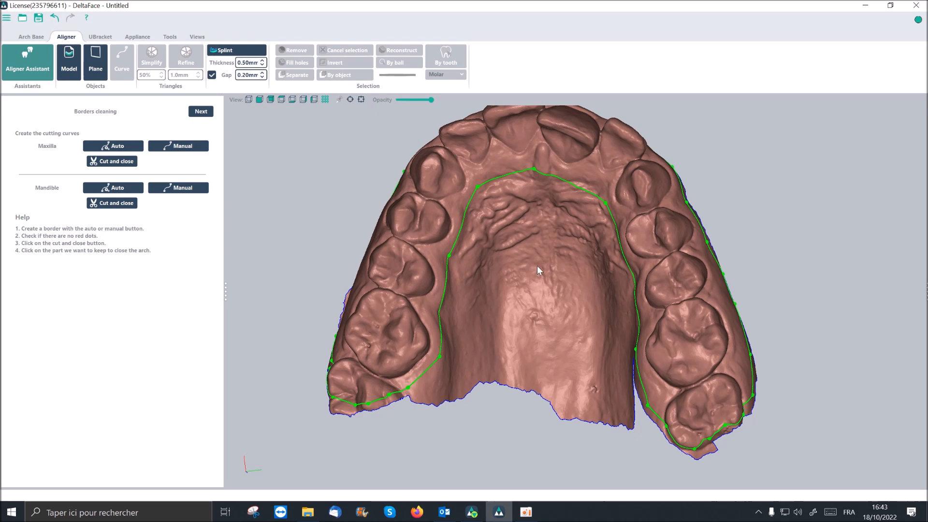
{"action": "middle_click_drag", "start_coordinate": [537, 259], "coordinate": [542, 263]}
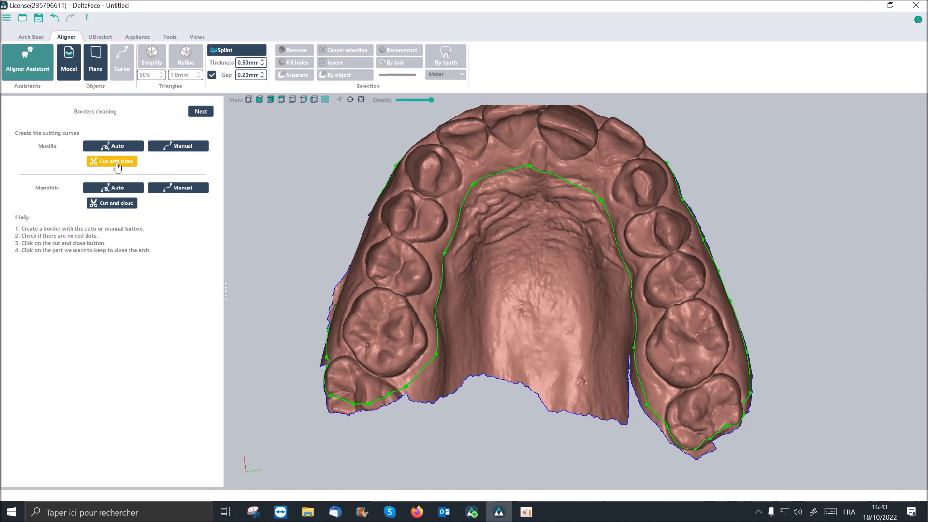
- Cut and close the maxilla along its curve, keeping the part with the teeth, and check the closed model
{"action": "left_click", "coordinate": [116, 161]}
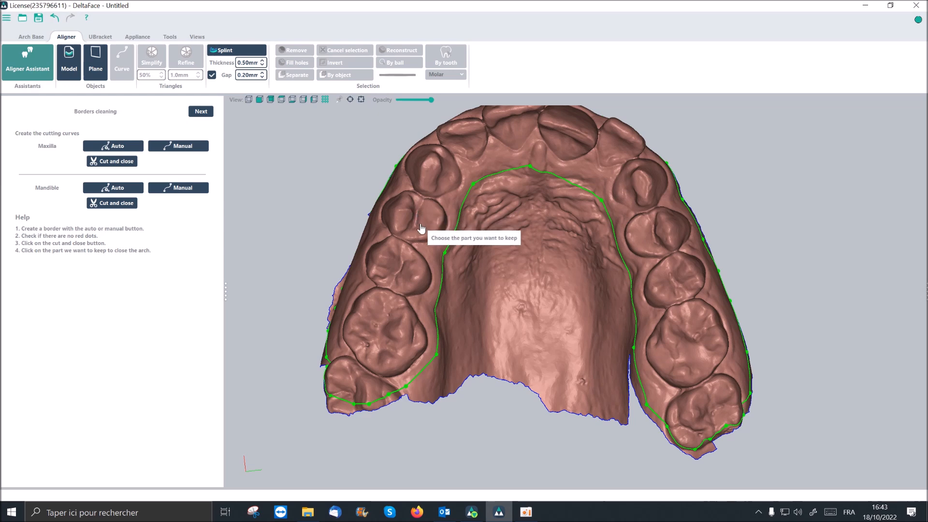
{"action": "scroll", "coordinate": [421, 227], "scroll_direction": "up", "scroll_amount": 2}
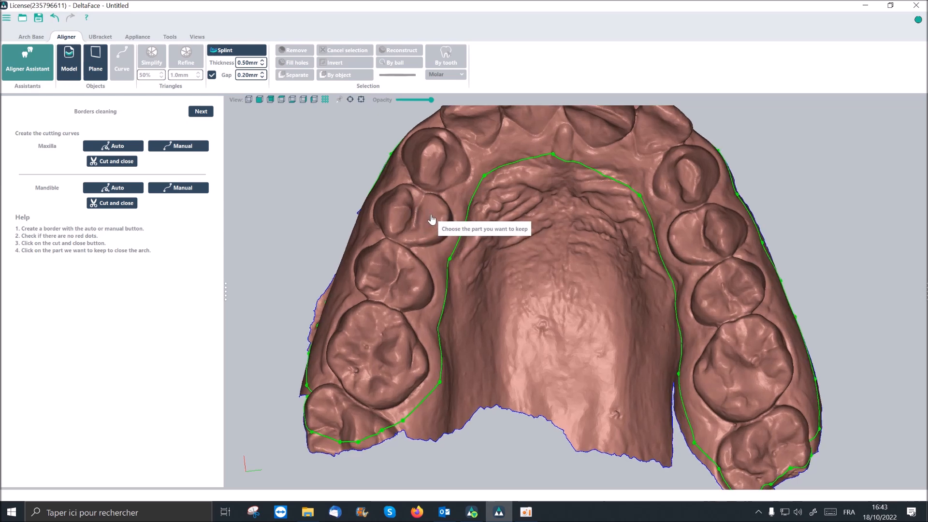
{"action": "left_click", "coordinate": [432, 218]}
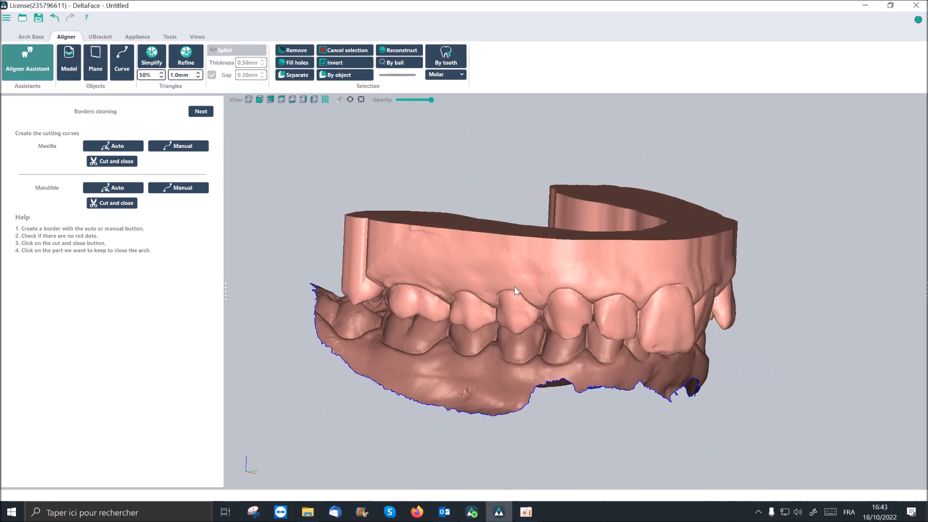
{"action": "middle_click_drag", "start_coordinate": [497, 280], "coordinate": [462, 237]}
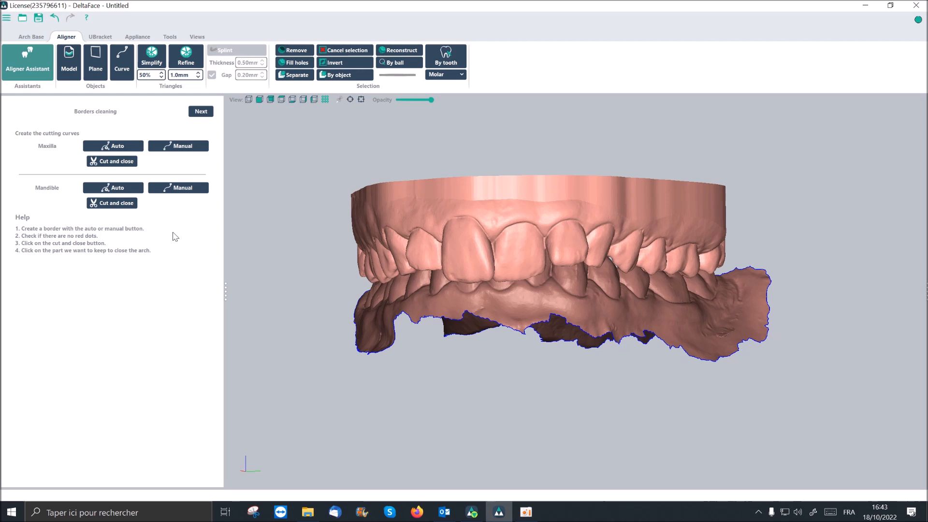
- Generate the mandible's cutting curve automatically and check it around the arch
{"action": "left_click", "coordinate": [130, 190]}
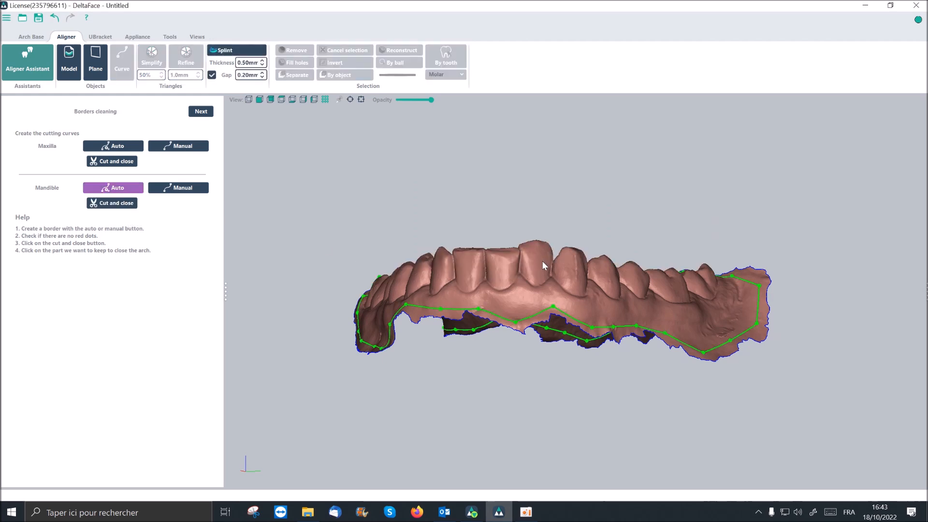
{"action": "middle_click_drag", "start_coordinate": [555, 335], "coordinate": [543, 277]}
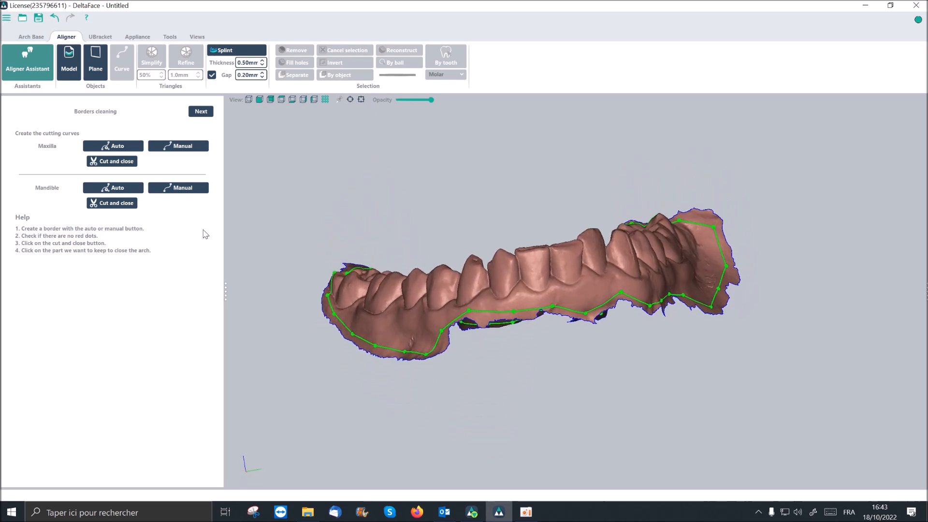
- Start a manual cutting curve on the mandible, tracing the outer gum below the teeth from one molar area past the incisors toward the opposite molars
{"action": "left_click", "coordinate": [185, 188]}
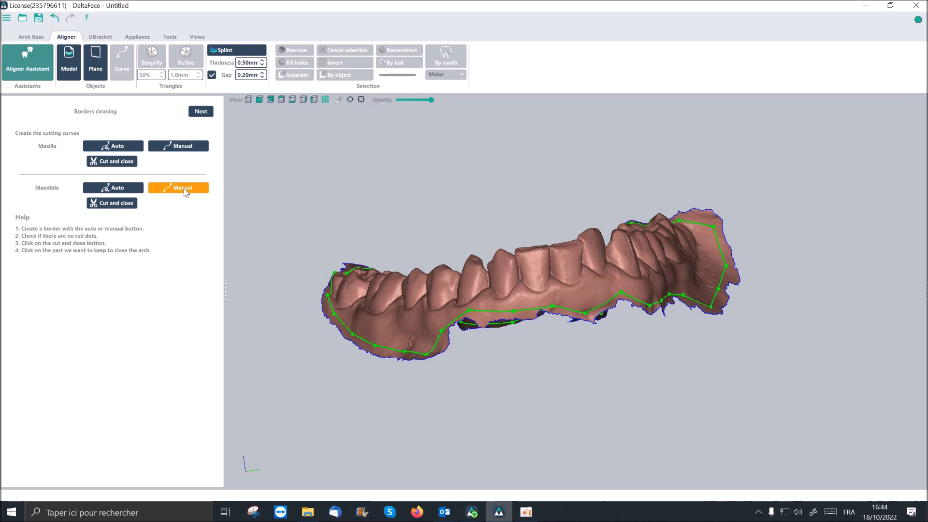
{"action": "left_click", "coordinate": [185, 191]}
{"action": "left_click", "coordinate": [387, 331]}
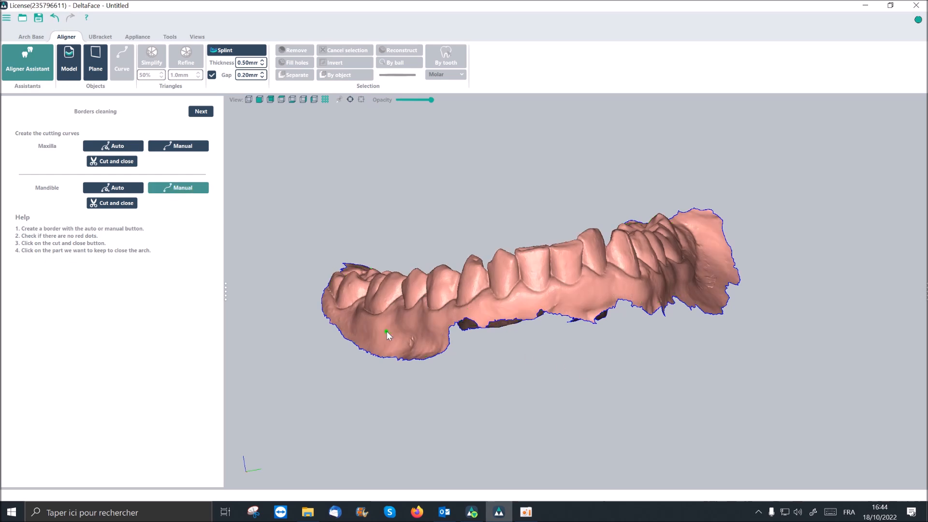
{"action": "scroll", "coordinate": [387, 332], "scroll_direction": "up", "scroll_amount": 4}
{"action": "scroll", "coordinate": [386, 331], "scroll_direction": "up", "scroll_amount": 2}
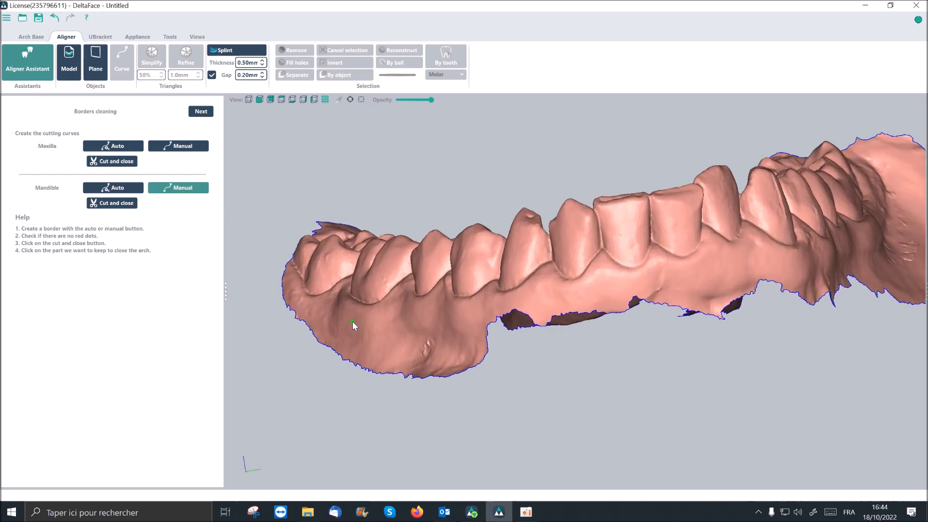
{"action": "left_click", "coordinate": [380, 321]}
{"action": "left_click", "coordinate": [541, 302]}
{"action": "left_click", "coordinate": [671, 279]}
{"action": "left_click", "coordinate": [680, 276]}
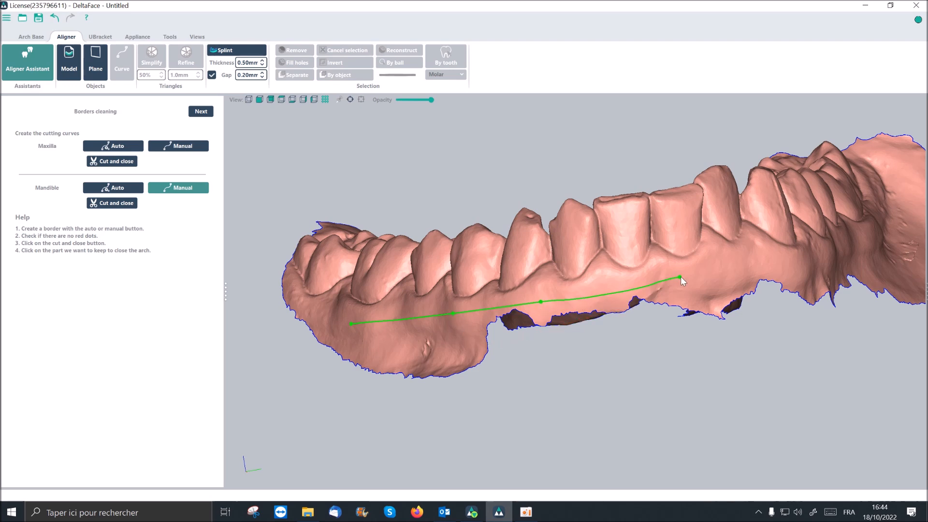
{"action": "middle_click_drag", "start_coordinate": [874, 242], "coordinate": [823, 246]}
{"action": "left_click", "coordinate": [884, 228]}
{"action": "middle_click_drag", "start_coordinate": [671, 282], "coordinate": [408, 248]}
- Continue the mandible's manual curve closely around the back of the rear molar to its inner side
{"action": "middle_click_drag", "start_coordinate": [490, 352], "coordinate": [459, 283]}
{"action": "left_click", "coordinate": [462, 280]}
{"action": "left_click", "coordinate": [489, 254]}
{"action": "left_click", "coordinate": [492, 240]}
{"action": "left_click", "coordinate": [493, 220]}
{"action": "left_click", "coordinate": [494, 205]}
{"action": "left_click", "coordinate": [495, 193]}
{"action": "middle_click_drag", "start_coordinate": [496, 192], "coordinate": [569, 75]}
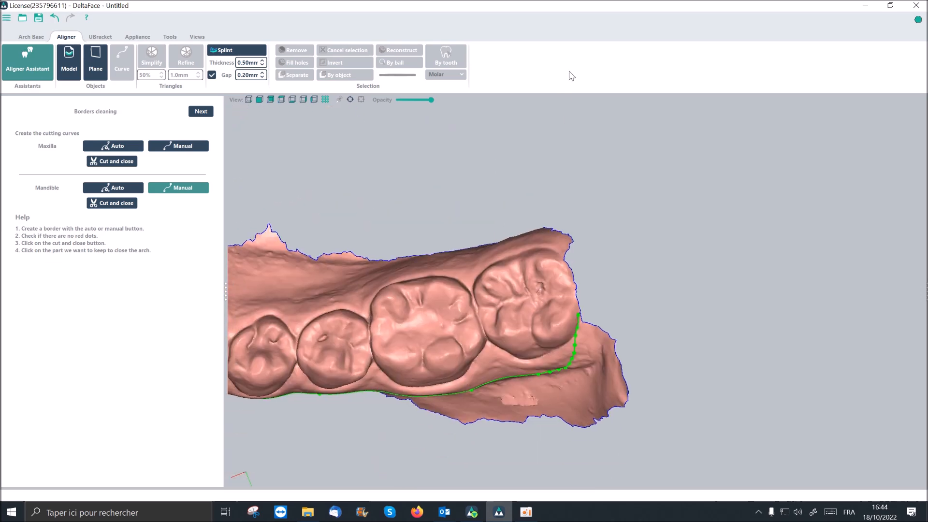
{"action": "left_click", "coordinate": [576, 288]}
{"action": "left_click", "coordinate": [573, 278]}
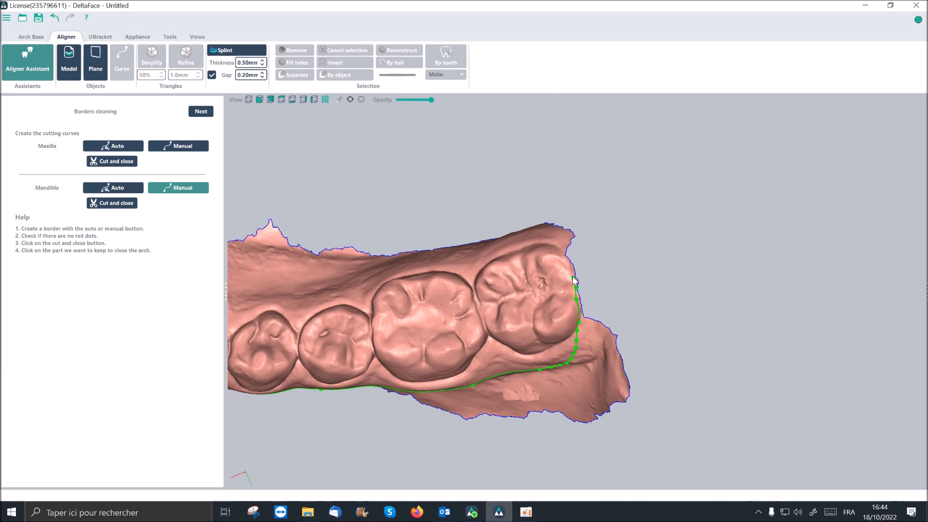
{"action": "left_click", "coordinate": [568, 268]}
{"action": "left_click", "coordinate": [564, 258]}
{"action": "left_click", "coordinate": [561, 250]}
{"action": "left_click", "coordinate": [557, 243]}
{"action": "left_click", "coordinate": [549, 239]}
{"action": "left_click", "coordinate": [544, 236]}
- Trace the mandible's manual curve along the inner gum, behind the incisors and on to the opposite molars
{"action": "middle_click_drag", "start_coordinate": [532, 239], "coordinate": [346, 357]}
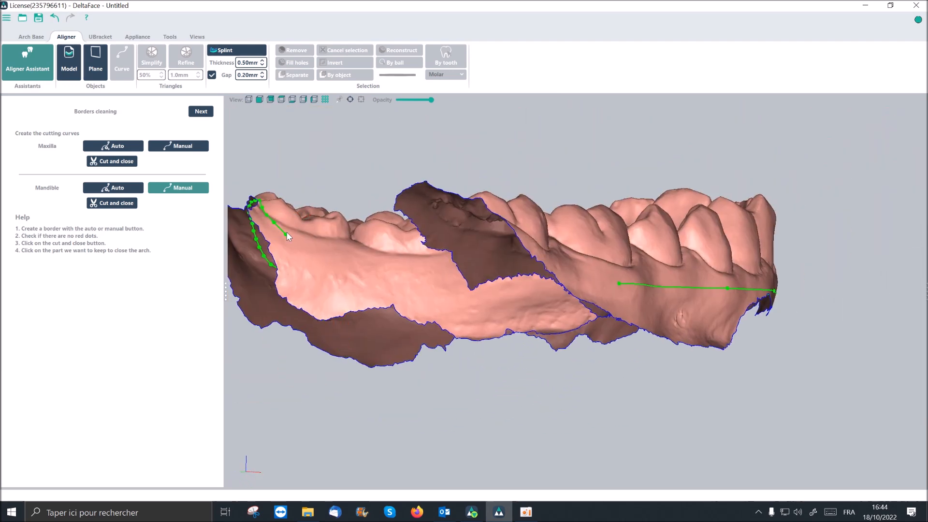
{"action": "middle_click_drag", "start_coordinate": [442, 283], "coordinate": [478, 309]}
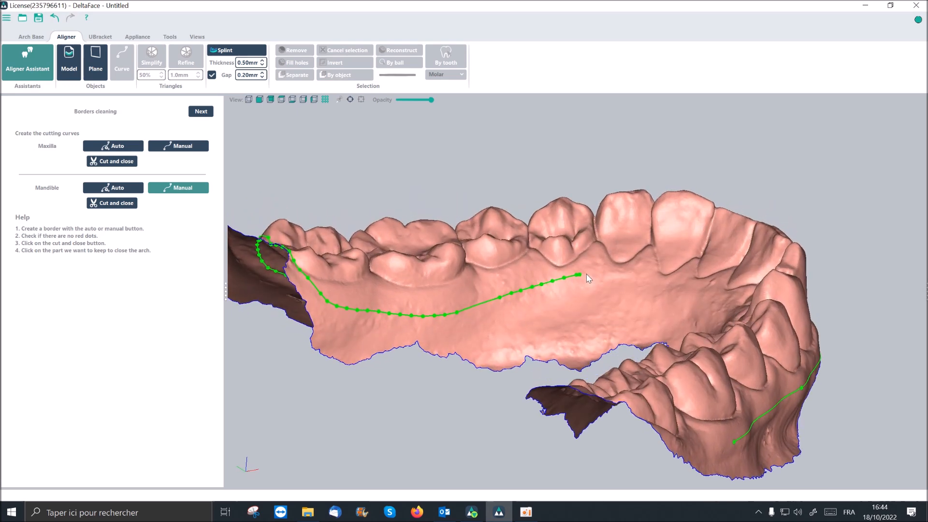
{"action": "middle_click_drag", "start_coordinate": [662, 282], "coordinate": [613, 253]}
{"action": "middle_click_drag", "start_coordinate": [666, 292], "coordinate": [692, 328]}
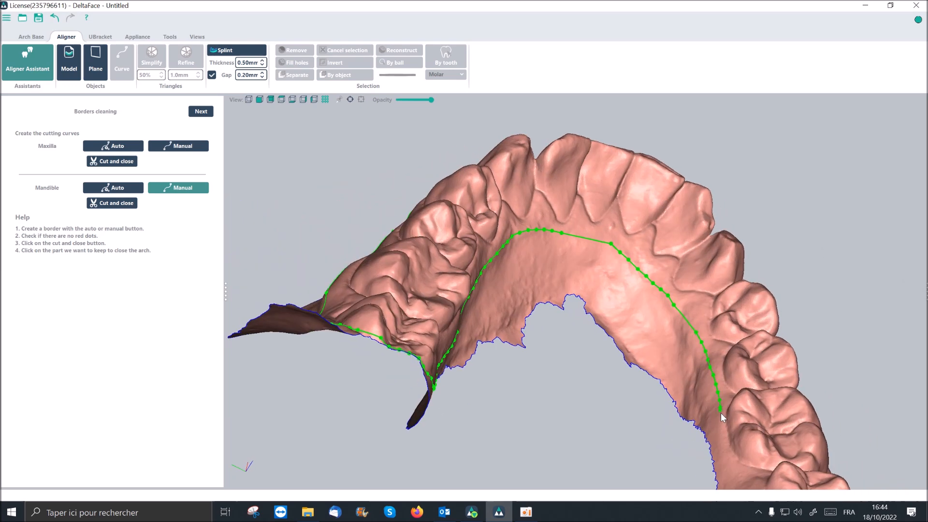
- Continue the mandible's manual curve around the back of the opposite rear molar to its outer side
{"action": "middle_click_drag", "start_coordinate": [744, 454], "coordinate": [659, 245]}
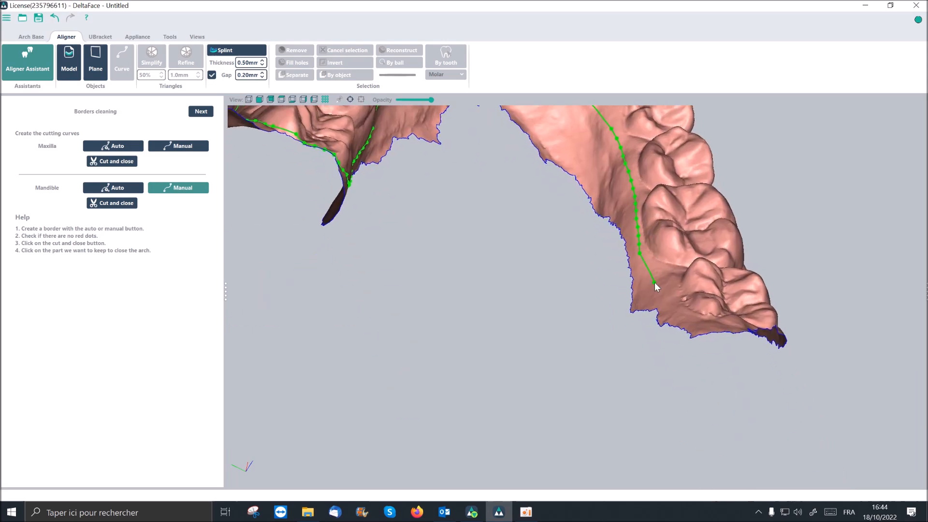
{"action": "left_click", "coordinate": [675, 314]}
{"action": "middle_click_drag", "start_coordinate": [725, 323], "coordinate": [546, 169]}
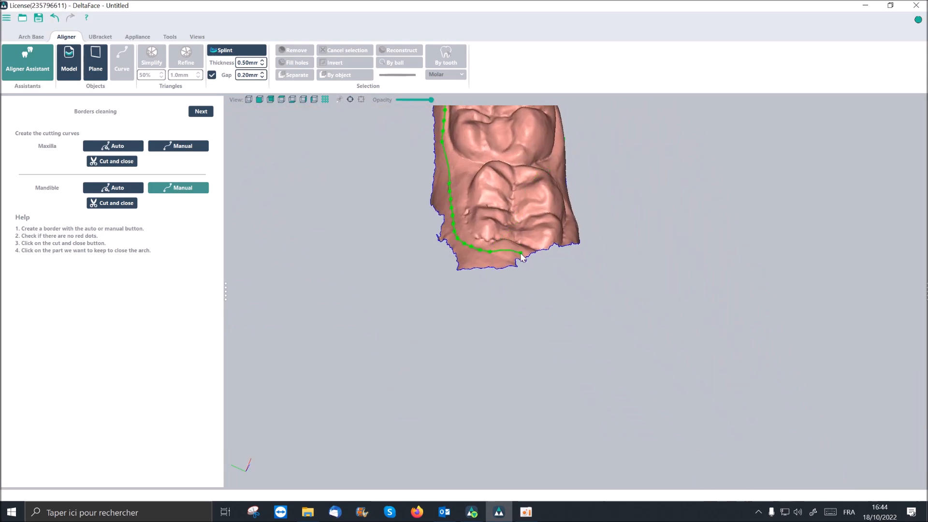
{"action": "left_click", "coordinate": [537, 246]}
{"action": "left_click", "coordinate": [564, 234]}
{"action": "middle_click_drag", "start_coordinate": [565, 235], "coordinate": [540, 245]}
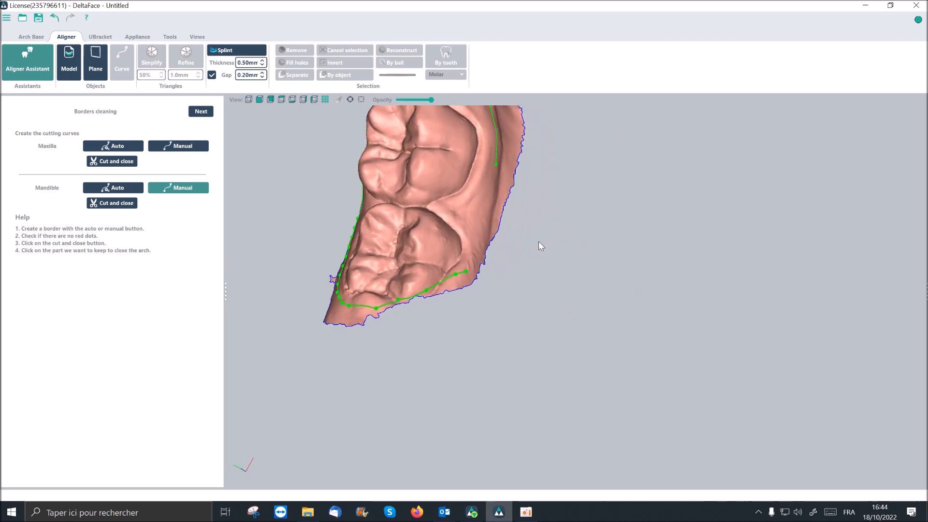
- Close the mandible's manual curve along the outer molar gum at its starting point and check the whole outline
{"action": "left_click", "coordinate": [477, 251]}
{"action": "left_click", "coordinate": [488, 212]}
{"action": "scroll", "coordinate": [445, 175], "scroll_direction": "down", "scroll_amount": 5}
{"action": "middle_click_drag", "start_coordinate": [441, 169], "coordinate": [489, 328]}
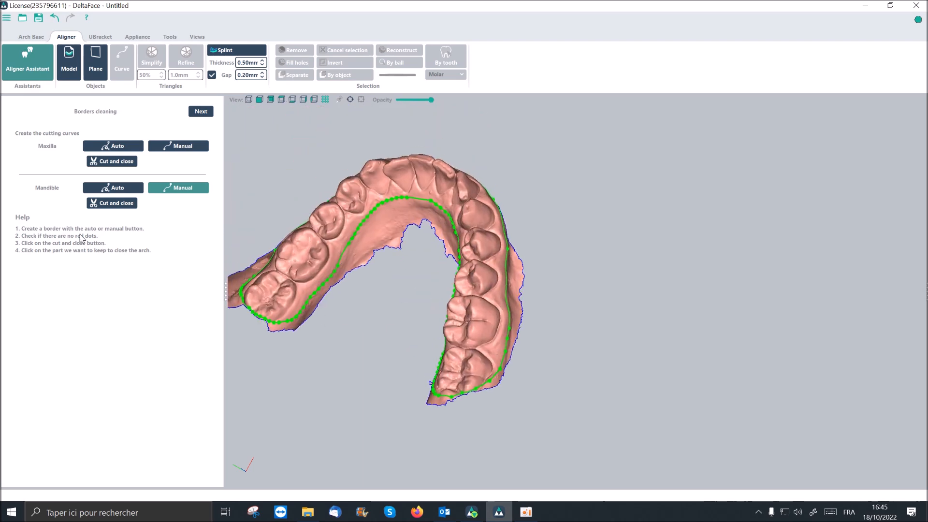
- Cut and close the mandible along its curve, keeping the part with the teeth, and check both closed arches
{"action": "left_click", "coordinate": [124, 208]}
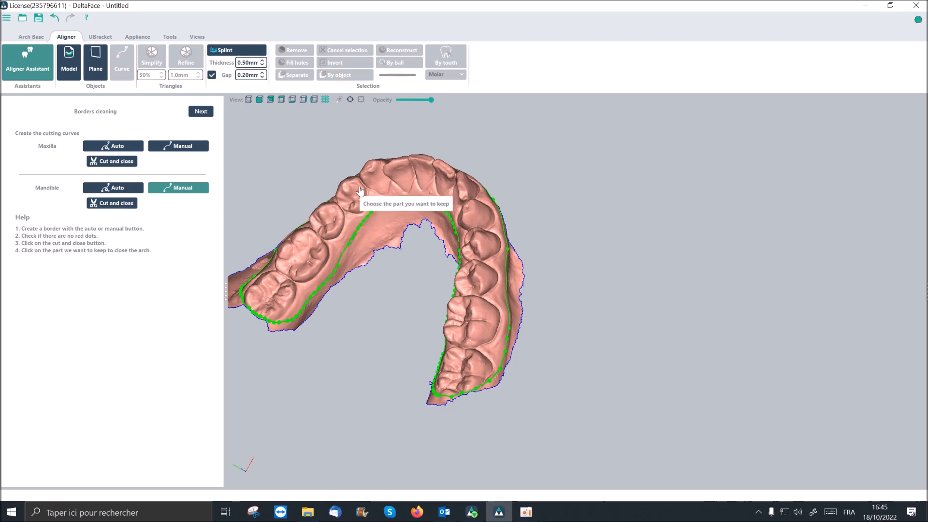
{"action": "left_click", "coordinate": [377, 175]}
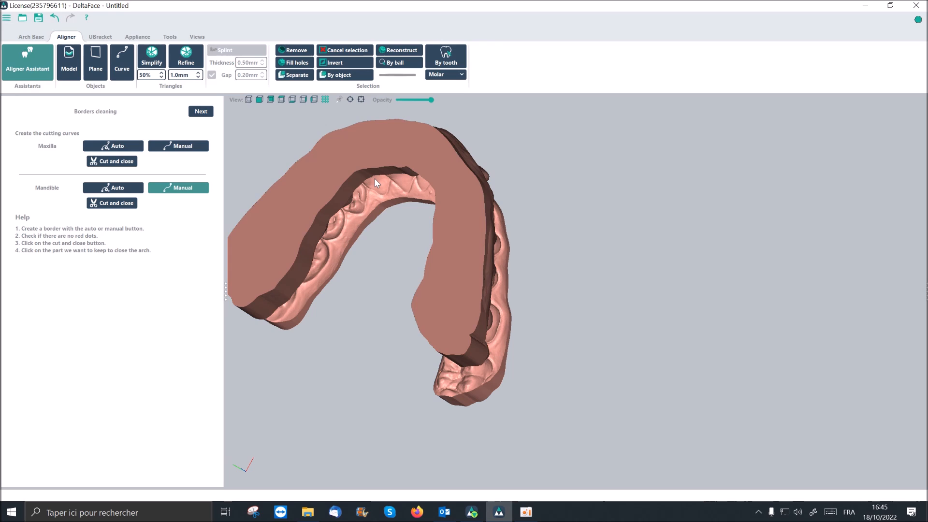
{"action": "middle_click_drag", "start_coordinate": [457, 294], "coordinate": [362, 245]}
{"action": "middle_click_drag", "start_coordinate": [668, 307], "coordinate": [573, 340]}
{"action": "scroll", "coordinate": [573, 340], "scroll_direction": "up", "scroll_amount": 3}
{"action": "middle_click_drag", "start_coordinate": [643, 329], "coordinate": [483, 308]}
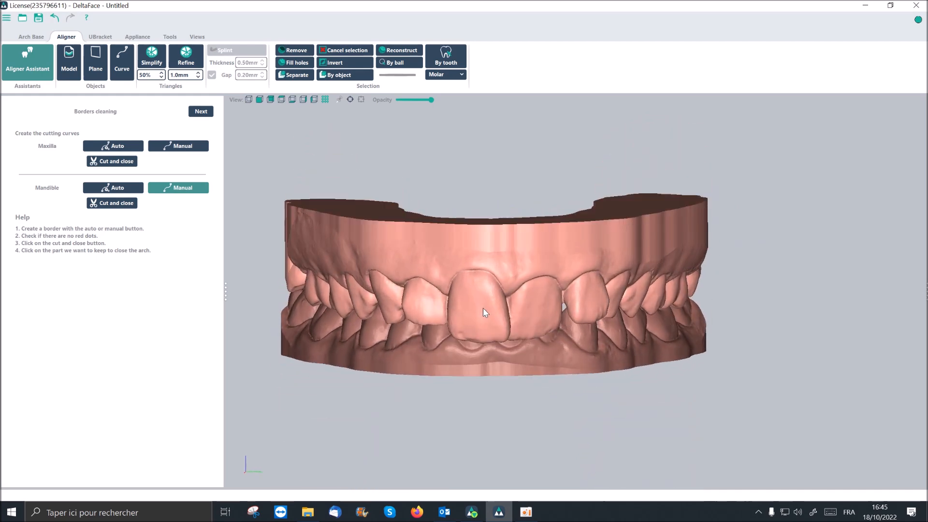
- Proceed to tooth segmentation and numbering, and mark teeth 48 and 38 as missing in select mode
{"action": "left_click", "coordinate": [201, 112]}
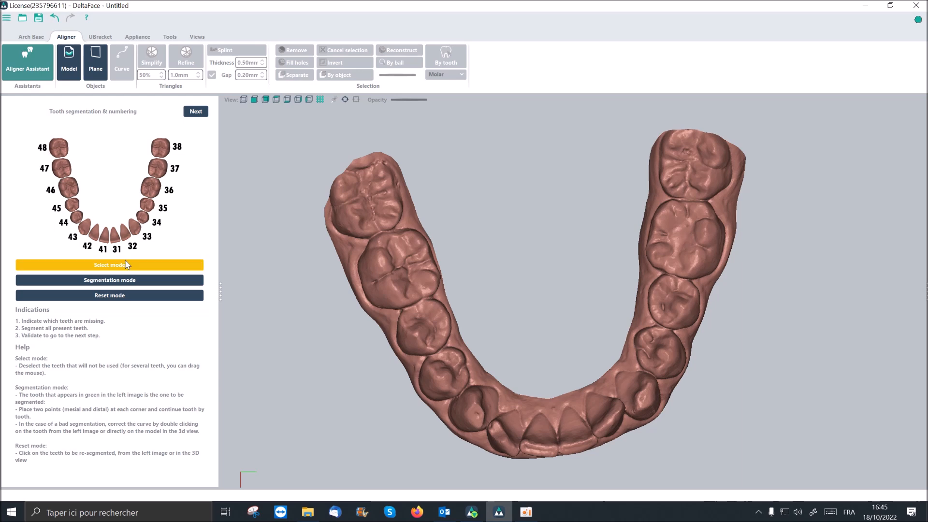
{"action": "left_click", "coordinate": [137, 267]}
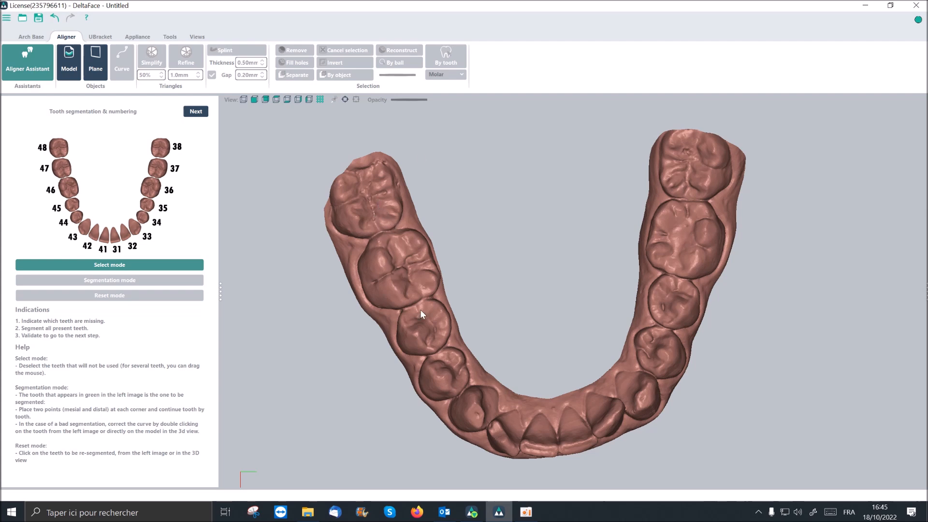
{"action": "left_click", "coordinate": [57, 148]}
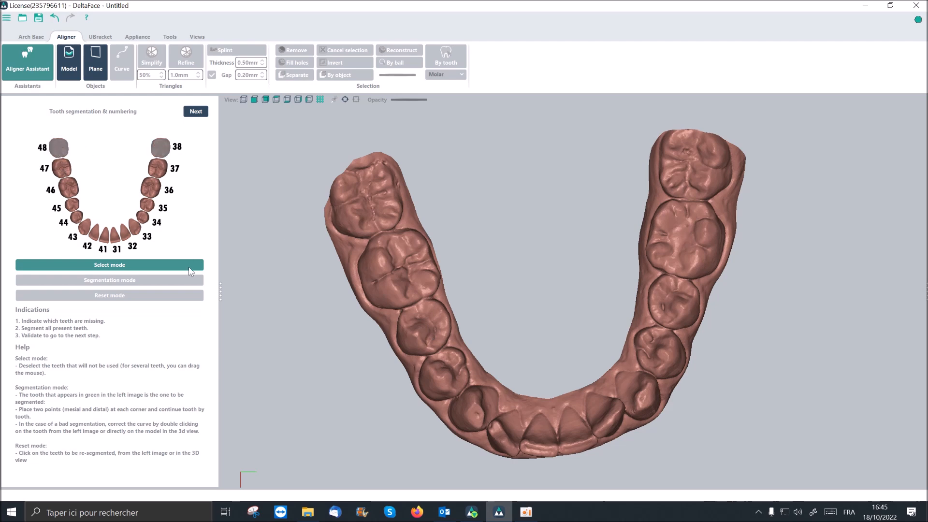
- Deselect all the remaining mandibular teeth in one sweep, and reselect teeth 37 through 47 the same way
{"action": "left_click", "coordinate": [168, 266]}
{"action": "left_click", "coordinate": [60, 159]}
{"action": "mouse_move", "coordinate": [60, 159]}
{"action": "left_mouse_down"}
{"action": "mouse_move", "coordinate": [73, 208]}
{"action": "mouse_move", "coordinate": [92, 232]}
{"action": "mouse_move", "coordinate": [122, 235]}
{"action": "mouse_move", "coordinate": [140, 216]}
{"action": "left_mouse_up"}
{"action": "left_click", "coordinate": [157, 169]}
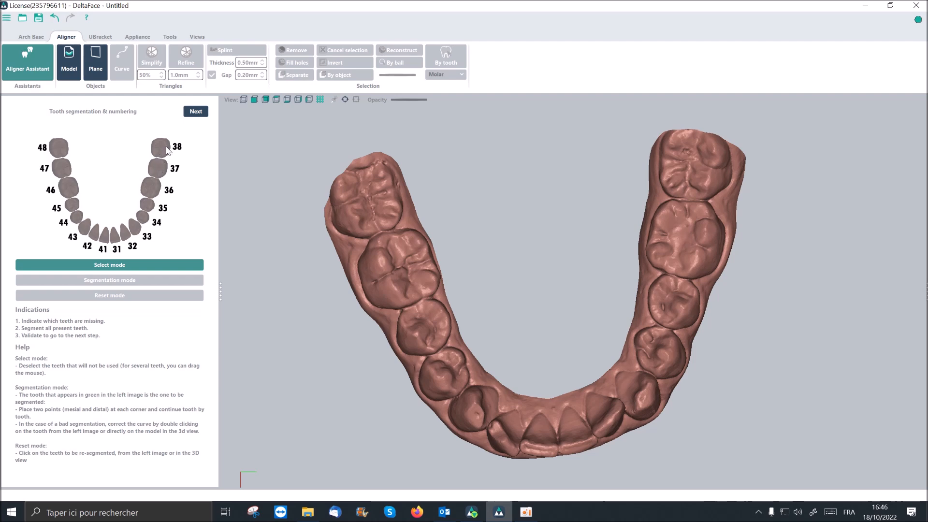
{"action": "mouse_move", "coordinate": [155, 169]}
{"action": "left_mouse_down"}
{"action": "mouse_move", "coordinate": [151, 210]}
{"action": "mouse_move", "coordinate": [128, 235]}
{"action": "mouse_move", "coordinate": [108, 240]}
{"action": "mouse_move", "coordinate": [87, 229]}
{"action": "mouse_move", "coordinate": [65, 178]}
{"action": "left_mouse_up"}
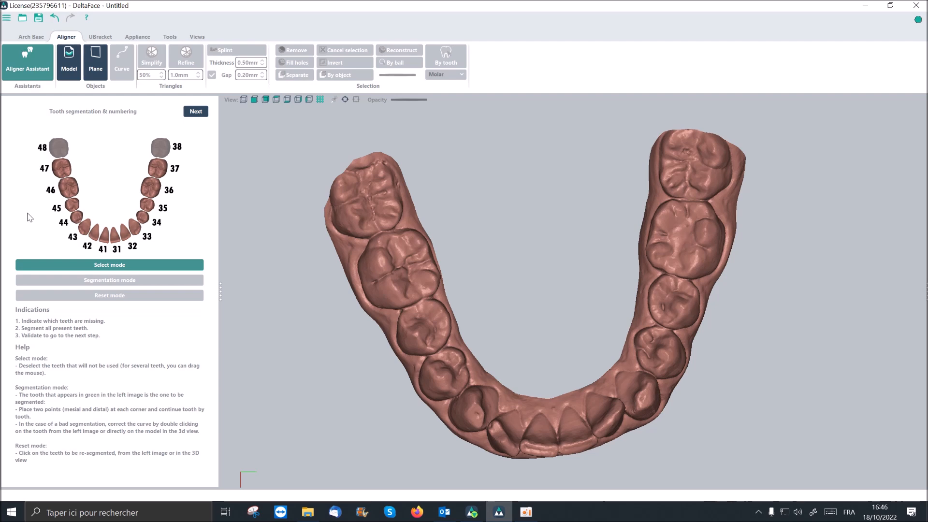
- Switch from select mode to segmentation mode and place the distal and mesial points on mandibular teeth 37 and 36
{"action": "left_click", "coordinate": [94, 266]}
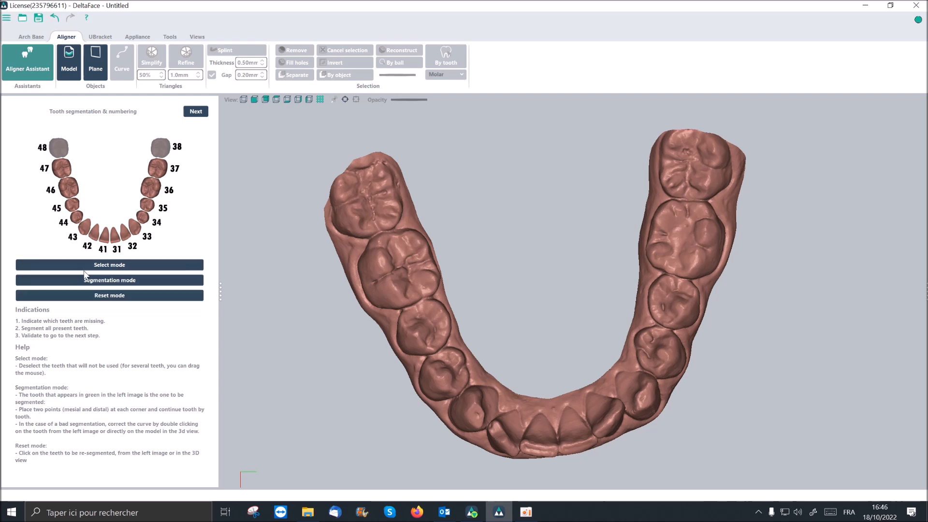
{"action": "left_click", "coordinate": [76, 281]}
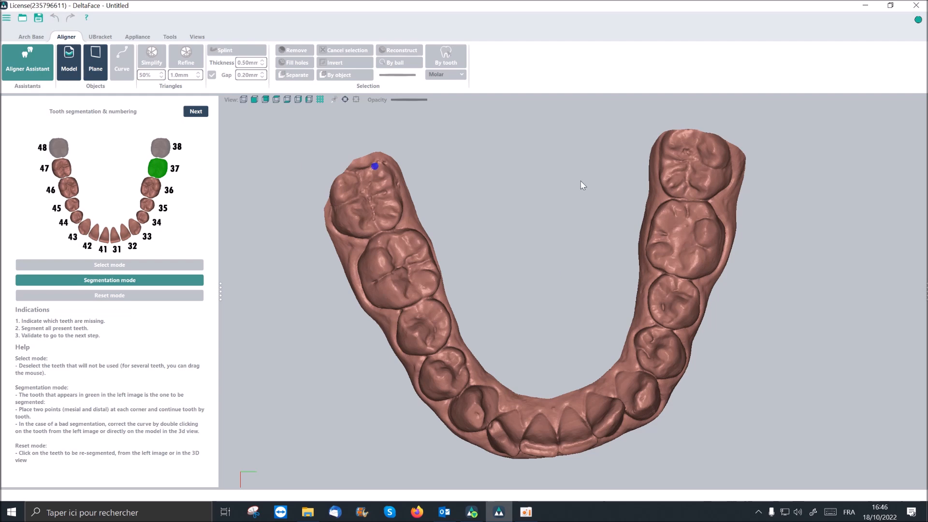
{"action": "left_click", "coordinate": [697, 133]}
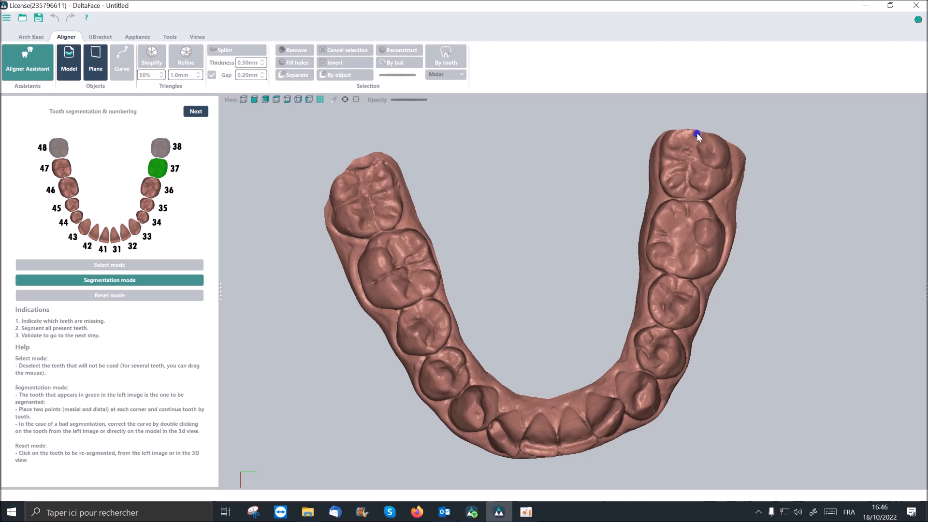
{"action": "left_click", "coordinate": [692, 193]}
{"action": "left_click", "coordinate": [692, 205]}
{"action": "left_click", "coordinate": [679, 271]}
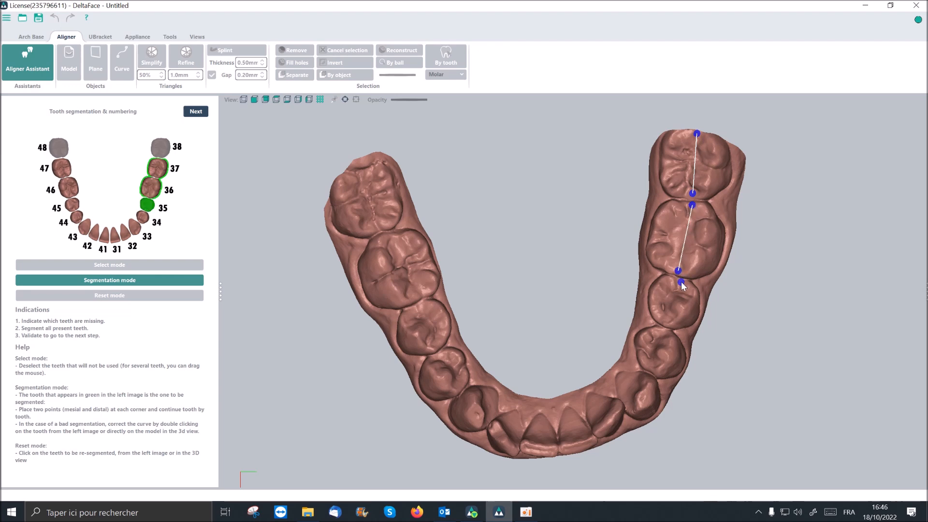
- Mark the distal and mesial corner points of mandibular teeth 35, 34, 33 and 32
{"action": "left_click", "coordinate": [687, 285]}
{"action": "left_click", "coordinate": [663, 321]}
{"action": "left_click", "coordinate": [670, 332]}
{"action": "left_click", "coordinate": [651, 367]}
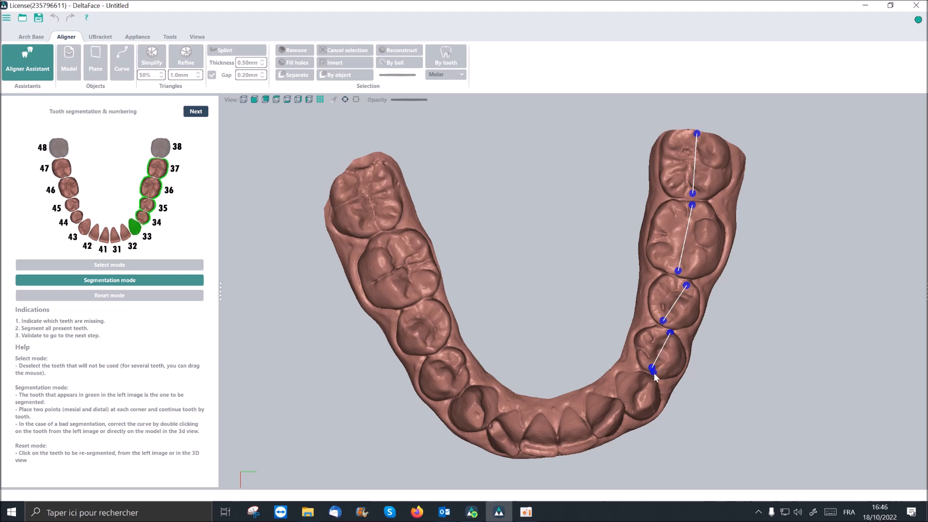
{"action": "left_click", "coordinate": [632, 410]}
{"action": "left_click", "coordinate": [617, 404]}
{"action": "left_click", "coordinate": [598, 431]}
- Place the two corner points on each of the mandibular front teeth 31, 41, 42 and 43
{"action": "left_click", "coordinate": [588, 449]}
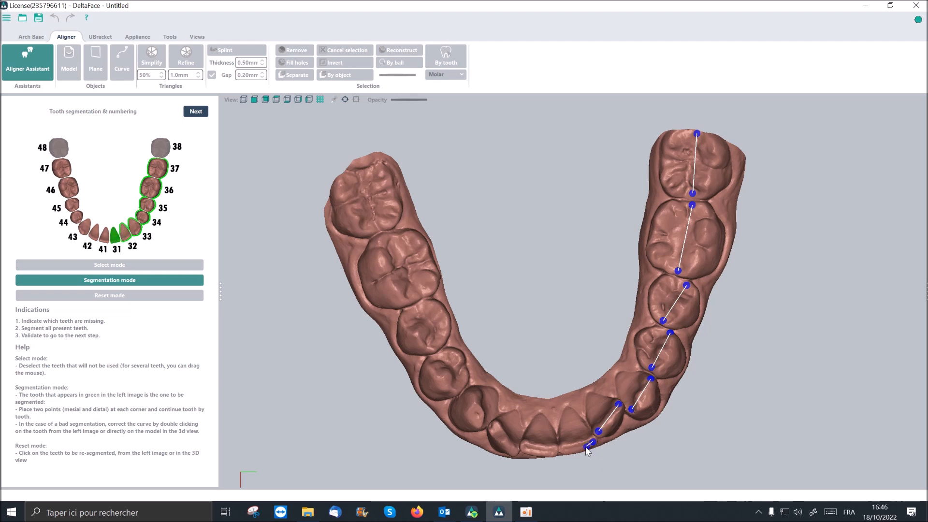
{"action": "left_click", "coordinate": [565, 449]}
{"action": "left_click", "coordinate": [554, 453]}
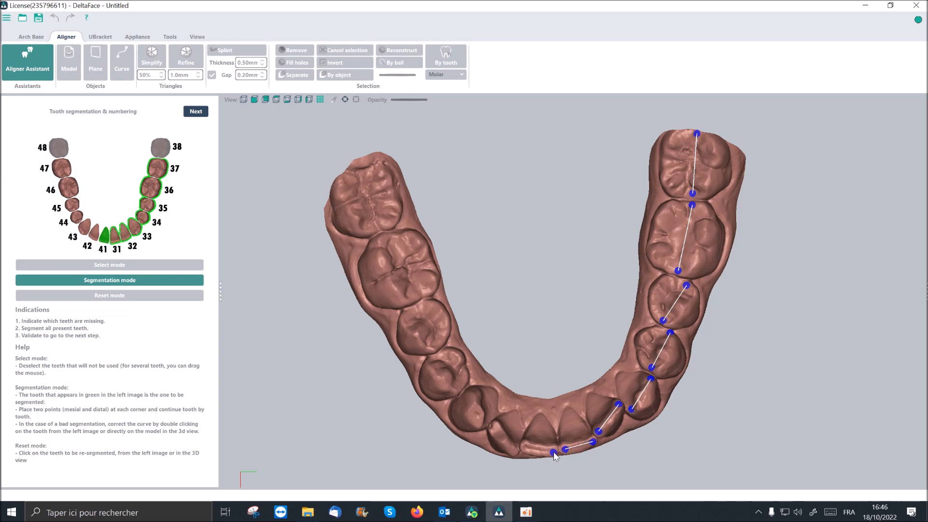
{"action": "left_click", "coordinate": [525, 444]}
{"action": "left_click", "coordinate": [513, 450]}
{"action": "left_click", "coordinate": [493, 423]}
{"action": "left_click", "coordinate": [480, 426]}
{"action": "left_click", "coordinate": [473, 391]}
- Place the mesial and distal points on teeth 44, 45, 46 and 47 to complete the mandible's segmentation
{"action": "left_click", "coordinate": [454, 390]}
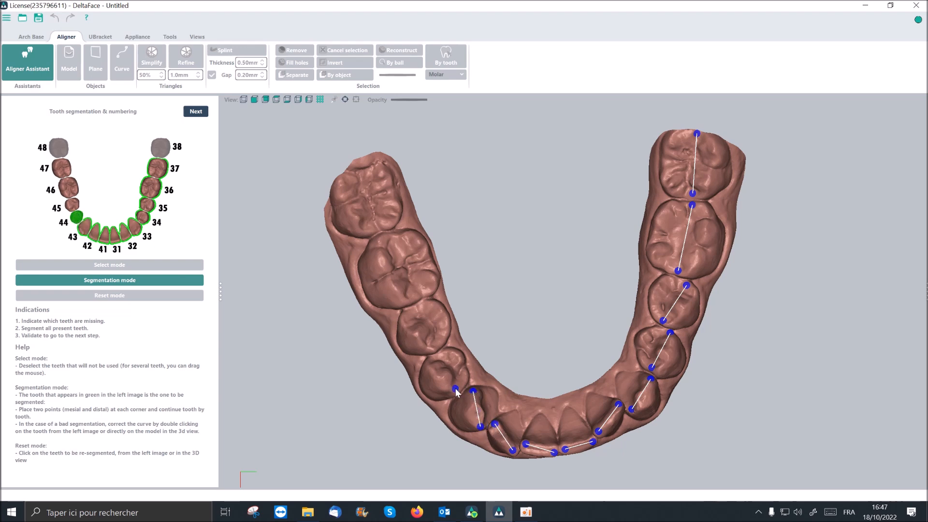
{"action": "left_click", "coordinate": [434, 358]}
{"action": "left_click", "coordinate": [434, 349]}
{"action": "left_click", "coordinate": [409, 312]}
{"action": "left_click", "coordinate": [413, 299]}
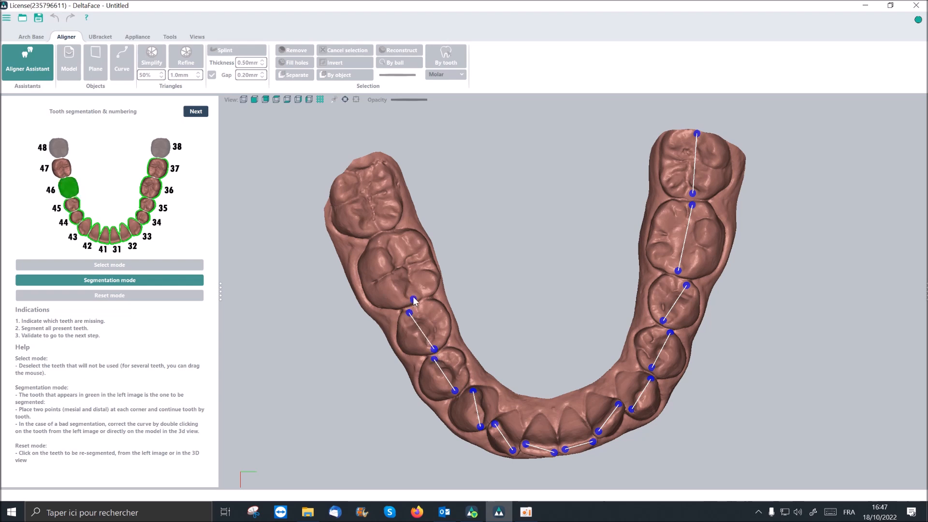
{"action": "left_click", "coordinate": [384, 238]}
{"action": "left_click", "coordinate": [376, 208]}
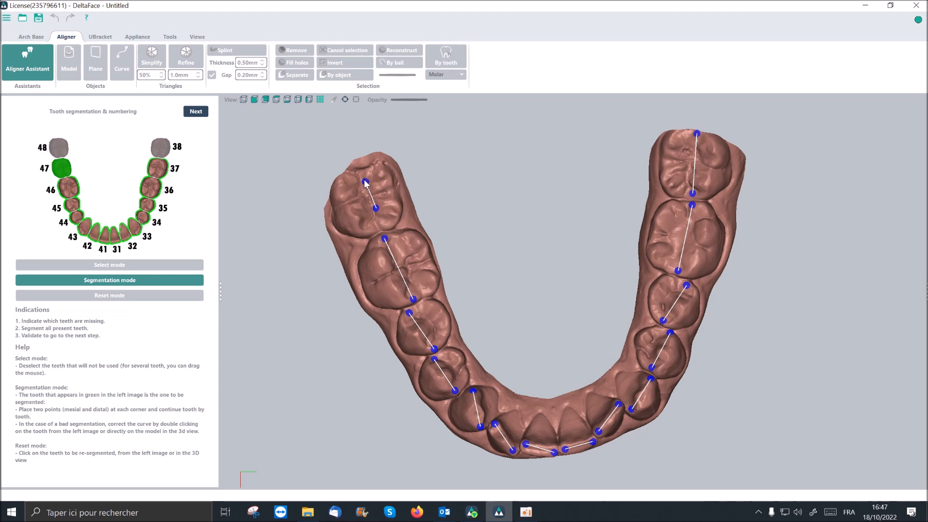
{"action": "left_click", "coordinate": [361, 175]}
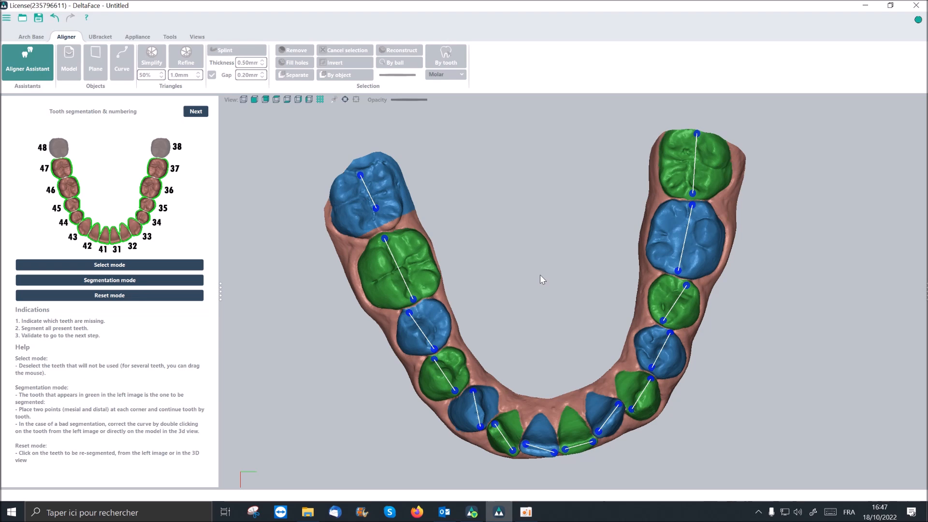
- Open tooth 47's segmentation curve for correction and redraw its edge facing tooth 46 along the crown
{"action": "mouse_move", "coordinate": [592, 404]}
{"action": "middle_mouse_down"}
{"action": "mouse_move", "coordinate": [593, 346]}
{"action": "mouse_move", "coordinate": [583, 398]}
{"action": "middle_mouse_up"}
{"action": "scroll", "coordinate": [382, 249], "scroll_direction": "up", "scroll_amount": 5}
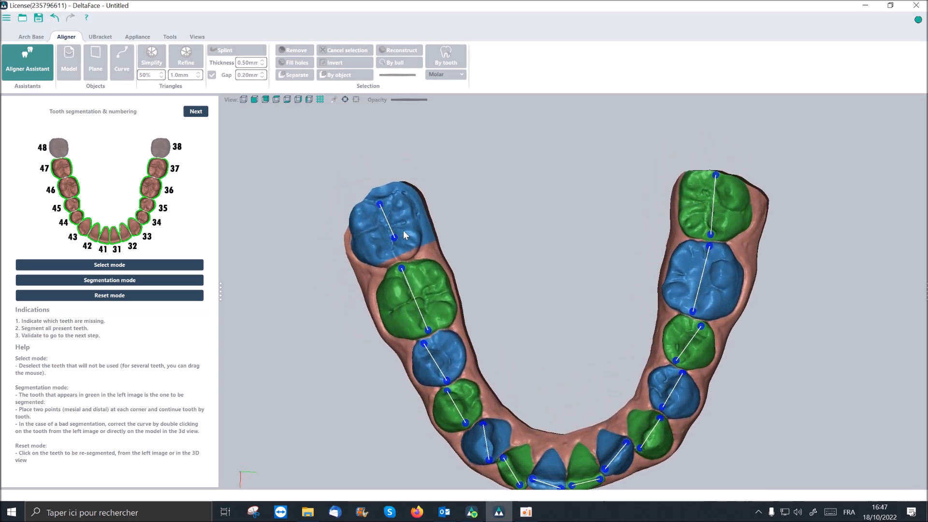
{"action": "scroll", "coordinate": [359, 236], "scroll_direction": "up", "scroll_amount": 2}
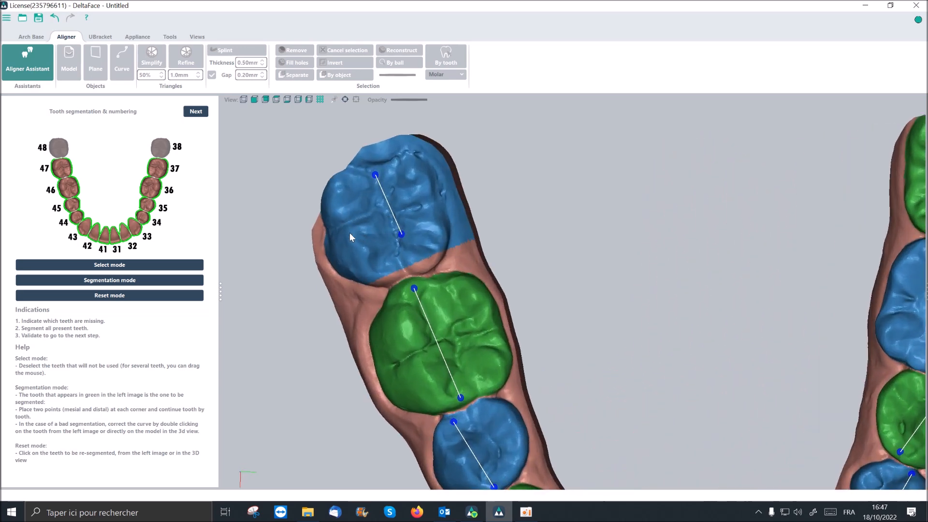
{"action": "middle_click_drag", "start_coordinate": [389, 250], "coordinate": [385, 248]}
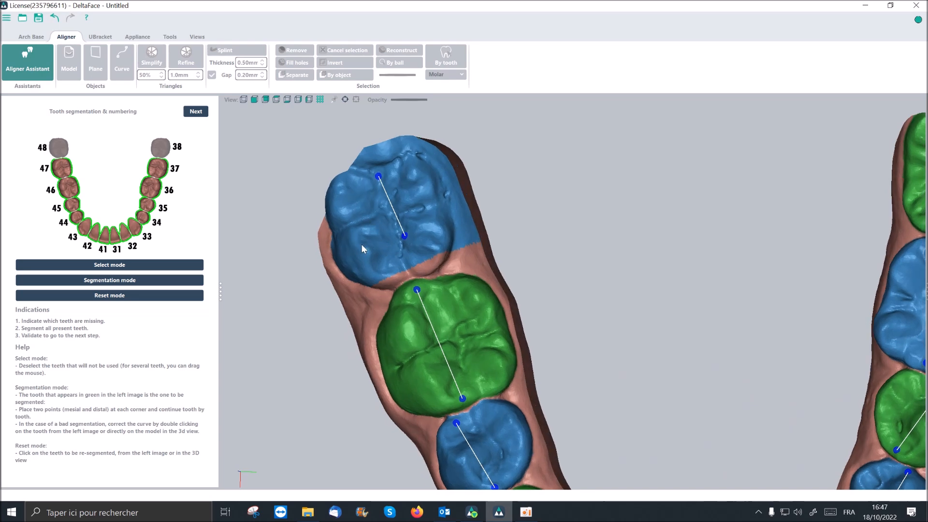
{"action": "left_click", "coordinate": [372, 212]}
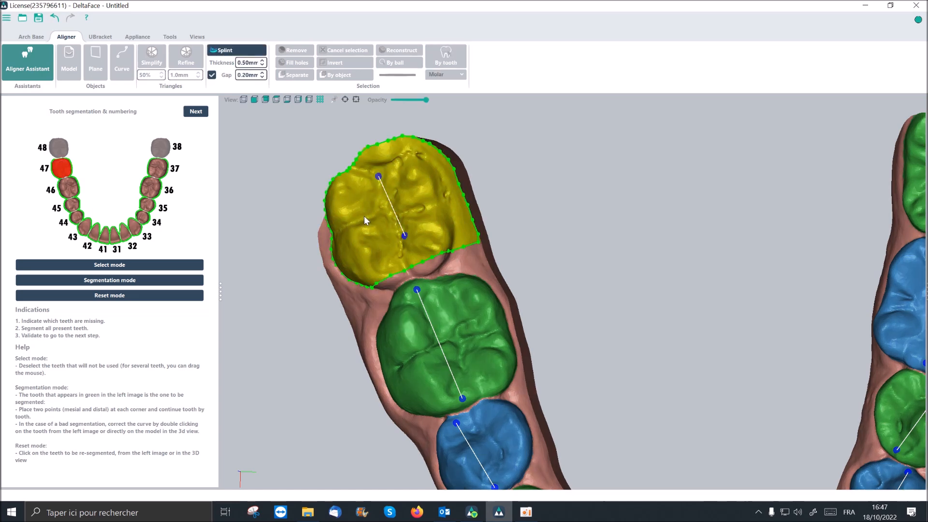
{"action": "scroll", "coordinate": [443, 222], "scroll_direction": "up", "scroll_amount": 1}
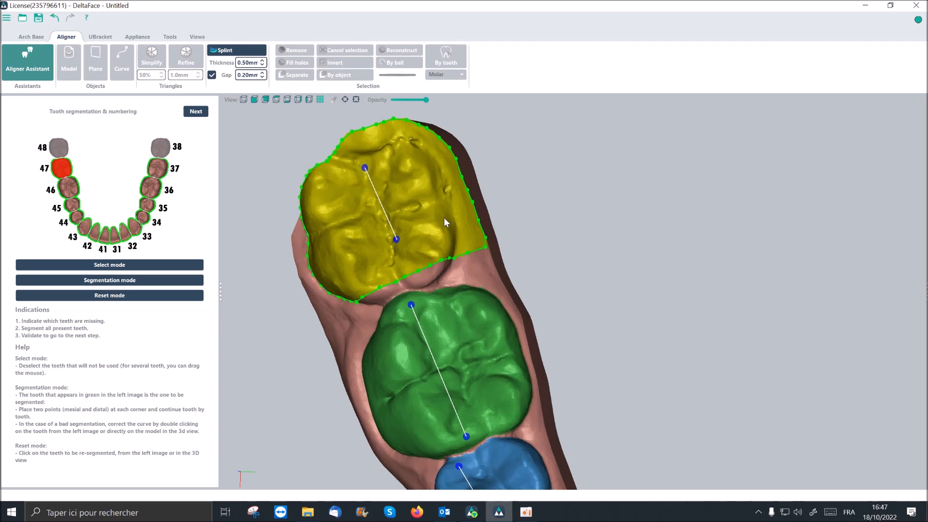
{"action": "right_click_drag", "start_coordinate": [360, 297], "coordinate": [373, 262]}
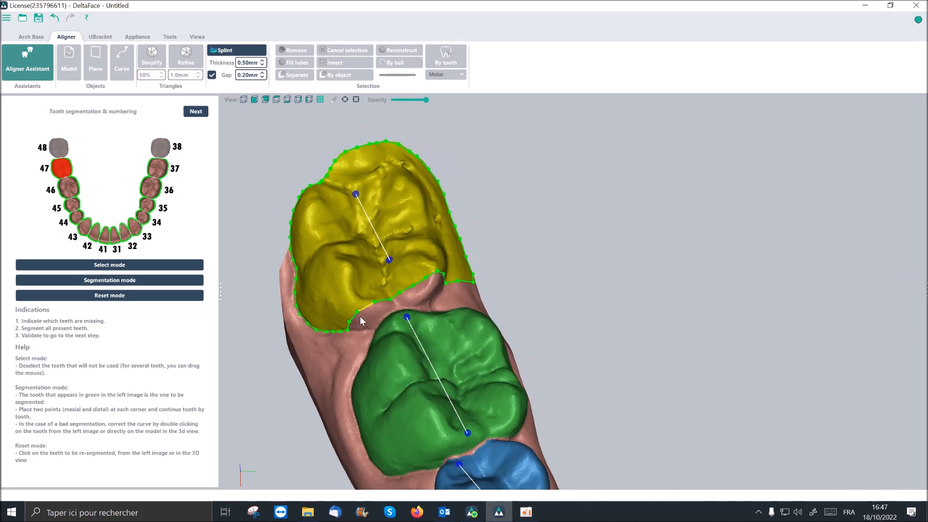
{"action": "left_click_drag", "start_coordinate": [348, 322], "coordinate": [378, 321]}
{"action": "left_click_drag", "start_coordinate": [443, 283], "coordinate": [376, 305]}
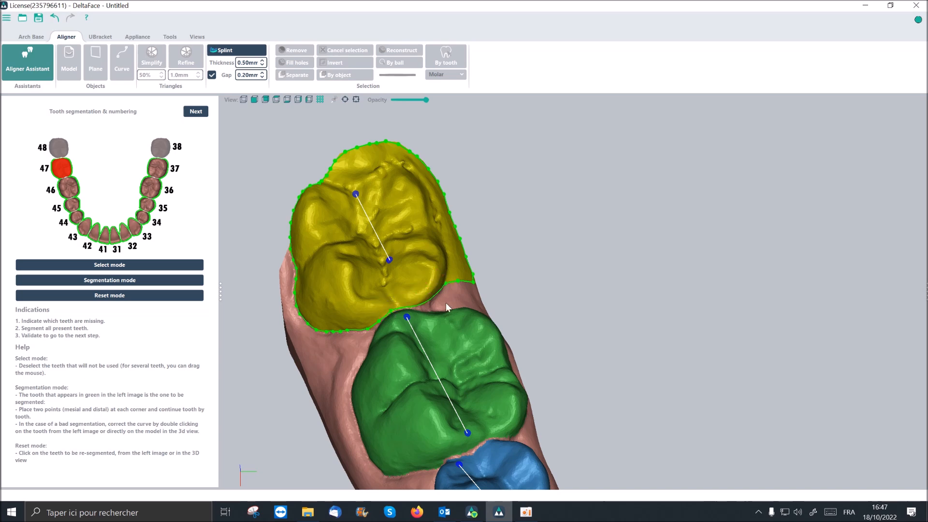
- Redraw the lingual and distal edges of tooth 47's curve so they follow the crown and exclude the gum
{"action": "mouse_move", "coordinate": [449, 300]}
{"action": "middle_mouse_down"}
{"action": "mouse_move", "coordinate": [427, 293]}
{"action": "mouse_move", "coordinate": [449, 294]}
{"action": "middle_mouse_up"}
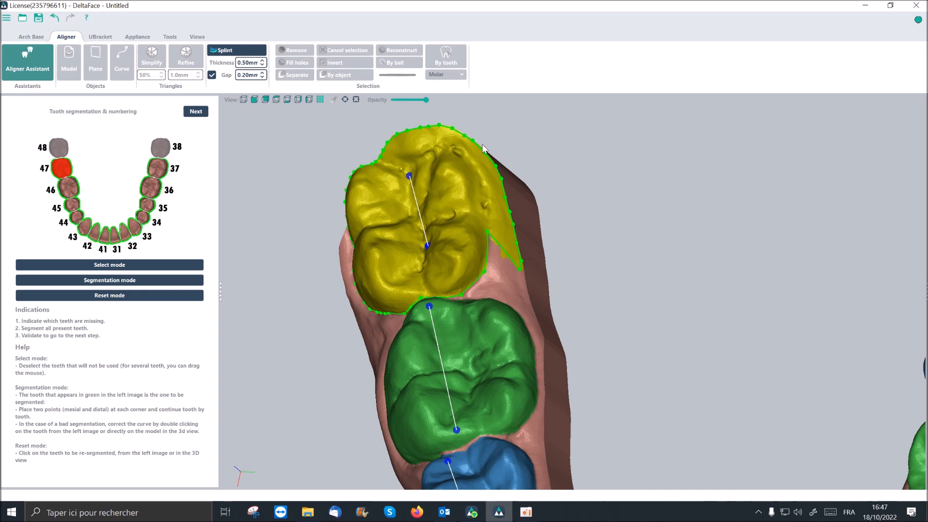
{"action": "left_click_drag", "start_coordinate": [482, 207], "coordinate": [487, 230]}
{"action": "middle_click_drag", "start_coordinate": [466, 166], "coordinate": [395, 221]}
{"action": "left_click_drag", "start_coordinate": [368, 224], "coordinate": [414, 225]}
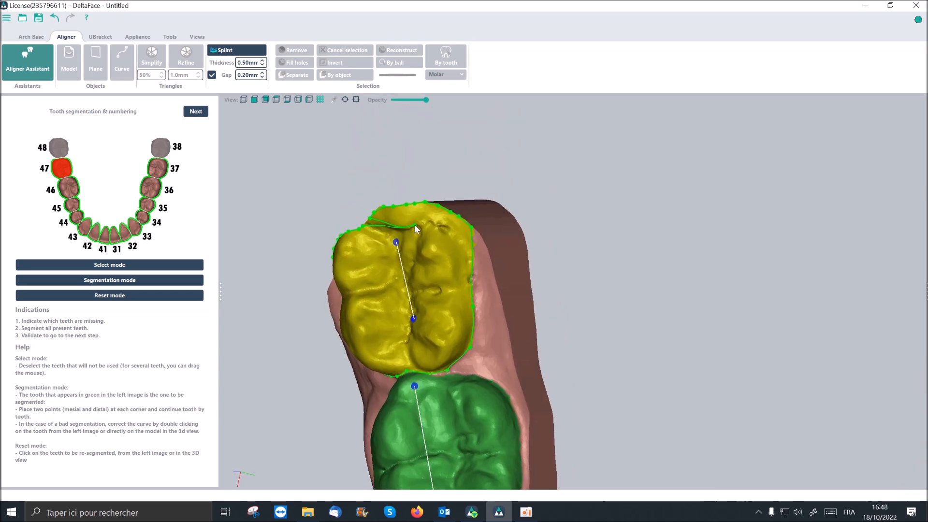
{"action": "left_click_drag", "start_coordinate": [458, 216], "coordinate": [413, 224]}
{"action": "left_click_drag", "start_coordinate": [472, 226], "coordinate": [468, 255]}
{"action": "left_click_drag", "start_coordinate": [459, 218], "coordinate": [456, 227]}
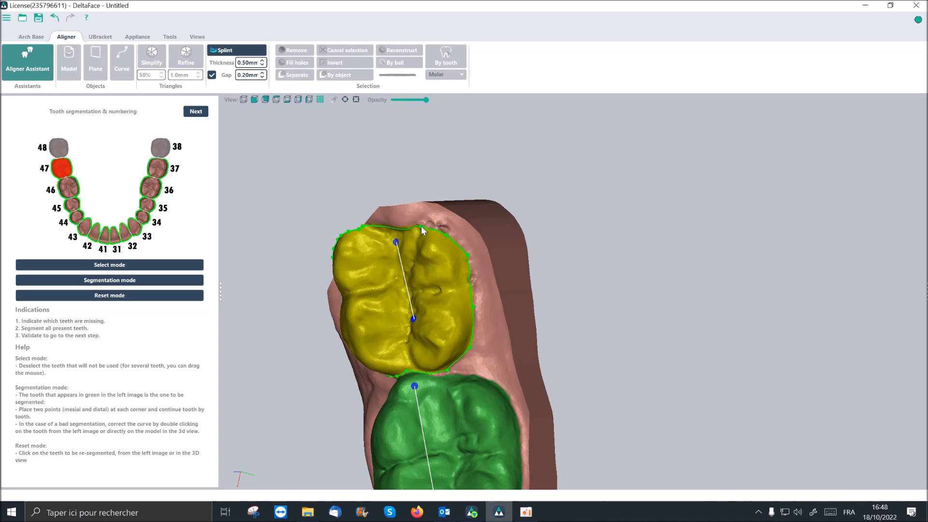
- Examine the corrected tooth 47 and the rest of the segmented mandible from several angles
{"action": "middle_click_drag", "start_coordinate": [431, 266], "coordinate": [443, 244]}
{"action": "middle_click_drag", "start_coordinate": [419, 331], "coordinate": [434, 238]}
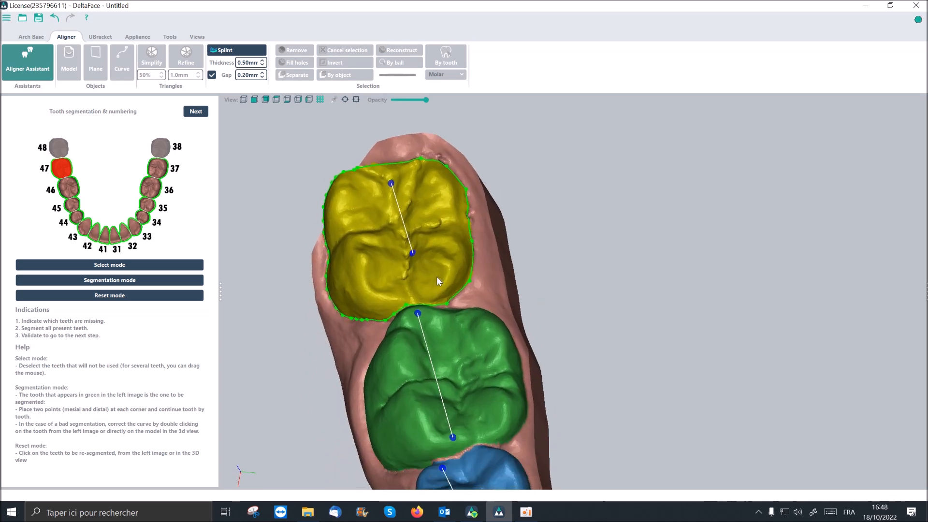
{"action": "scroll", "coordinate": [456, 318], "scroll_direction": "down", "scroll_amount": 4}
{"action": "middle_click_drag", "start_coordinate": [455, 318], "coordinate": [442, 223]}
{"action": "scroll", "coordinate": [458, 298], "scroll_direction": "down", "scroll_amount": 3}
{"action": "scroll", "coordinate": [464, 309], "scroll_direction": "up", "scroll_amount": 3}
{"action": "scroll", "coordinate": [463, 313], "scroll_direction": "down", "scroll_amount": 3}
{"action": "middle_click_drag", "start_coordinate": [631, 306], "coordinate": [642, 258]}
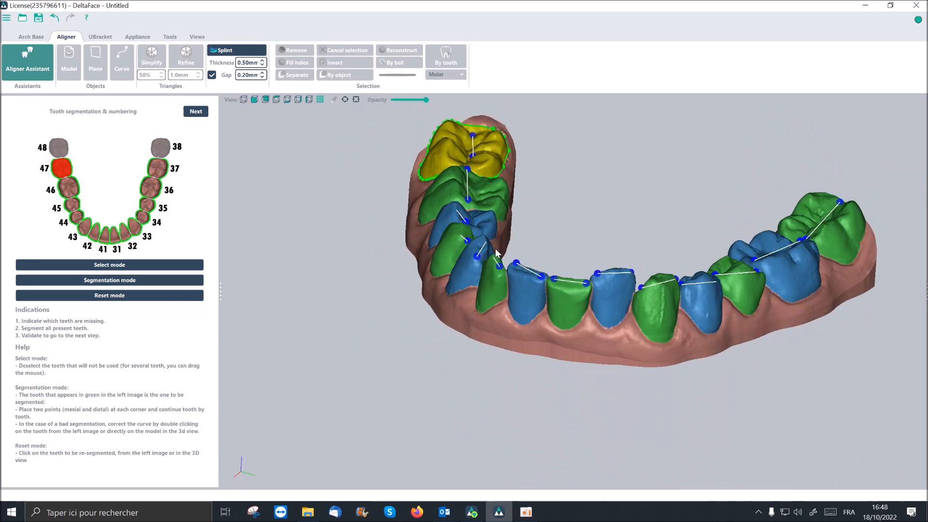
{"action": "middle_click_drag", "start_coordinate": [461, 202], "coordinate": [457, 233]}
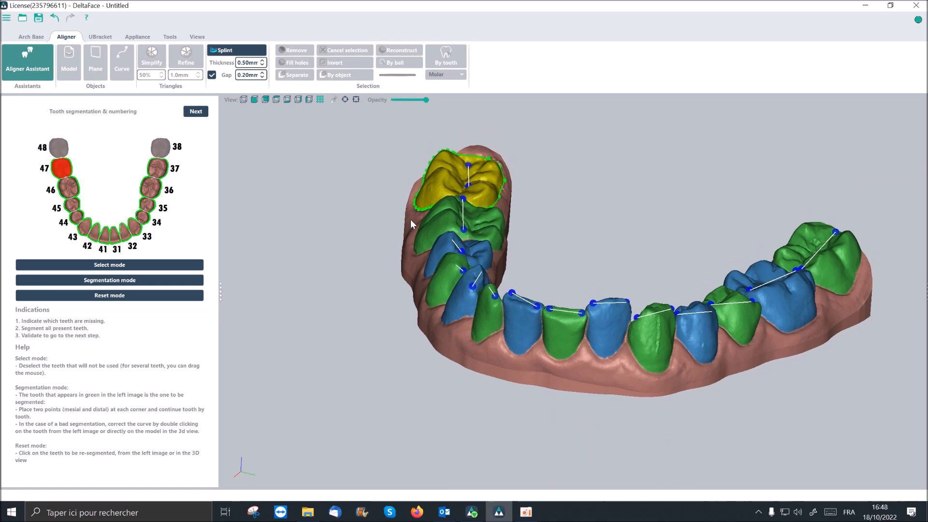
- Proceed to the maxilla's segmentation and numbering, and mark teeth 17, 18, 27 and 28 as missing in select mode
{"action": "left_click", "coordinate": [196, 112]}
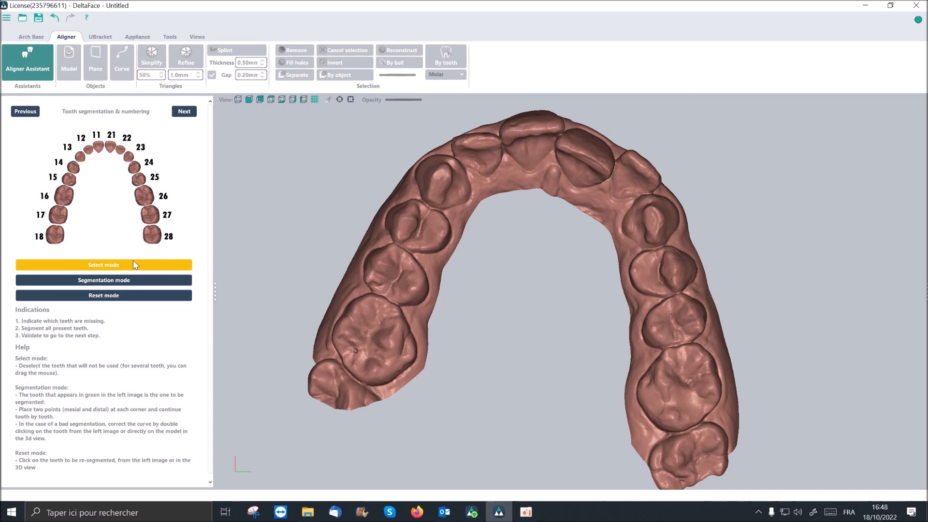
{"action": "left_click", "coordinate": [98, 269]}
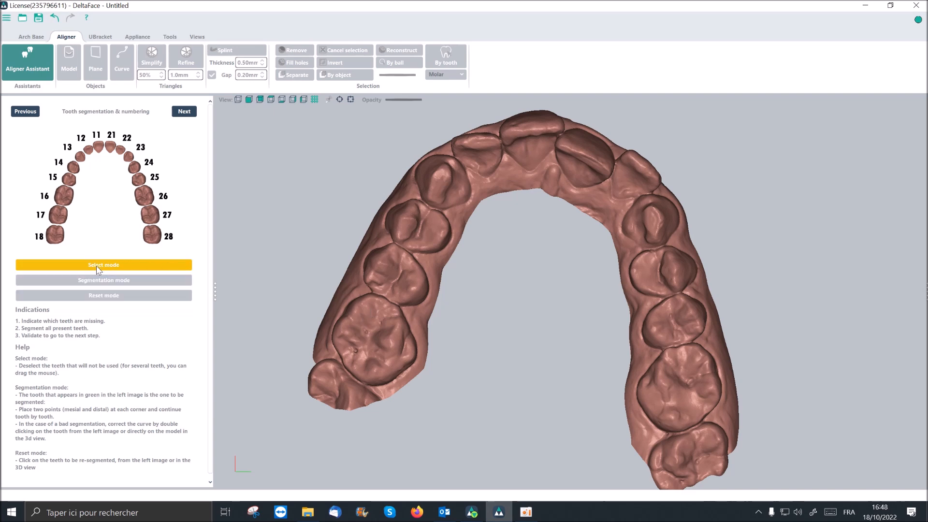
{"action": "left_click", "coordinate": [60, 219]}
{"action": "left_click", "coordinate": [57, 236]}
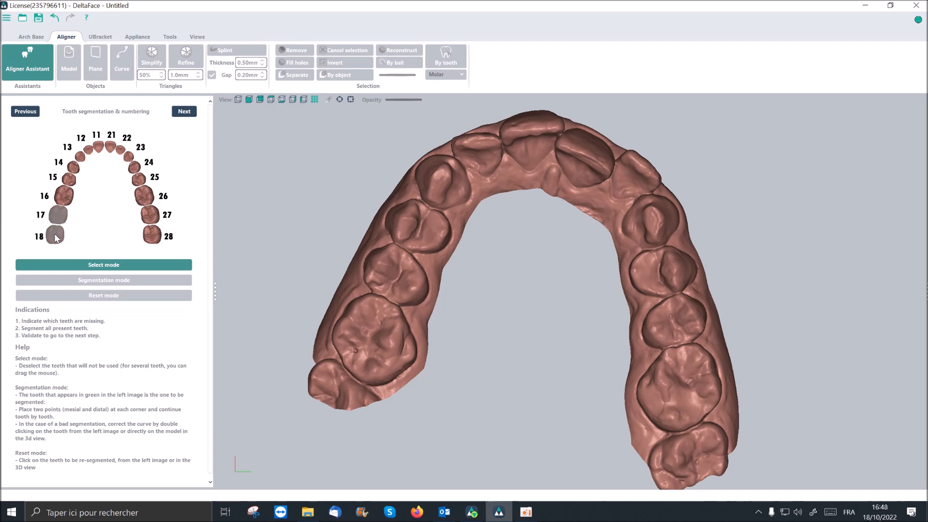
{"action": "left_click", "coordinate": [152, 217]}
{"action": "left_click", "coordinate": [154, 235]}
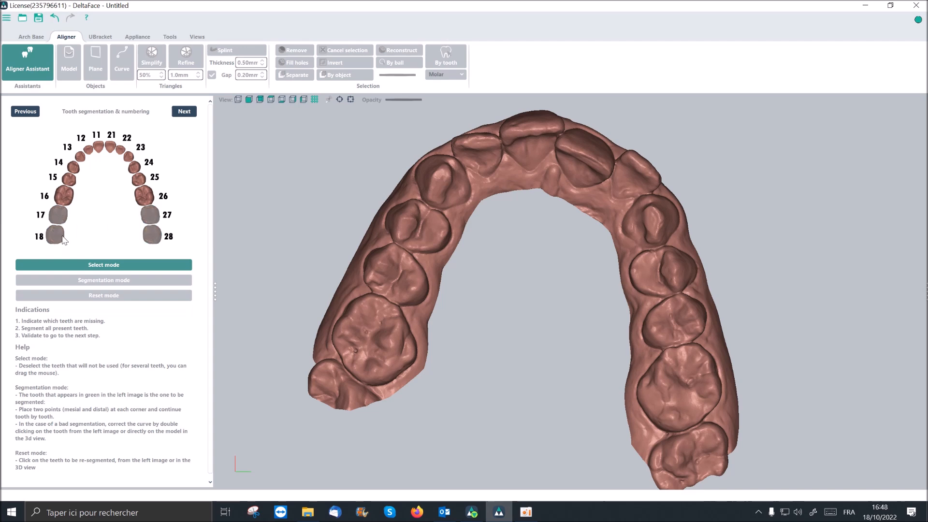
{"action": "left_click", "coordinate": [145, 264]}
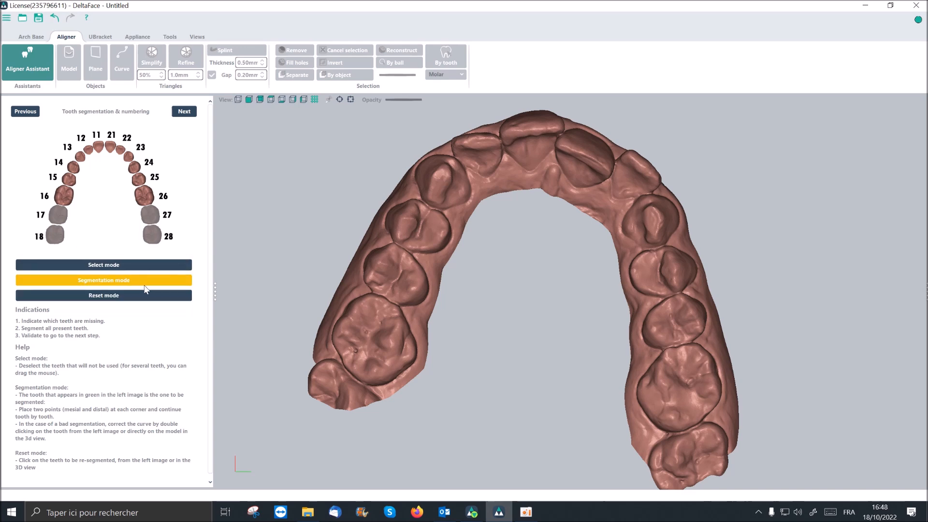
- Start segmentation mode for the maxilla and place the distal and mesial points on teeth 16, 15 and 14
{"action": "left_click", "coordinate": [160, 283]}
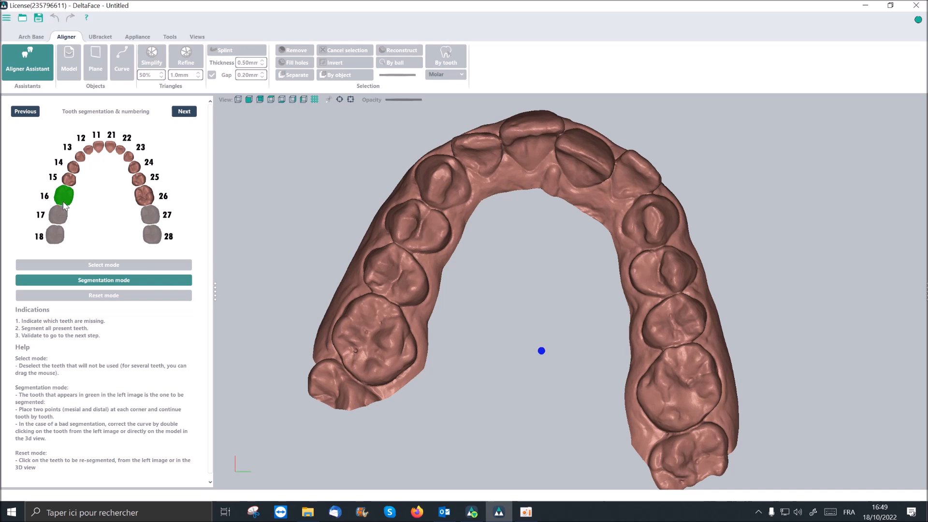
{"action": "left_click", "coordinate": [353, 371]}
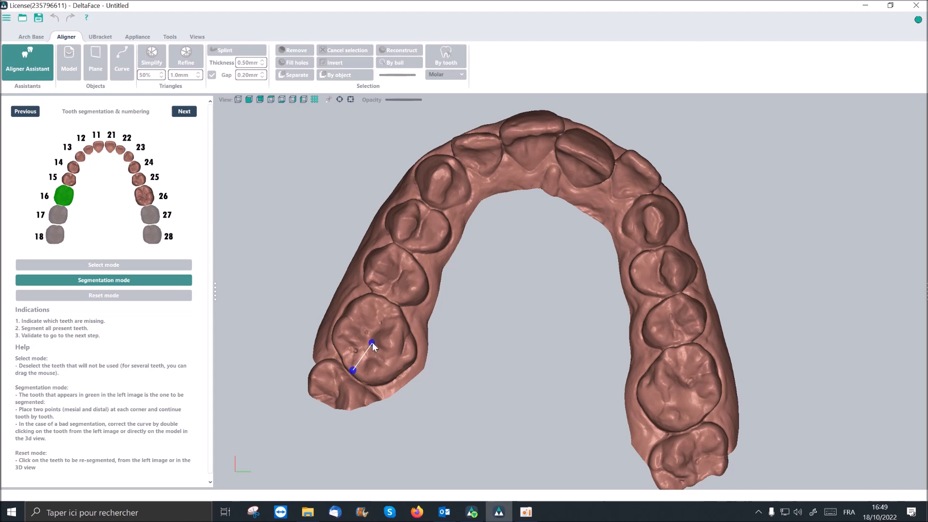
{"action": "left_click", "coordinate": [384, 304]}
{"action": "left_click", "coordinate": [387, 294]}
{"action": "left_click", "coordinate": [401, 253]}
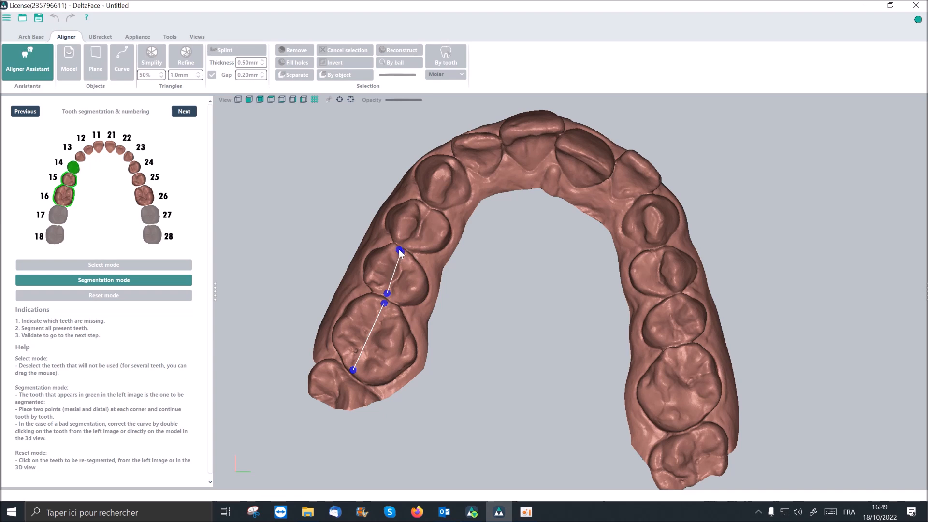
{"action": "left_click", "coordinate": [408, 244]}
{"action": "left_click", "coordinate": [416, 202]}
- Mark the distal and mesial corner points of maxillary teeth 13, 12 and 11
{"action": "left_click", "coordinate": [432, 200]}
{"action": "left_click", "coordinate": [452, 160]}
{"action": "left_click", "coordinate": [455, 146]}
{"action": "left_click", "coordinate": [497, 143]}
{"action": "left_click", "coordinate": [505, 136]}
{"action": "left_click", "coordinate": [559, 129]}
- Place the mesial and distal points on maxillary teeth 21, 22 and 23
{"action": "left_click", "coordinate": [558, 144]}
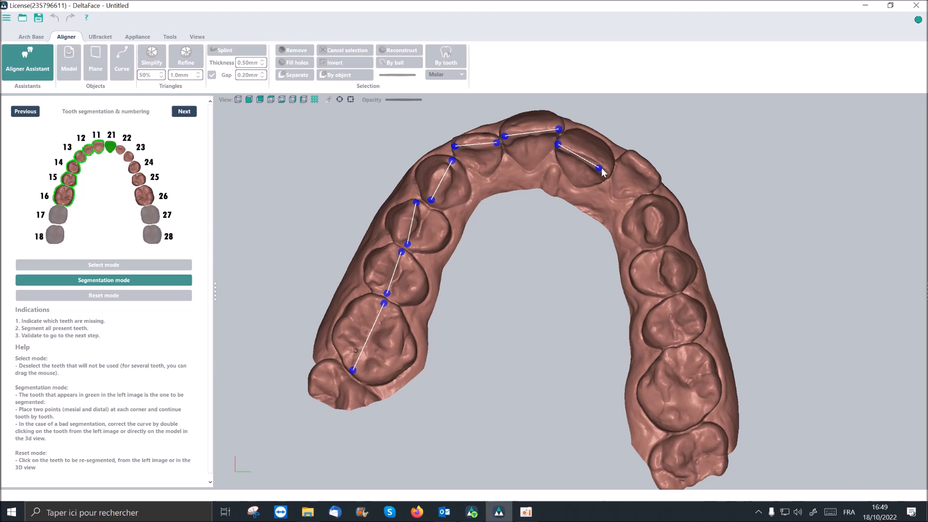
{"action": "left_click", "coordinate": [622, 161]}
{"action": "left_click", "coordinate": [653, 186]}
{"action": "left_click", "coordinate": [658, 243]}
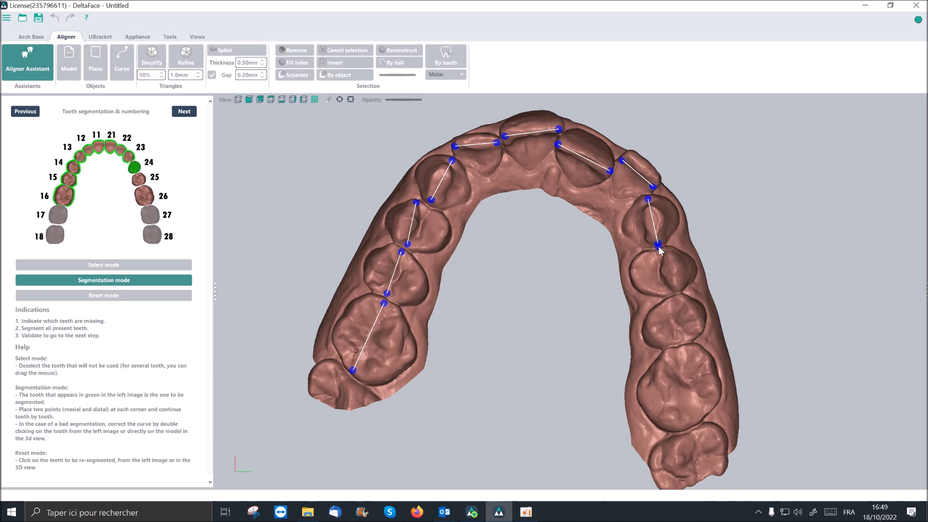
- Place the mesial and distal points on teeth 24, 25 and 26 to complete the maxilla's segmentation
{"action": "left_click", "coordinate": [665, 252]}
{"action": "left_click", "coordinate": [668, 289]}
{"action": "left_click", "coordinate": [672, 300]}
{"action": "left_click", "coordinate": [679, 340]}
{"action": "left_click", "coordinate": [678, 351]}
{"action": "left_click", "coordinate": [682, 425]}
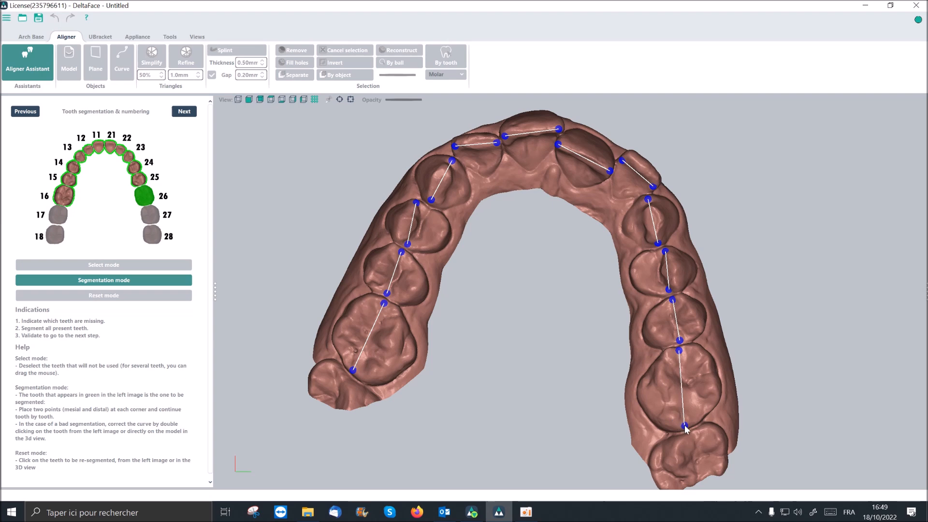
- Open tooth 11's segmentation for correction and redraw its curve along the palatal gum edge facing tooth 21
{"action": "middle_click_drag", "start_coordinate": [555, 390], "coordinate": [571, 369]}
{"action": "middle_click_drag", "start_coordinate": [507, 321], "coordinate": [482, 350]}
{"action": "scroll", "coordinate": [486, 308], "scroll_direction": "up", "scroll_amount": 5}
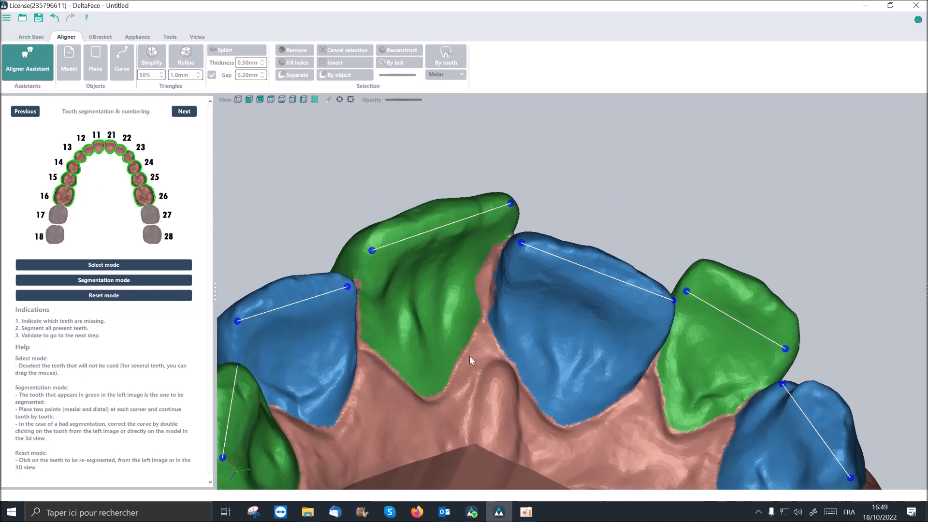
{"action": "double_click", "coordinate": [430, 272]}
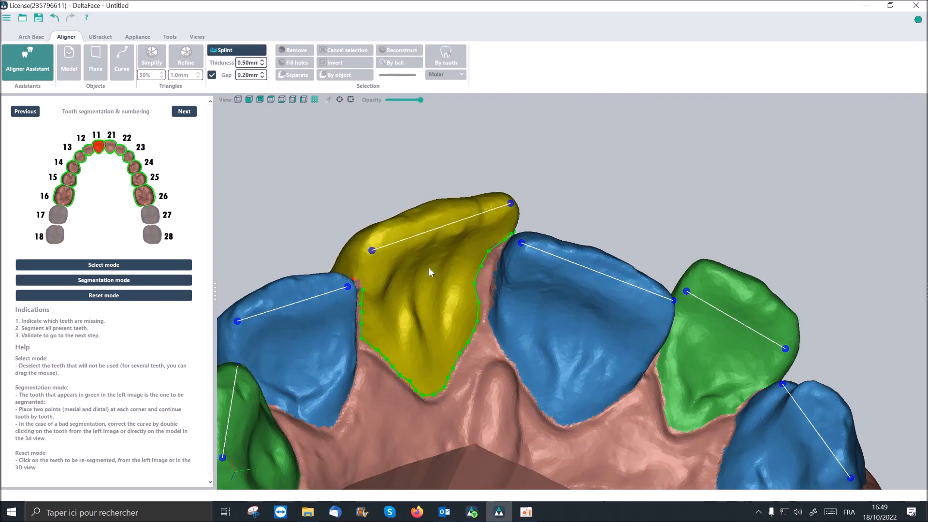
{"action": "double_click", "coordinate": [308, 338]}
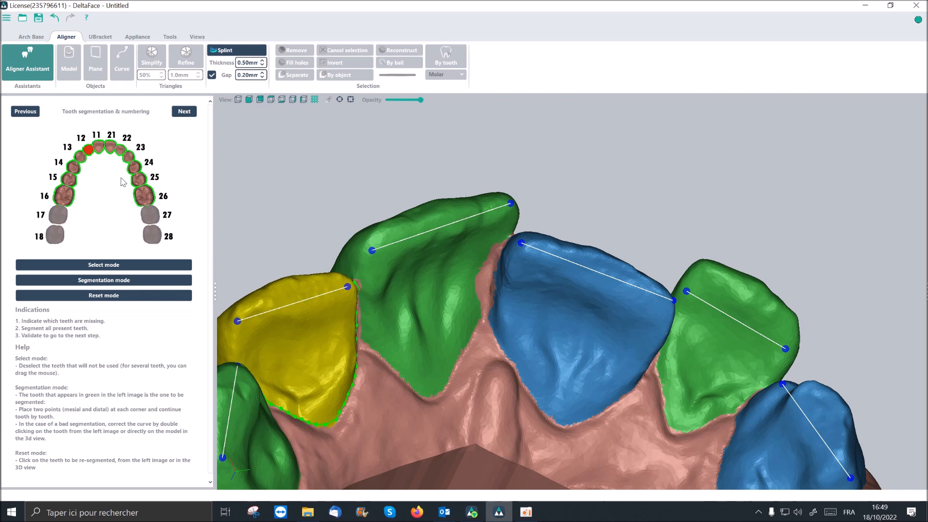
{"action": "double_click", "coordinate": [99, 149]}
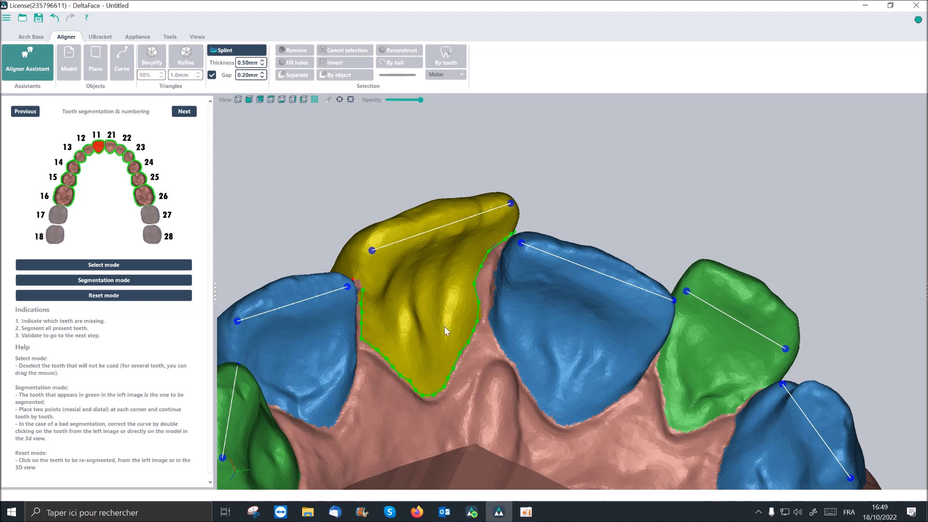
{"action": "scroll", "coordinate": [445, 298], "scroll_direction": "up", "scroll_amount": 2}
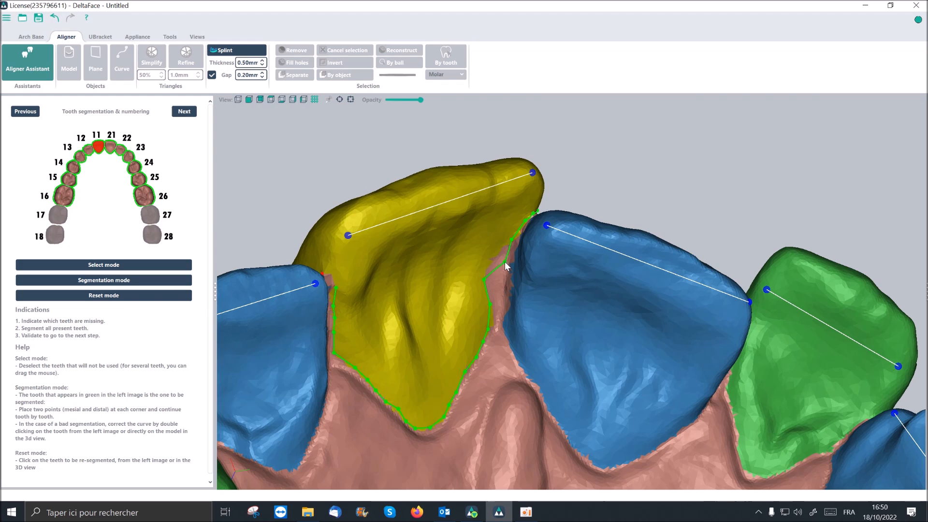
{"action": "left_click_drag", "start_coordinate": [485, 280], "coordinate": [498, 320]}
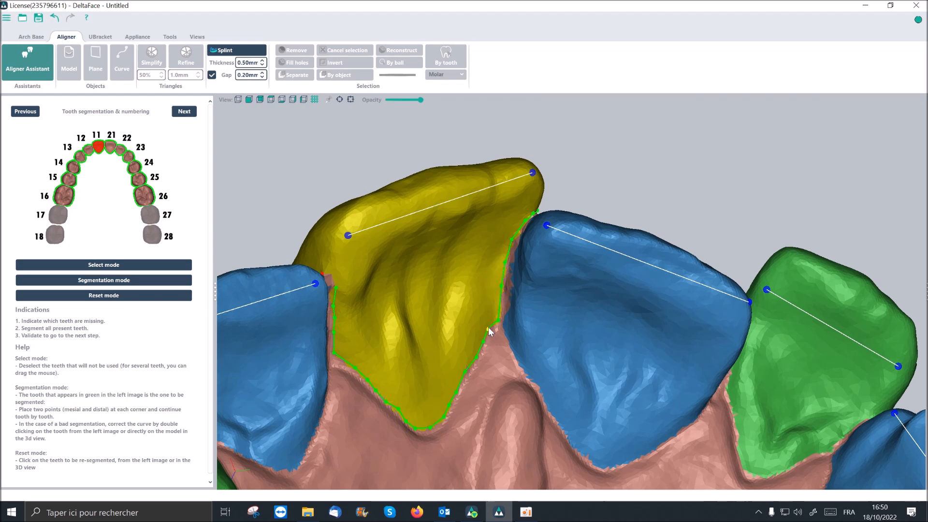
- Examine the segmented maxillary teeth from the palatal and occlusal sides for errors in their outlines
{"action": "scroll", "coordinate": [489, 330], "scroll_direction": "down", "scroll_amount": 5}
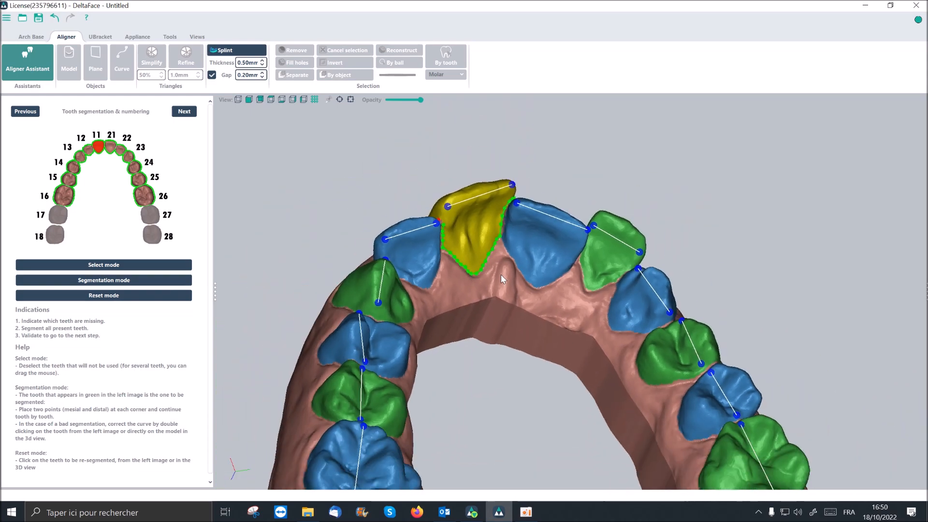
{"action": "middle_click_drag", "start_coordinate": [508, 338], "coordinate": [512, 240]}
{"action": "right_click_drag", "start_coordinate": [512, 239], "coordinate": [504, 286]}
{"action": "middle_click_drag", "start_coordinate": [529, 215], "coordinate": [533, 246]}
{"action": "scroll", "coordinate": [534, 241], "scroll_direction": "down", "scroll_amount": 2}
{"action": "mouse_move", "coordinate": [535, 243]}
{"action": "right_mouse_down"}
{"action": "mouse_move", "coordinate": [550, 286]}
{"action": "mouse_move", "coordinate": [530, 260]}
{"action": "mouse_move", "coordinate": [536, 248]}
{"action": "right_mouse_up"}
{"action": "scroll", "coordinate": [535, 254], "scroll_direction": "down", "scroll_amount": 2}
{"action": "middle_click_drag", "start_coordinate": [537, 281], "coordinate": [497, 283]}
{"action": "scroll", "coordinate": [497, 282], "scroll_direction": "up", "scroll_amount": 1}
{"action": "right_click_drag", "start_coordinate": [537, 289], "coordinate": [523, 289]}
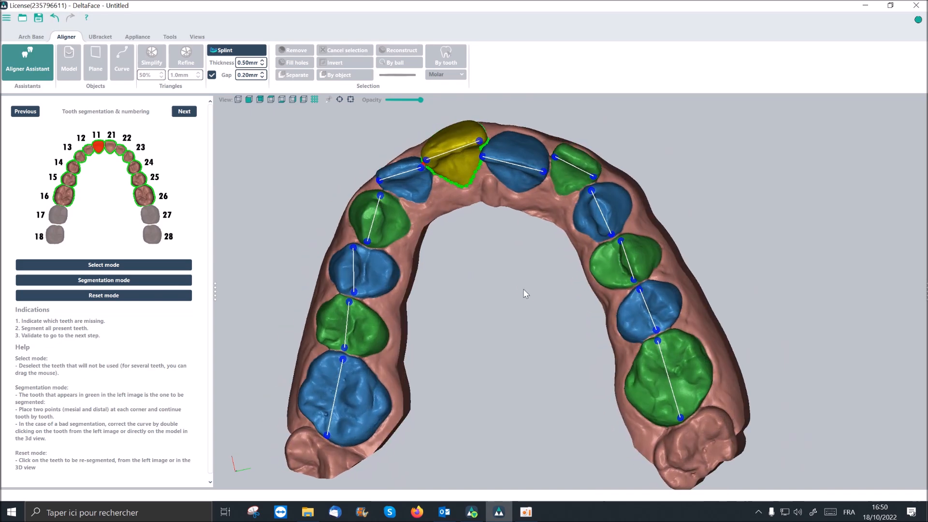
- Reset the segmentation of maxillary teeth 26, 25 and 24
{"action": "left_click", "coordinate": [155, 298]}
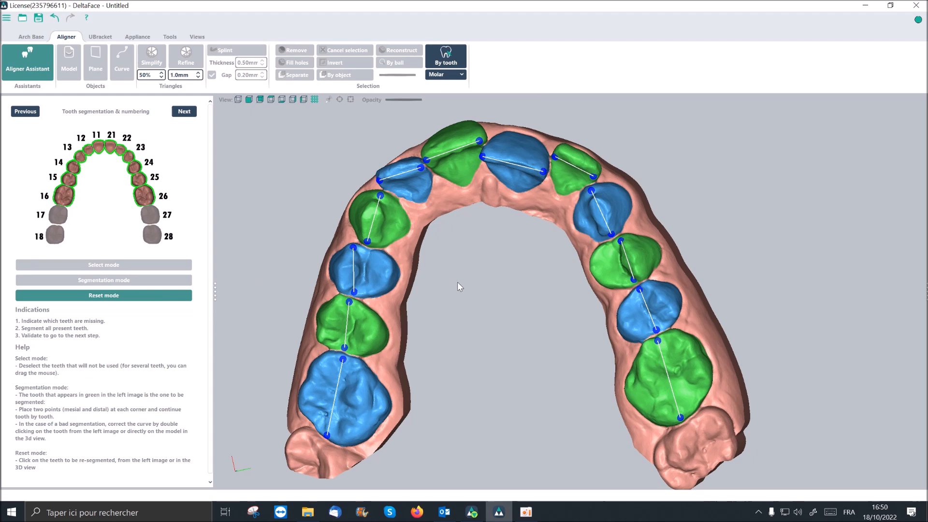
{"action": "left_click", "coordinate": [145, 195]}
{"action": "left_click", "coordinate": [140, 179]}
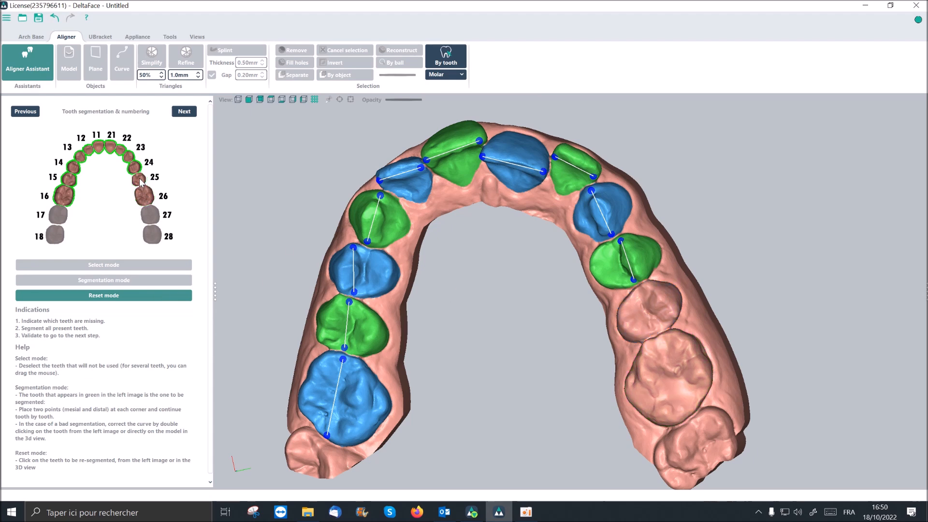
{"action": "left_click", "coordinate": [137, 170]}
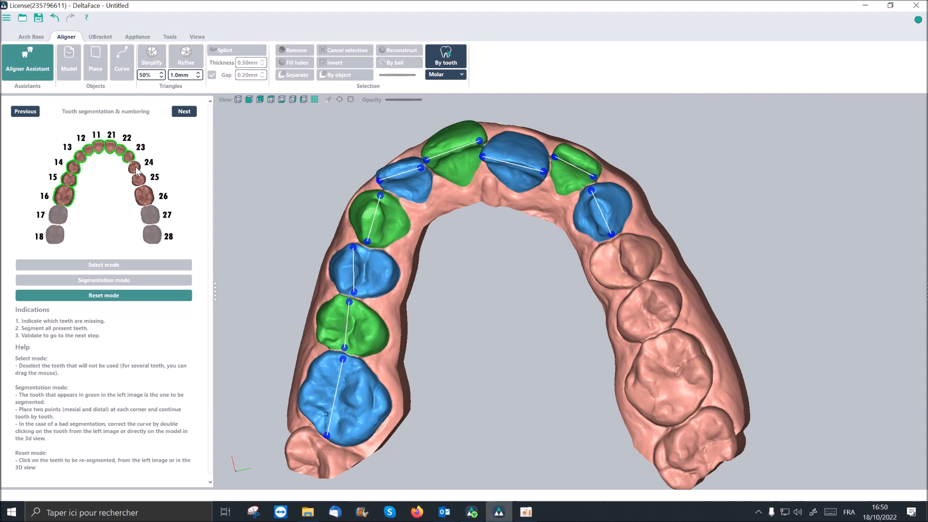
- Restart segmentation mode and place new mesial and distal points on teeth 24, 25 and 26
{"action": "left_click", "coordinate": [166, 282]}
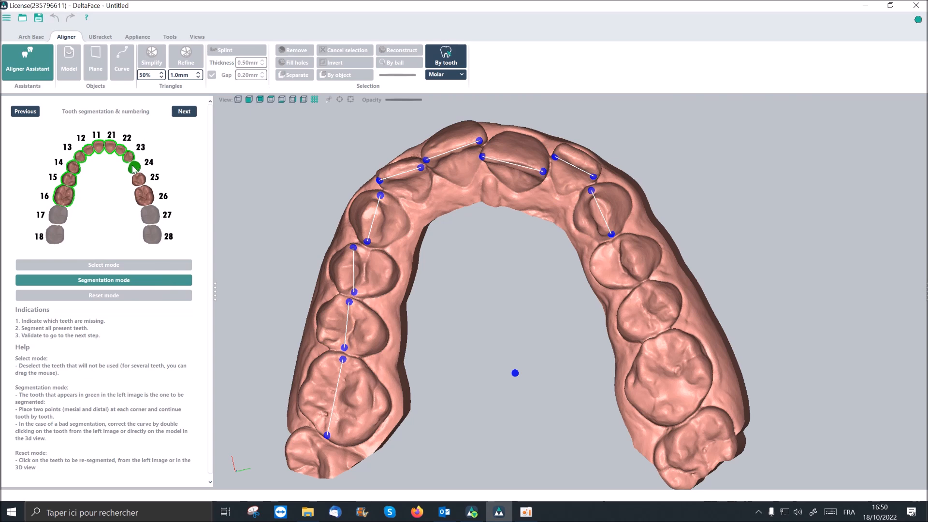
{"action": "left_click", "coordinate": [617, 239]}
{"action": "left_click", "coordinate": [621, 255]}
{"action": "left_click", "coordinate": [634, 284]}
{"action": "left_click", "coordinate": [638, 288]}
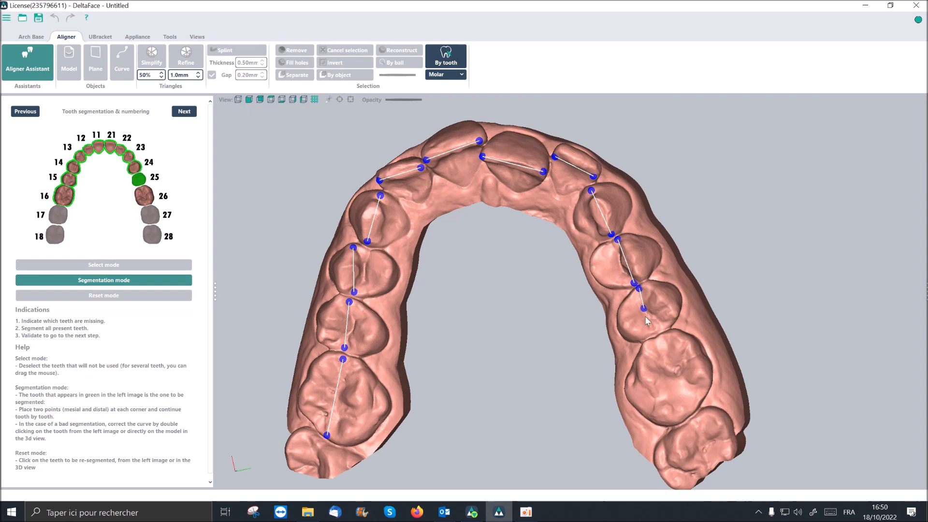
{"action": "left_click", "coordinate": [652, 332]}
{"action": "left_click", "coordinate": [656, 343]}
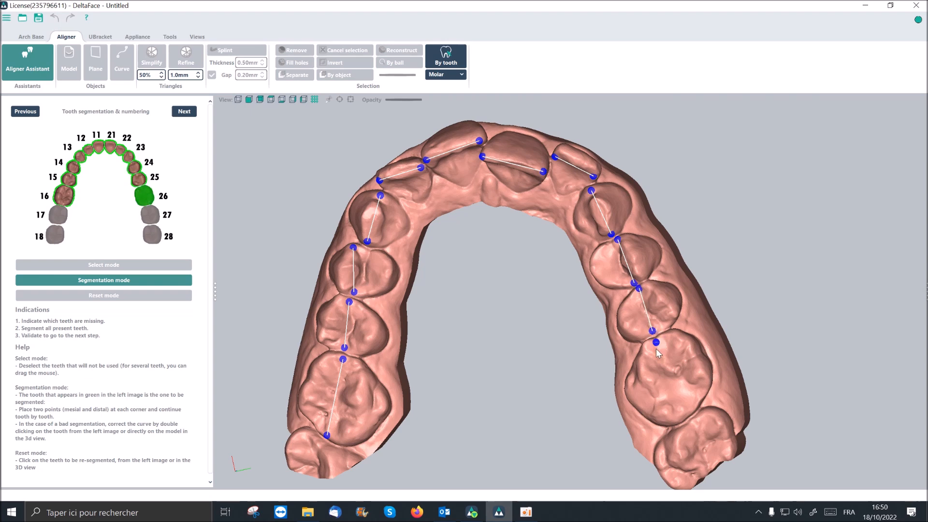
{"action": "left_click", "coordinate": [677, 419]}
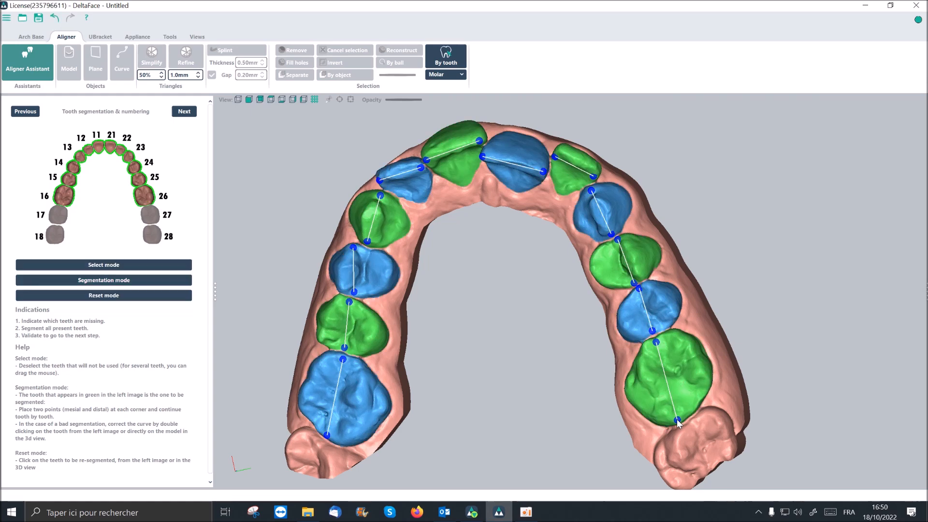
- Validate the maxilla's segmentation and inspect the mandibular teeth's reference axes from the occlusal and front sides
{"action": "mouse_move", "coordinate": [747, 373]}
{"action": "middle_mouse_down"}
{"action": "mouse_move", "coordinate": [752, 329]}
{"action": "mouse_move", "coordinate": [744, 375]}
{"action": "middle_mouse_up"}
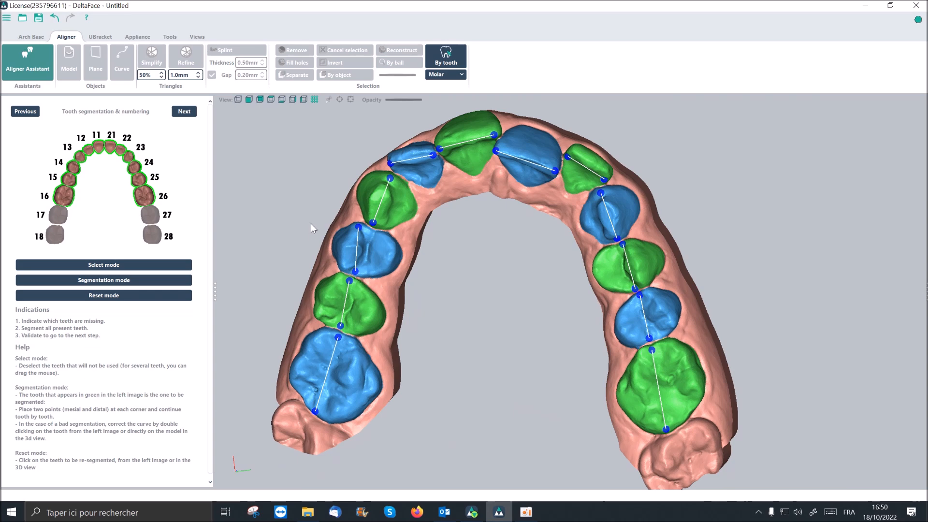
{"action": "left_click", "coordinate": [184, 112]}
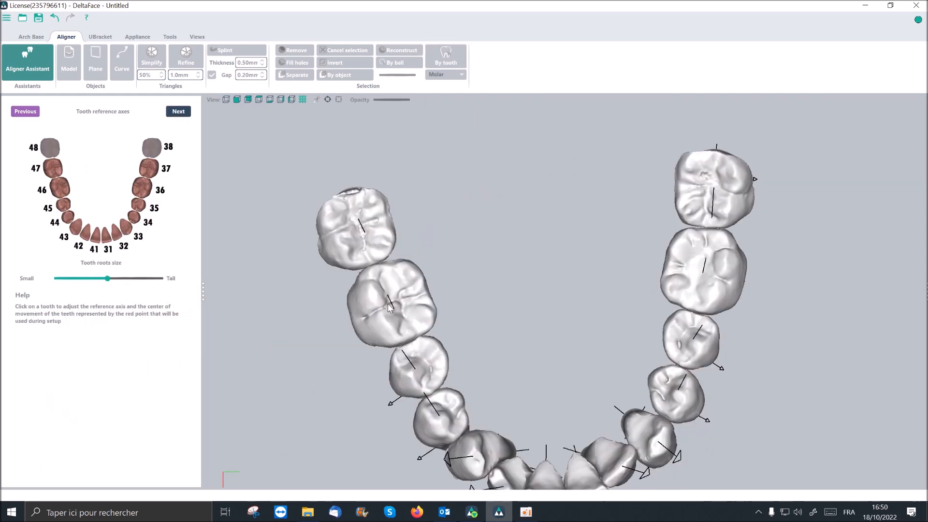
{"action": "middle_click_drag", "start_coordinate": [391, 312], "coordinate": [371, 269]}
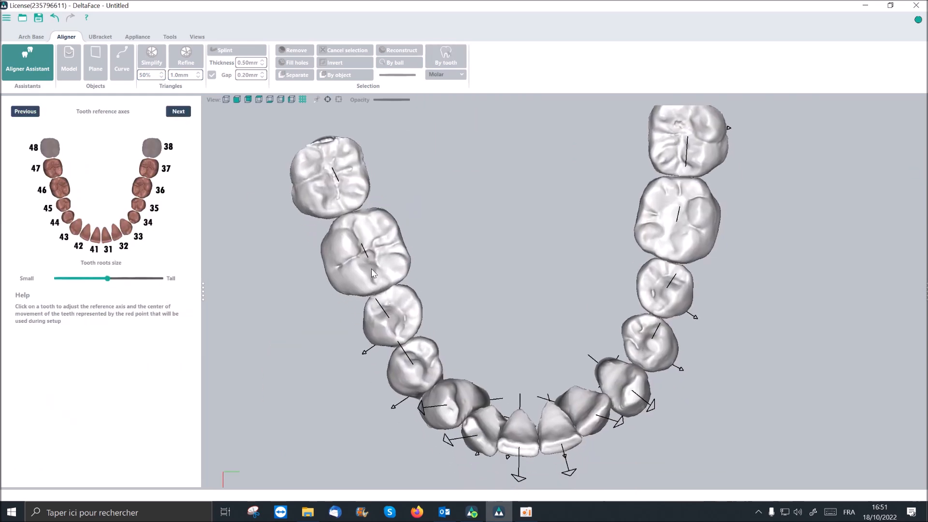
{"action": "scroll", "coordinate": [427, 297], "scroll_direction": "down", "scroll_amount": 2}
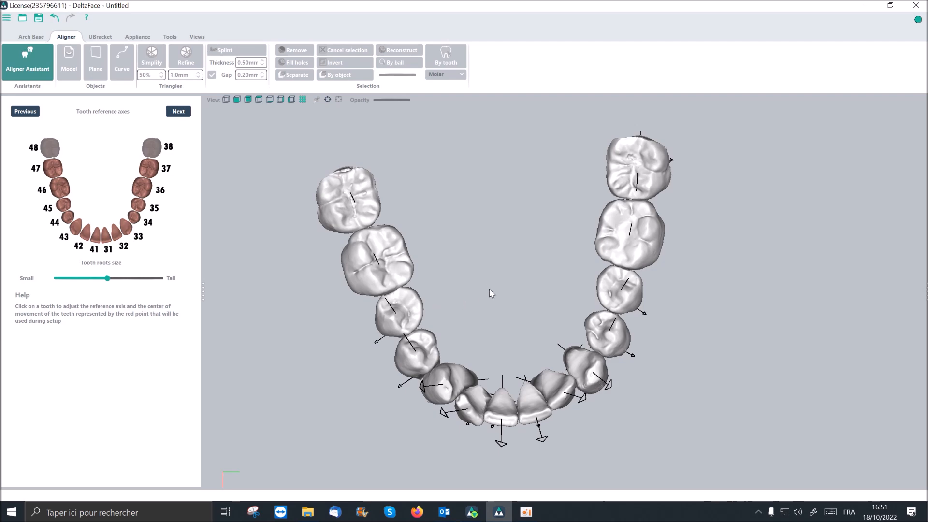
{"action": "middle_click_drag", "start_coordinate": [498, 362], "coordinate": [324, 280]}
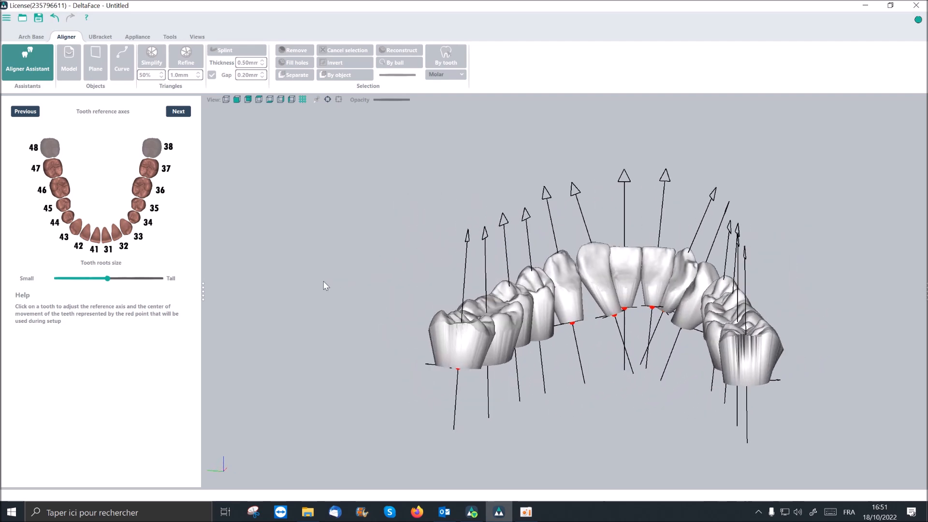
{"action": "middle_click_drag", "start_coordinate": [614, 281], "coordinate": [493, 265]}
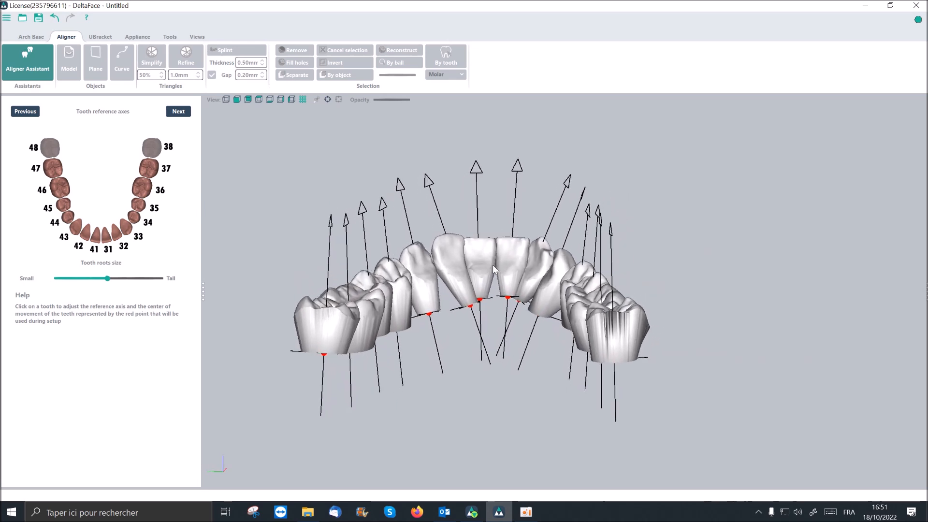
{"action": "middle_click_drag", "start_coordinate": [489, 300], "coordinate": [514, 302]}
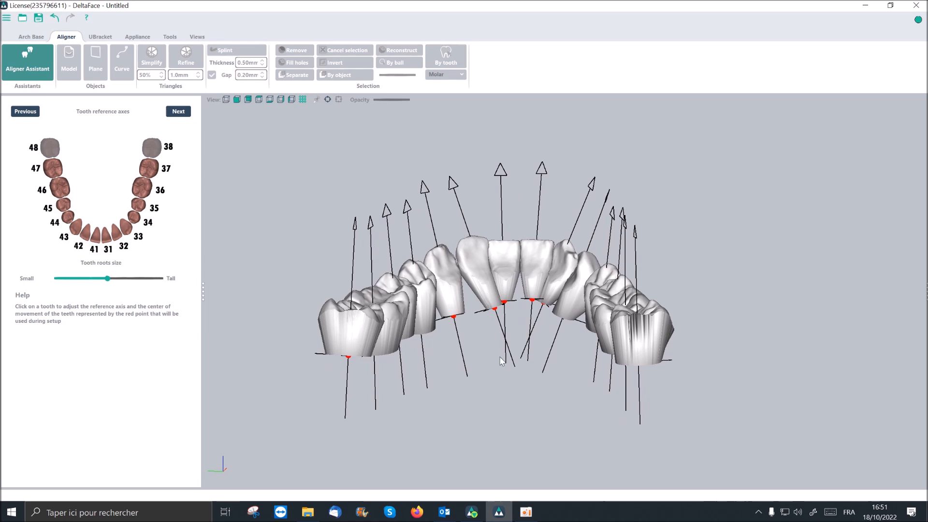
- Select mandibular tooth 32 and rotate its reference axis slightly
{"action": "left_click", "coordinate": [476, 253]}
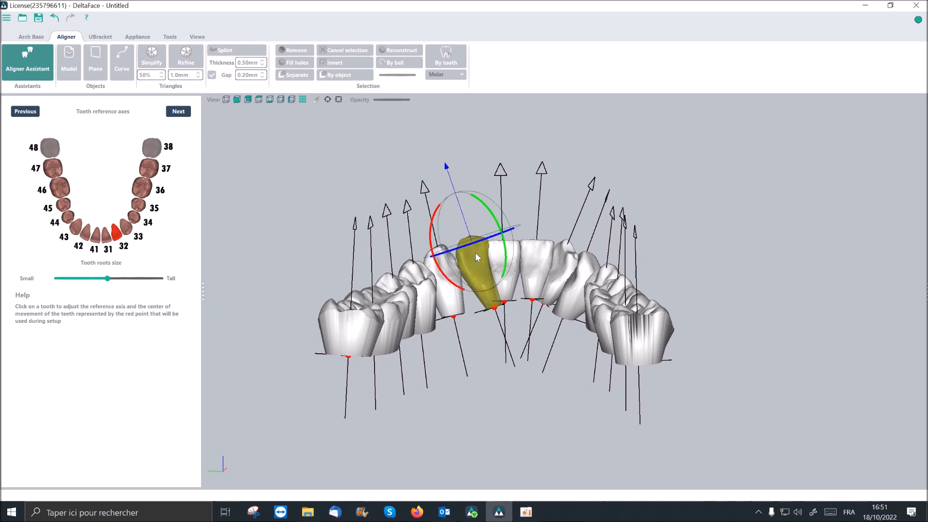
{"action": "scroll", "coordinate": [476, 253], "scroll_direction": "up", "scroll_amount": 5}
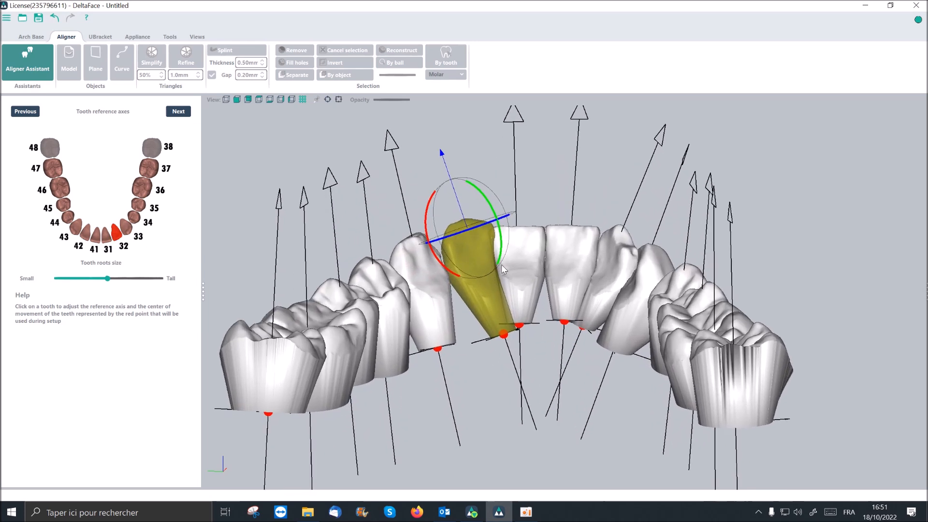
{"action": "left_click_drag", "start_coordinate": [427, 215], "coordinate": [419, 212]}
- Select mandibular tooth 43 and adjust the rotation of its reference axis
{"action": "middle_click_drag", "start_coordinate": [571, 295], "coordinate": [638, 285]}
{"action": "left_click", "coordinate": [560, 254]}
{"action": "left_click_drag", "start_coordinate": [599, 235], "coordinate": [618, 276]}
{"action": "left_click", "coordinate": [631, 289]}
{"action": "mouse_move", "coordinate": [631, 289]}
{"action": "middle_mouse_down"}
{"action": "mouse_move", "coordinate": [628, 275]}
{"action": "mouse_move", "coordinate": [638, 284]}
{"action": "middle_mouse_up"}
{"action": "left_click_drag", "start_coordinate": [611, 237], "coordinate": [613, 233]}
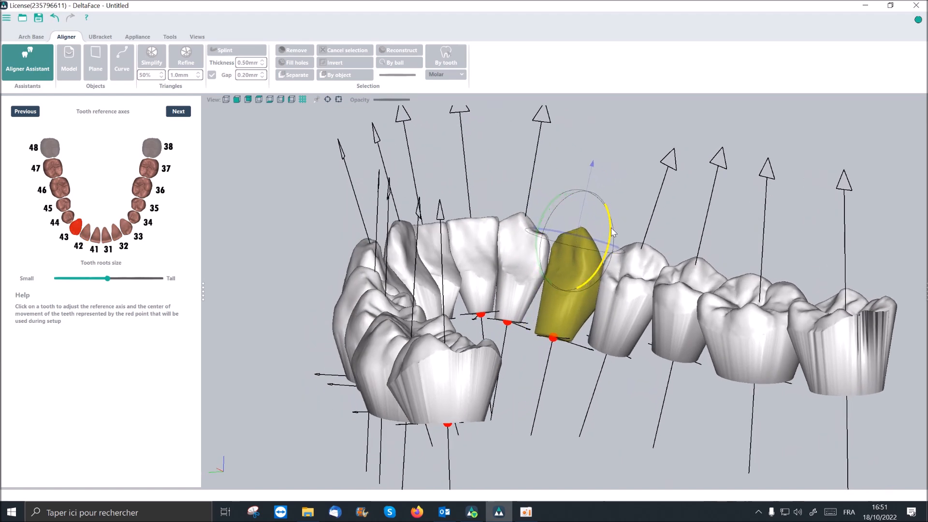
{"action": "middle_click_drag", "start_coordinate": [619, 279], "coordinate": [618, 321]}
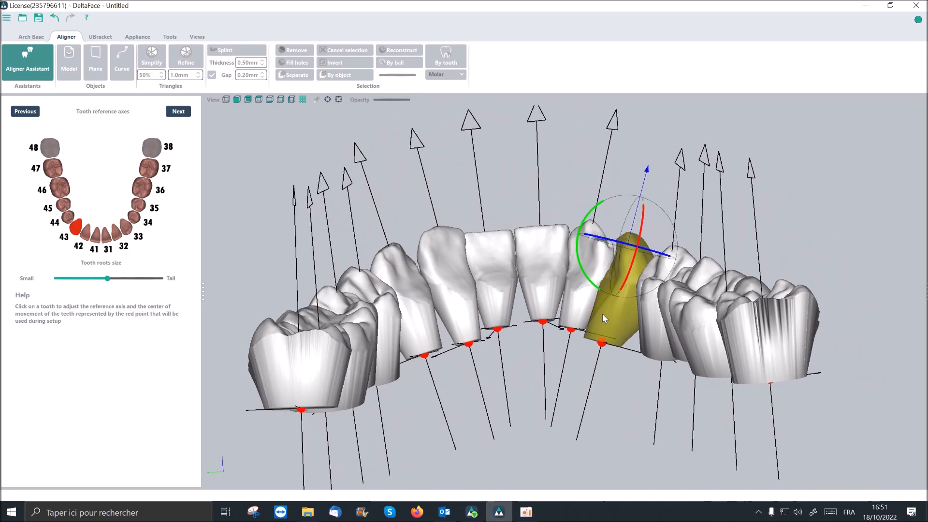
- Check the mandibular teeth's centers of movement, try nearly the tallest tooth roots size, and set it close to the smallest
{"action": "scroll", "coordinate": [500, 336], "scroll_direction": "up", "scroll_amount": 4}
{"action": "middle_click_drag", "start_coordinate": [500, 278], "coordinate": [540, 316]}
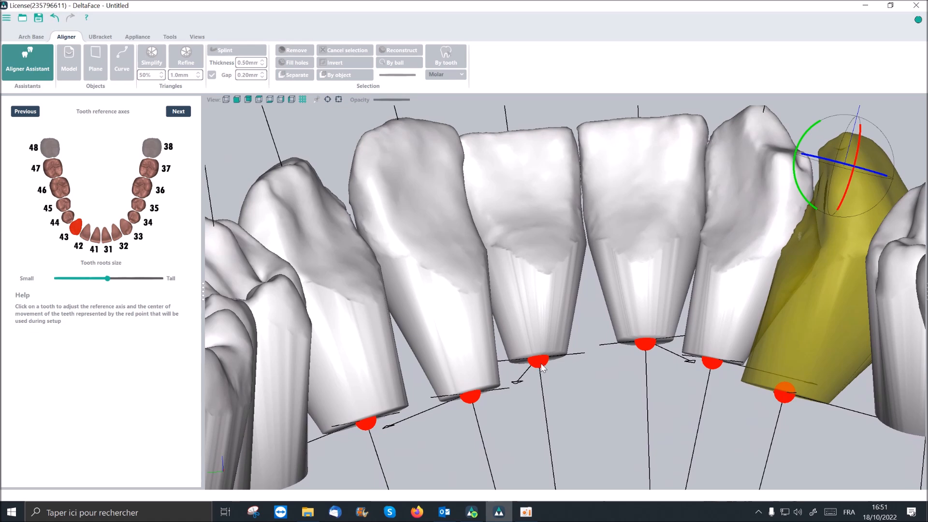
{"action": "scroll", "coordinate": [542, 368], "scroll_direction": "down", "scroll_amount": 4}
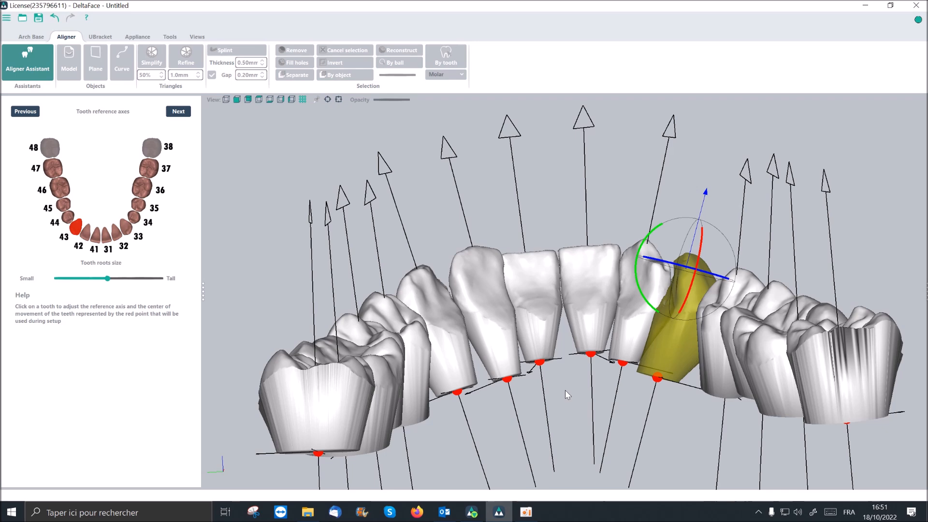
{"action": "scroll", "coordinate": [565, 390], "scroll_direction": "down", "scroll_amount": 2}
{"action": "right_click_drag", "start_coordinate": [565, 393], "coordinate": [565, 399]}
{"action": "middle_click_drag", "start_coordinate": [565, 399], "coordinate": [547, 369]}
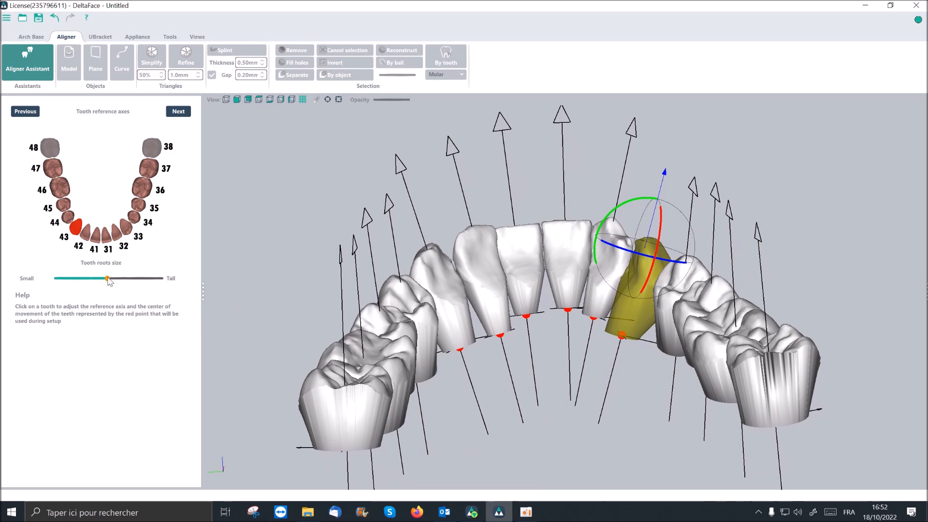
{"action": "left_click_drag", "start_coordinate": [108, 279], "coordinate": [160, 280]}
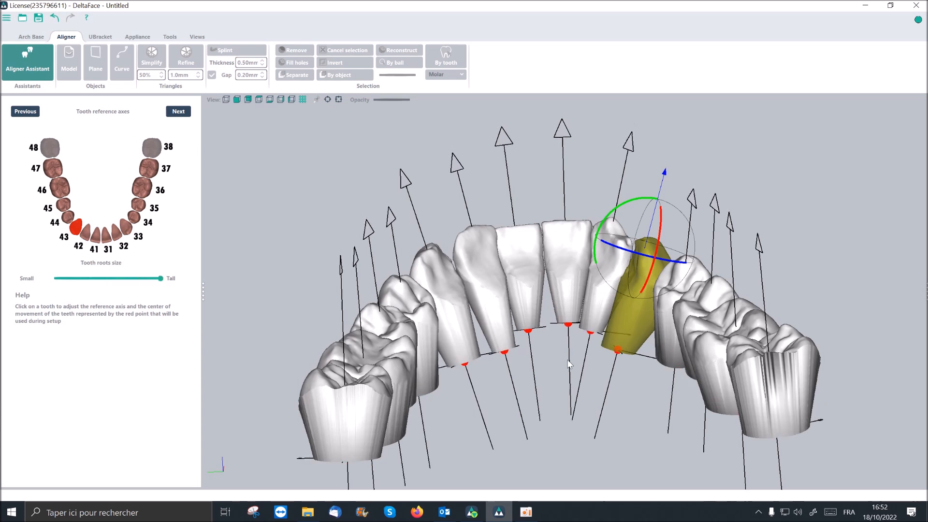
{"action": "left_click_drag", "start_coordinate": [160, 279], "coordinate": [60, 281]}
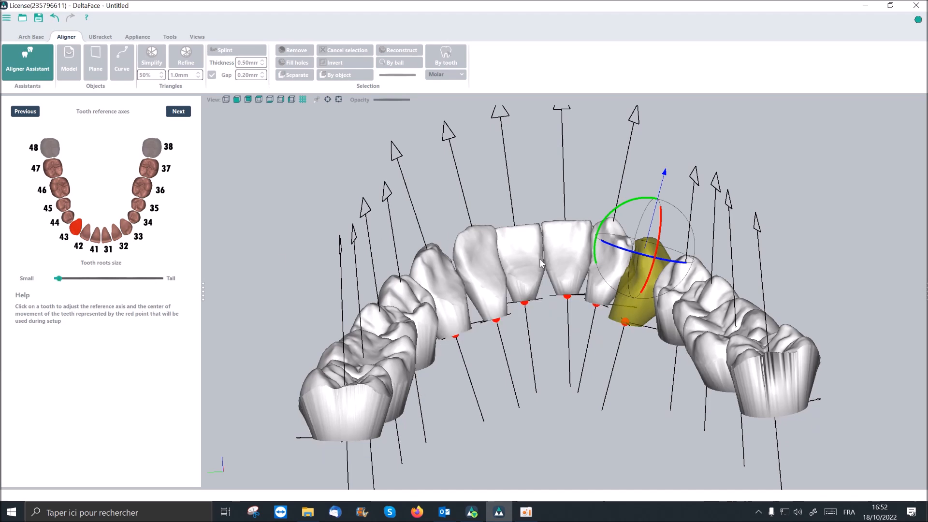
- Shift tooth 43's center of movement slightly along its long axis and continue to the maxilla's tooth reference axes
{"action": "middle_click_drag", "start_coordinate": [540, 259], "coordinate": [498, 275]}
{"action": "scroll", "coordinate": [498, 274], "scroll_direction": "down", "scroll_amount": 1}
{"action": "right_click_drag", "start_coordinate": [559, 285], "coordinate": [580, 282]}
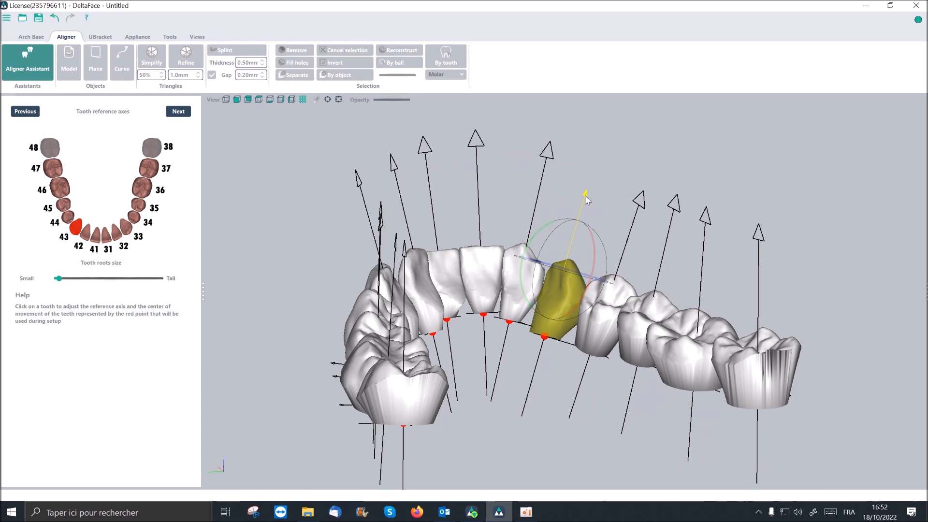
{"action": "mouse_move", "coordinate": [586, 195]}
{"action": "left_mouse_down"}
{"action": "mouse_move", "coordinate": [567, 305]}
{"action": "mouse_move", "coordinate": [571, 270]}
{"action": "mouse_move", "coordinate": [599, 202]}
{"action": "left_mouse_up"}
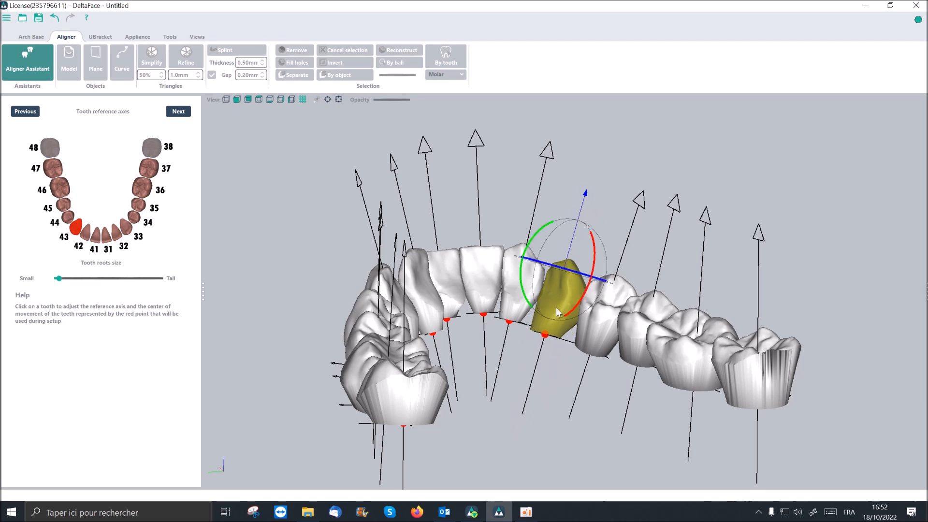
{"action": "middle_click_drag", "start_coordinate": [532, 369], "coordinate": [506, 370]}
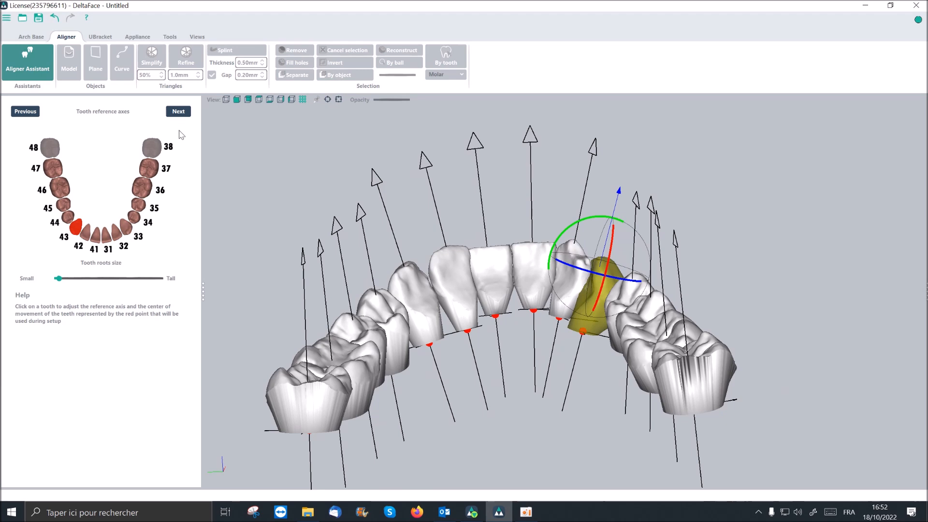
{"action": "left_click", "coordinate": [181, 114]}
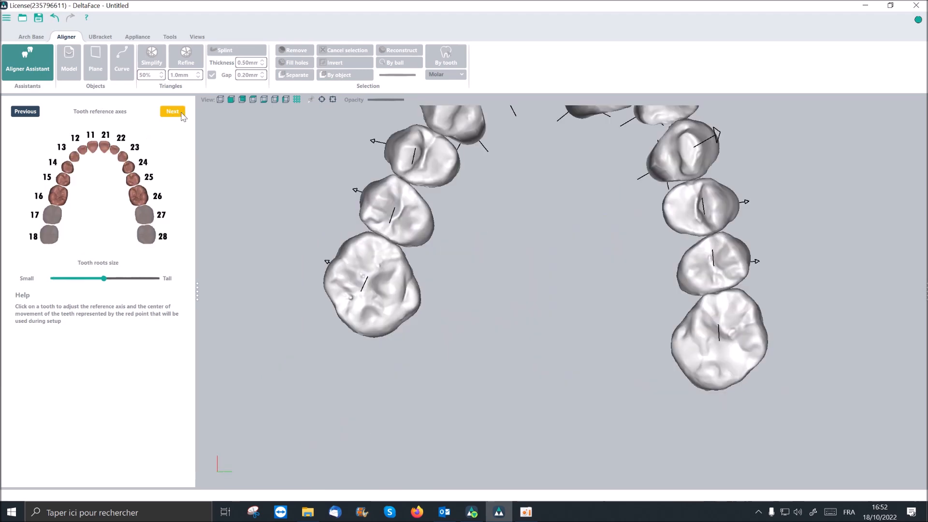
- Select maxillary teeth 21 and 11 in turn and rotate each tooth's reference axis towards upright
{"action": "scroll", "coordinate": [479, 274], "scroll_direction": "down", "scroll_amount": 1}
{"action": "left_click_drag", "start_coordinate": [494, 274], "coordinate": [494, 218]}
{"action": "left_click_drag", "start_coordinate": [532, 302], "coordinate": [529, 327]}
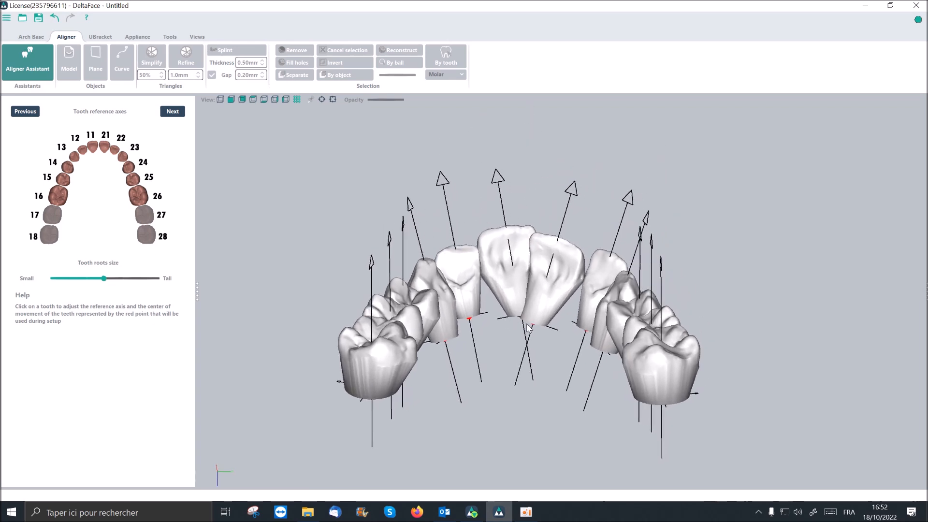
{"action": "left_click", "coordinate": [563, 272]}
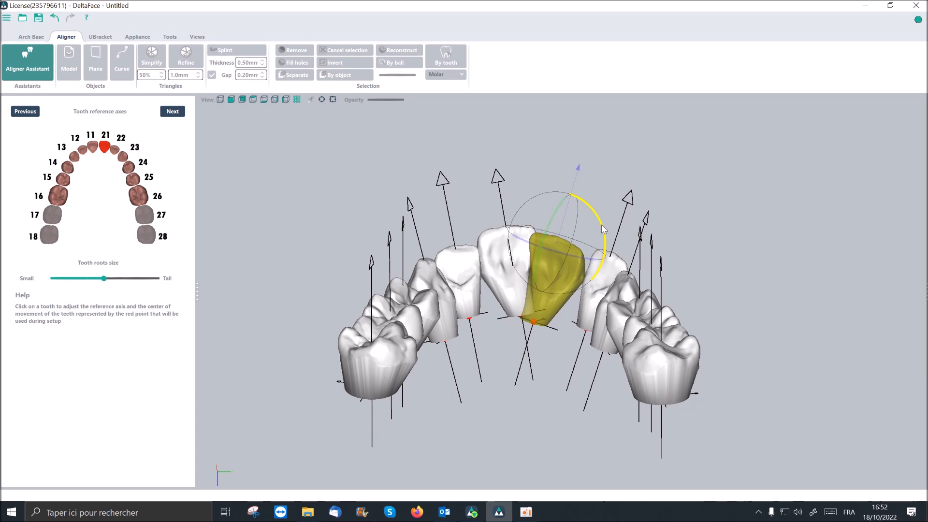
{"action": "left_click", "coordinate": [482, 227]}
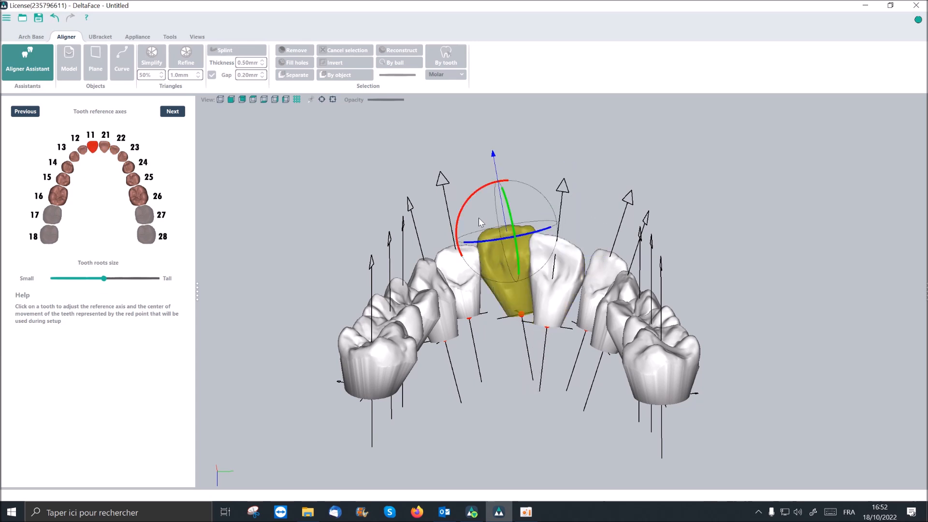
{"action": "left_click_drag", "start_coordinate": [472, 202], "coordinate": [477, 193]}
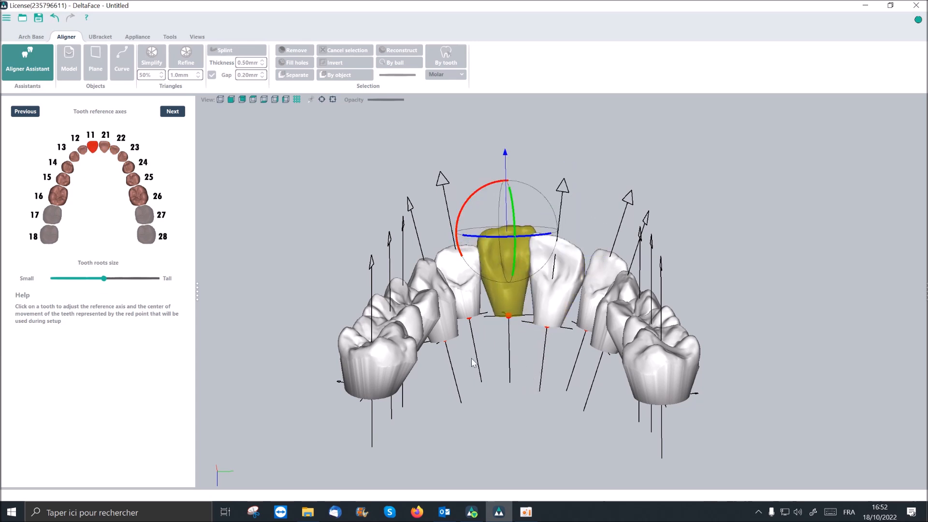
{"action": "middle_click_drag", "start_coordinate": [469, 352], "coordinate": [468, 350]}
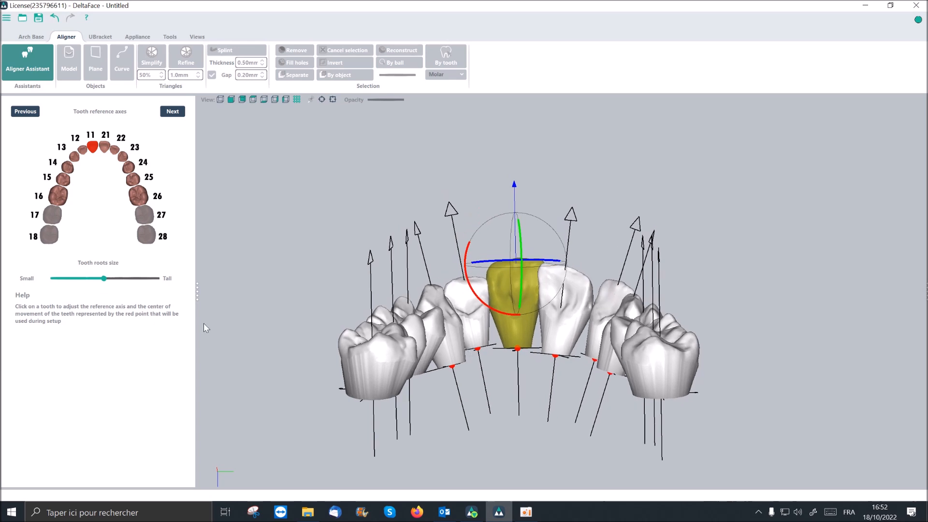
- Set the maxillary tooth roots size almost to the smallest and continue to the tooth movement stage
{"action": "left_click_drag", "start_coordinate": [104, 279], "coordinate": [54, 280]}
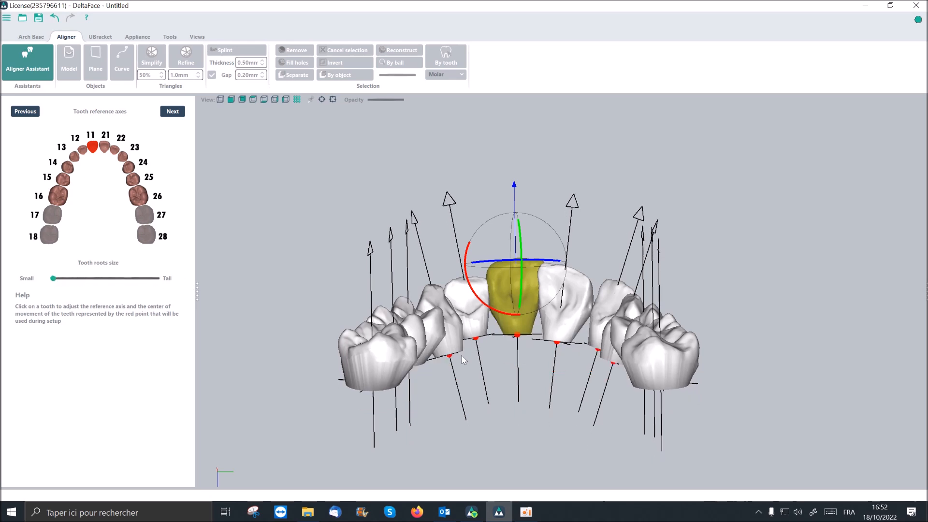
{"action": "left_click", "coordinate": [178, 115]}
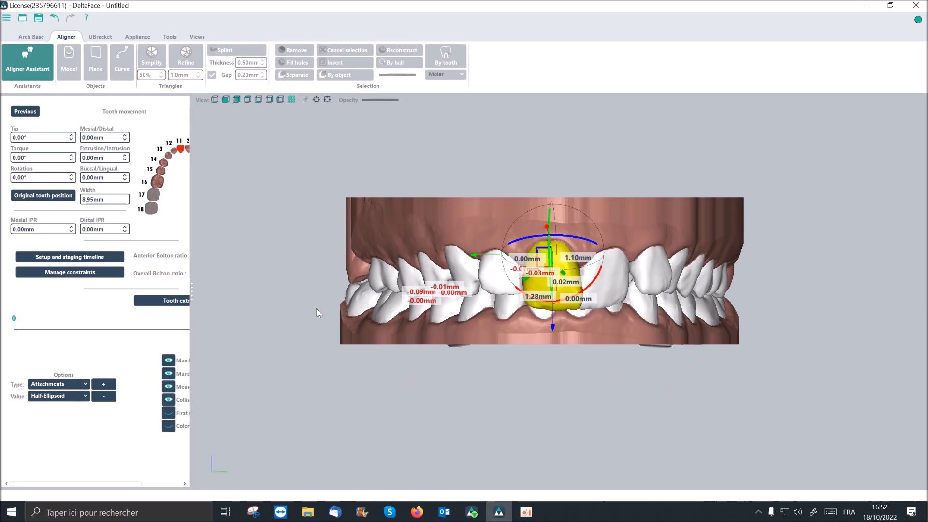
- Deselect tooth 11 and widen the side panel to fit all the tooth movement settings
{"action": "scroll", "coordinate": [497, 327], "scroll_direction": "down", "scroll_amount": 2}
{"action": "middle_click_drag", "start_coordinate": [498, 326], "coordinate": [497, 338]}
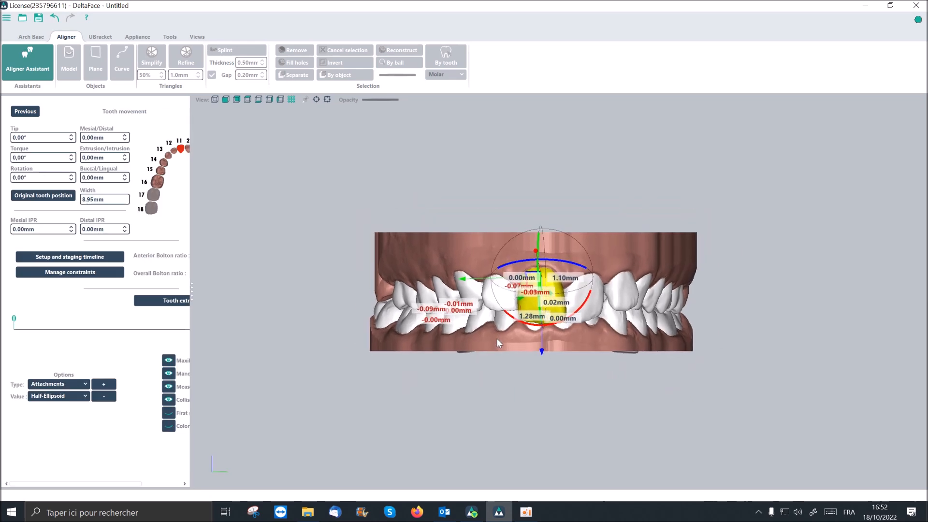
{"action": "scroll", "coordinate": [496, 338], "scroll_direction": "up", "scroll_amount": 3}
{"action": "left_click", "coordinate": [496, 338]}
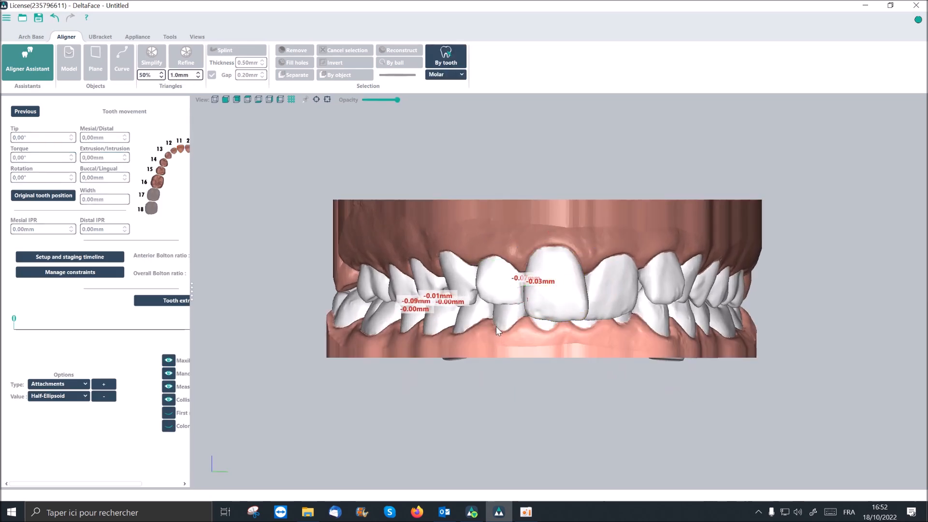
{"action": "middle_click_drag", "start_coordinate": [496, 327], "coordinate": [476, 364]}
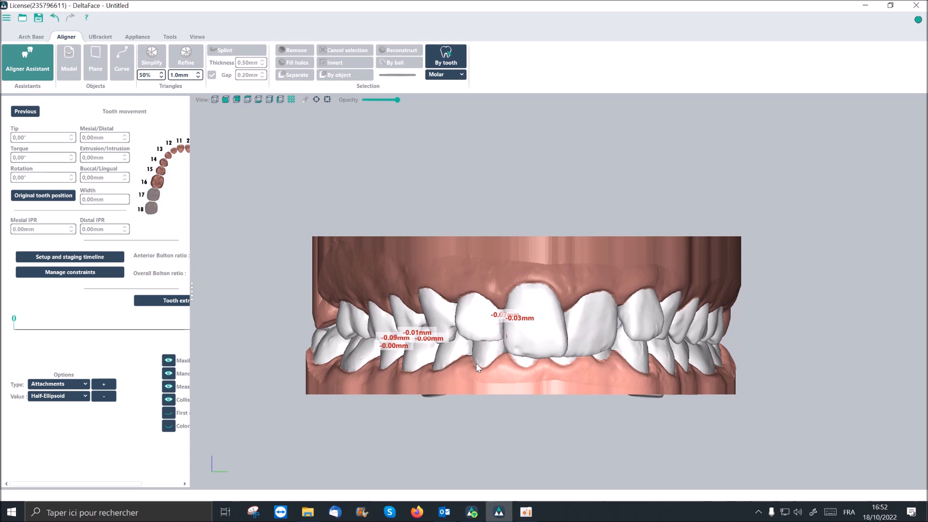
{"action": "scroll", "coordinate": [477, 363], "scroll_direction": "up", "scroll_amount": 1}
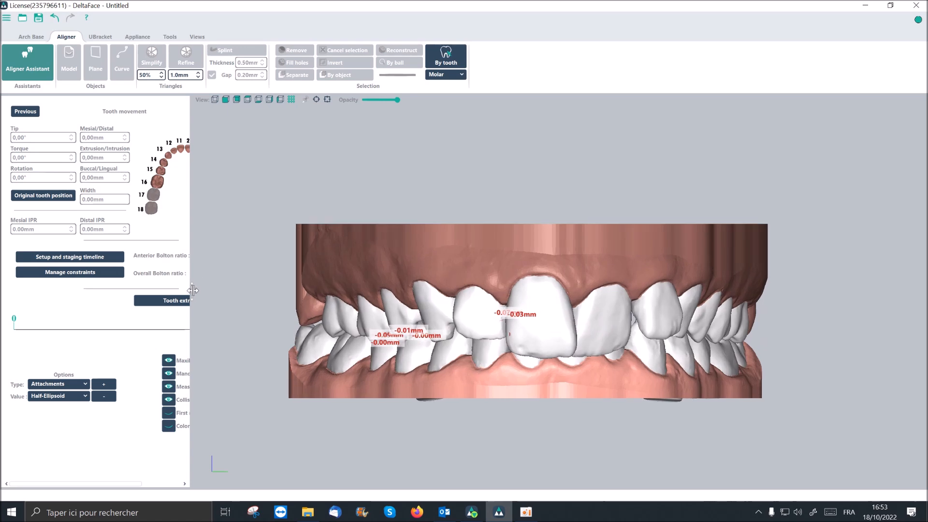
{"action": "left_click_drag", "start_coordinate": [192, 291], "coordinate": [271, 293]}
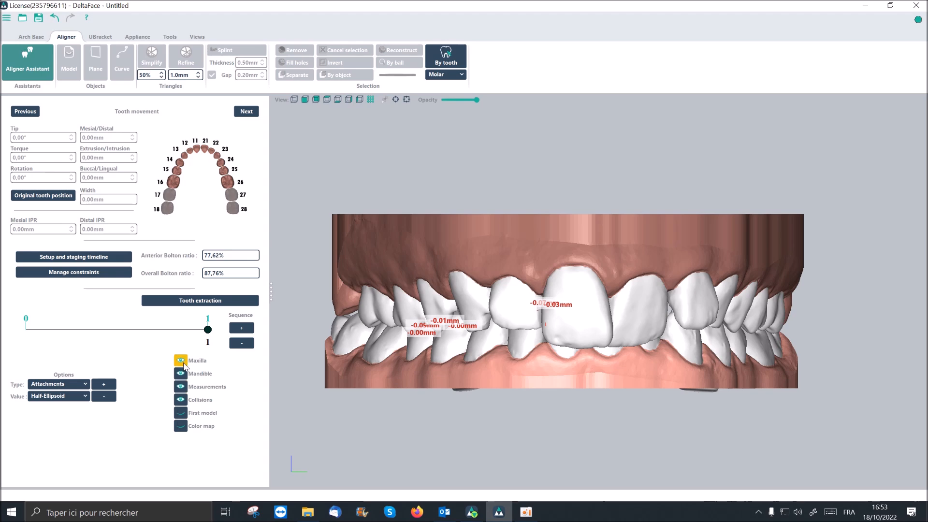
- Hide the collisions and the mandible, and show the maxilla from its occlusal side
{"action": "left_click", "coordinate": [181, 399]}
{"action": "left_click", "coordinate": [180, 399]}
{"action": "left_click", "coordinate": [181, 399]}
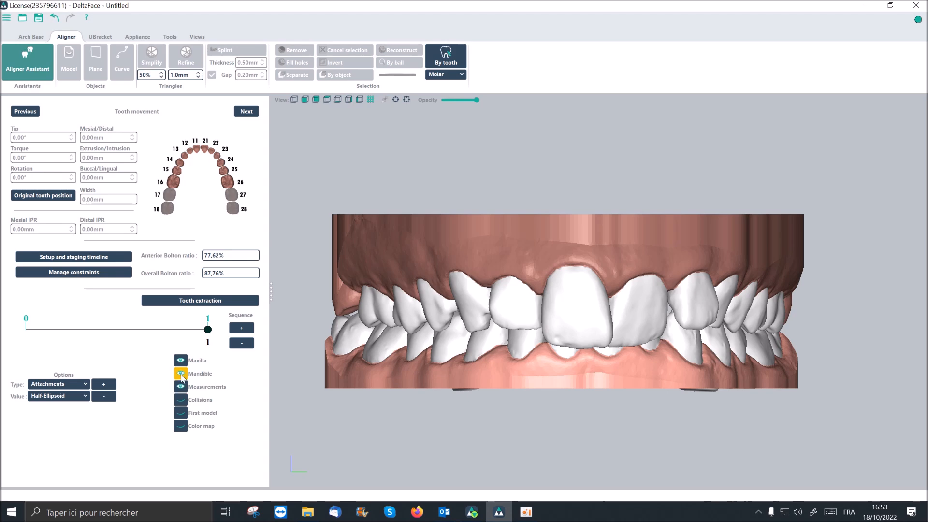
{"action": "left_click", "coordinate": [181, 374]}
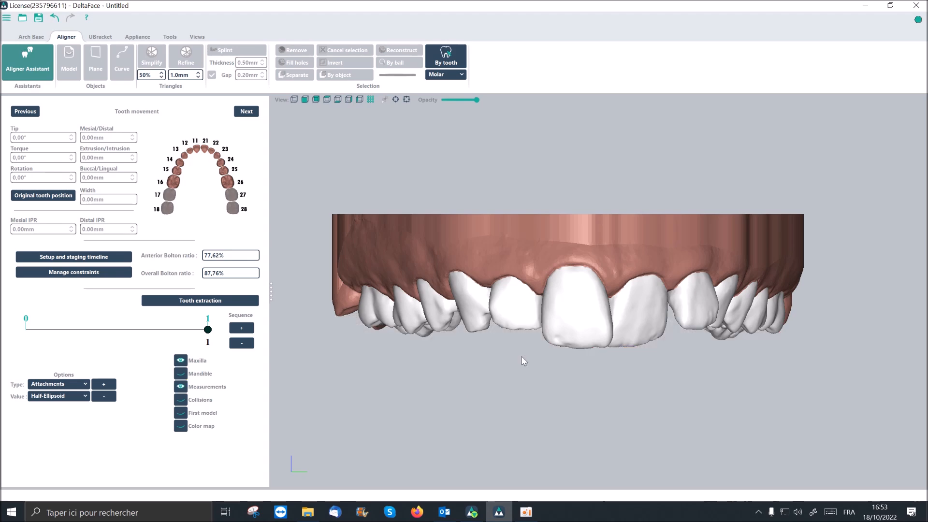
{"action": "left_click_drag", "start_coordinate": [529, 355], "coordinate": [498, 364]}
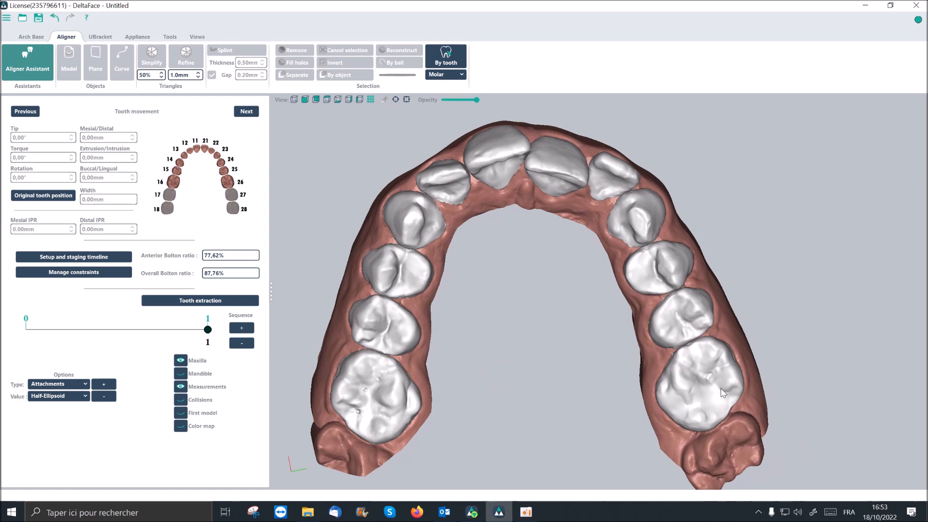
- Rotate tooth 26 to about -5.51° and move it distally to about -0.54 mm mesial/distal
{"action": "left_click", "coordinate": [689, 367]}
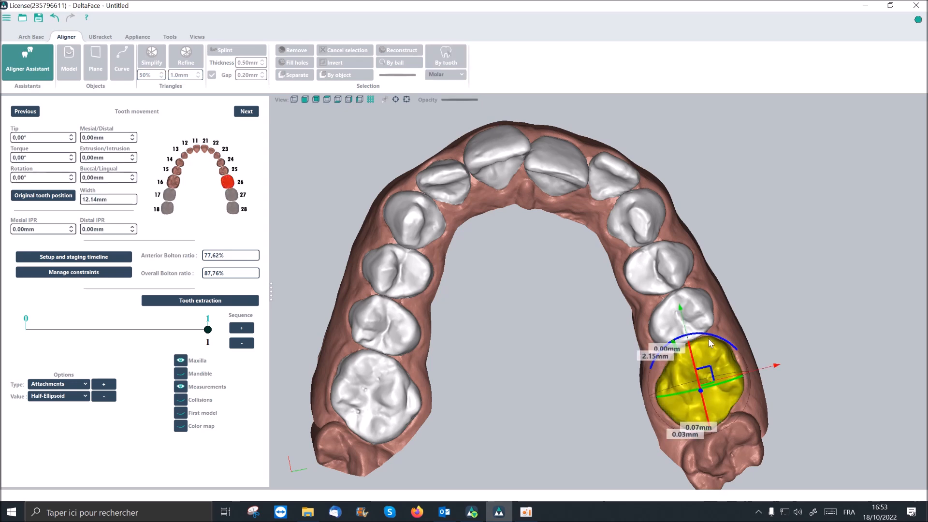
{"action": "left_click_drag", "start_coordinate": [711, 336], "coordinate": [718, 344]}
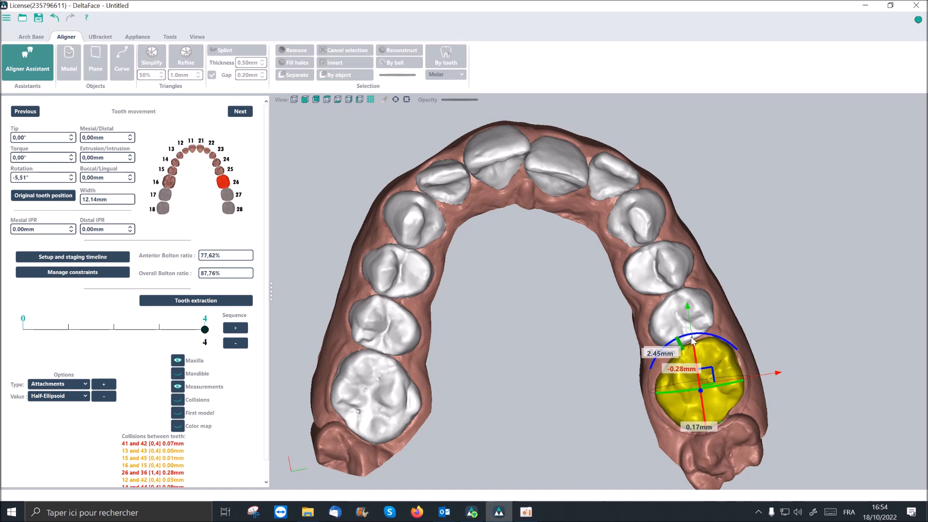
{"action": "scroll", "coordinate": [715, 350], "scroll_direction": "up", "scroll_amount": 5}
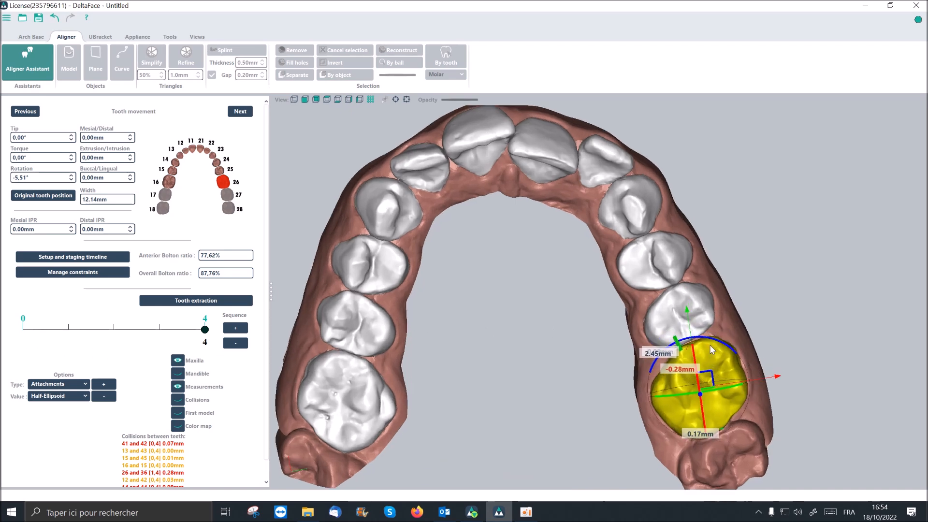
{"action": "middle_click_drag", "start_coordinate": [711, 361], "coordinate": [715, 328]}
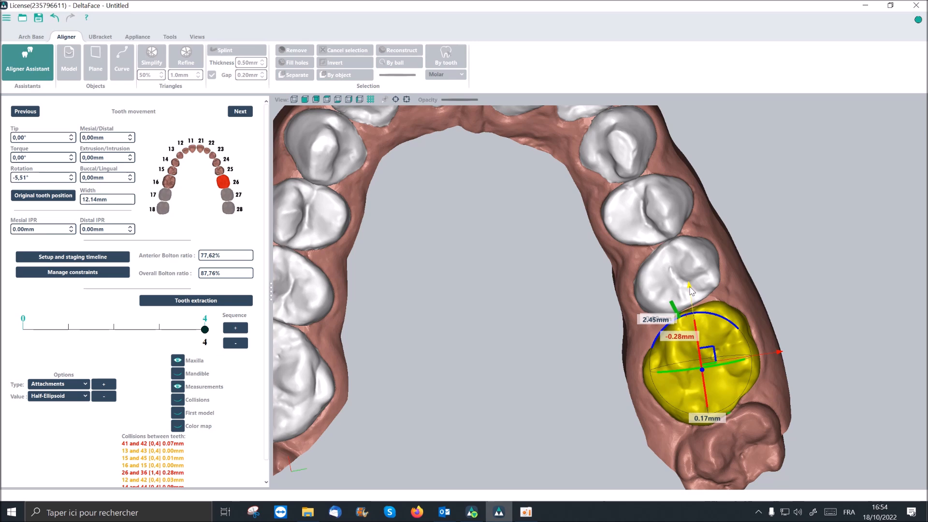
{"action": "left_click_drag", "start_coordinate": [690, 290], "coordinate": [697, 297]}
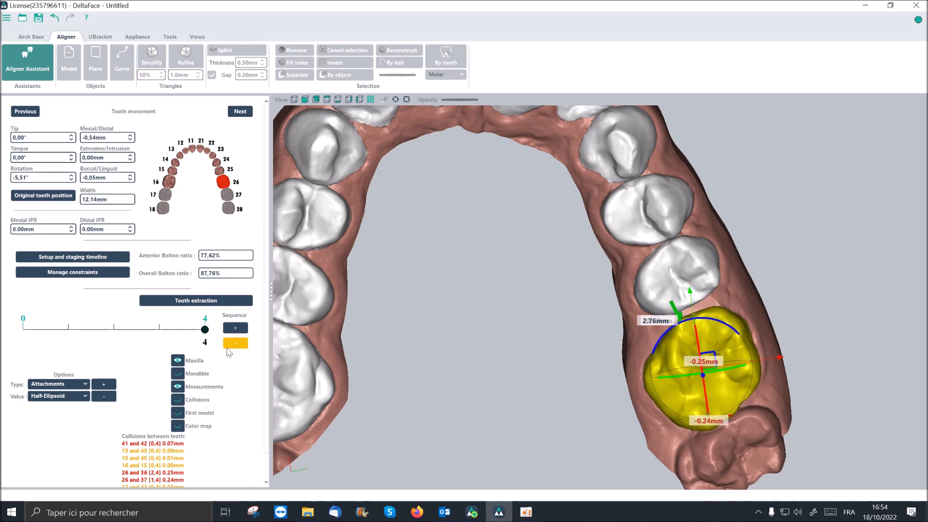
- Add a sequence step after 4, and move teeth 24 and 25 together distally towards tooth 26
{"action": "left_click", "coordinate": [234, 328]}
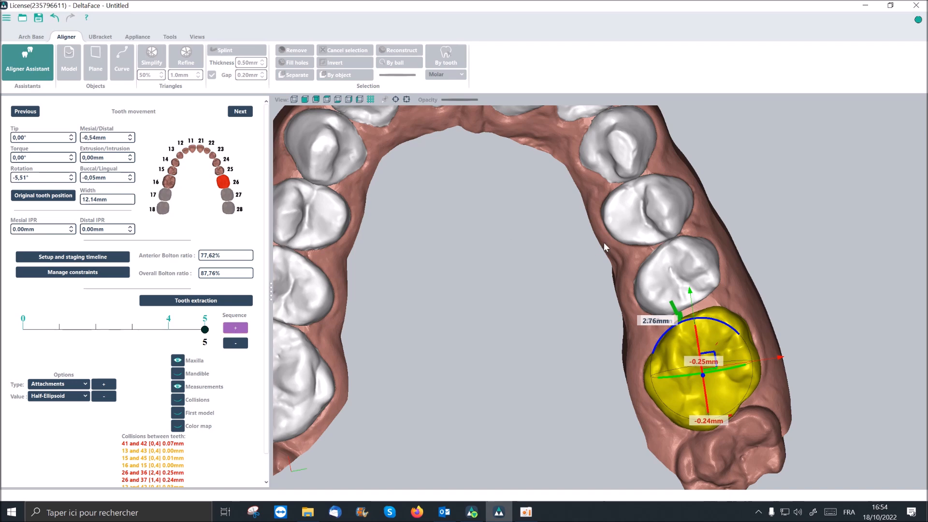
{"action": "left_click", "coordinate": [665, 280]}
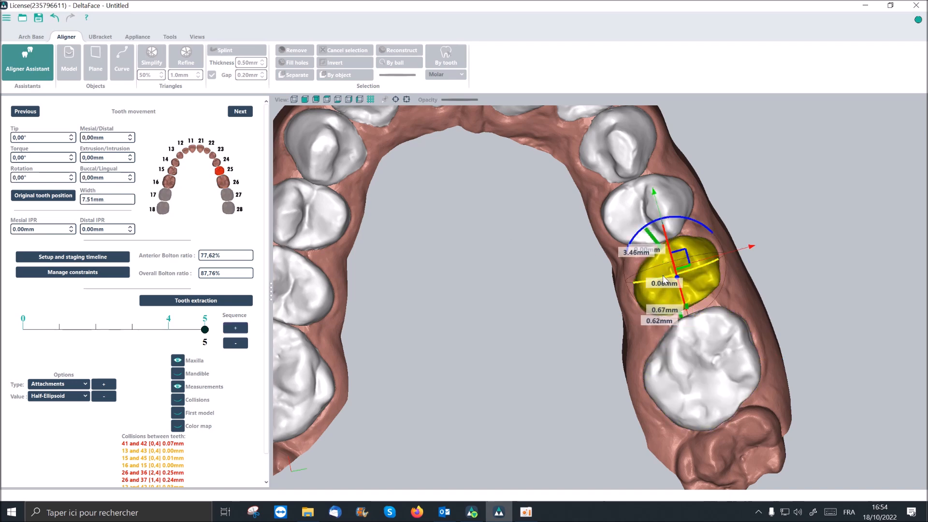
{"action": "left_click", "coordinate": [636, 206], "text": "ctrl"}
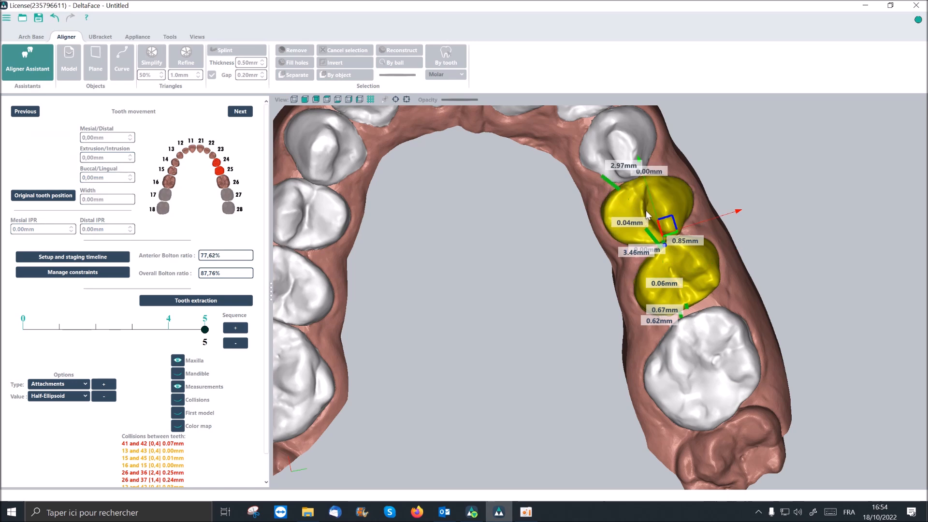
{"action": "left_click_drag", "start_coordinate": [640, 159], "coordinate": [646, 165]}
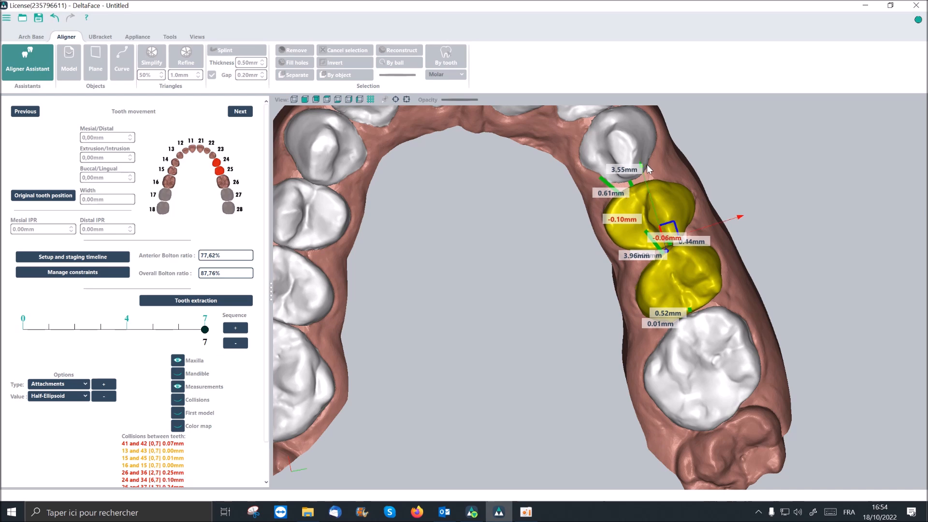
{"action": "scroll", "coordinate": [690, 250], "scroll_direction": "up", "scroll_amount": 3}
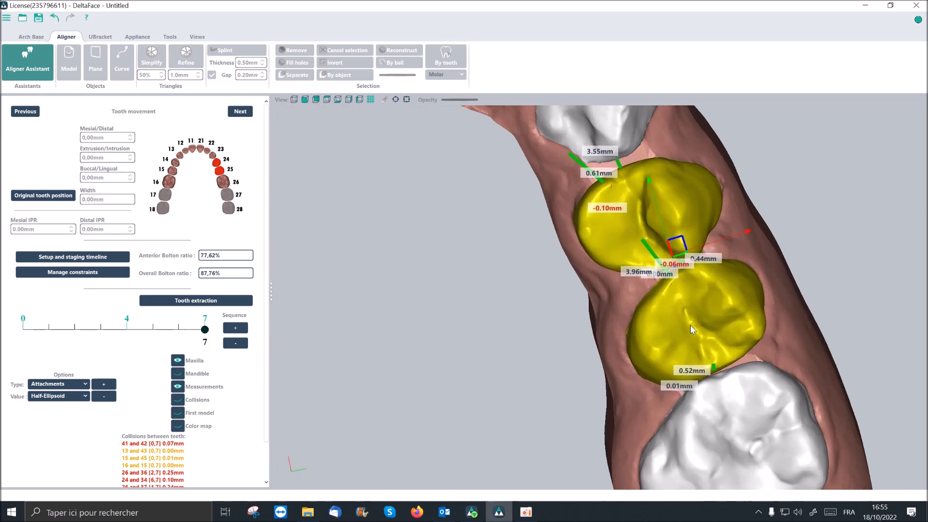
{"action": "scroll", "coordinate": [581, 264], "scroll_direction": "down", "scroll_amount": 3}
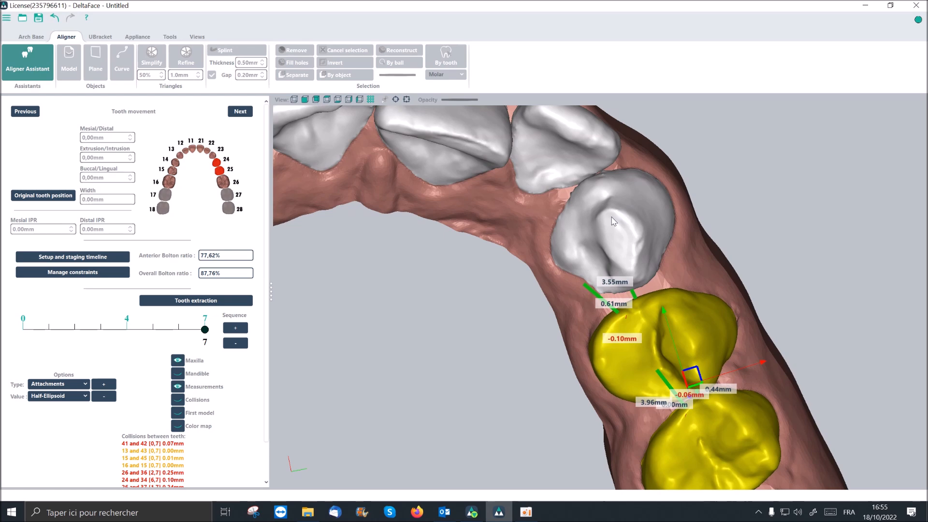
- Select tooth 23 and move it distally to about -0.47 mm mesial/distal
{"action": "left_click", "coordinate": [612, 220]}
{"action": "scroll", "coordinate": [610, 220], "scroll_direction": "up", "scroll_amount": 2}
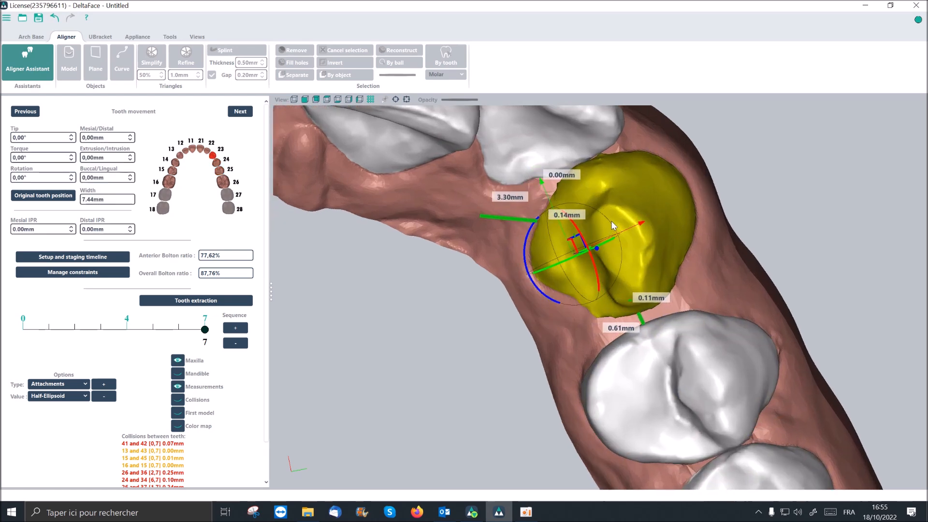
{"action": "scroll", "coordinate": [611, 221], "scroll_direction": "up", "scroll_amount": 1}
{"action": "middle_click_drag", "start_coordinate": [627, 204], "coordinate": [537, 202]}
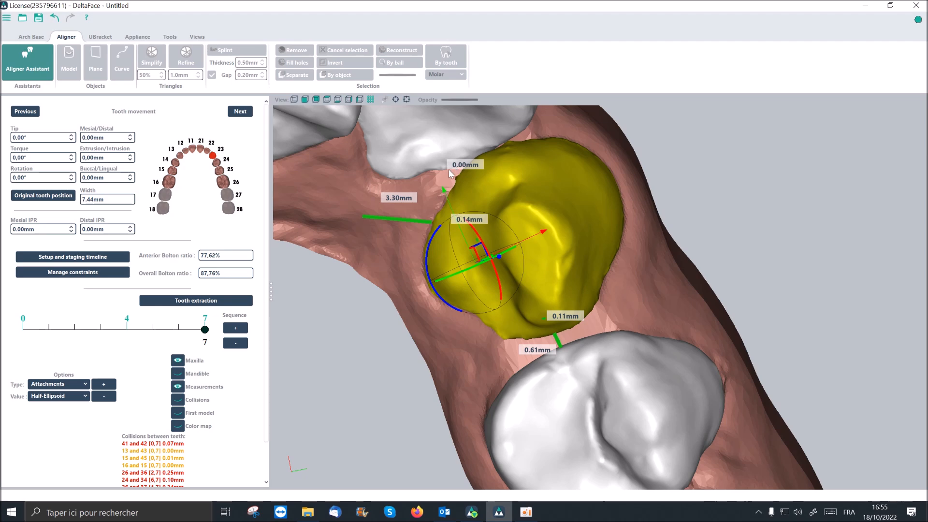
{"action": "left_click_drag", "start_coordinate": [448, 194], "coordinate": [460, 205]}
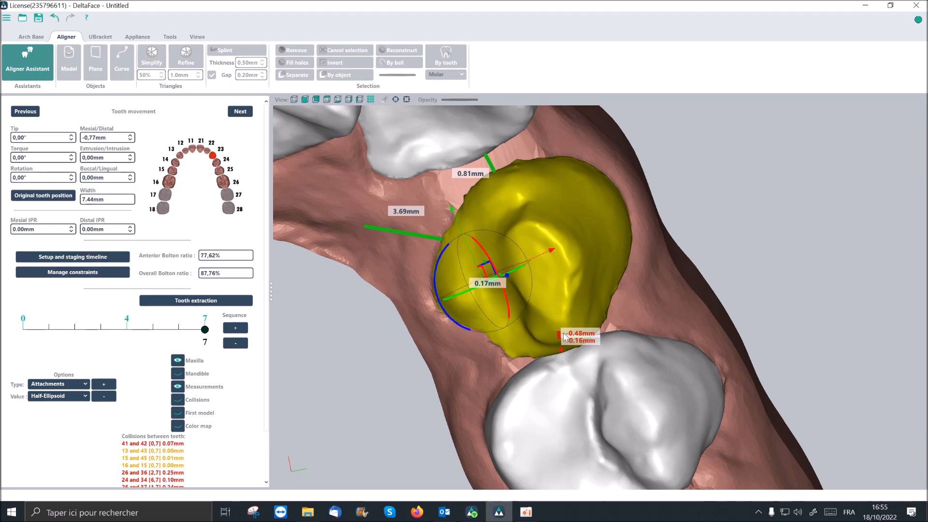
{"action": "left_click_drag", "start_coordinate": [453, 214], "coordinate": [452, 203]}
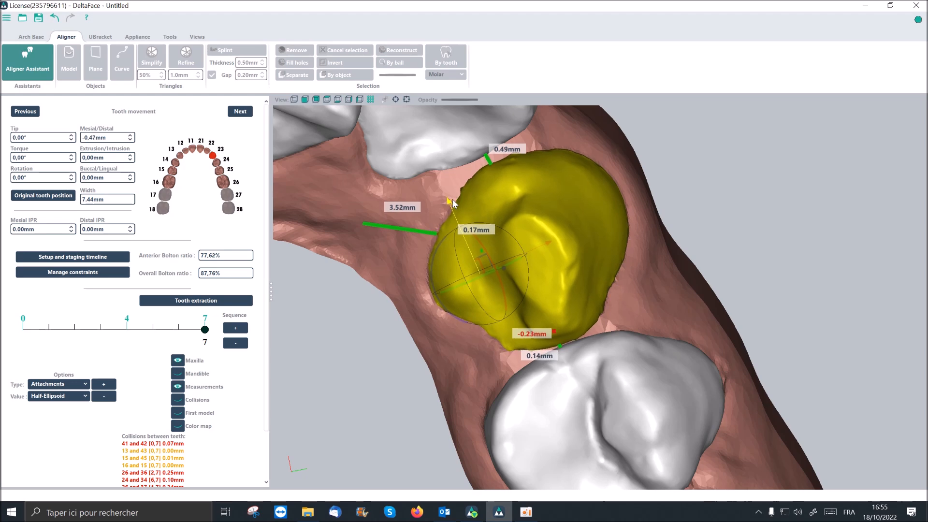
{"action": "scroll", "coordinate": [531, 334], "scroll_direction": "up", "scroll_amount": 5}
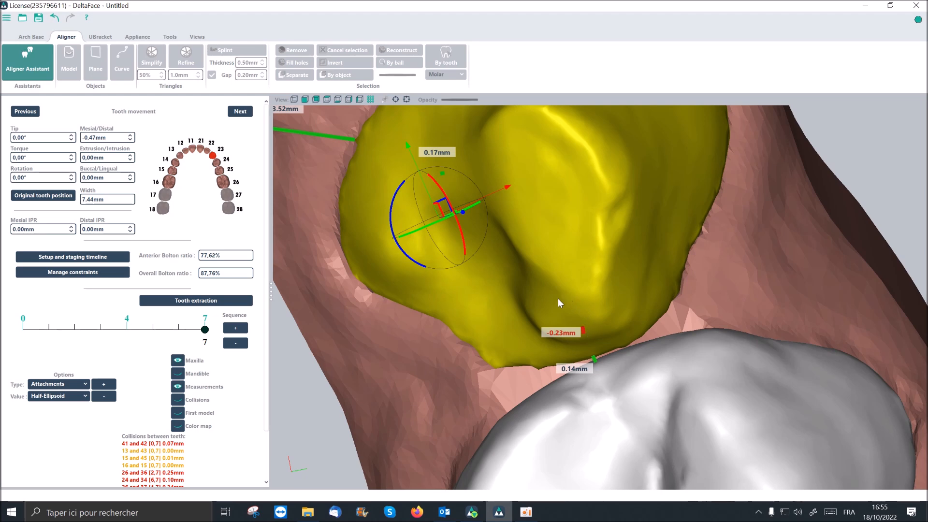
{"action": "scroll", "coordinate": [525, 277], "scroll_direction": "down", "scroll_amount": 5}
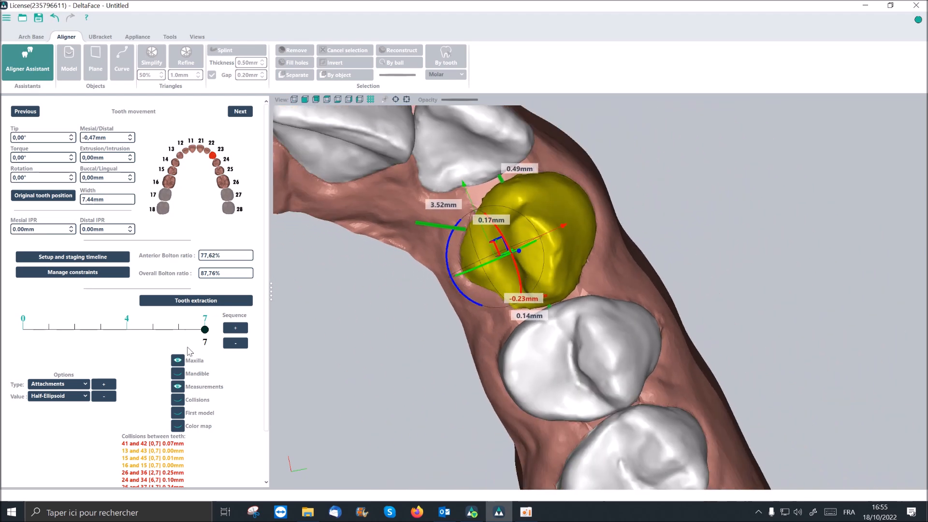
- Add a sequence step after 7, and change tooth 22's torque to about -16.40° and buccal/lingual movement to about 0.31 mm
{"action": "left_click", "coordinate": [236, 332]}
{"action": "scroll", "coordinate": [438, 183], "scroll_direction": "down", "scroll_amount": 3}
{"action": "middle_click_drag", "start_coordinate": [503, 272], "coordinate": [642, 291]}
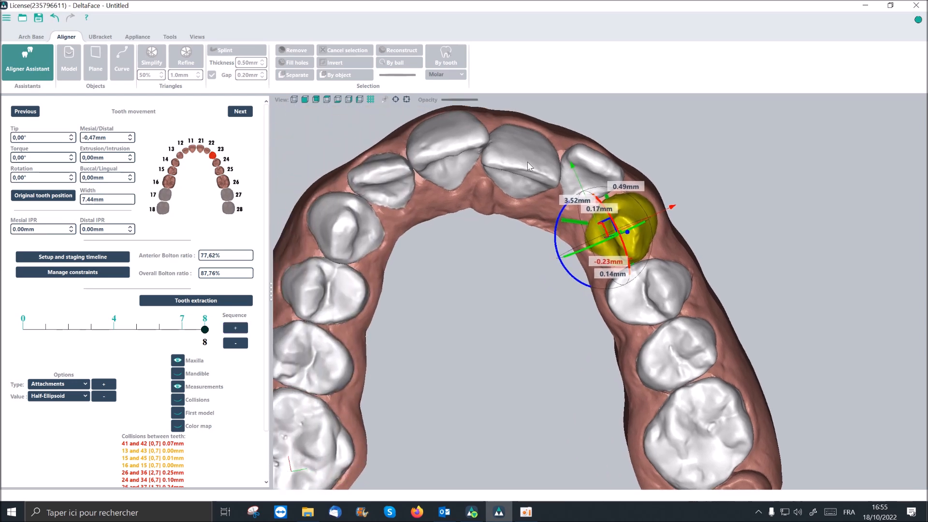
{"action": "left_click", "coordinate": [602, 169]}
{"action": "scroll", "coordinate": [609, 171], "scroll_direction": "up", "scroll_amount": 5}
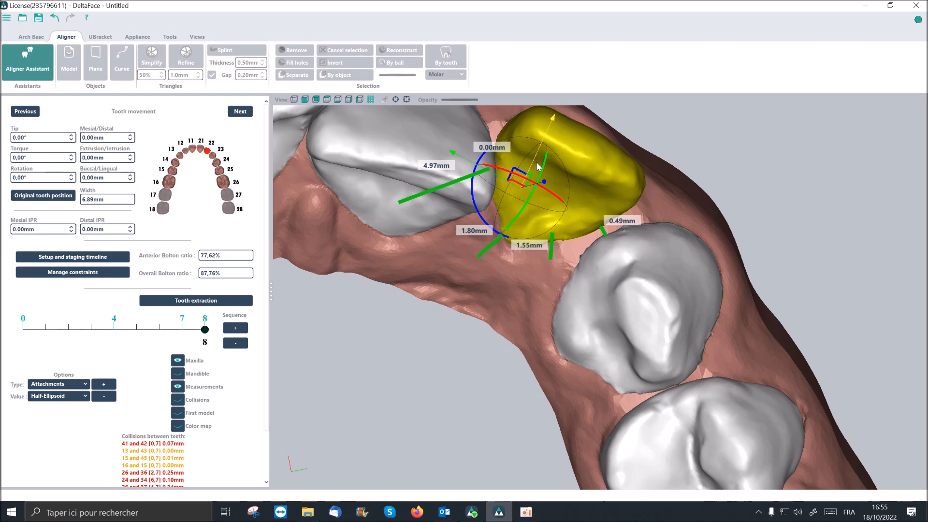
{"action": "left_click_drag", "start_coordinate": [535, 162], "coordinate": [543, 176]}
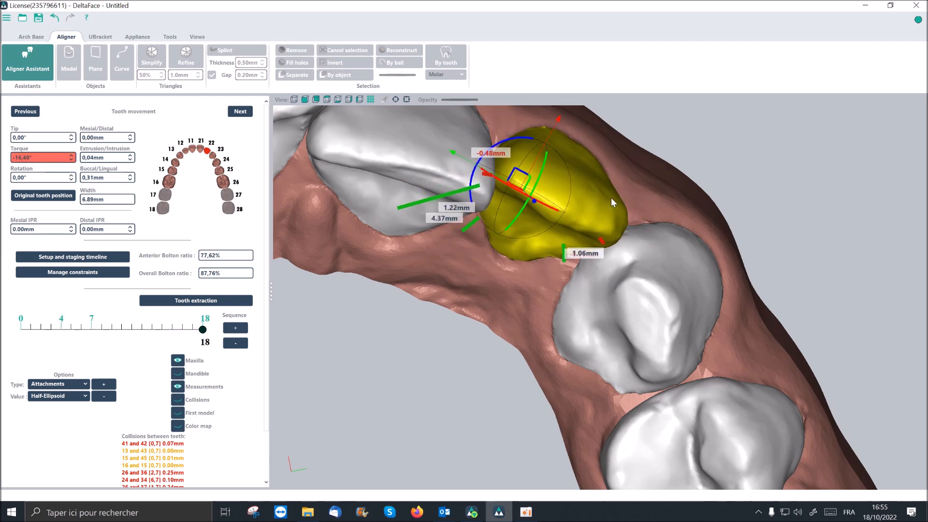
- Move tooth 22 to about 1.30 mm buccal/lingual, 0.34 mm extrusion/intrusion and -0.33 mm mesial/distal
{"action": "middle_click_drag", "start_coordinate": [629, 202], "coordinate": [636, 248]}
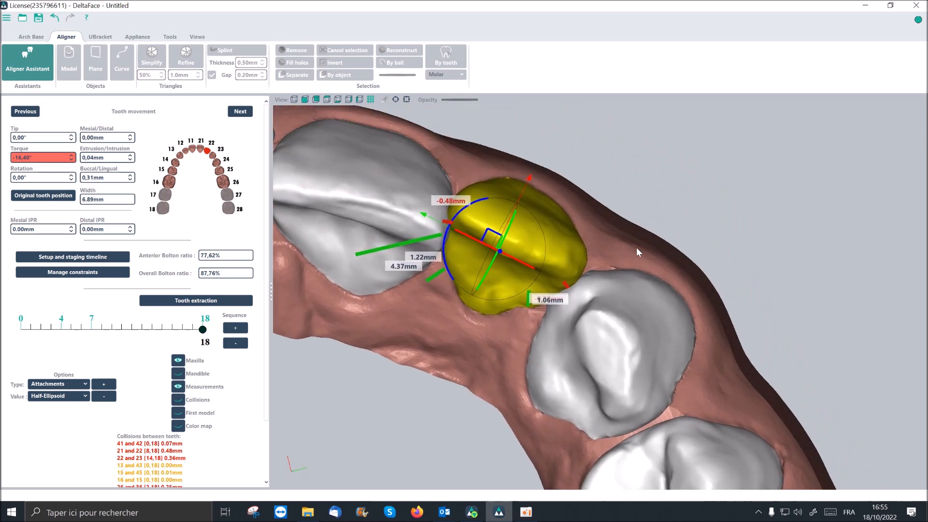
{"action": "middle_click_drag", "start_coordinate": [566, 210], "coordinate": [566, 205]}
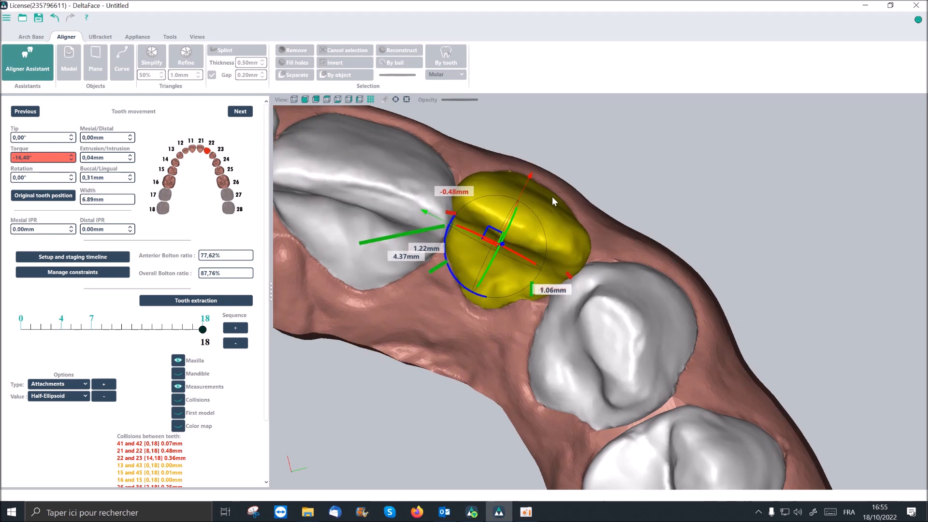
{"action": "mouse_move", "coordinate": [531, 178]}
{"action": "left_mouse_down"}
{"action": "mouse_move", "coordinate": [556, 164]}
{"action": "mouse_move", "coordinate": [541, 163]}
{"action": "left_mouse_up"}
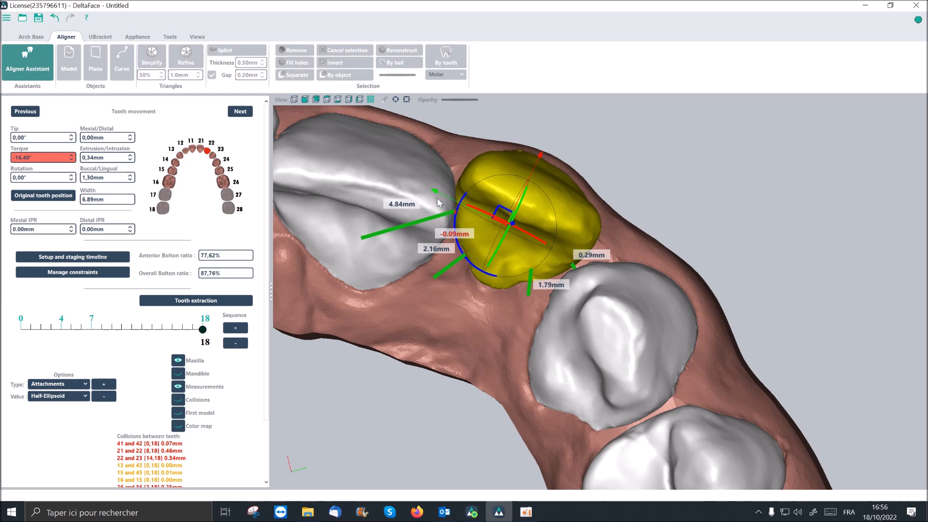
{"action": "left_click_drag", "start_coordinate": [436, 196], "coordinate": [440, 195]}
{"action": "left_click_drag", "start_coordinate": [439, 190], "coordinate": [443, 193]}
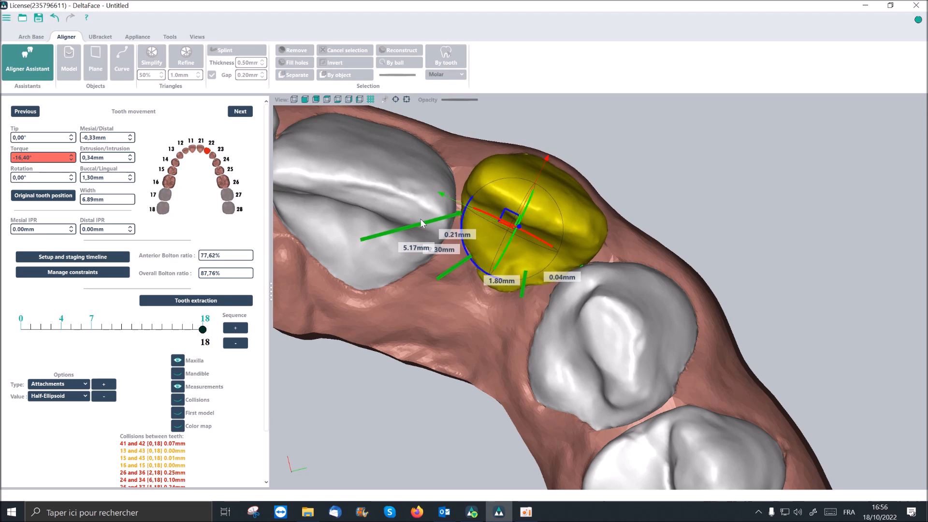
- Select tooth 21, change its torque to about 6.36° and move it to about 1.05 mm buccal/lingual
{"action": "left_click", "coordinate": [378, 179]}
{"action": "middle_click_drag", "start_coordinate": [421, 191], "coordinate": [494, 220]}
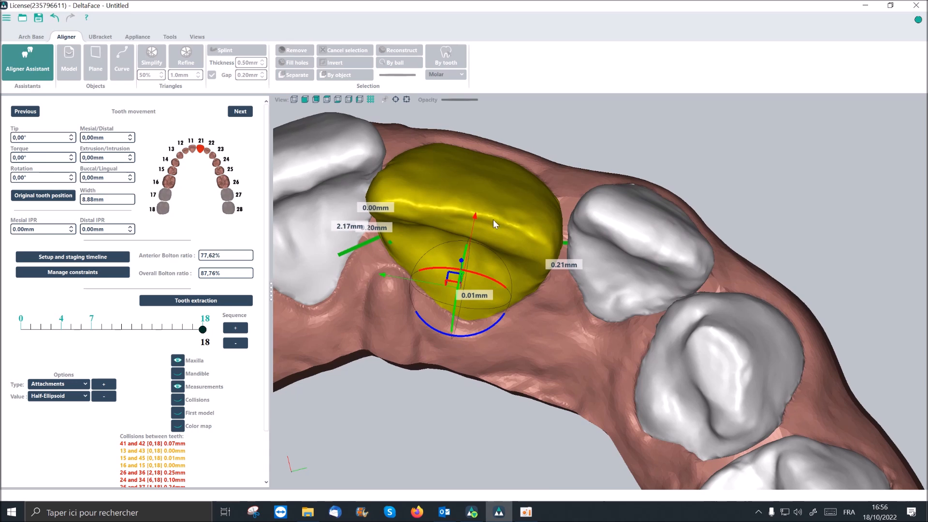
{"action": "left_click_drag", "start_coordinate": [468, 251], "coordinate": [482, 203]}
{"action": "mouse_move", "coordinate": [624, 219]}
{"action": "middle_mouse_down"}
{"action": "mouse_move", "coordinate": [611, 294]}
{"action": "mouse_move", "coordinate": [630, 204]}
{"action": "middle_mouse_up"}
{"action": "middle_click_drag", "start_coordinate": [653, 149], "coordinate": [467, 175]}
{"action": "left_click_drag", "start_coordinate": [456, 192], "coordinate": [450, 195]}
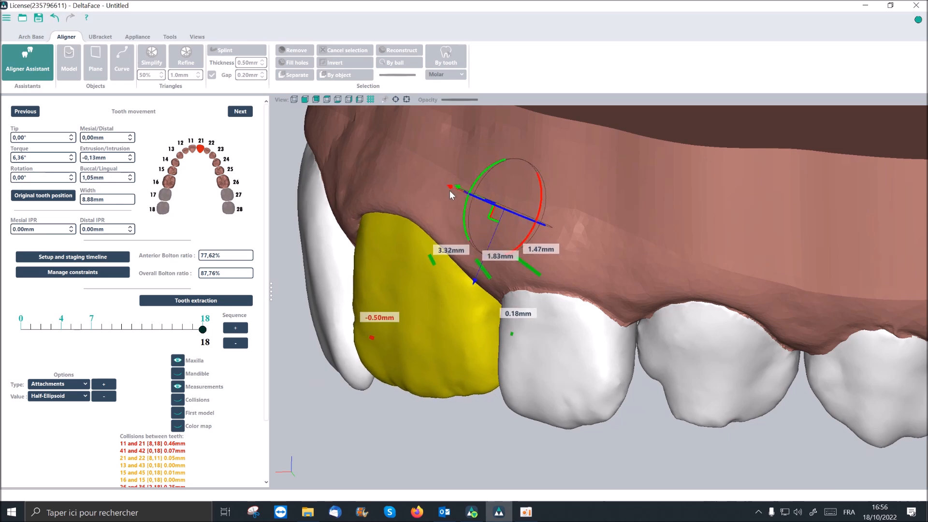
- Adjust tooth 21 to about 0.43 mm extrusion/intrusion, 1.11 mm buccal/lingual and -0.23 mm mesial/distal
{"action": "middle_click_drag", "start_coordinate": [646, 266], "coordinate": [695, 253]}
{"action": "left_click_drag", "start_coordinate": [485, 295], "coordinate": [420, 310]}
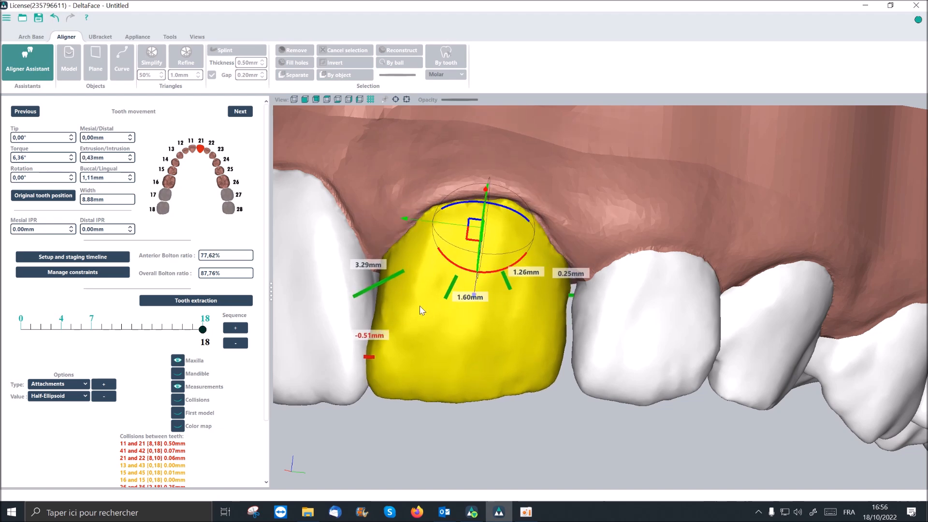
{"action": "left_click_drag", "start_coordinate": [405, 219], "coordinate": [408, 233]}
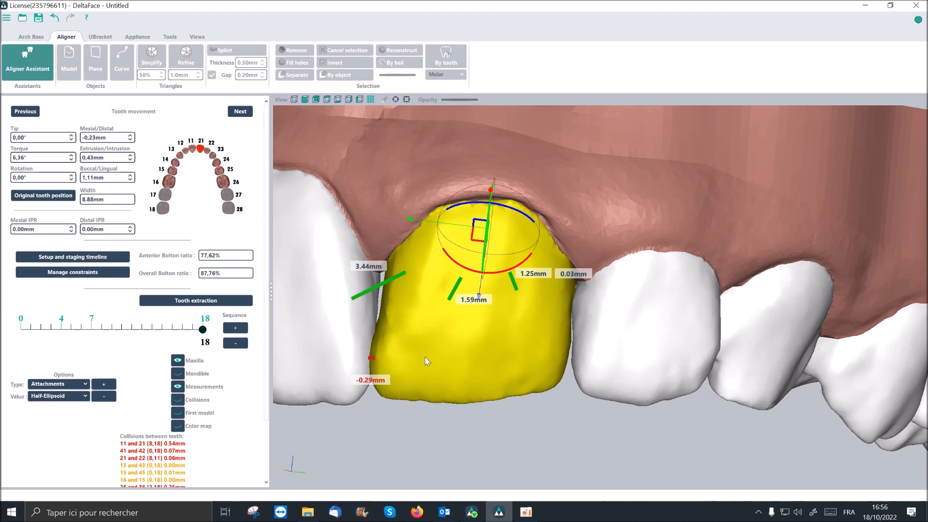
- Examine the contact area between teeth 11 and 21 closely from the front
{"action": "middle_click_drag", "start_coordinate": [427, 356], "coordinate": [443, 338]}
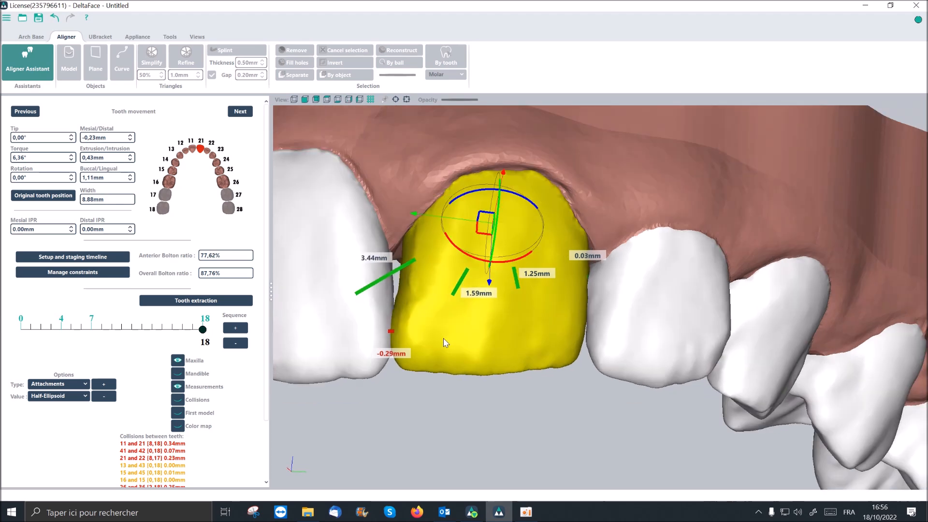
{"action": "scroll", "coordinate": [447, 338], "scroll_direction": "up", "scroll_amount": 4}
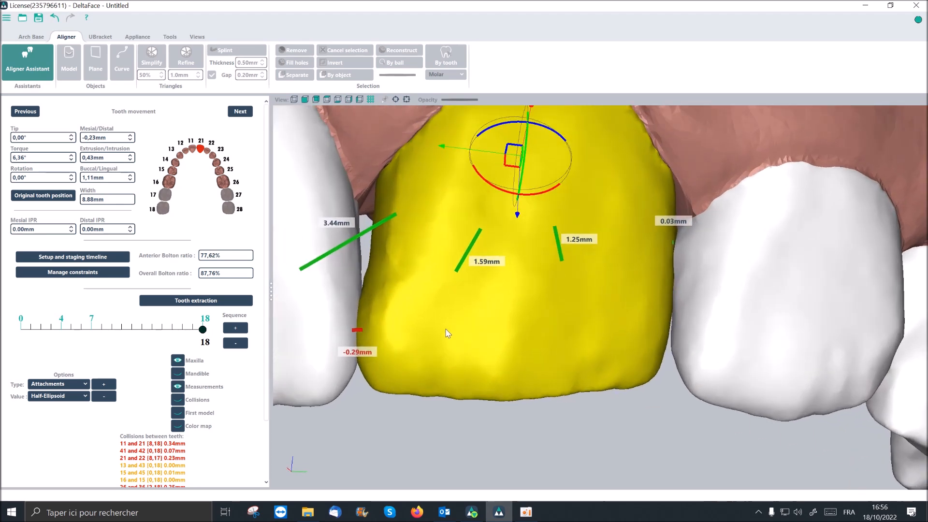
{"action": "scroll", "coordinate": [554, 314], "scroll_direction": "down", "scroll_amount": 2}
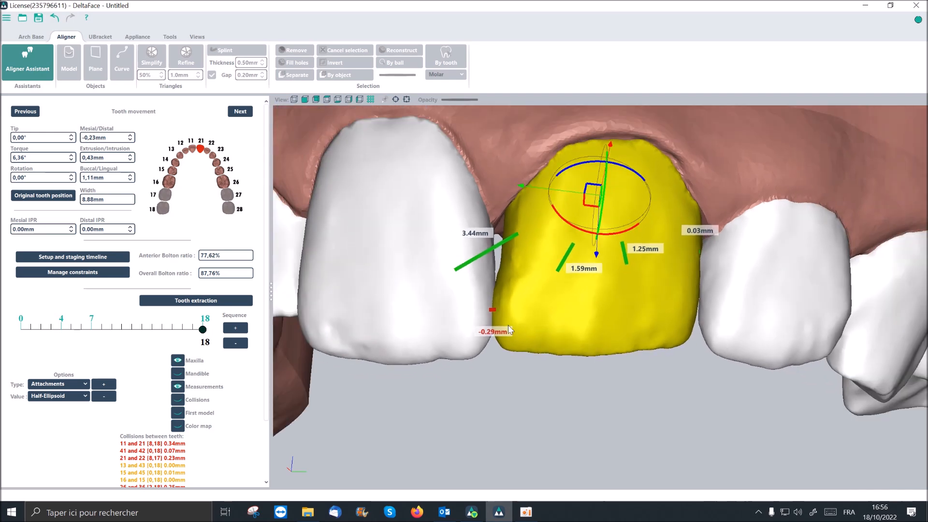
{"action": "scroll", "coordinate": [487, 347], "scroll_direction": "up", "scroll_amount": 2}
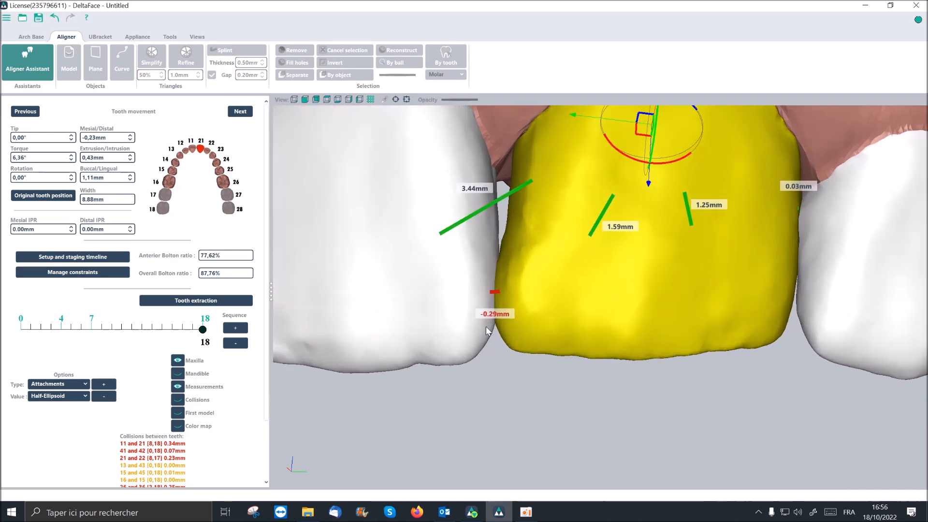
{"action": "scroll", "coordinate": [472, 331], "scroll_direction": "up", "scroll_amount": 2}
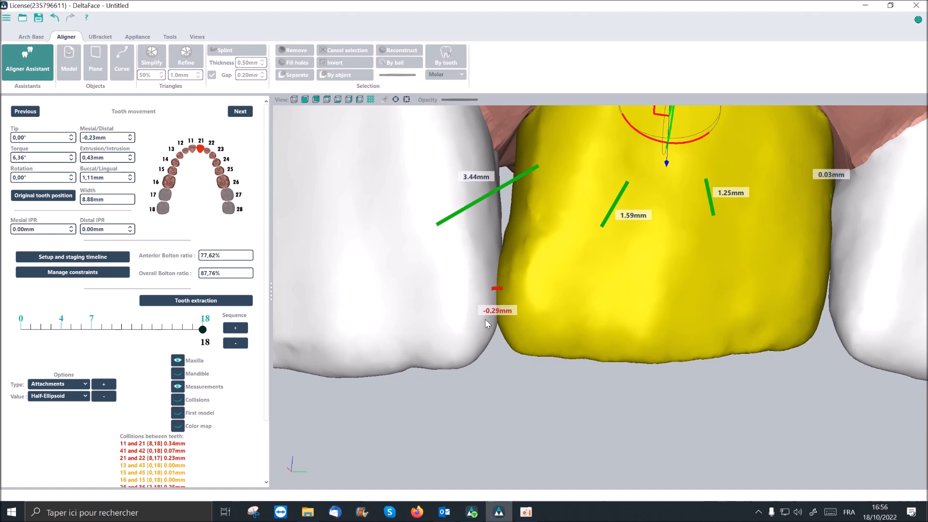
{"action": "scroll", "coordinate": [450, 293], "scroll_direction": "up", "scroll_amount": 1}
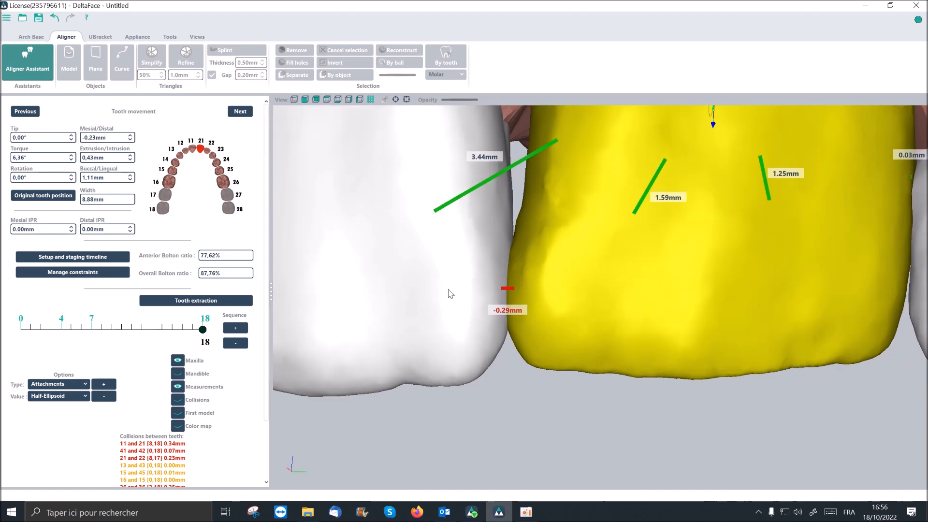
{"action": "scroll", "coordinate": [450, 294], "scroll_direction": "down", "scroll_amount": 3}
{"action": "scroll", "coordinate": [375, 307], "scroll_direction": "up", "scroll_amount": 2}
{"action": "right_click_drag", "start_coordinate": [380, 296], "coordinate": [372, 291]}
{"action": "middle_click_drag", "start_coordinate": [372, 291], "coordinate": [386, 309]}
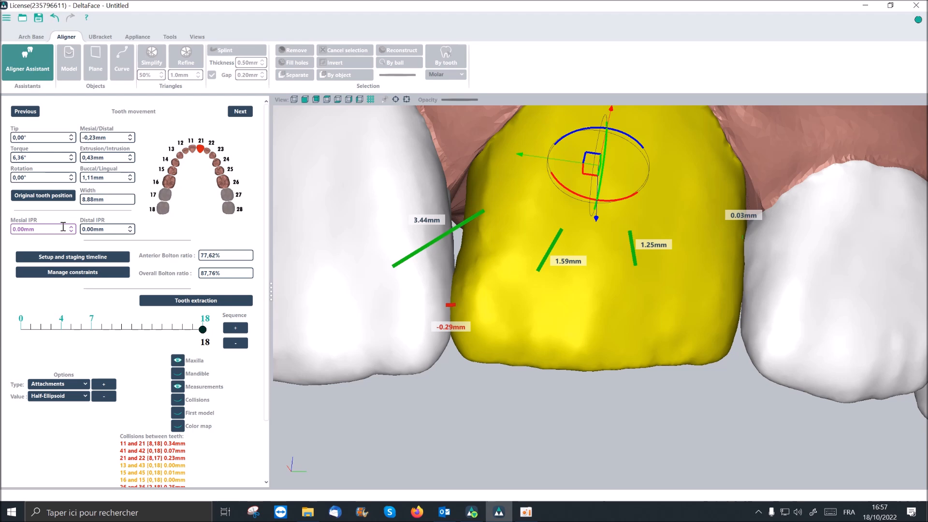
- Set tooth 21's mesial IPR to 0.29 mm
{"action": "key", "text": "BackSpace"}
{"action": "key", "text": "BackSpace"}
{"action": "key", "text": "Return"}
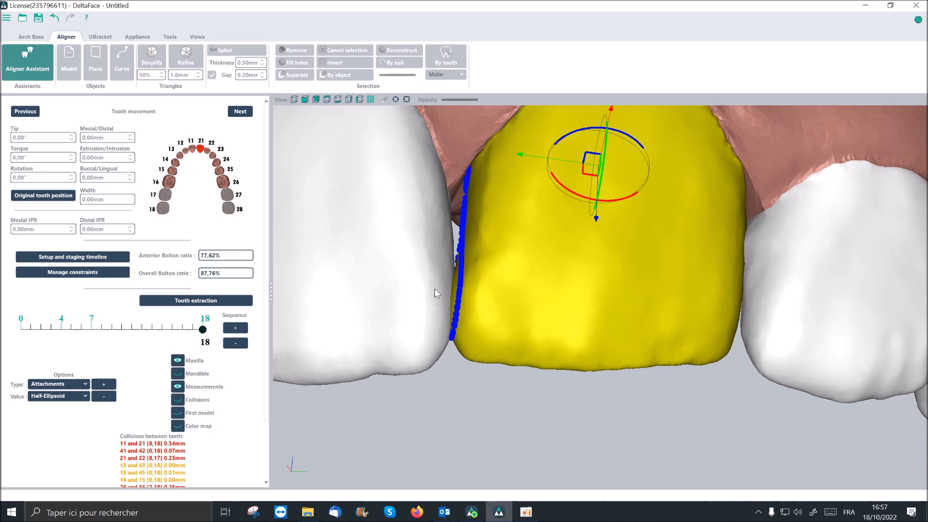
- Inspect the IPR outline on the mesial surface of tooth 21 up close
{"action": "scroll", "coordinate": [471, 289], "scroll_direction": "up", "scroll_amount": 2}
{"action": "scroll", "coordinate": [488, 286], "scroll_direction": "up", "scroll_amount": 2}
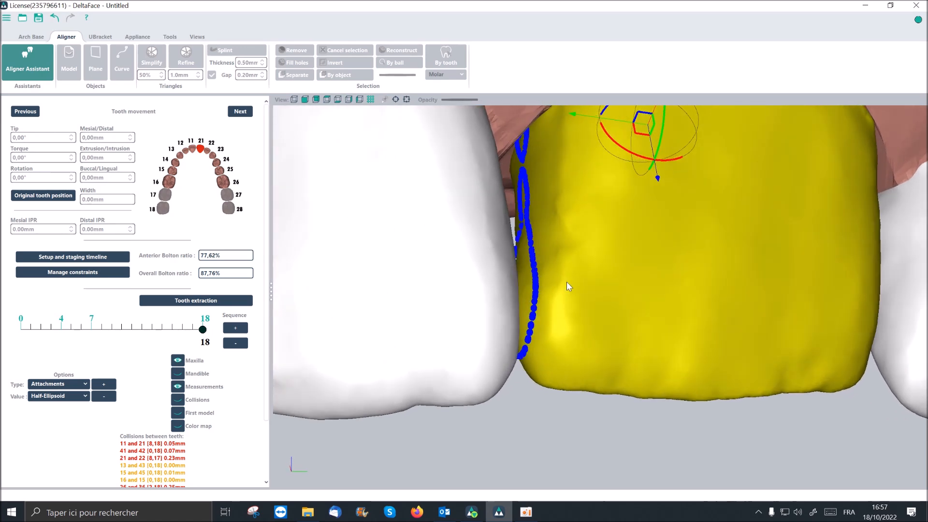
{"action": "scroll", "coordinate": [526, 286], "scroll_direction": "up", "scroll_amount": 3}
{"action": "scroll", "coordinate": [551, 263], "scroll_direction": "up", "scroll_amount": 1}
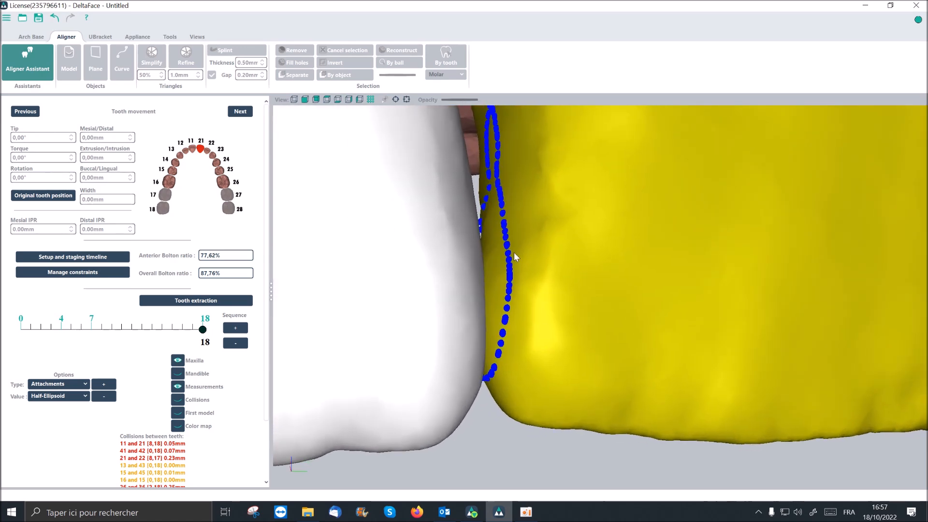
{"action": "scroll", "coordinate": [513, 252], "scroll_direction": "down", "scroll_amount": 1}
{"action": "scroll", "coordinate": [513, 251], "scroll_direction": "up", "scroll_amount": 2}
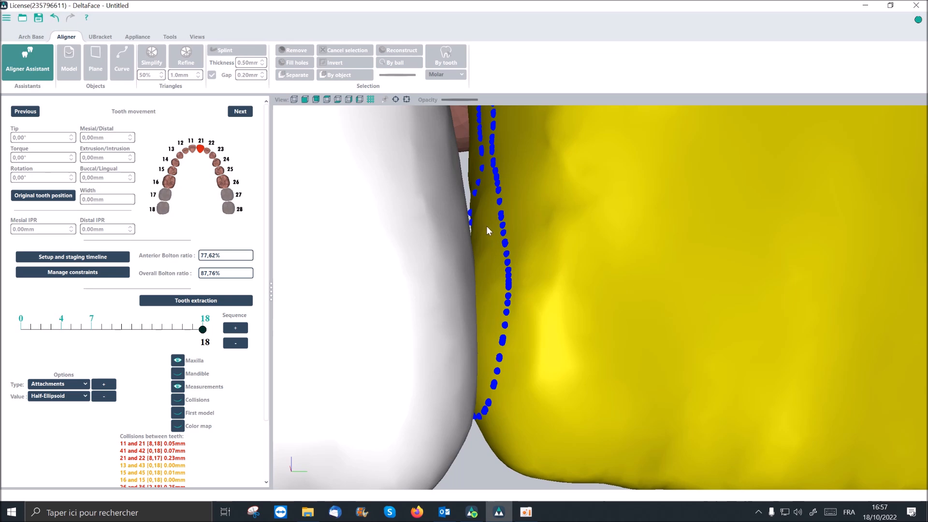
{"action": "scroll", "coordinate": [486, 225], "scroll_direction": "down", "scroll_amount": 2}
{"action": "scroll", "coordinate": [486, 225], "scroll_direction": "up", "scroll_amount": 2}
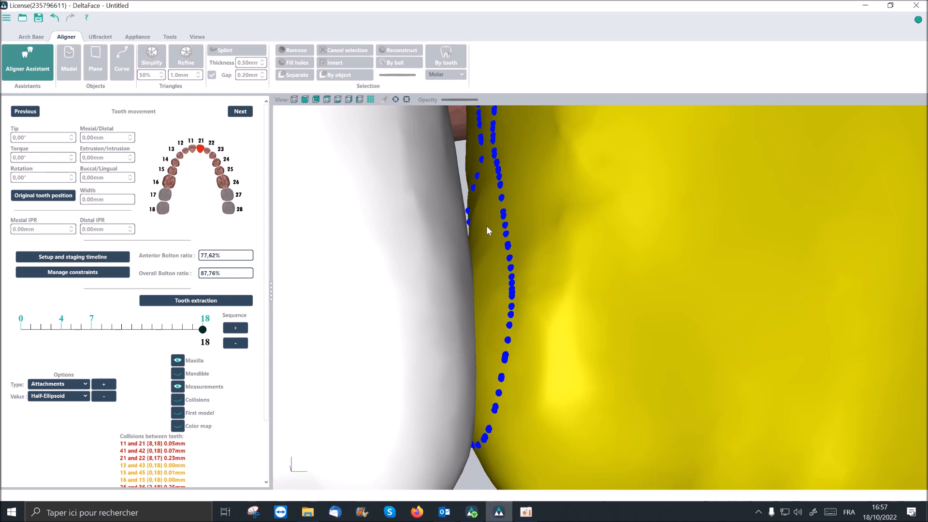
{"action": "scroll", "coordinate": [521, 271], "scroll_direction": "down", "scroll_amount": 3}
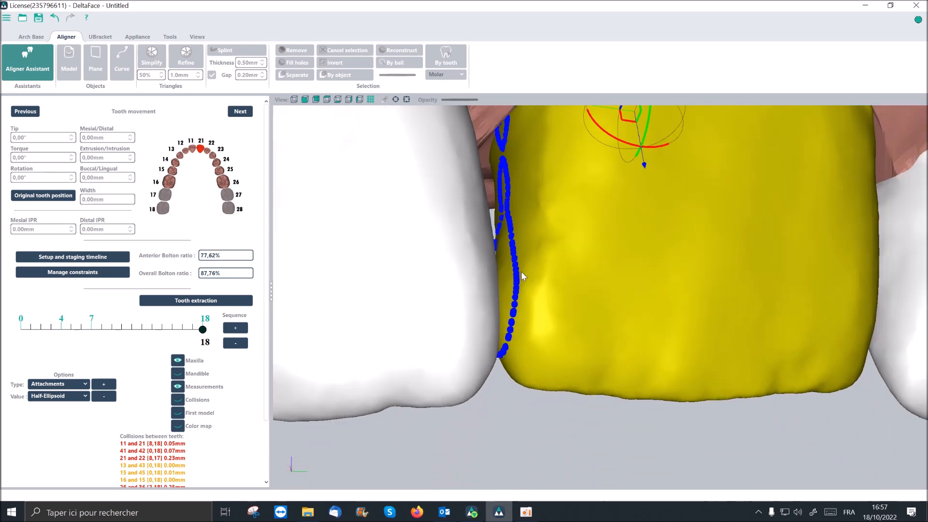
{"action": "scroll", "coordinate": [521, 272], "scroll_direction": "up", "scroll_amount": 3}
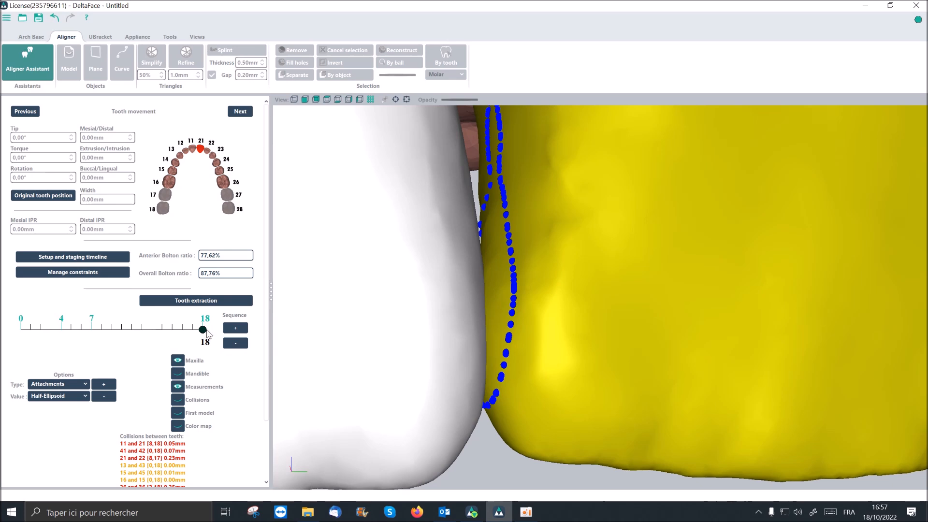
- Compare tooth 21 at stages 7 and 18, and view the whole maxillary arch from the front at stage 18
{"action": "left_click_drag", "start_coordinate": [203, 333], "coordinate": [92, 333]}
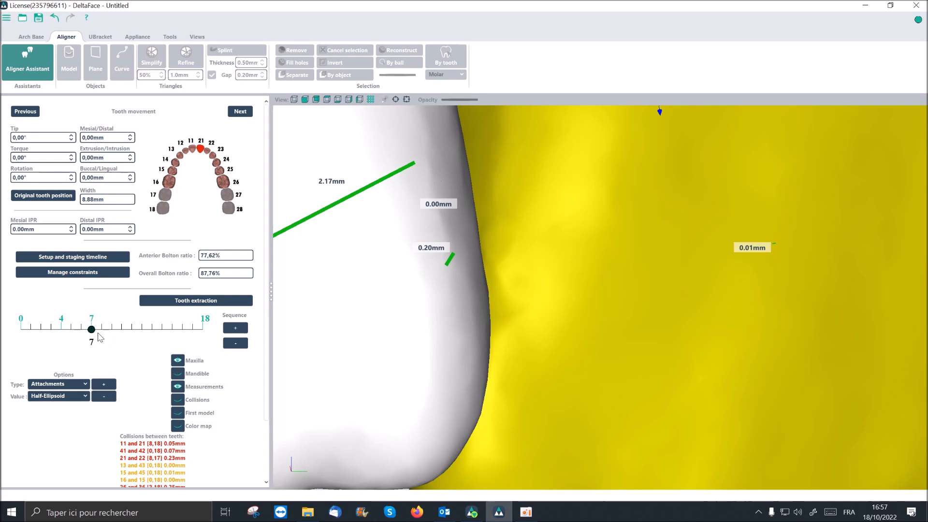
{"action": "scroll", "coordinate": [332, 356], "scroll_direction": "down", "scroll_amount": 10}
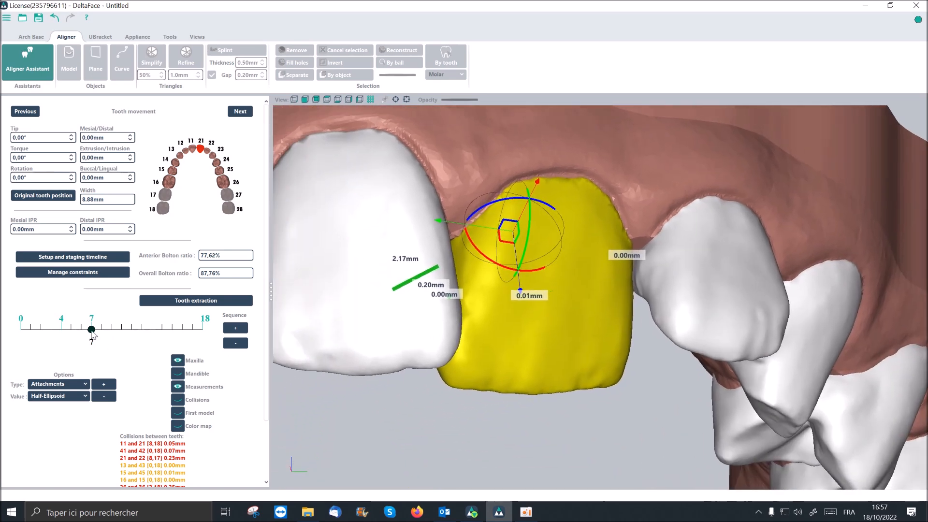
{"action": "left_click_drag", "start_coordinate": [92, 329], "coordinate": [219, 332]}
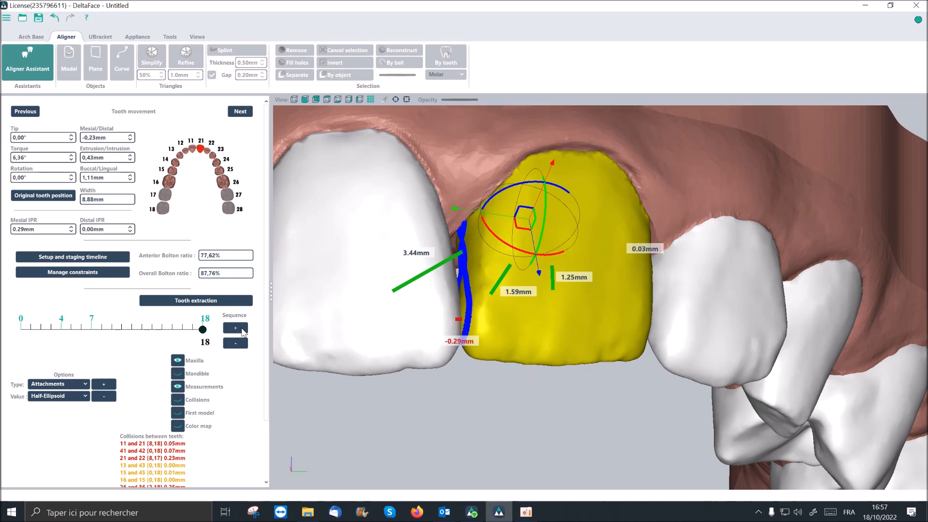
{"action": "scroll", "coordinate": [397, 315], "scroll_direction": "down", "scroll_amount": 3}
{"action": "scroll", "coordinate": [362, 319], "scroll_direction": "down", "scroll_amount": 1}
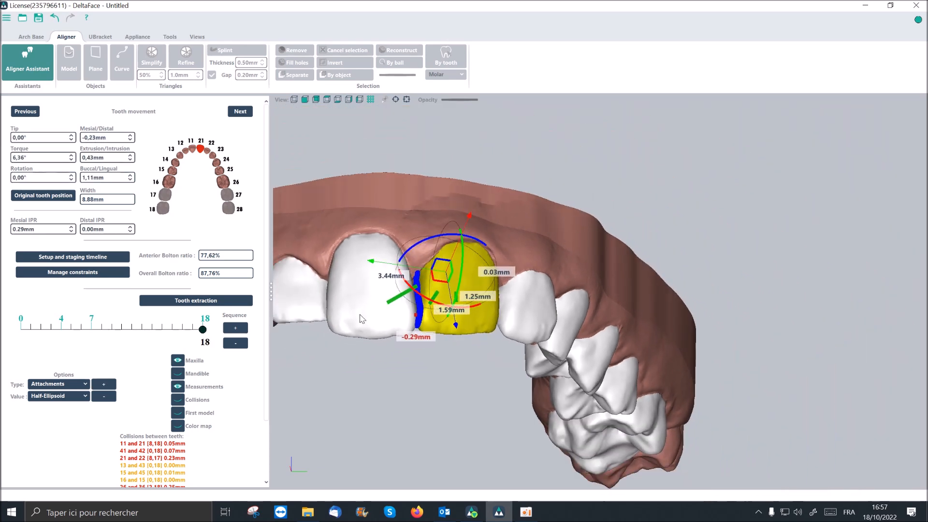
{"action": "middle_click_drag", "start_coordinate": [360, 314], "coordinate": [465, 298]}
{"action": "right_click_drag", "start_coordinate": [465, 298], "coordinate": [459, 316]}
{"action": "scroll", "coordinate": [459, 315], "scroll_direction": "down", "scroll_amount": 1}
{"action": "middle_click_drag", "start_coordinate": [459, 315], "coordinate": [515, 290]}
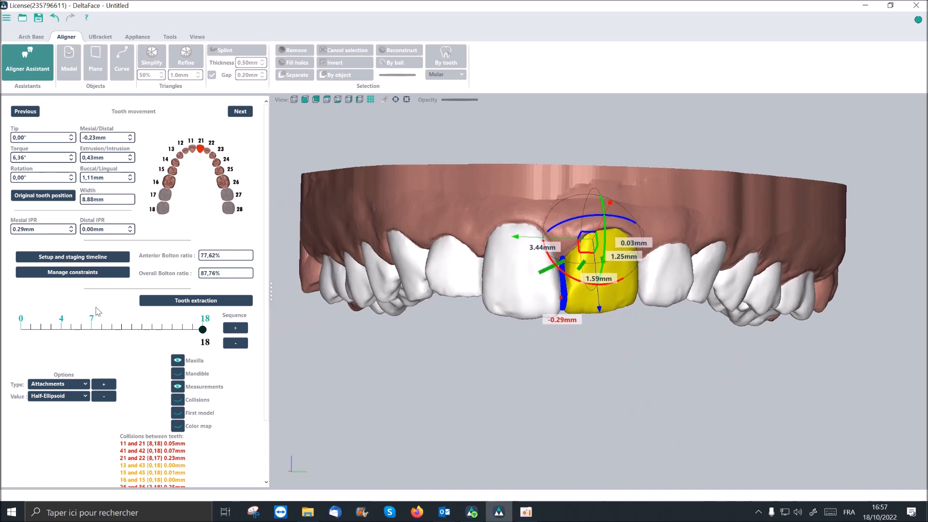
- Open the setup and staging timeline in a maximized window and examine the maxillary preview's front teeth at stage 0
{"action": "left_click", "coordinate": [118, 257]}
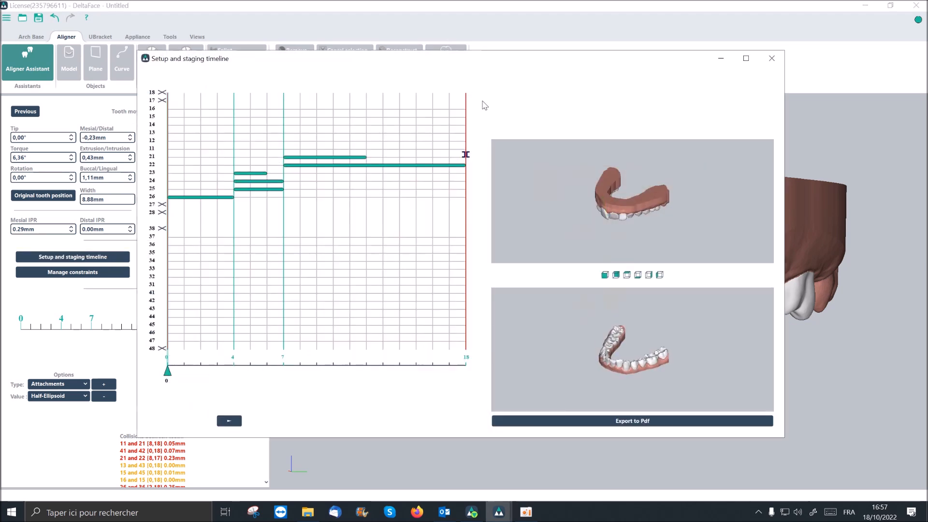
{"action": "left_click", "coordinate": [745, 58]}
{"action": "left_click_drag", "start_coordinate": [674, 196], "coordinate": [730, 155]}
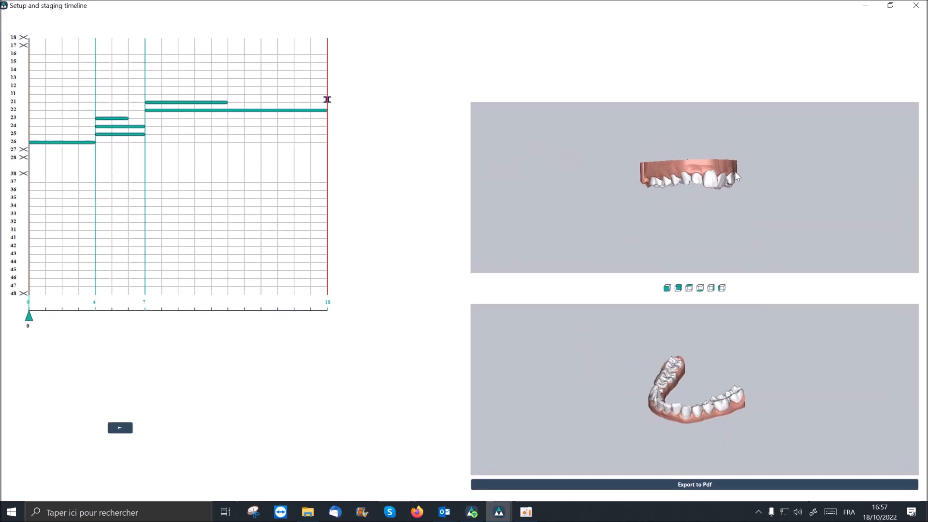
{"action": "scroll", "coordinate": [725, 165], "scroll_direction": "up", "scroll_amount": 5}
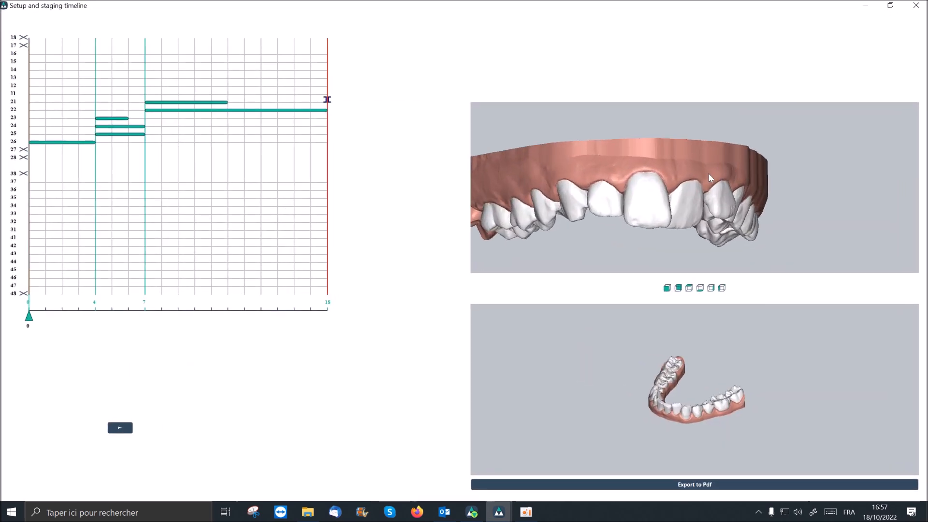
{"action": "middle_click_drag", "start_coordinate": [707, 173], "coordinate": [775, 146]}
{"action": "mouse_move", "coordinate": [776, 147]}
{"action": "left_mouse_down"}
{"action": "mouse_move", "coordinate": [770, 157]}
{"action": "mouse_move", "coordinate": [759, 146]}
{"action": "left_mouse_up"}
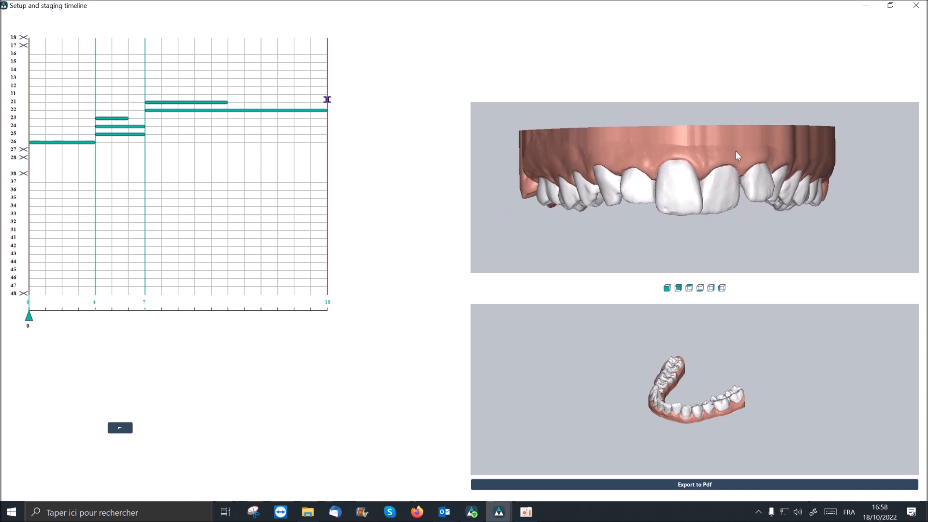
{"action": "scroll", "coordinate": [702, 230], "scroll_direction": "up", "scroll_amount": 2}
{"action": "middle_click_drag", "start_coordinate": [699, 227], "coordinate": [742, 222]}
{"action": "left_click_drag", "start_coordinate": [742, 222], "coordinate": [735, 221]}
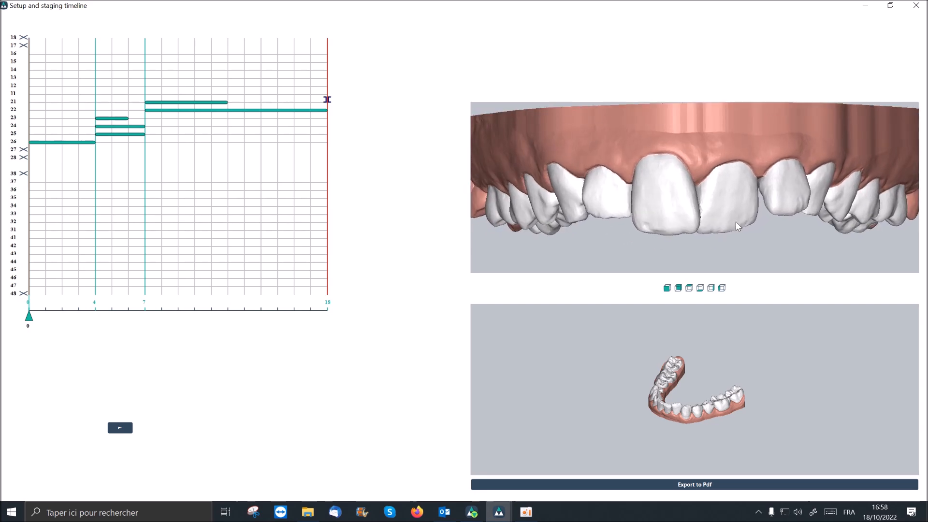
{"action": "scroll", "coordinate": [735, 222], "scroll_direction": "down", "scroll_amount": 3}
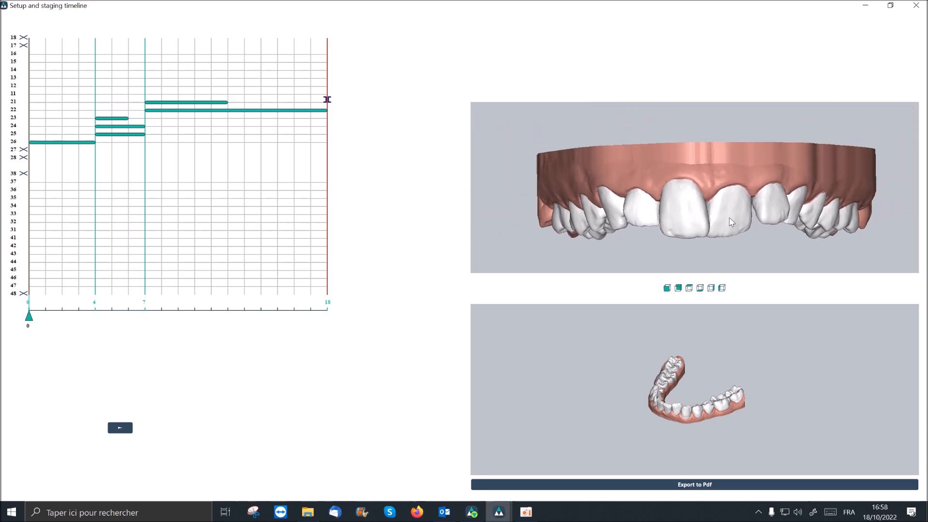
{"action": "scroll", "coordinate": [731, 221], "scroll_direction": "up", "scroll_amount": 3}
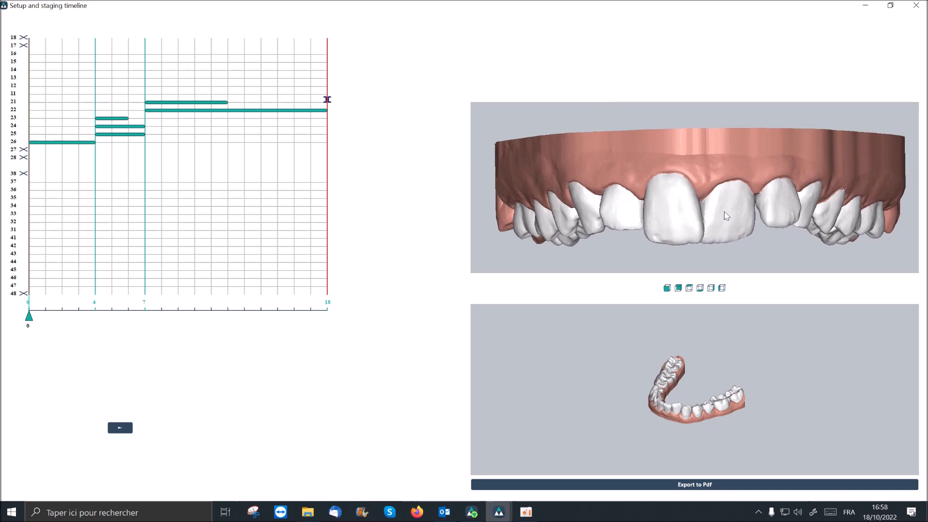
{"action": "middle_click_drag", "start_coordinate": [725, 215], "coordinate": [723, 212]}
{"action": "scroll", "coordinate": [723, 213], "scroll_direction": "up", "scroll_amount": 1}
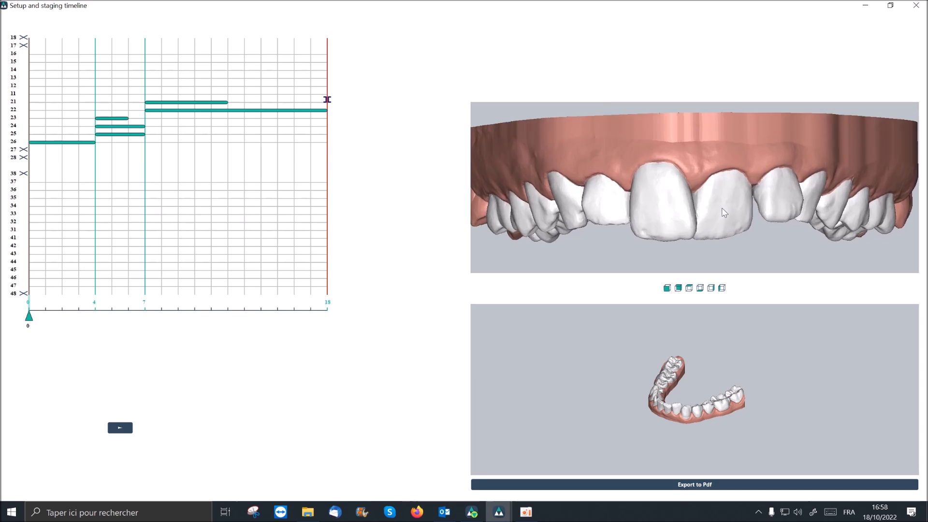
- Play the staging animation from stage 0 to stage 18 and examine the maxillary front teeth in the preview
{"action": "middle_click_drag", "start_coordinate": [723, 213], "coordinate": [737, 209]}
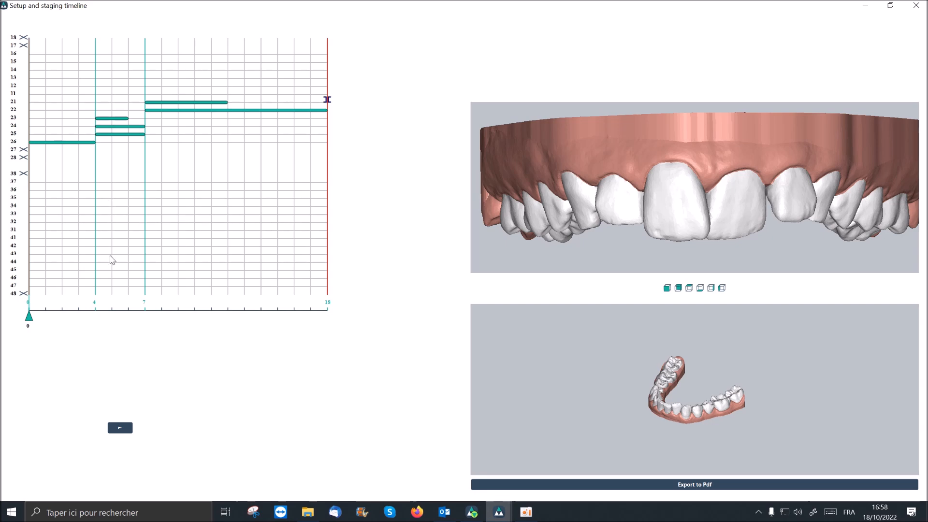
{"action": "left_click", "coordinate": [119, 430]}
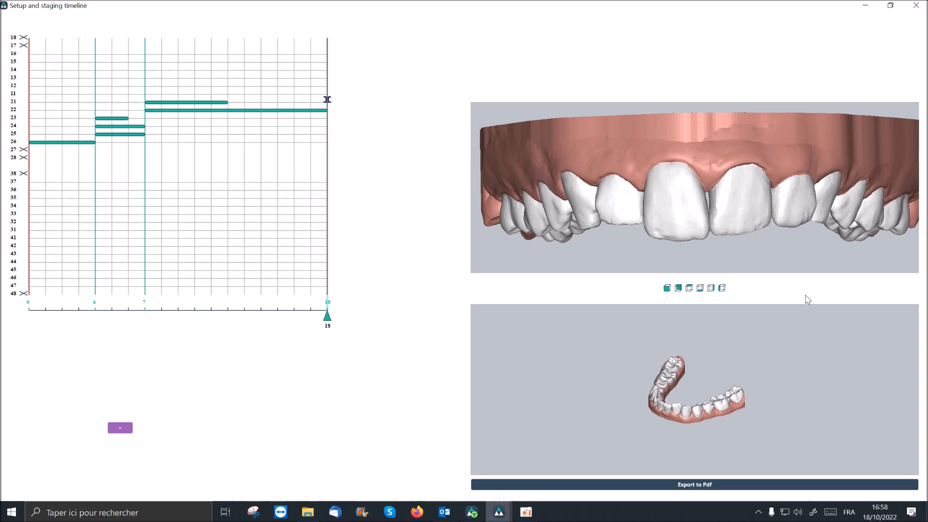
{"action": "left_click_drag", "start_coordinate": [639, 222], "coordinate": [644, 169]}
{"action": "scroll", "coordinate": [640, 213], "scroll_direction": "down", "scroll_amount": 2}
{"action": "scroll", "coordinate": [641, 214], "scroll_direction": "down", "scroll_amount": 2}
- Check the arches in the standard back and occlusal views, and replay the staging with the maxilla seen occlusally
{"action": "left_click", "coordinate": [677, 288]}
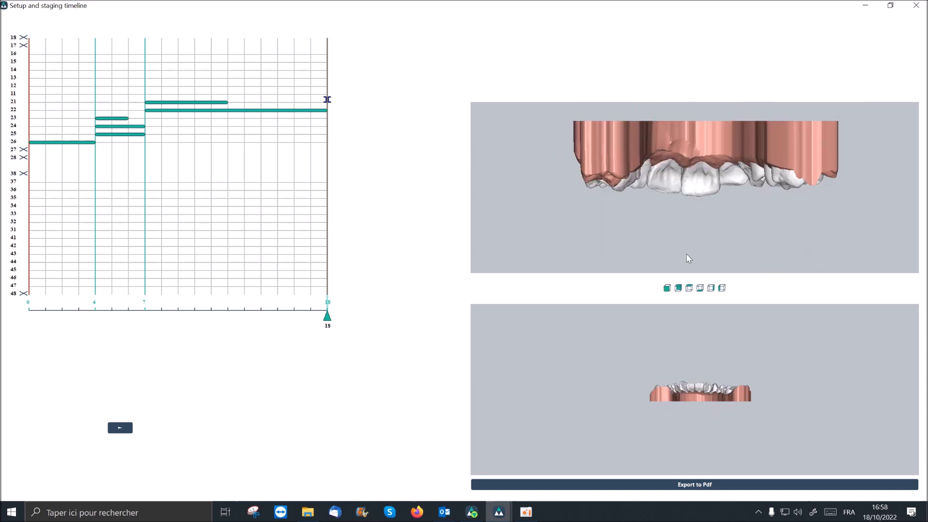
{"action": "left_click", "coordinate": [690, 289]}
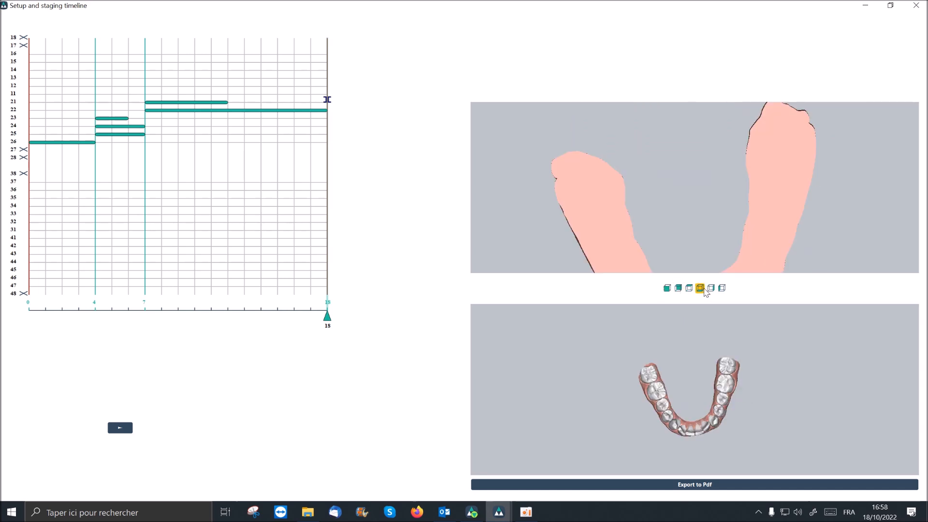
{"action": "left_click", "coordinate": [700, 288]}
{"action": "left_click_drag", "start_coordinate": [694, 180], "coordinate": [664, 242]}
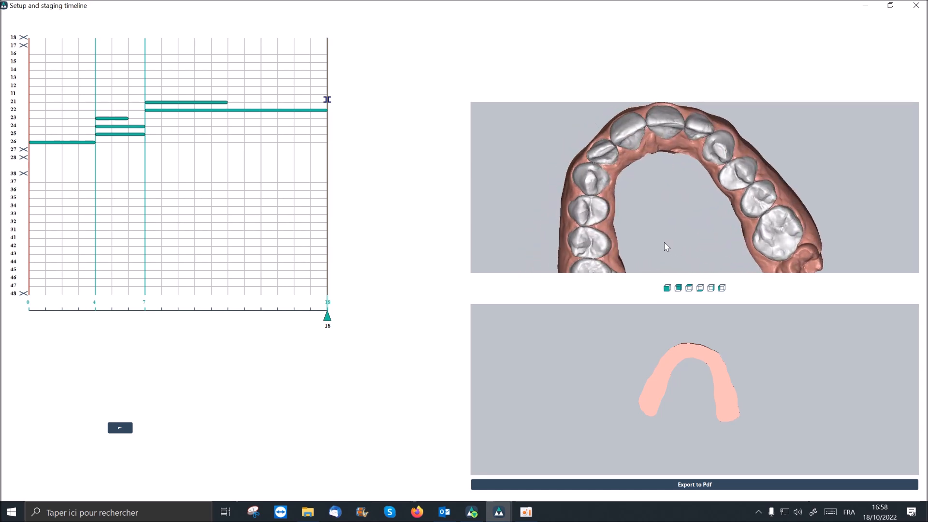
{"action": "left_click", "coordinate": [121, 428]}
- Export the staging report to PDF on the desktop (Bureau) with the file name test3
{"action": "left_click", "coordinate": [730, 489]}
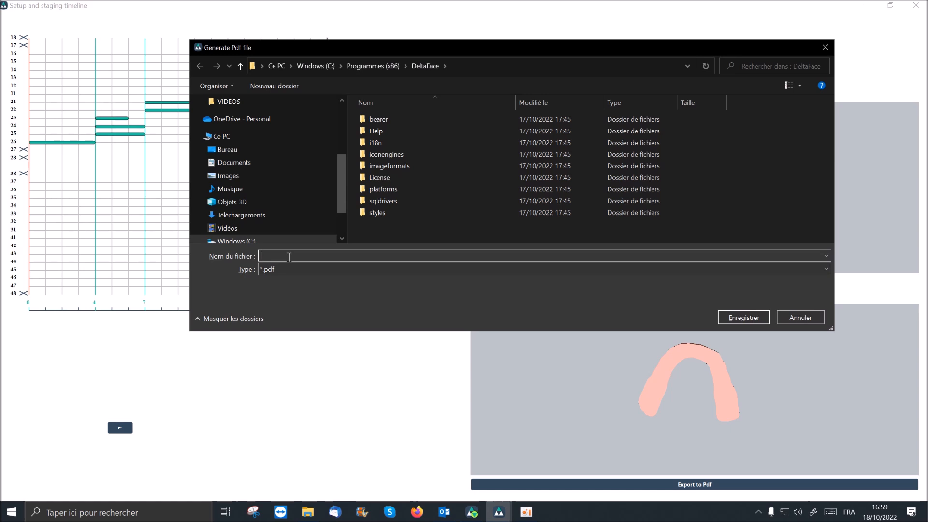
{"action": "left_click", "coordinate": [227, 149]}
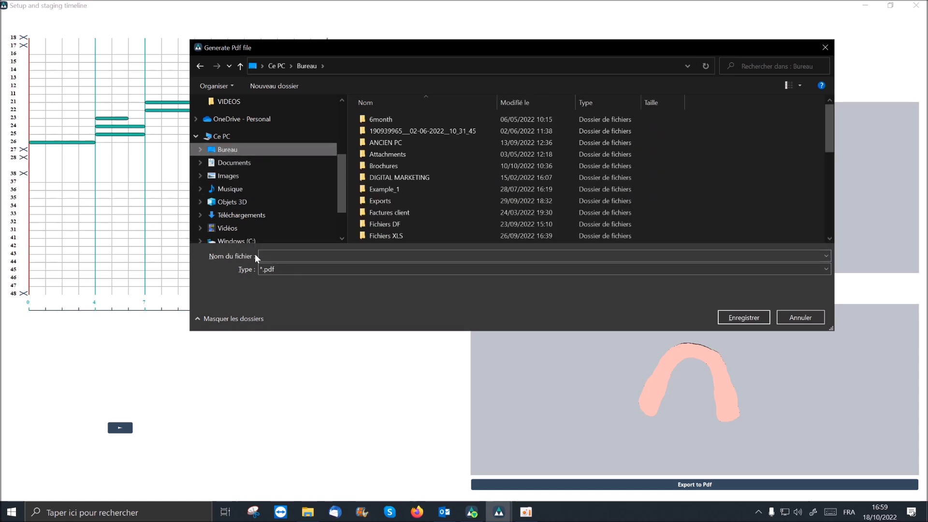
{"action": "left_click", "coordinate": [270, 255]}
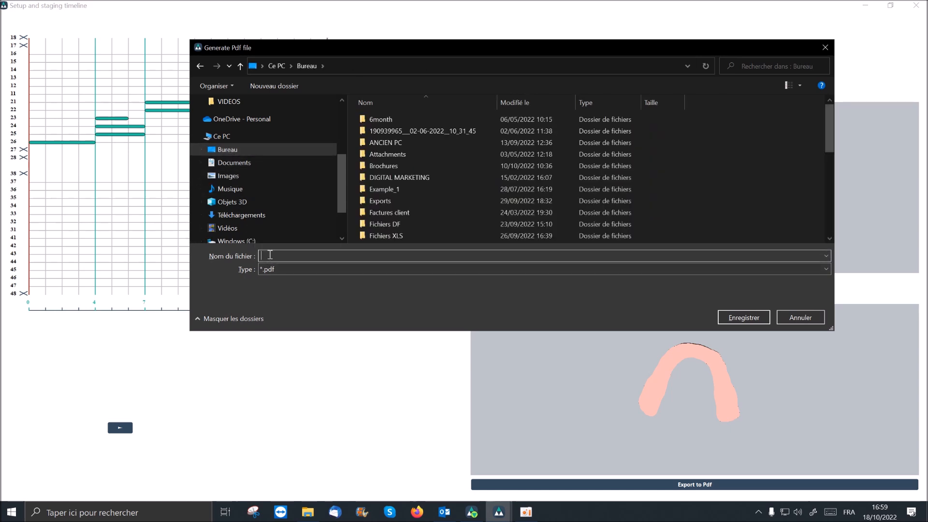
{"action": "type", "text": "t"}
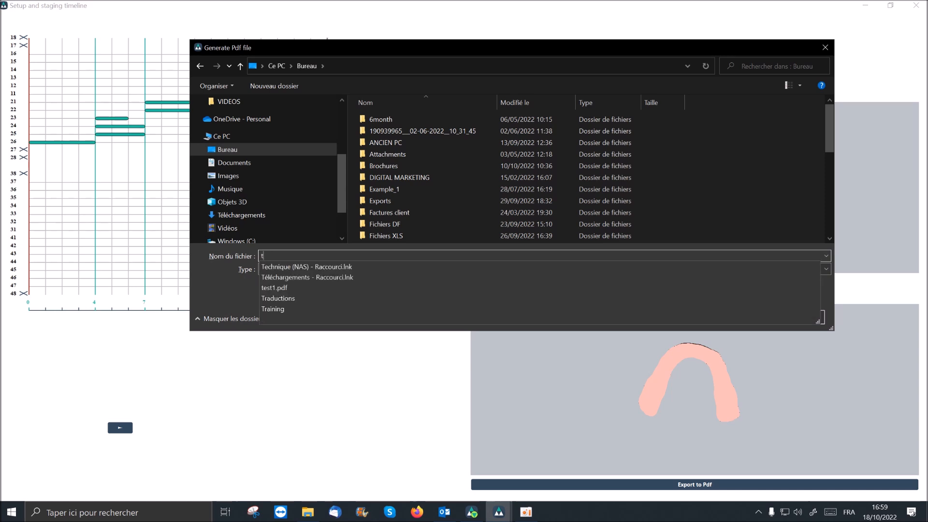
{"action": "type", "text": "est3"}
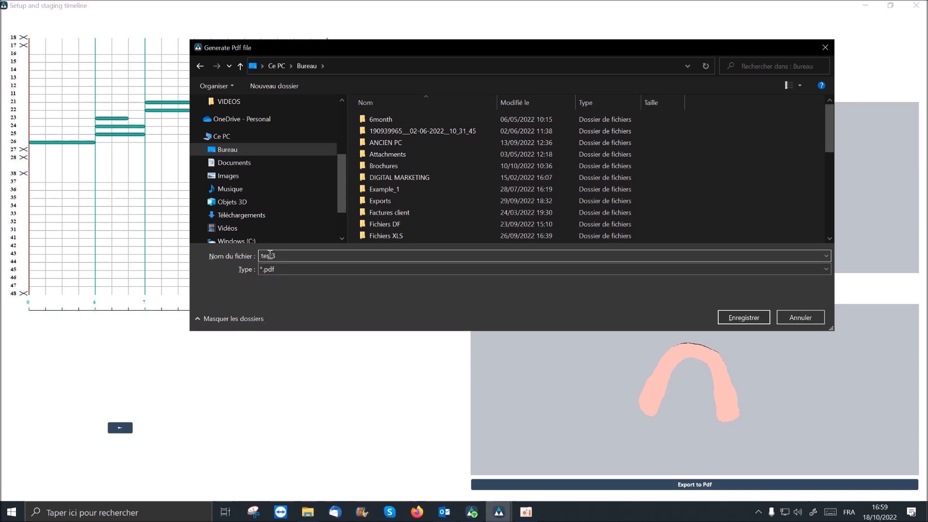
{"action": "left_click", "coordinate": [743, 318]}
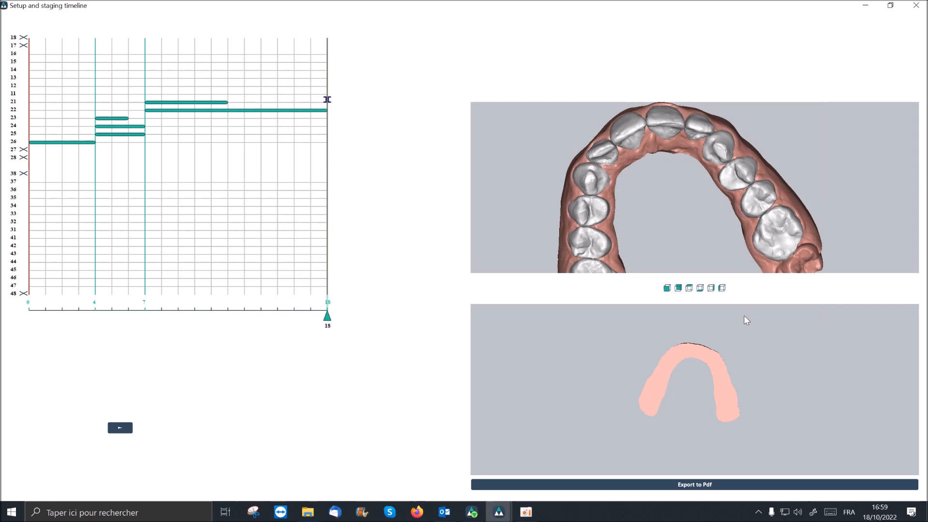
- Close the setup and staging timeline, show the desktop and open test3.pdf
{"action": "left_click", "coordinate": [916, 8]}
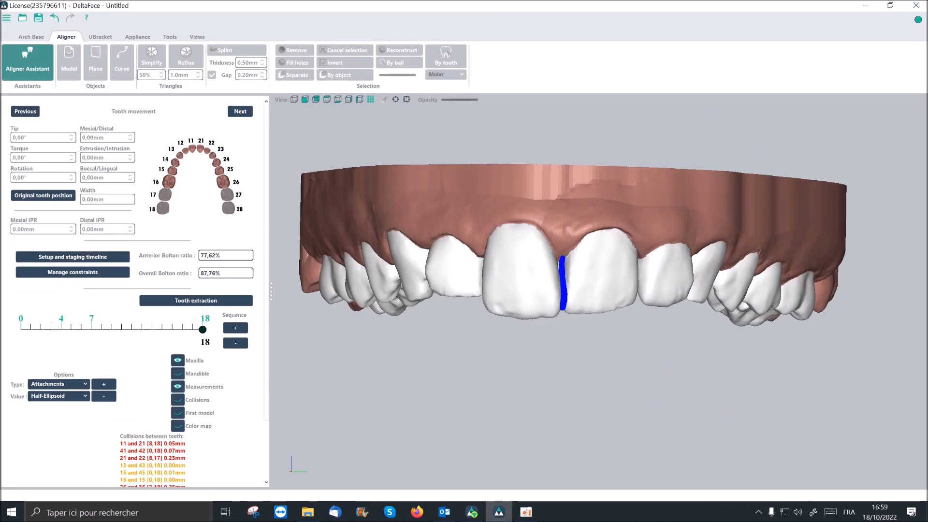
{"action": "right_click", "coordinate": [592, 513]}
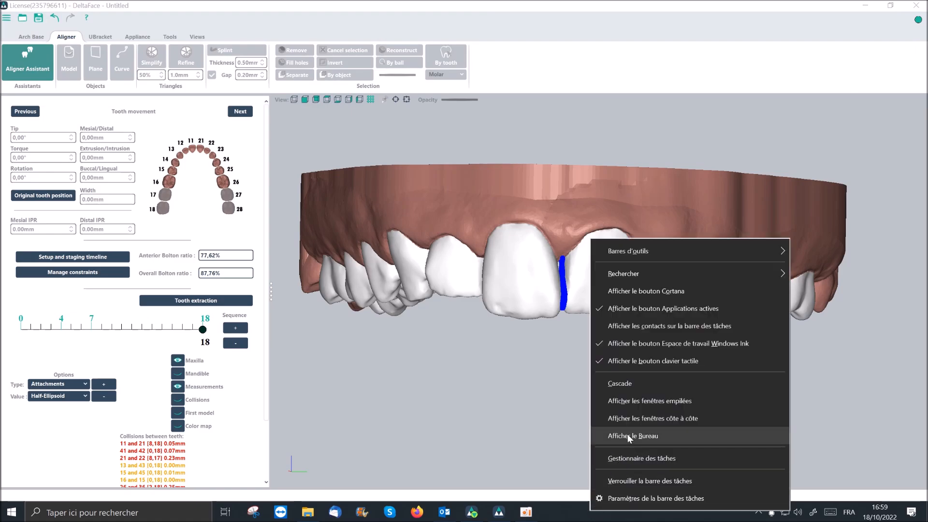
{"action": "left_click", "coordinate": [628, 433]}
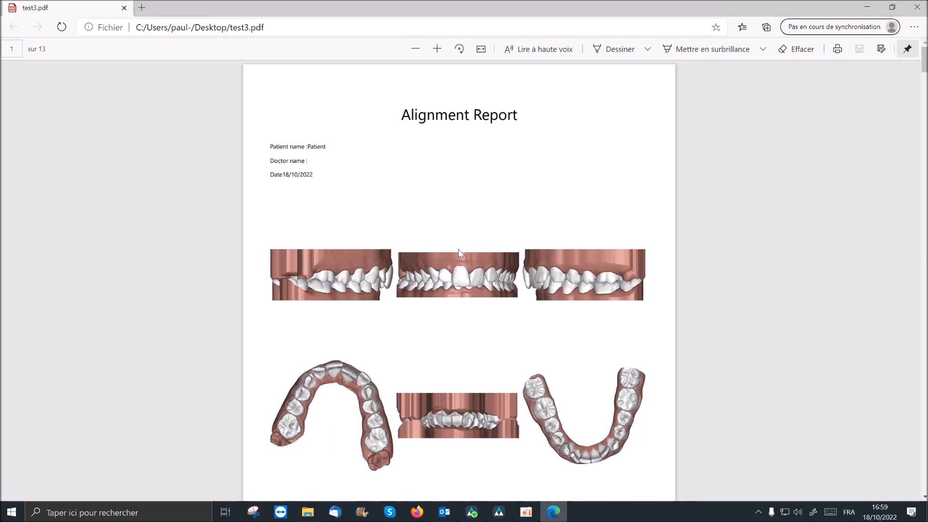
- Examine the alignment report's patient details, arch images, and the sequence 1 movement, measurement and option tables for both arches
{"action": "double_click", "coordinate": [309, 145]}
{"action": "scroll", "coordinate": [349, 177], "scroll_direction": "down", "scroll_amount": 7}
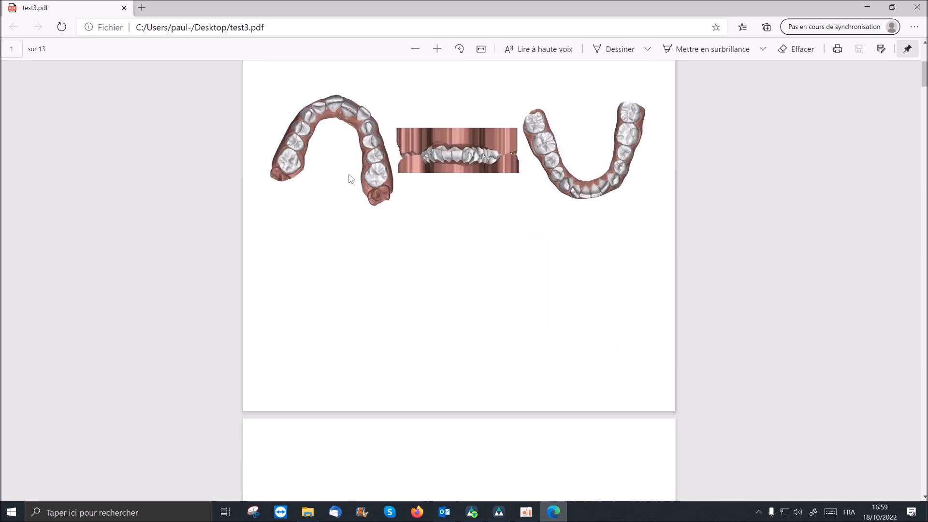
{"action": "scroll", "coordinate": [349, 177], "scroll_direction": "up", "scroll_amount": 8}
{"action": "scroll", "coordinate": [382, 203], "scroll_direction": "down", "scroll_amount": 5}
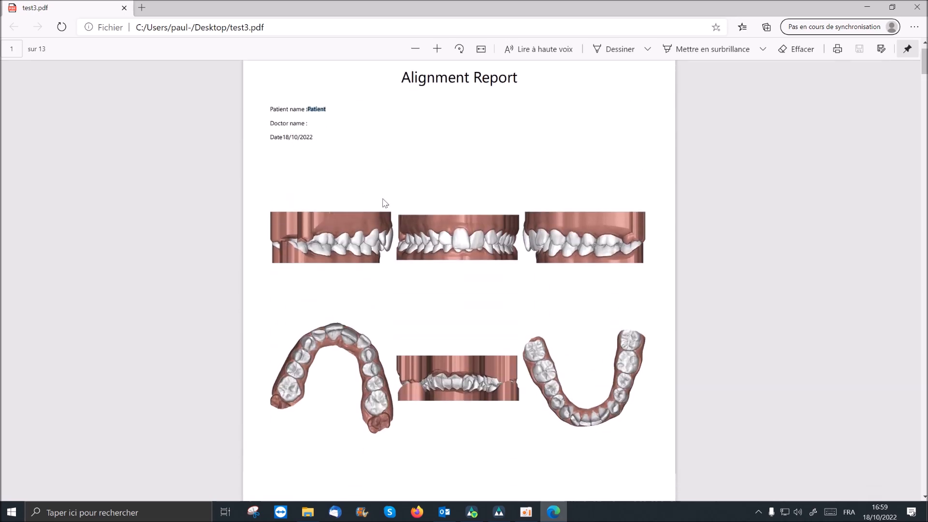
{"action": "scroll", "coordinate": [386, 203], "scroll_direction": "down", "scroll_amount": 5}
{"action": "scroll", "coordinate": [385, 202], "scroll_direction": "down", "scroll_amount": 4}
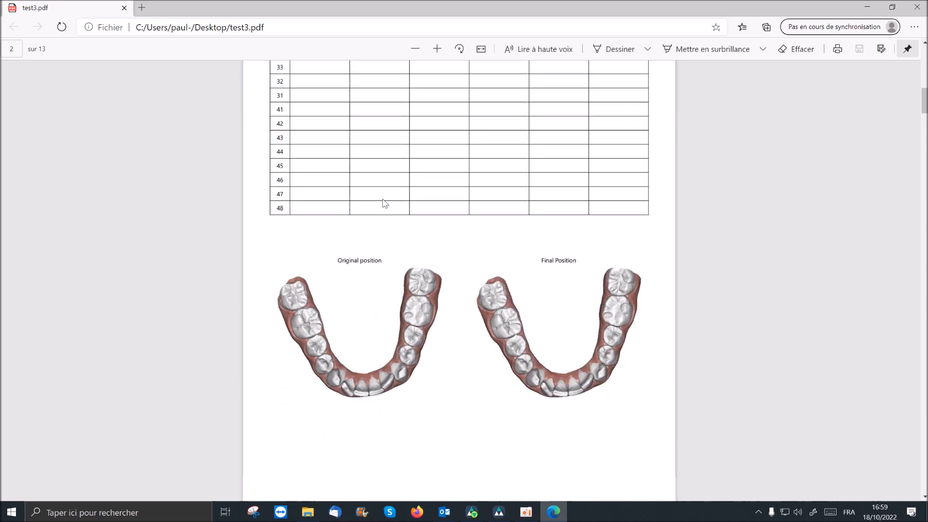
{"action": "scroll", "coordinate": [385, 203], "scroll_direction": "down", "scroll_amount": 8}
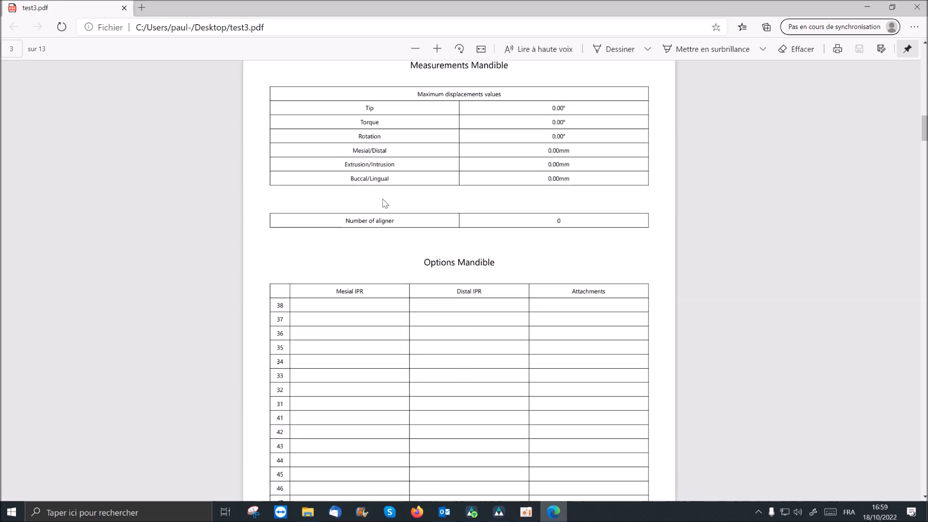
{"action": "scroll", "coordinate": [385, 203], "scroll_direction": "down", "scroll_amount": 7}
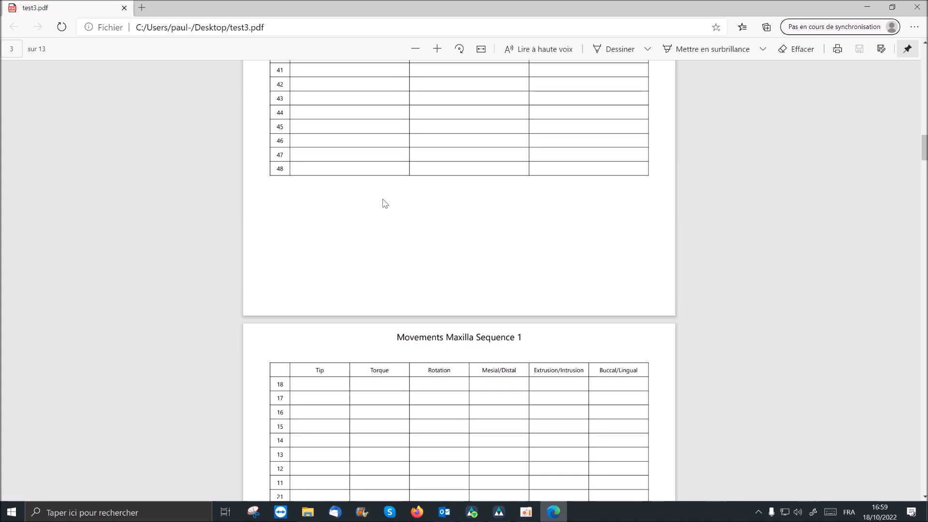
{"action": "scroll", "coordinate": [385, 203], "scroll_direction": "down", "scroll_amount": 6}
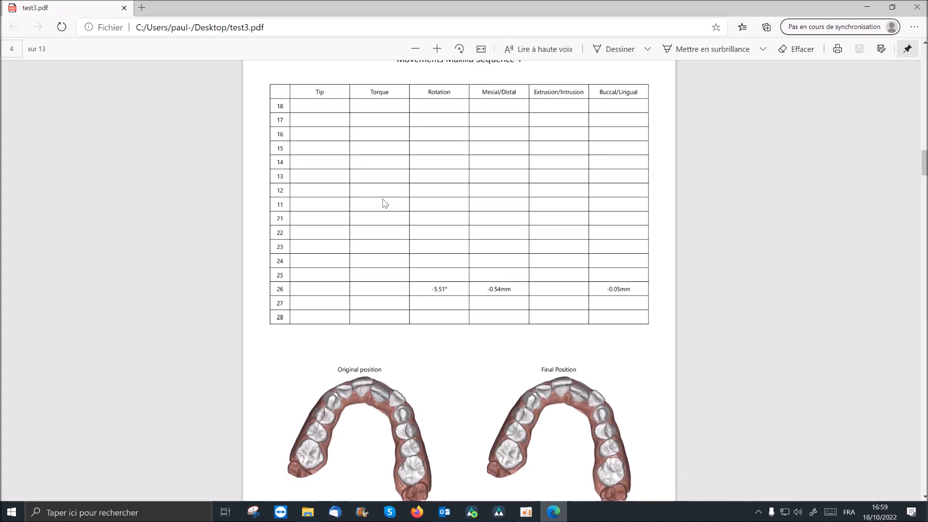
{"action": "scroll", "coordinate": [385, 203], "scroll_direction": "up", "scroll_amount": 2}
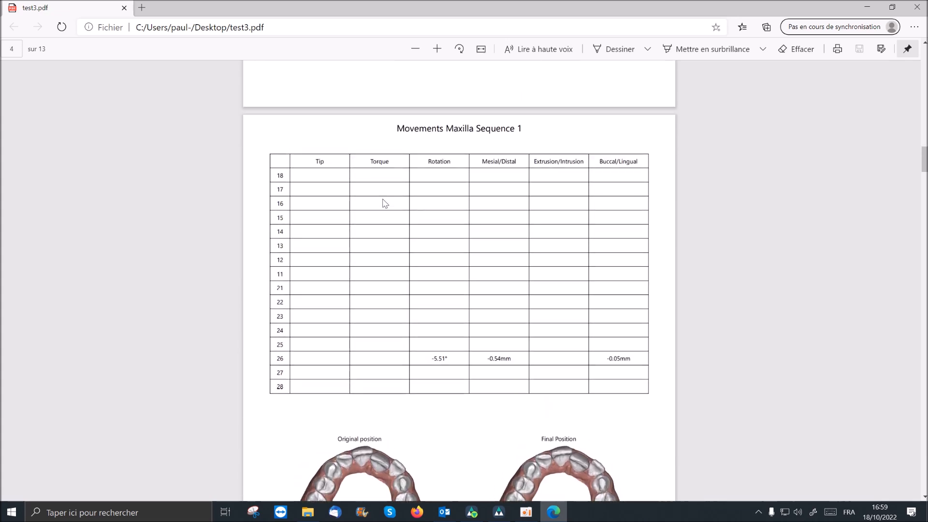
{"action": "scroll", "coordinate": [385, 203], "scroll_direction": "down", "scroll_amount": 5}
{"action": "scroll", "coordinate": [385, 203], "scroll_direction": "down", "scroll_amount": 6}
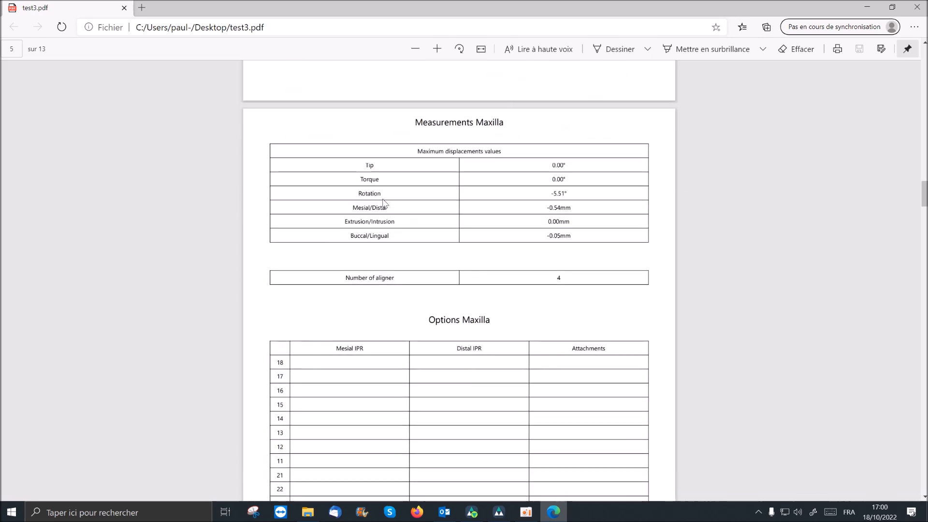
{"action": "scroll", "coordinate": [385, 203], "scroll_direction": "down", "scroll_amount": 10}
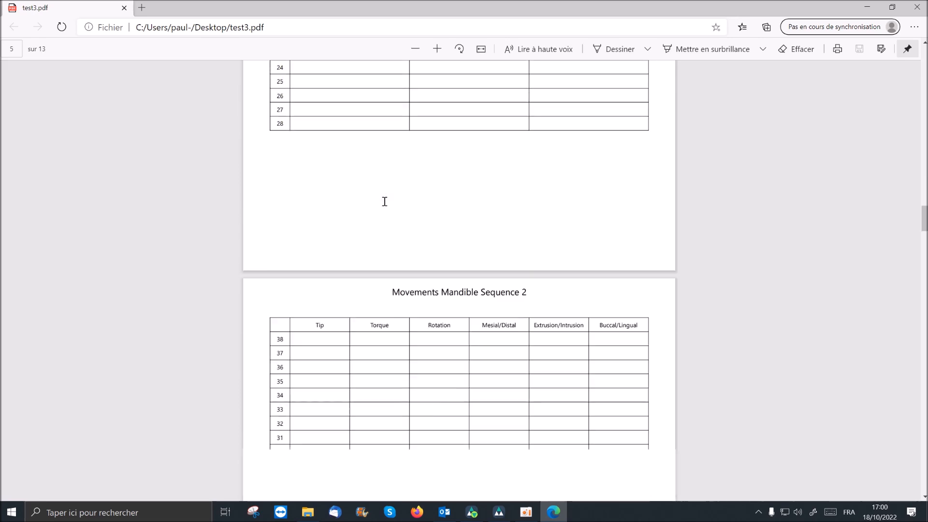
- Examine the report's sequence 2 and 3 movement tables, aligner counts, and the IPR and attachment options to the last page
{"action": "scroll", "coordinate": [385, 202], "scroll_direction": "down", "scroll_amount": 10}
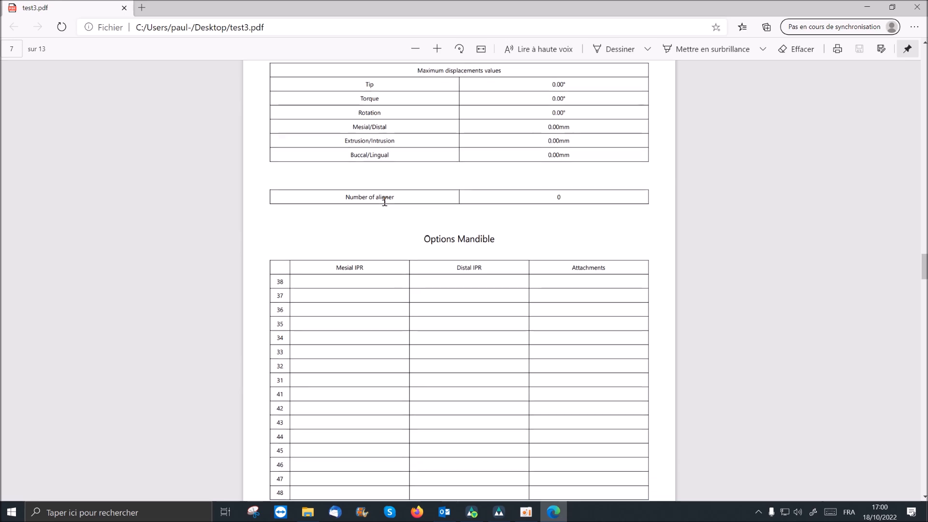
{"action": "scroll", "coordinate": [385, 202], "scroll_direction": "down", "scroll_amount": 10}
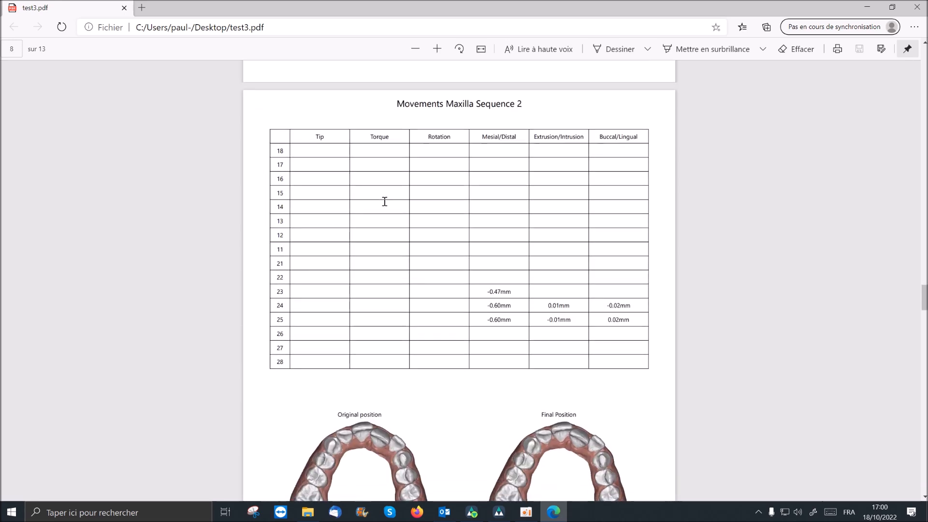
{"action": "scroll", "coordinate": [385, 202], "scroll_direction": "down", "scroll_amount": 10}
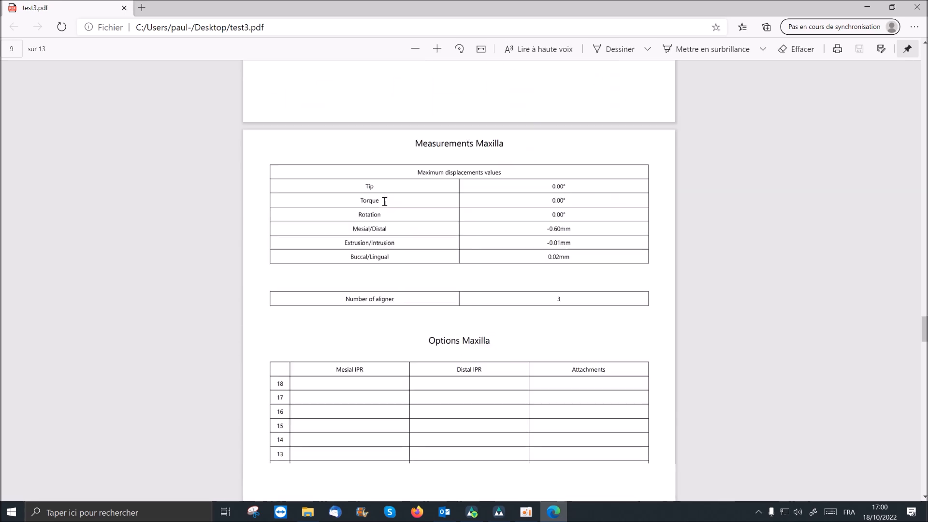
{"action": "scroll", "coordinate": [385, 202], "scroll_direction": "down", "scroll_amount": 10}
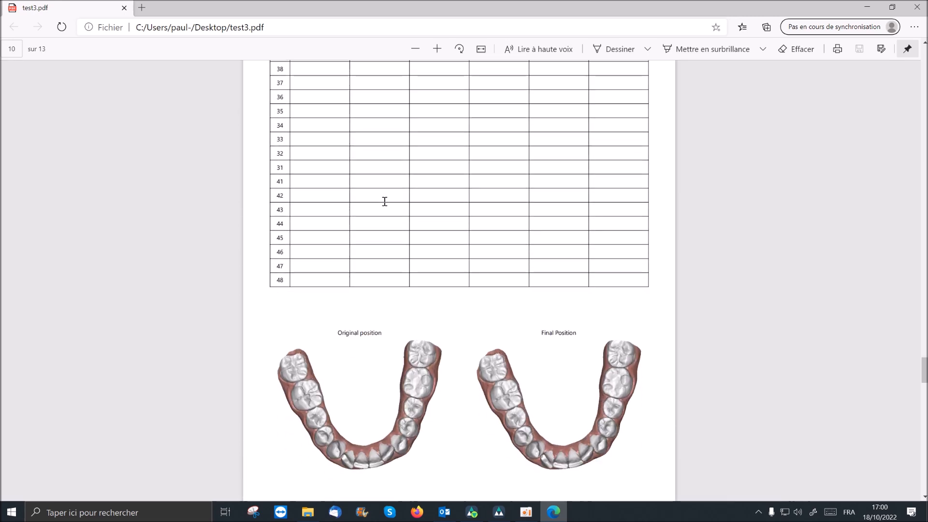
{"action": "scroll", "coordinate": [385, 201], "scroll_direction": "down", "scroll_amount": 10}
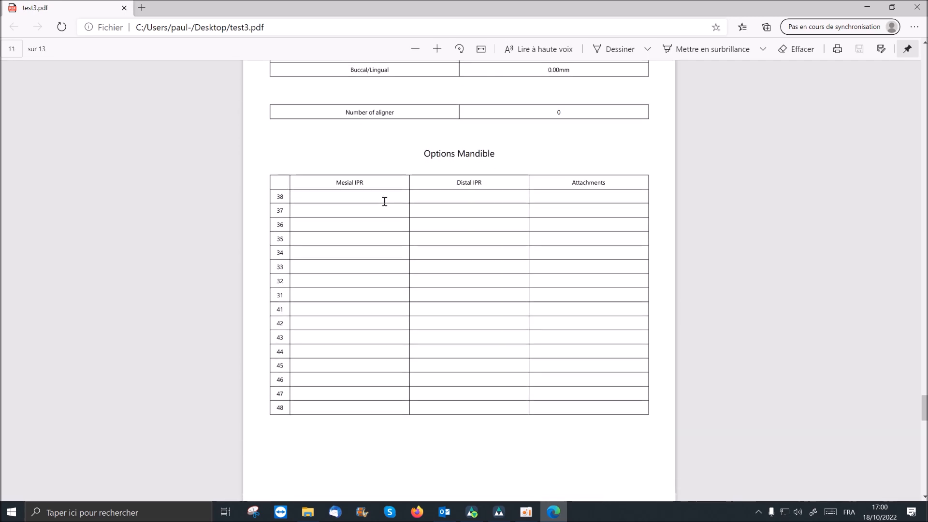
{"action": "scroll", "coordinate": [385, 202], "scroll_direction": "down", "scroll_amount": 10}
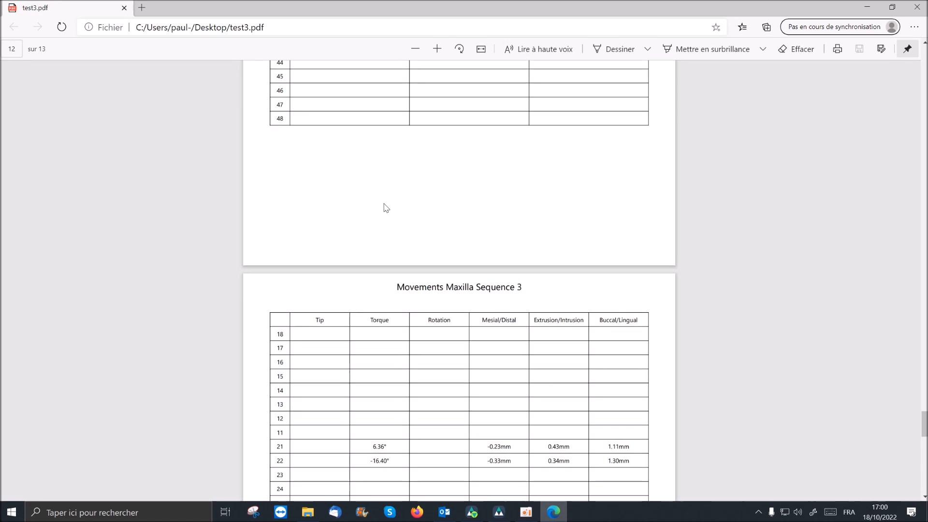
{"action": "scroll", "coordinate": [385, 207], "scroll_direction": "down", "scroll_amount": 1}
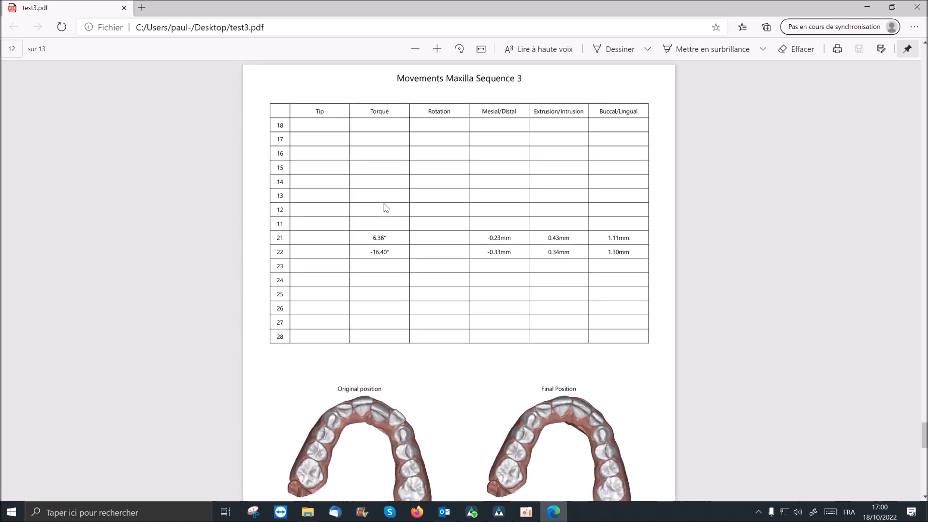
{"action": "scroll", "coordinate": [385, 206], "scroll_direction": "down", "scroll_amount": 12}
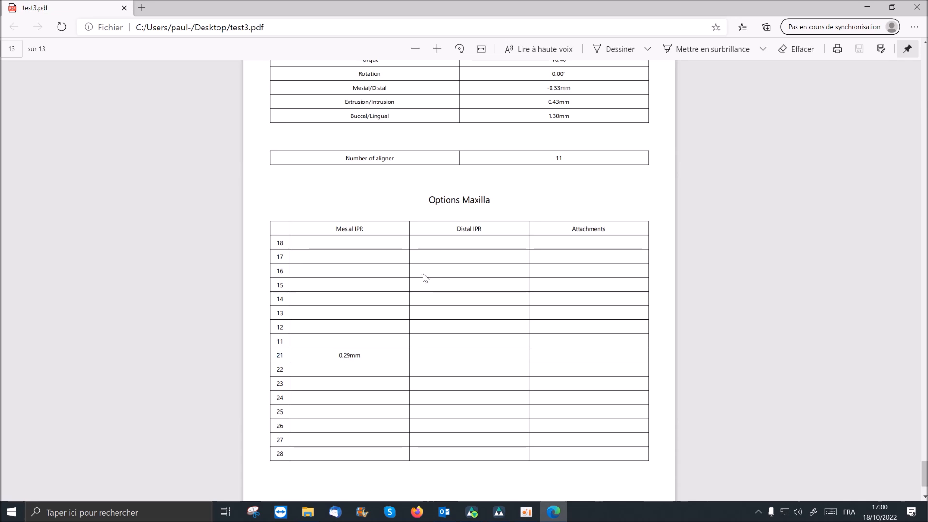
{"action": "scroll", "coordinate": [428, 270], "scroll_direction": "down", "scroll_amount": 2}
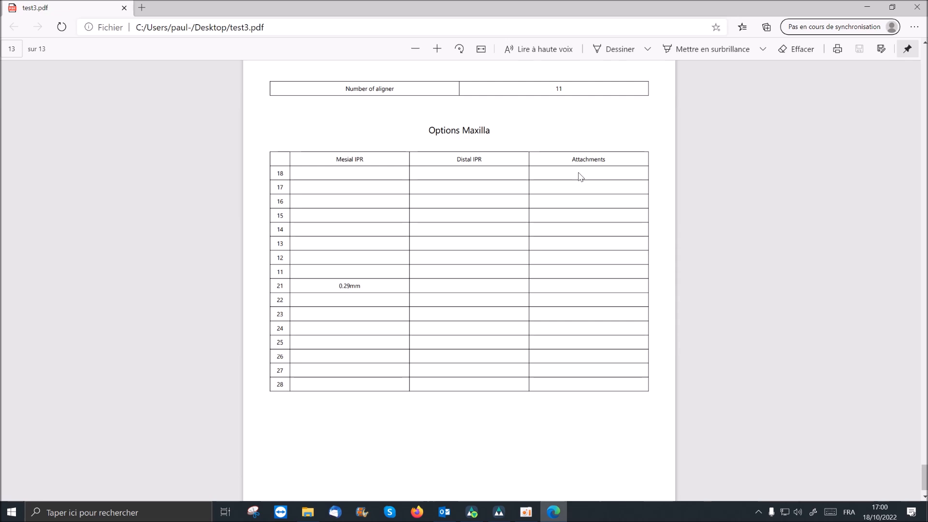
{"action": "scroll", "coordinate": [553, 201], "scroll_direction": "down", "scroll_amount": 1}
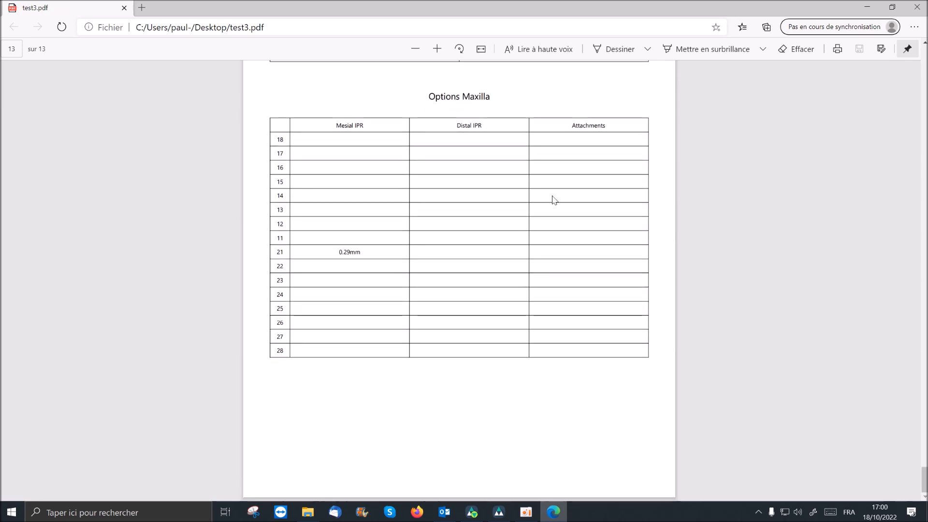
{"action": "scroll", "coordinate": [555, 200], "scroll_direction": "up", "scroll_amount": 4}
{"action": "scroll", "coordinate": [554, 200], "scroll_direction": "down", "scroll_amount": 2}
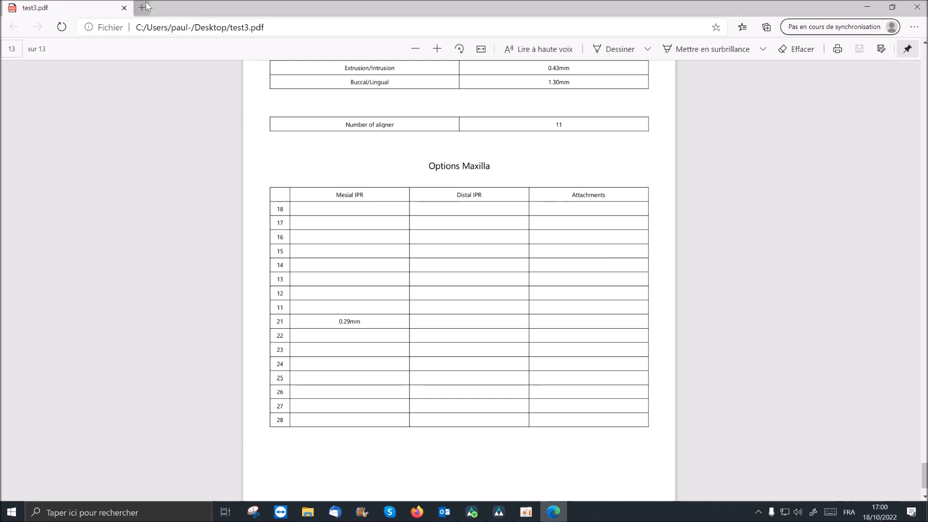
- Close the PDF report and switch back to DeltaFace's tooth movement step
{"action": "left_click", "coordinate": [124, 7]}
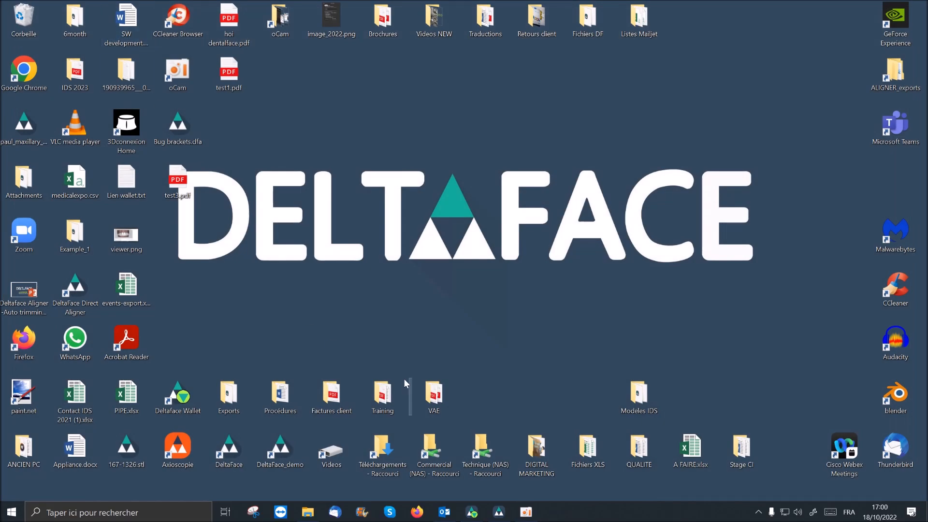
{"action": "left_click", "coordinate": [499, 511]}
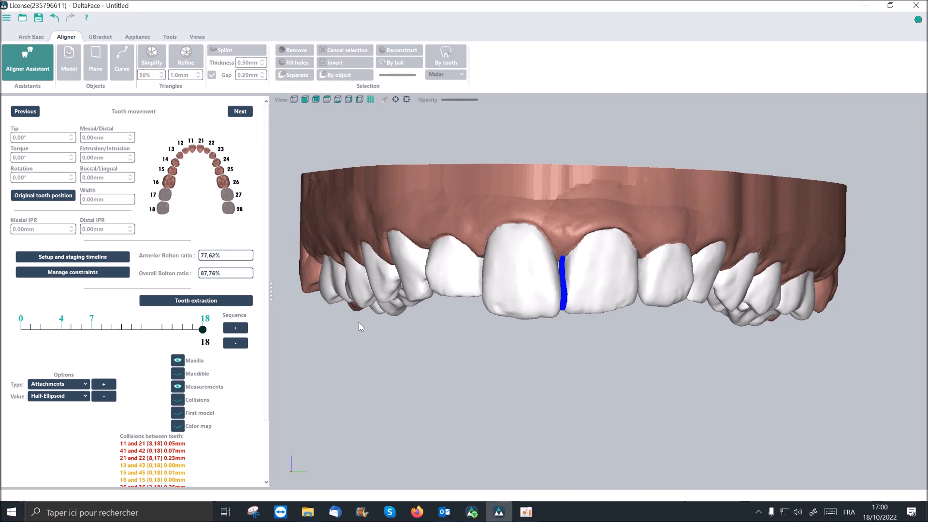
{"action": "middle_click_drag", "start_coordinate": [396, 318], "coordinate": [426, 335]}
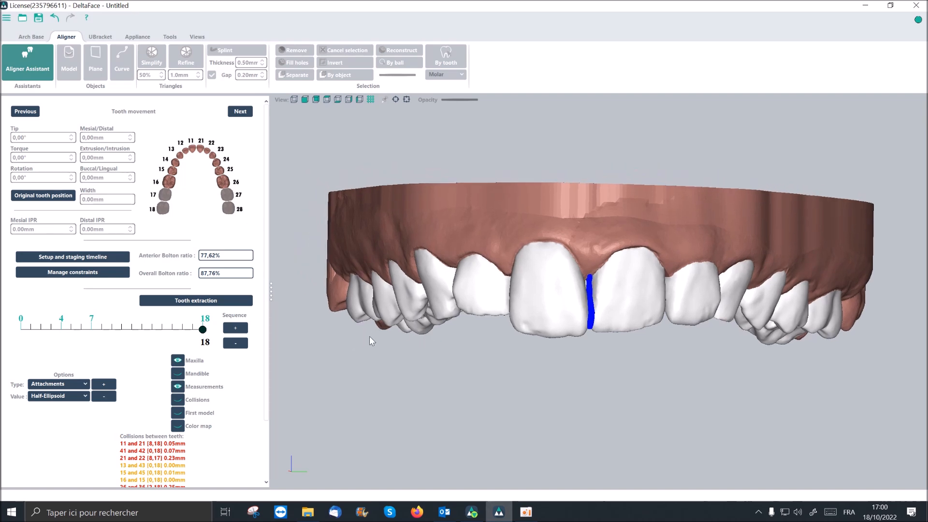
- Open the constraints table of step and maximum tooth displacements, and place its window fully in view
{"action": "left_click", "coordinate": [80, 274]}
{"action": "left_click_drag", "start_coordinate": [380, 139], "coordinate": [445, 163]}
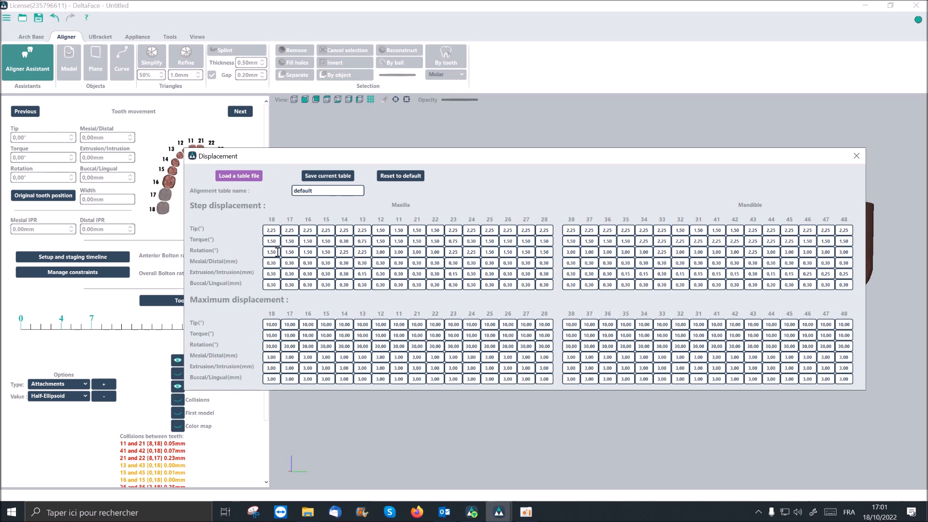
- Set tooth 18's rotation step displacement to 2° and close the displacement constraints table
{"action": "double_click", "coordinate": [277, 252]}
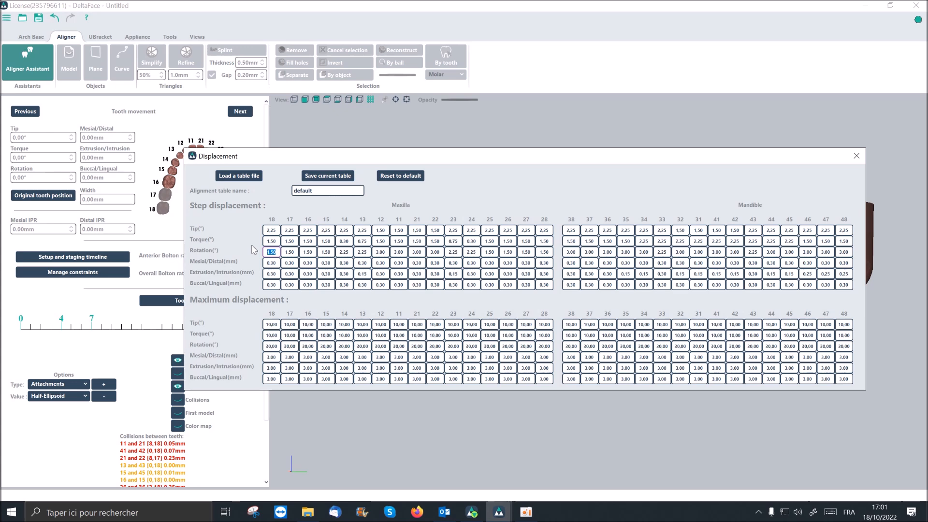
{"action": "type", "text": "2"}
{"action": "left_click_drag", "start_coordinate": [267, 324], "coordinate": [272, 324]}
{"action": "left_click", "coordinate": [856, 158]}
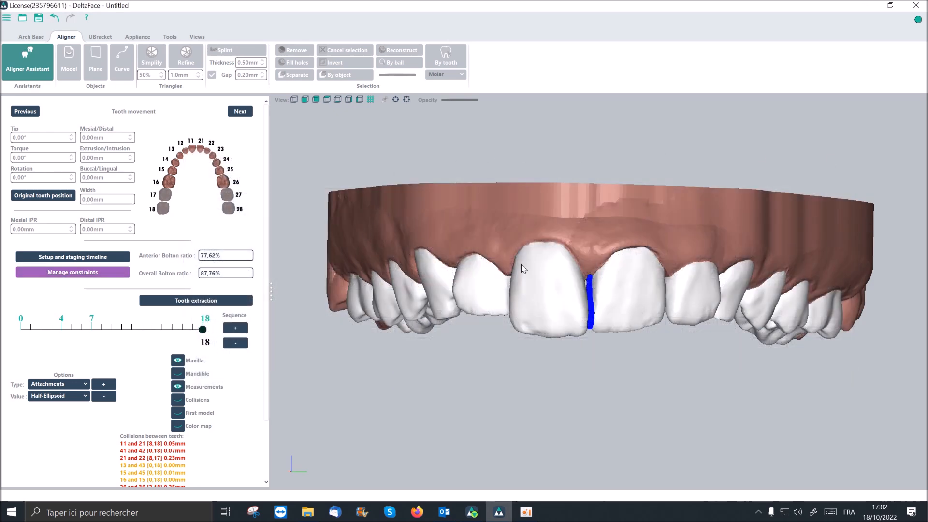
- Select maxillary tooth 15 in the occlusal view and extract it from the arch
{"action": "right_click_drag", "start_coordinate": [521, 305], "coordinate": [526, 240]}
{"action": "scroll", "coordinate": [564, 302], "scroll_direction": "down", "scroll_amount": 2}
{"action": "middle_click_drag", "start_coordinate": [565, 303], "coordinate": [564, 240]}
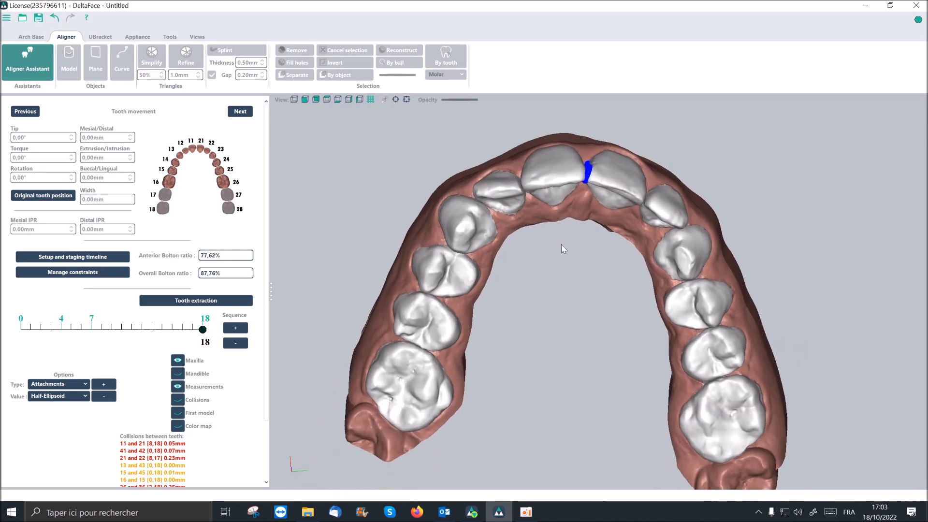
{"action": "mouse_move", "coordinate": [571, 279]}
{"action": "right_mouse_down"}
{"action": "mouse_move", "coordinate": [567, 268]}
{"action": "mouse_move", "coordinate": [569, 276]}
{"action": "right_mouse_up"}
{"action": "middle_click_drag", "start_coordinate": [545, 301], "coordinate": [541, 275]}
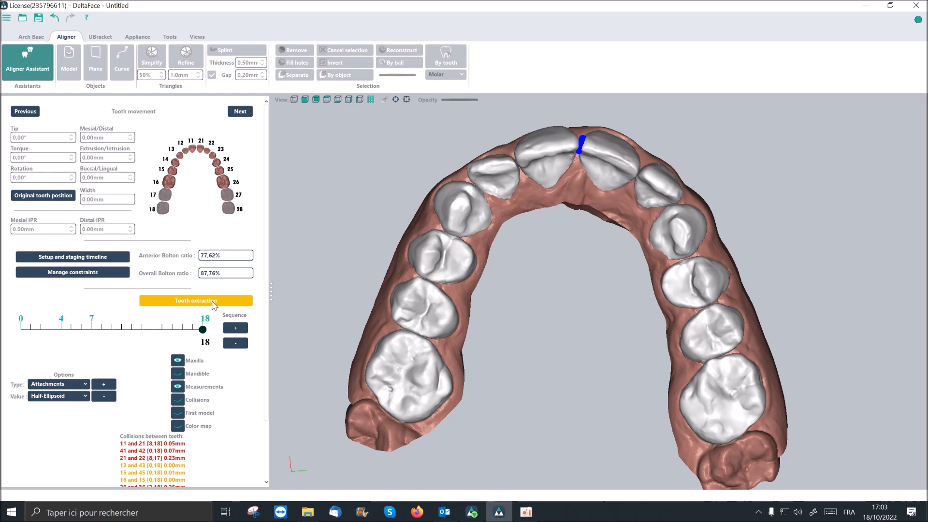
{"action": "left_click", "coordinate": [412, 299]}
{"action": "scroll", "coordinate": [408, 300], "scroll_direction": "up", "scroll_amount": 2}
{"action": "scroll", "coordinate": [406, 298], "scroll_direction": "up", "scroll_amount": 3}
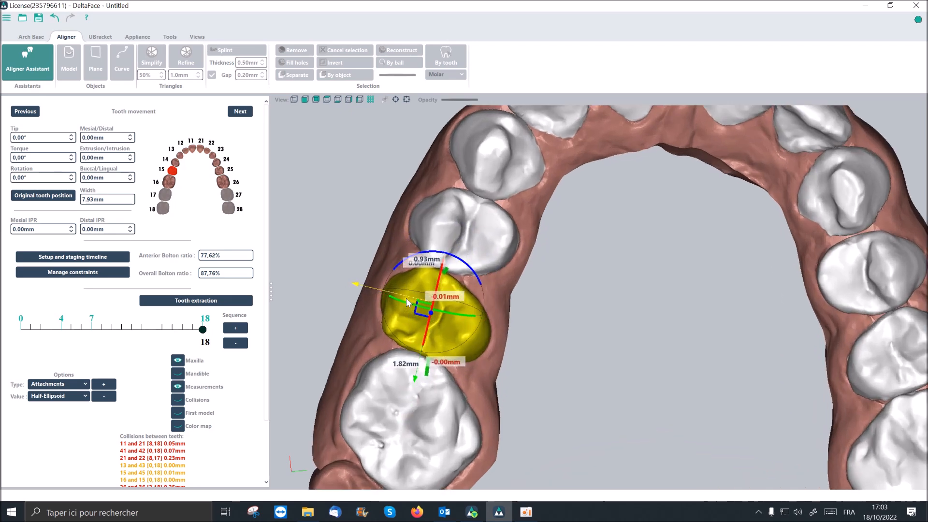
{"action": "left_click", "coordinate": [174, 305]}
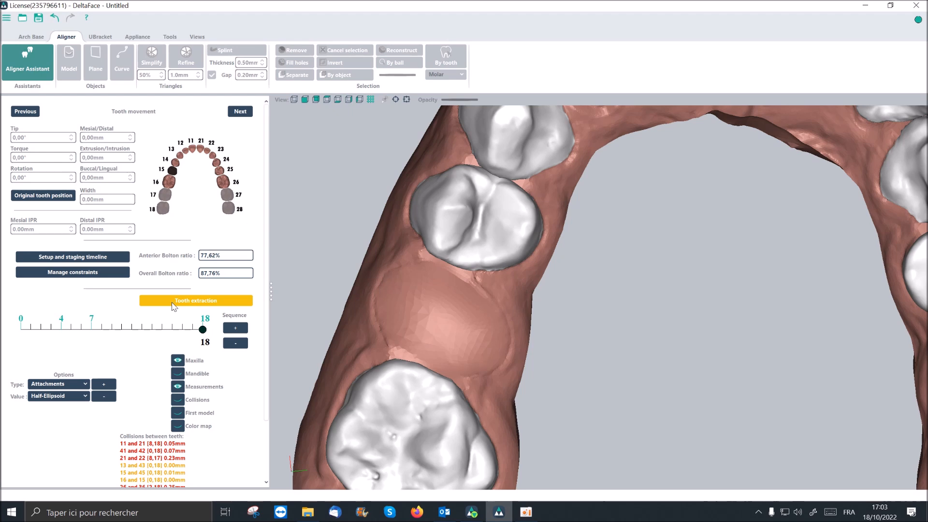
- Add a pontic with value 15, orient it, and place it in the extraction gap between teeth 14 and 16
{"action": "left_click", "coordinate": [85, 385]}
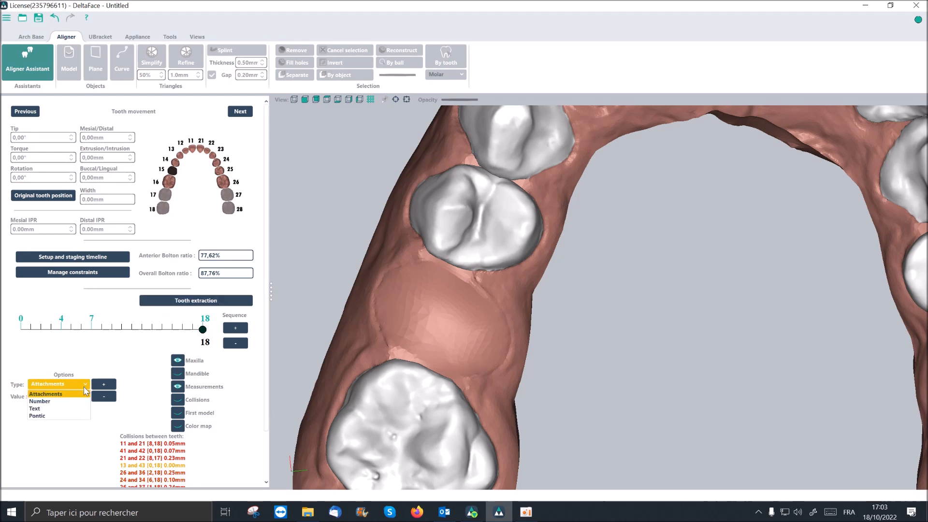
{"action": "left_click", "coordinate": [82, 416]}
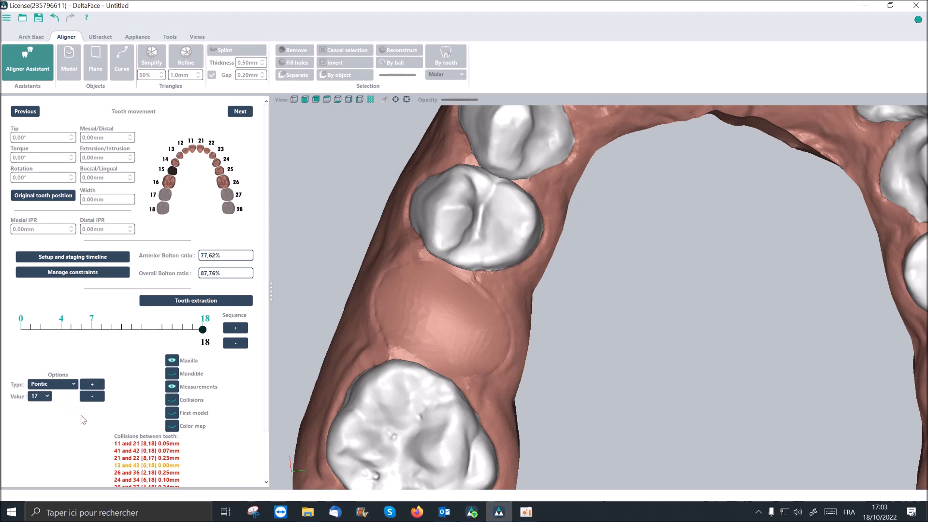
{"action": "left_click", "coordinate": [34, 399]}
{"action": "left_click", "coordinate": [42, 425]}
{"action": "left_click", "coordinate": [93, 387]}
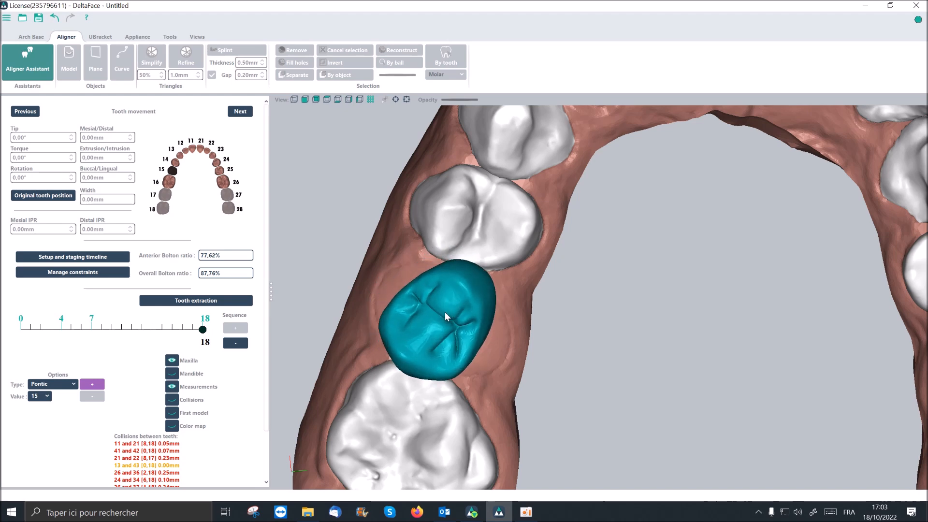
{"action": "left_click", "coordinate": [445, 315]}
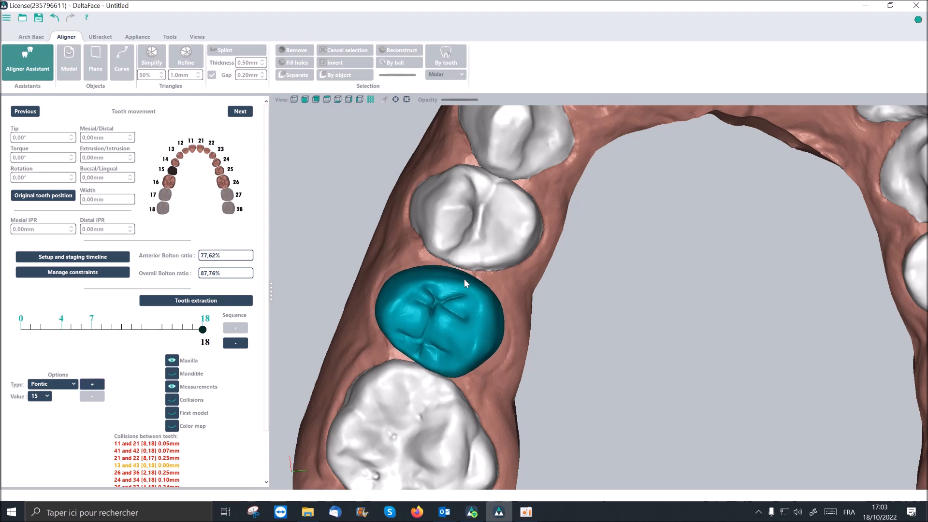
{"action": "left_click_drag", "start_coordinate": [366, 303], "coordinate": [433, 330]}
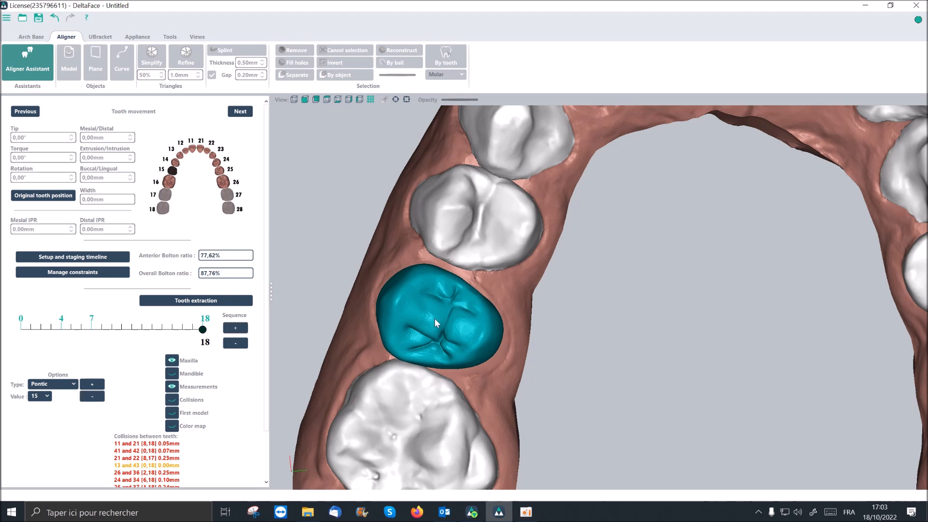
{"action": "scroll", "coordinate": [413, 343], "scroll_direction": "up", "scroll_amount": 3}
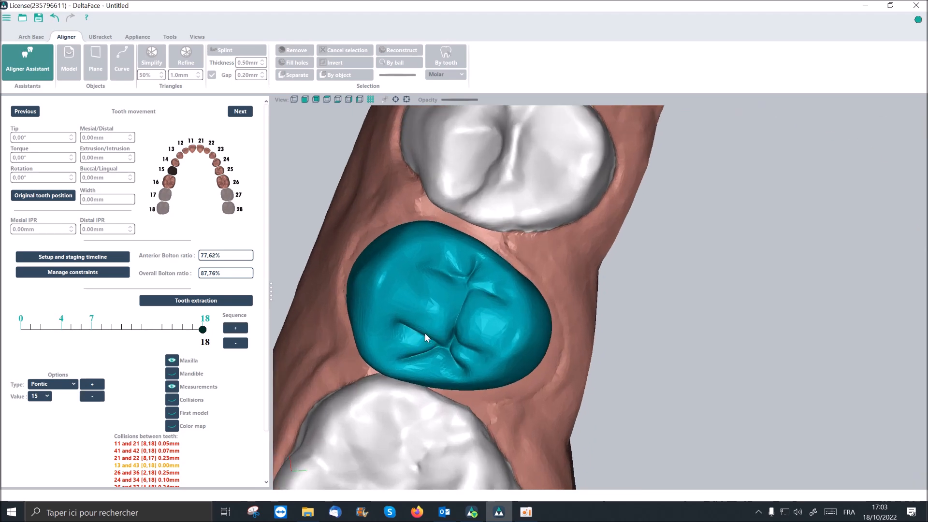
{"action": "left_click", "coordinate": [434, 305]}
- Adjust the pontic in the extraction gap and resize it to a height of about 7.20 mm
{"action": "mouse_move", "coordinate": [475, 233]}
{"action": "left_mouse_down"}
{"action": "mouse_move", "coordinate": [484, 215]}
{"action": "mouse_move", "coordinate": [479, 228]}
{"action": "left_mouse_up"}
{"action": "middle_click_drag", "start_coordinate": [559, 368], "coordinate": [680, 281]}
{"action": "left_click_drag", "start_coordinate": [588, 213], "coordinate": [633, 304]}
{"action": "middle_click_drag", "start_coordinate": [802, 308], "coordinate": [820, 308]}
{"action": "left_click_drag", "start_coordinate": [645, 405], "coordinate": [654, 404]}
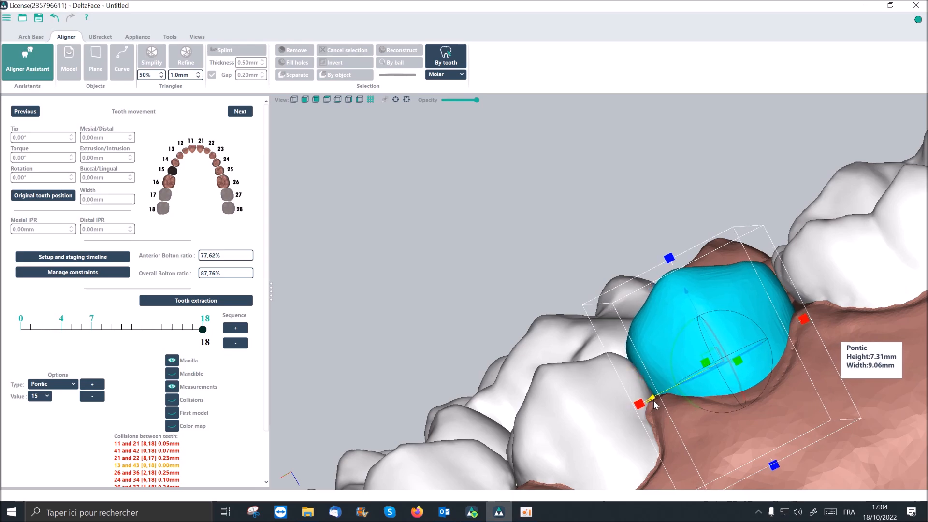
{"action": "middle_click_drag", "start_coordinate": [807, 292], "coordinate": [757, 236]}
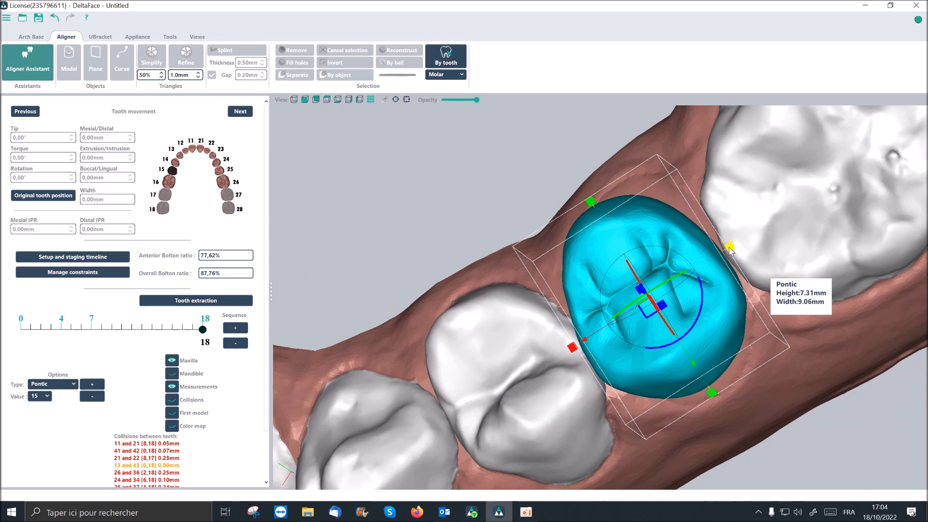
{"action": "left_click_drag", "start_coordinate": [730, 252], "coordinate": [728, 250]}
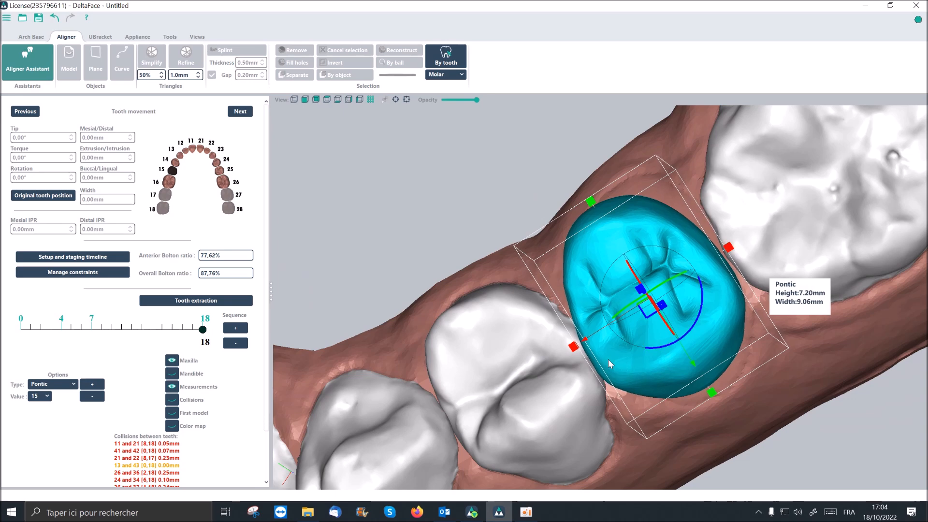
- Shift the pontic between the adjacent teeth and lower it toward the gum
{"action": "left_click_drag", "start_coordinate": [585, 343], "coordinate": [588, 344]}
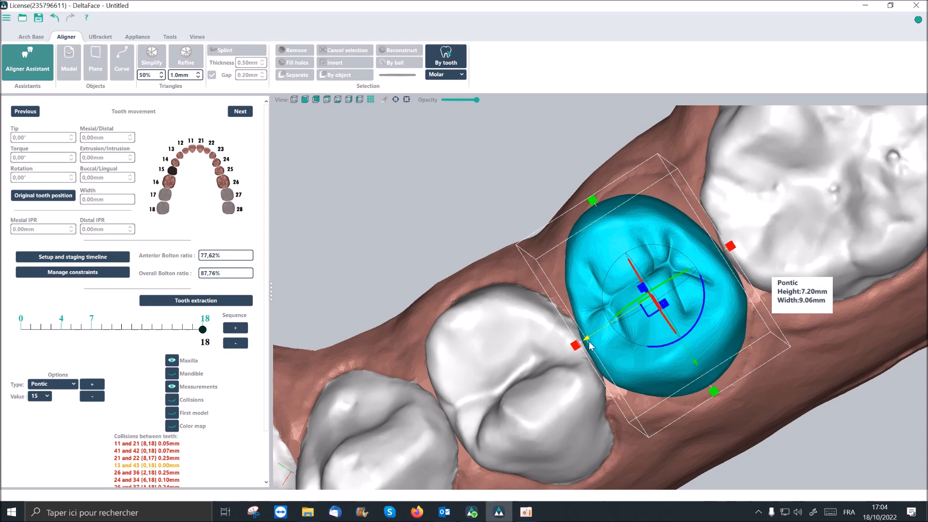
{"action": "middle_click_drag", "start_coordinate": [598, 387], "coordinate": [568, 321]}
{"action": "middle_click_drag", "start_coordinate": [471, 351], "coordinate": [451, 200]}
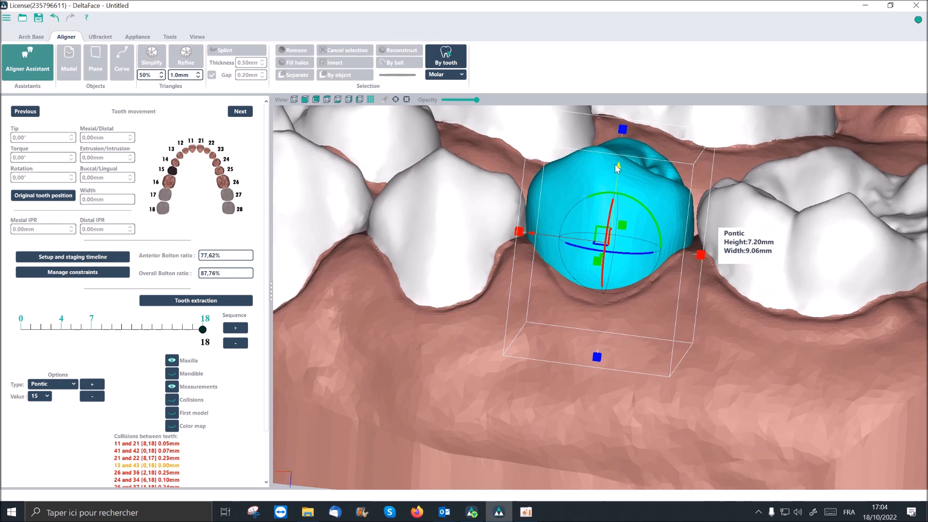
{"action": "left_click_drag", "start_coordinate": [619, 167], "coordinate": [622, 175]}
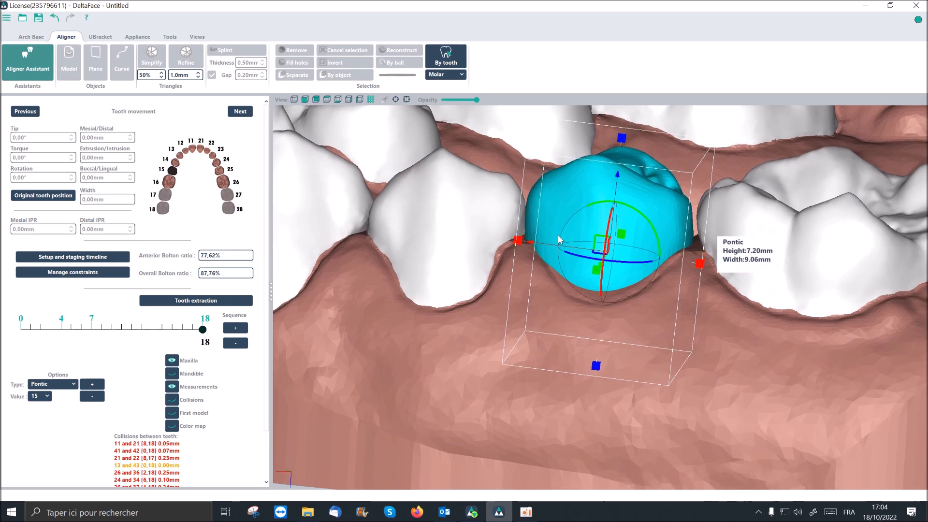
{"action": "left_click_drag", "start_coordinate": [534, 247], "coordinate": [536, 247]}
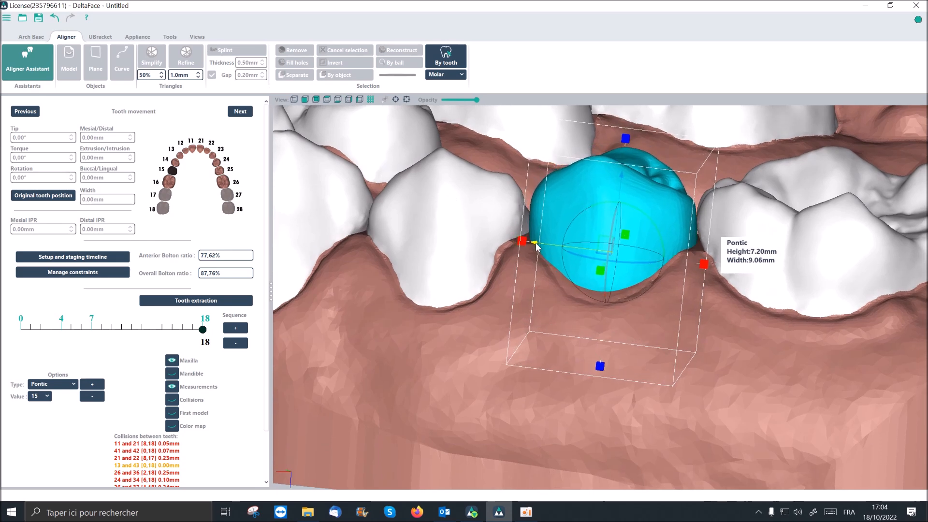
{"action": "middle_click_drag", "start_coordinate": [747, 214], "coordinate": [748, 290]}
{"action": "scroll", "coordinate": [749, 291], "scroll_direction": "down", "scroll_amount": 2}
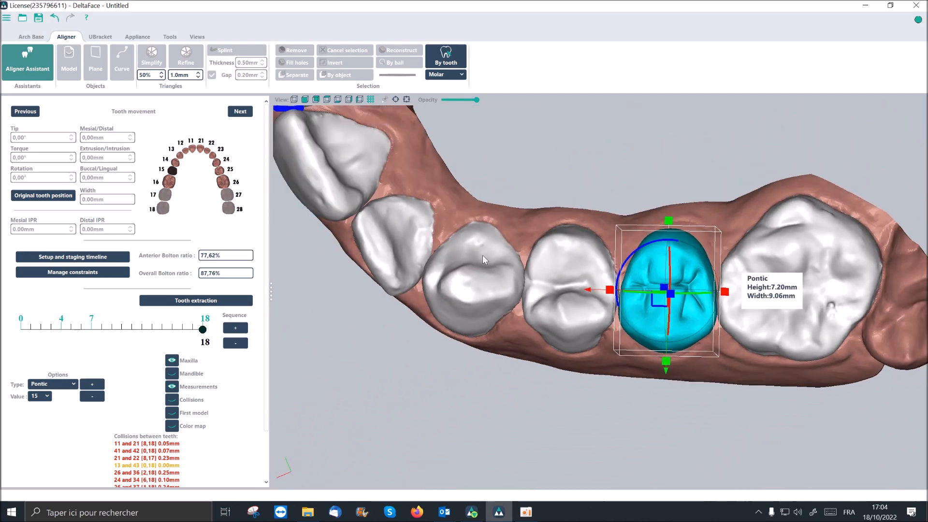
{"action": "middle_click_drag", "start_coordinate": [482, 254], "coordinate": [412, 185]}
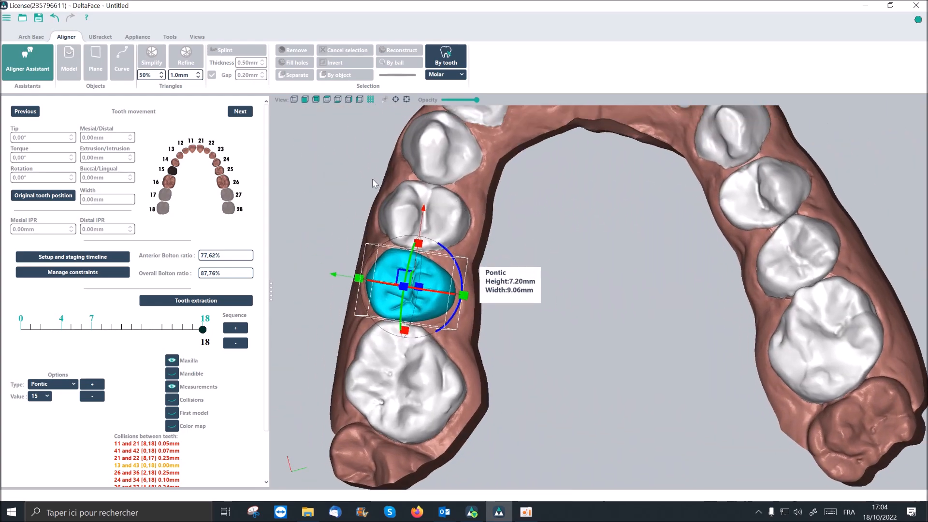
- Undo all pontic adjustments, the pontic itself, and the extraction of tooth 15
{"action": "left_click", "coordinate": [56, 19]}
{"action": "left_click", "coordinate": [56, 19]}
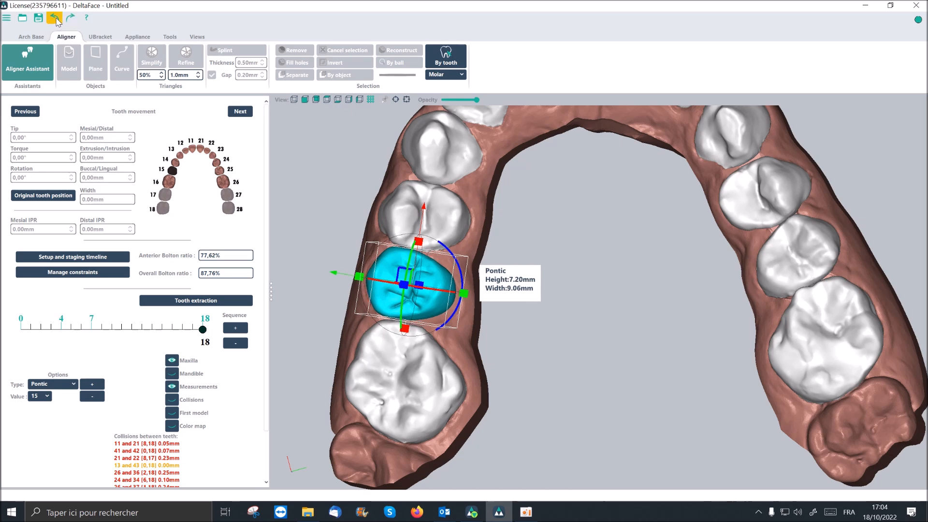
{"action": "left_click", "coordinate": [56, 19]}
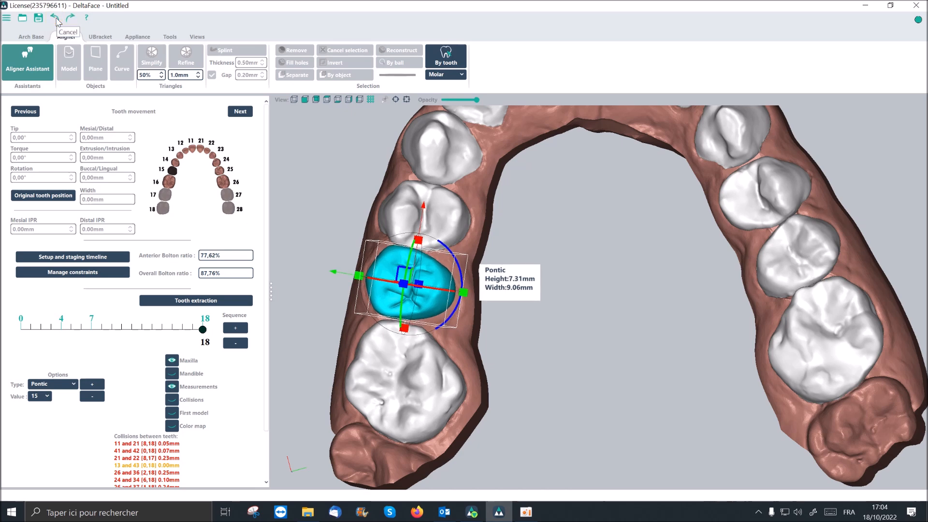
{"action": "left_click", "coordinate": [56, 20]}
{"action": "left_click", "coordinate": [56, 19]}
{"action": "left_click", "coordinate": [56, 19]}
{"action": "left_click", "coordinate": [56, 20]}
{"action": "left_click", "coordinate": [56, 20]}
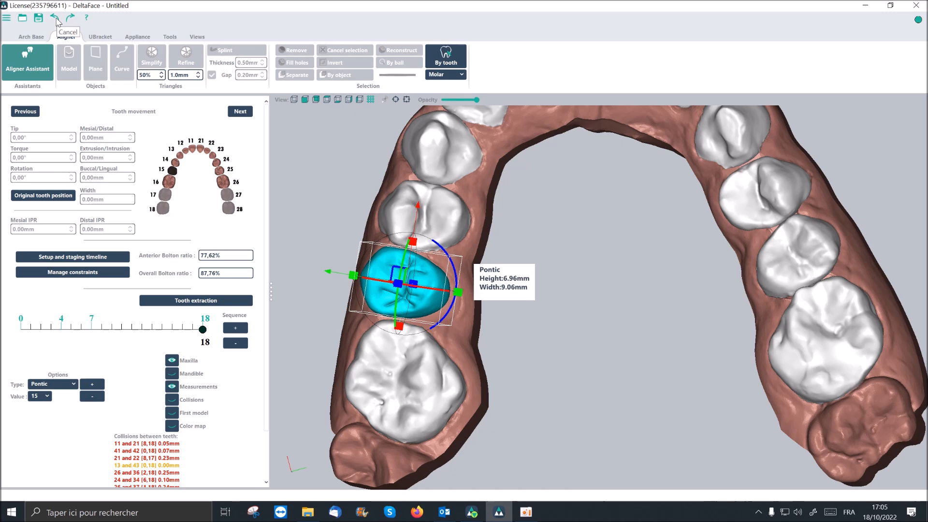
{"action": "left_click", "coordinate": [56, 20]}
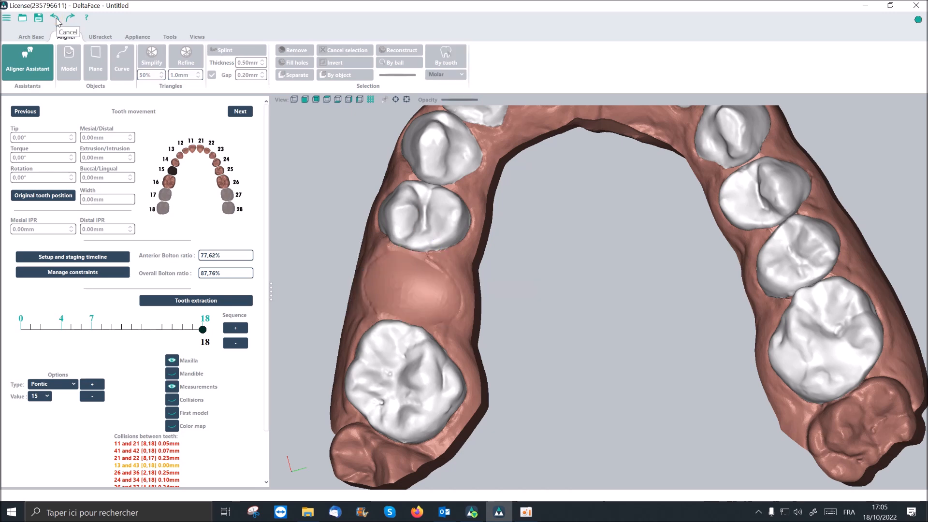
{"action": "left_click", "coordinate": [56, 19]}
{"action": "scroll", "coordinate": [440, 238], "scroll_direction": "down", "scroll_amount": 5}
{"action": "middle_click_drag", "start_coordinate": [465, 248], "coordinate": [477, 250]}
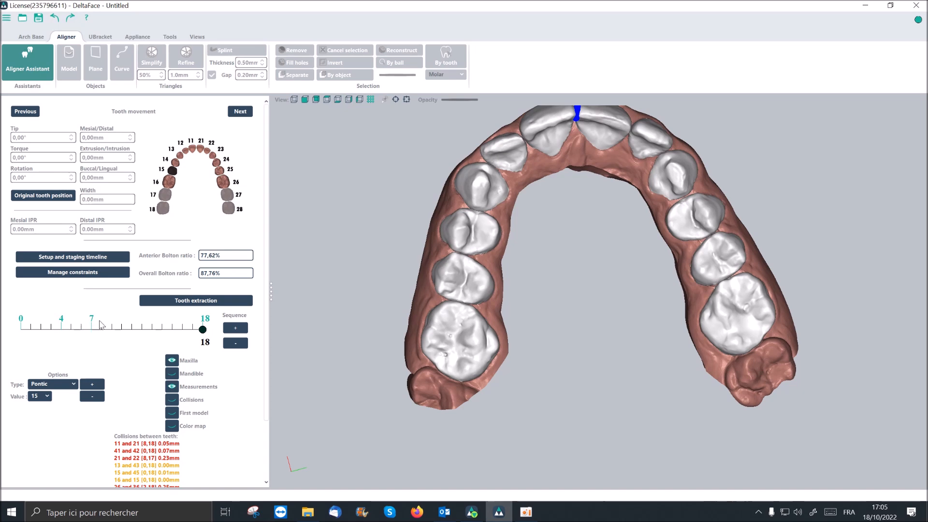
- Show the maxilla from its lateral side and set the staging timeline to step 4
{"action": "mouse_move", "coordinate": [498, 223]}
{"action": "left_mouse_down"}
{"action": "mouse_move", "coordinate": [525, 227]}
{"action": "mouse_move", "coordinate": [538, 324]}
{"action": "mouse_move", "coordinate": [454, 228]}
{"action": "mouse_move", "coordinate": [482, 239]}
{"action": "mouse_move", "coordinate": [511, 225]}
{"action": "mouse_move", "coordinate": [502, 238]}
{"action": "left_mouse_up"}
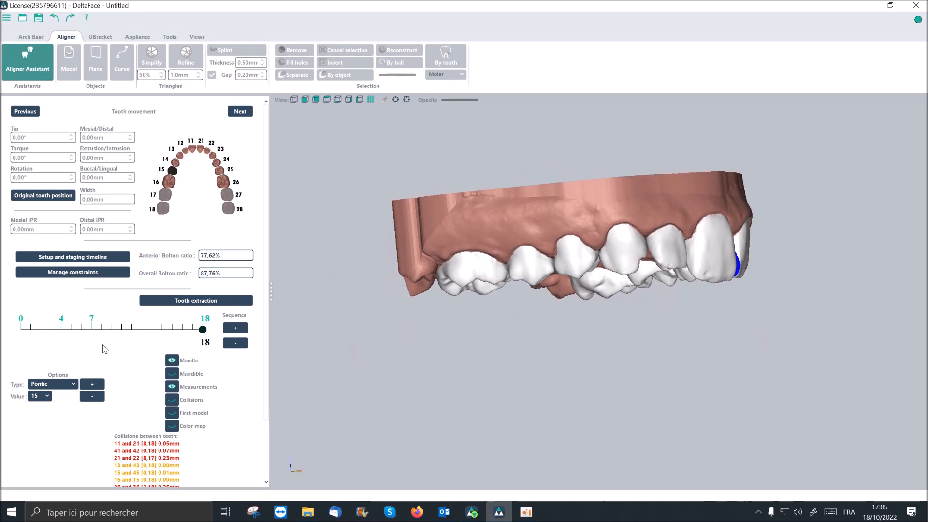
{"action": "left_click_drag", "start_coordinate": [203, 329], "coordinate": [15, 322]}
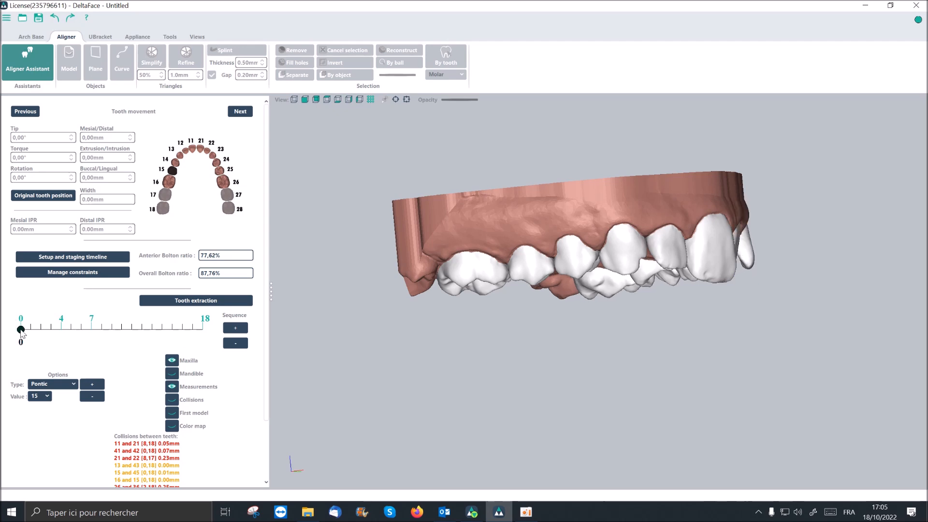
{"action": "left_click_drag", "start_coordinate": [22, 334], "coordinate": [62, 334]}
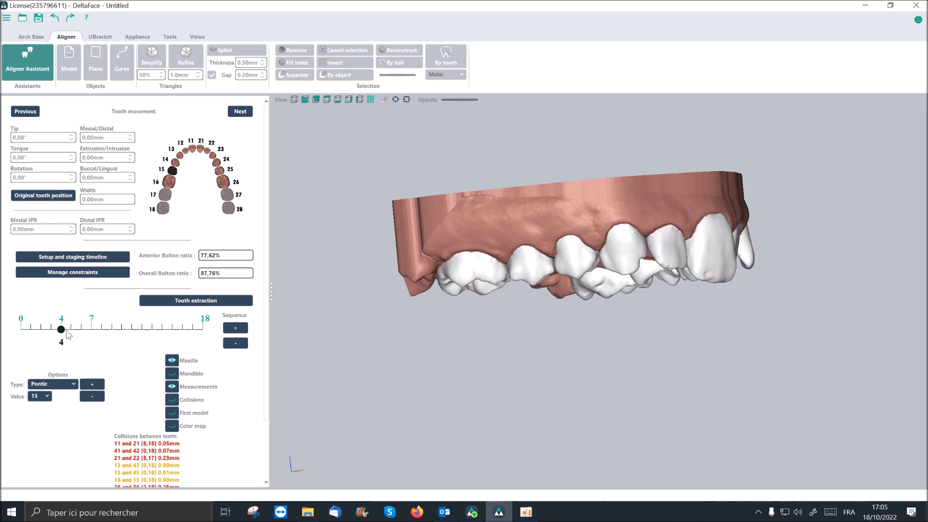
- Place a Half-Ellipsoid attachment on the front surface of upper central incisor 21
{"action": "left_click", "coordinate": [74, 389]}
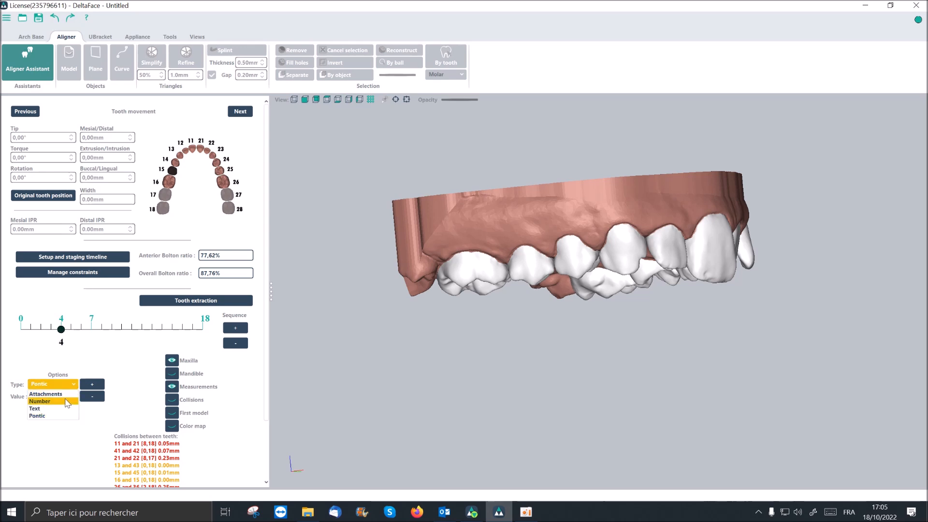
{"action": "left_click", "coordinate": [67, 394]}
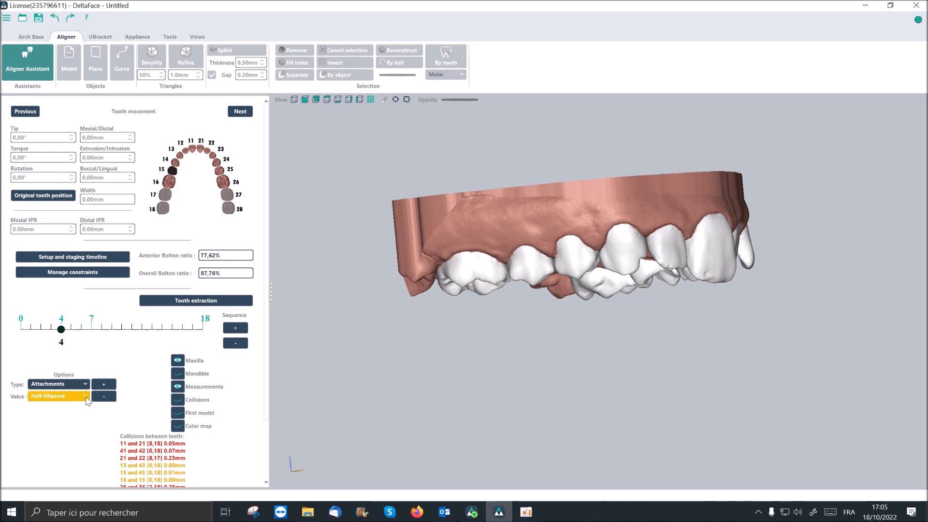
{"action": "left_click", "coordinate": [88, 397]}
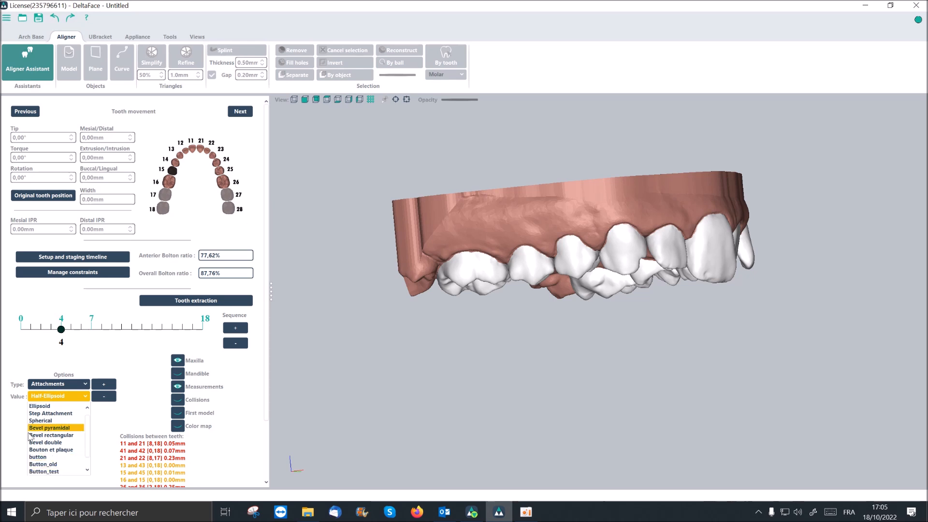
{"action": "left_click_drag", "start_coordinate": [88, 437], "coordinate": [90, 420]}
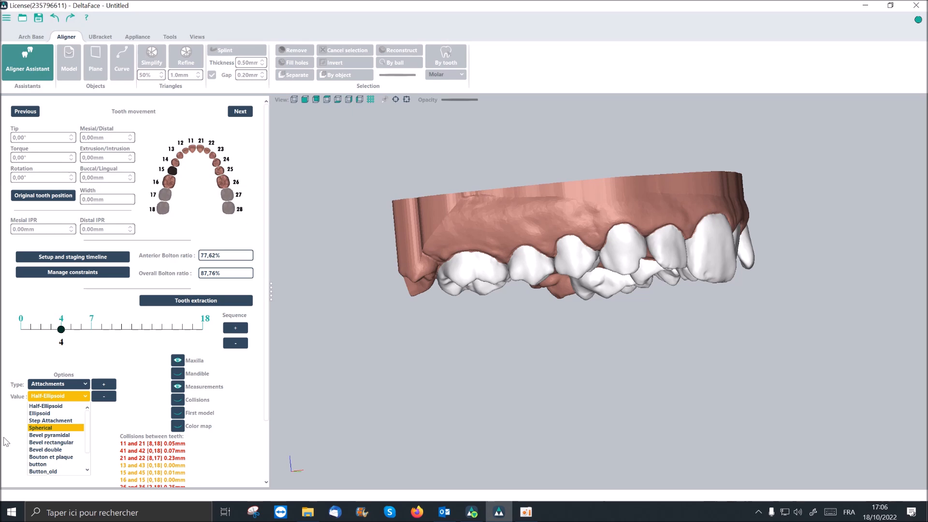
{"action": "left_click", "coordinate": [58, 407]}
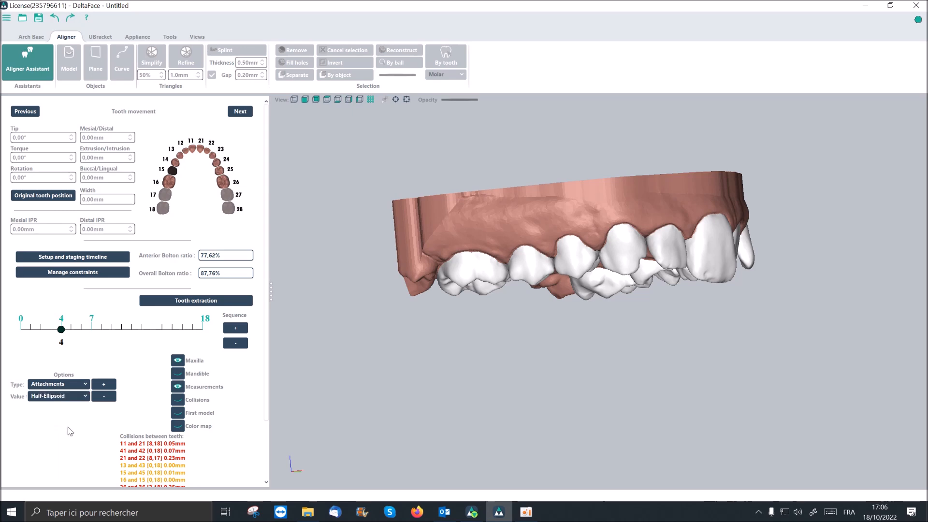
{"action": "left_click", "coordinate": [107, 384]}
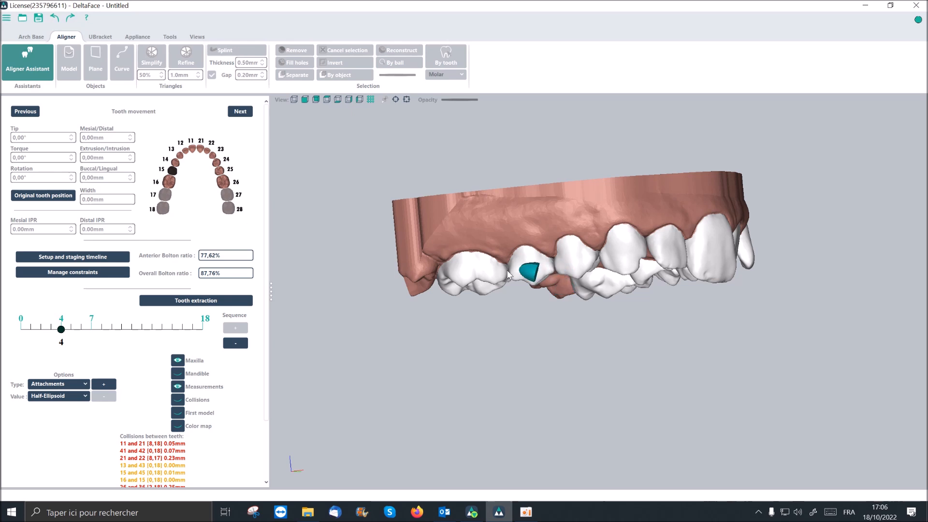
{"action": "middle_click_drag", "start_coordinate": [665, 250], "coordinate": [602, 251]}
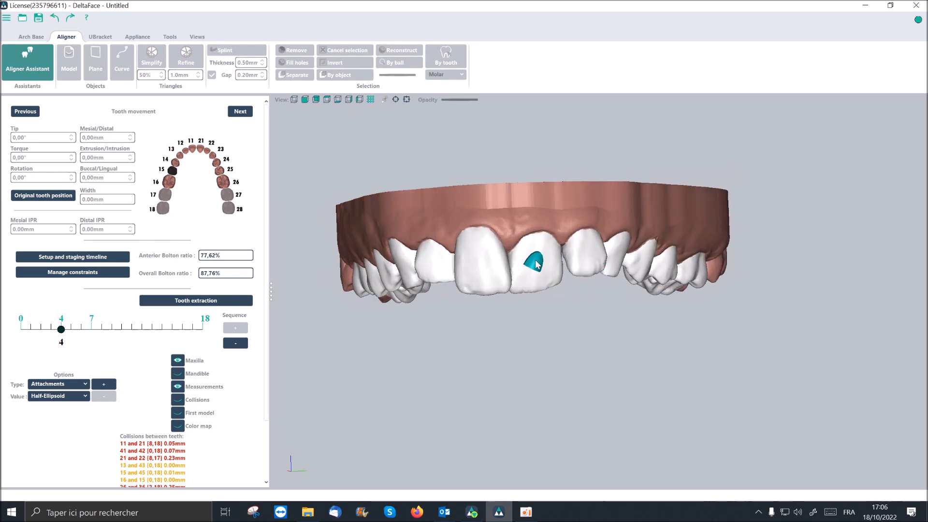
{"action": "scroll", "coordinate": [536, 264], "scroll_direction": "up", "scroll_amount": 5}
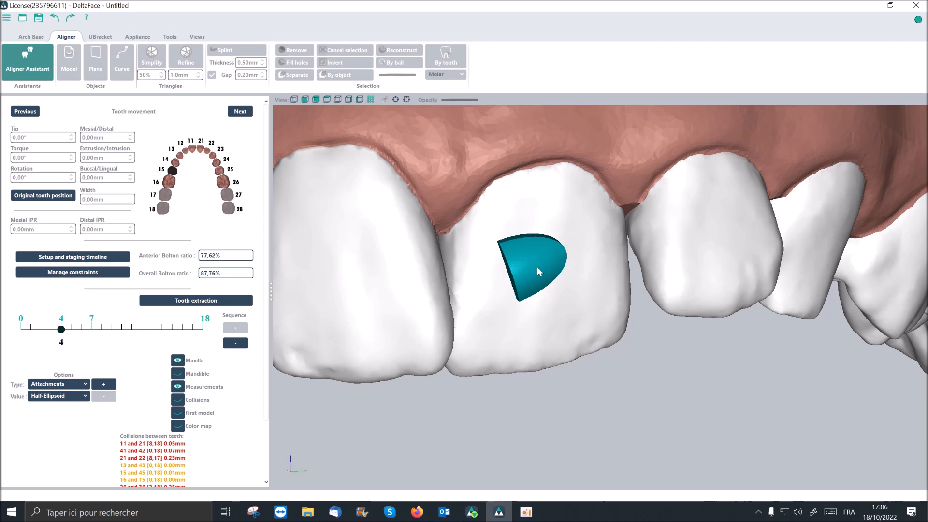
{"action": "left_click", "coordinate": [537, 267]}
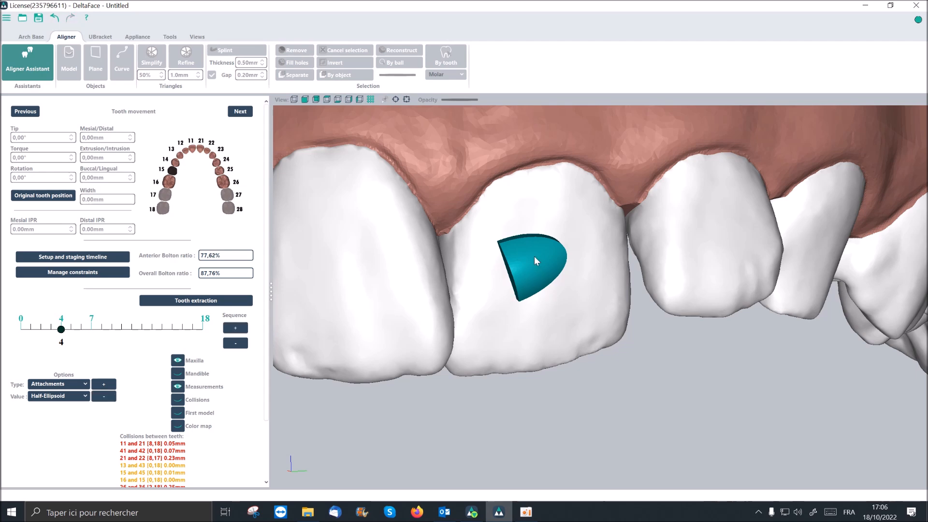
- Resize the attachment on tooth 21 to a height of about 2.85 mm and a width of about 1.99 mm
{"action": "left_click", "coordinate": [534, 256]}
{"action": "scroll", "coordinate": [535, 259], "scroll_direction": "up", "scroll_amount": 5}
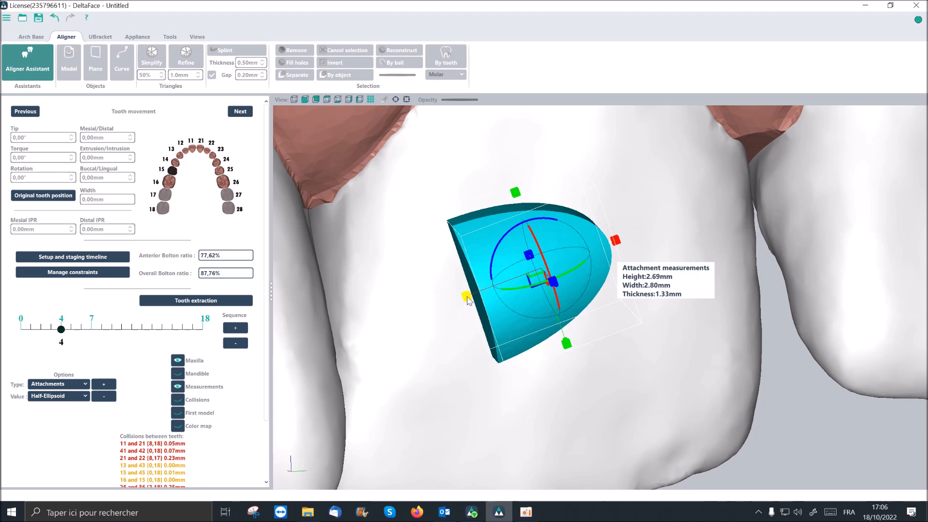
{"action": "mouse_move", "coordinate": [467, 300]}
{"action": "left_mouse_down"}
{"action": "mouse_move", "coordinate": [383, 329]}
{"action": "mouse_move", "coordinate": [450, 302]}
{"action": "left_mouse_up"}
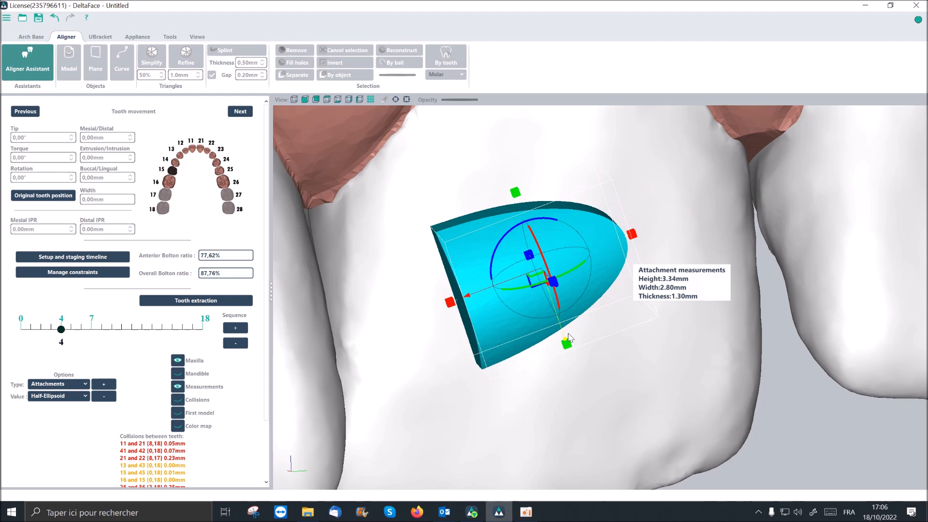
{"action": "mouse_move", "coordinate": [567, 348]}
{"action": "left_mouse_down"}
{"action": "mouse_move", "coordinate": [595, 410]}
{"action": "mouse_move", "coordinate": [562, 332]}
{"action": "left_mouse_up"}
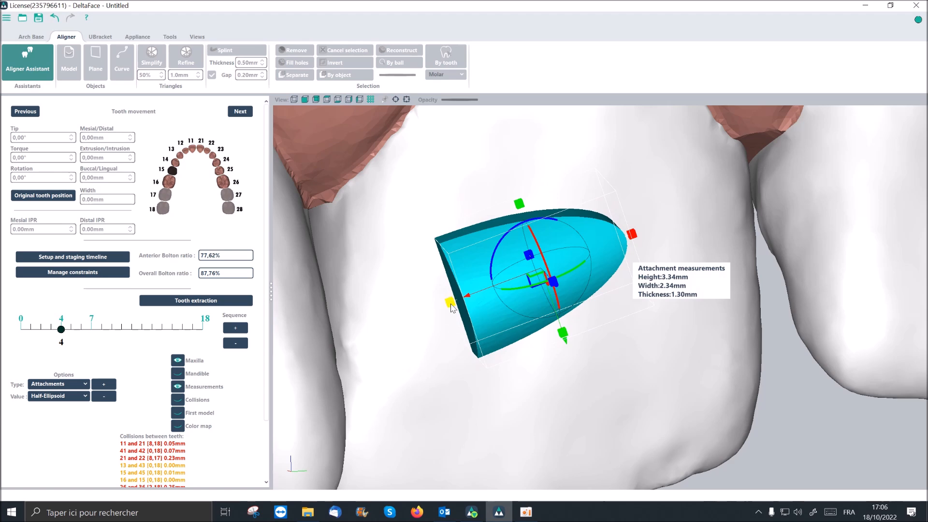
{"action": "left_click_drag", "start_coordinate": [450, 308], "coordinate": [488, 369]}
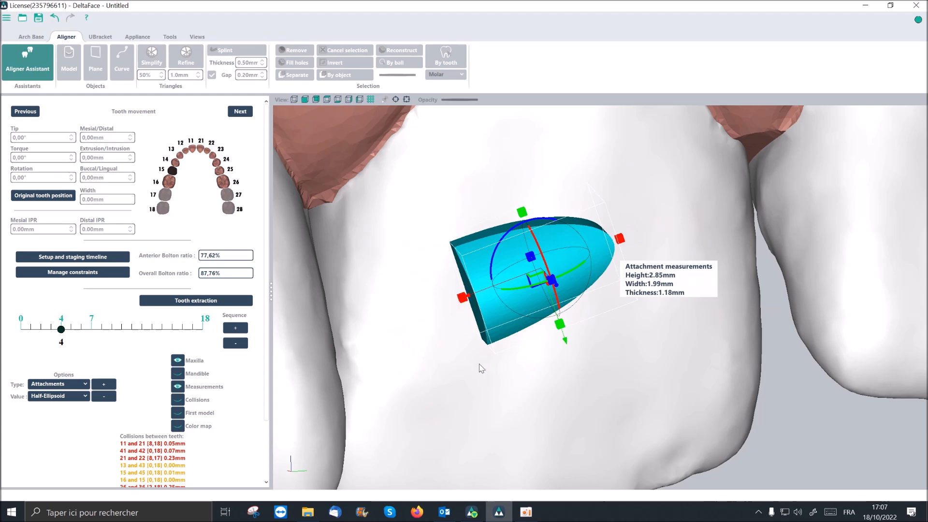
- Adjust the depth of the attachment on tooth 21 from below, giving it a thickness of about 1.27 mm
{"action": "middle_click_drag", "start_coordinate": [552, 374], "coordinate": [442, 286]}
{"action": "scroll", "coordinate": [441, 287], "scroll_direction": "down", "scroll_amount": 3}
{"action": "right_click_drag", "start_coordinate": [441, 286], "coordinate": [451, 301]}
{"action": "middle_click_drag", "start_coordinate": [531, 379], "coordinate": [440, 157]}
{"action": "right_click_drag", "start_coordinate": [440, 156], "coordinate": [457, 202]}
{"action": "middle_click_drag", "start_coordinate": [561, 401], "coordinate": [452, 106]}
{"action": "right_click_drag", "start_coordinate": [454, 116], "coordinate": [456, 125]}
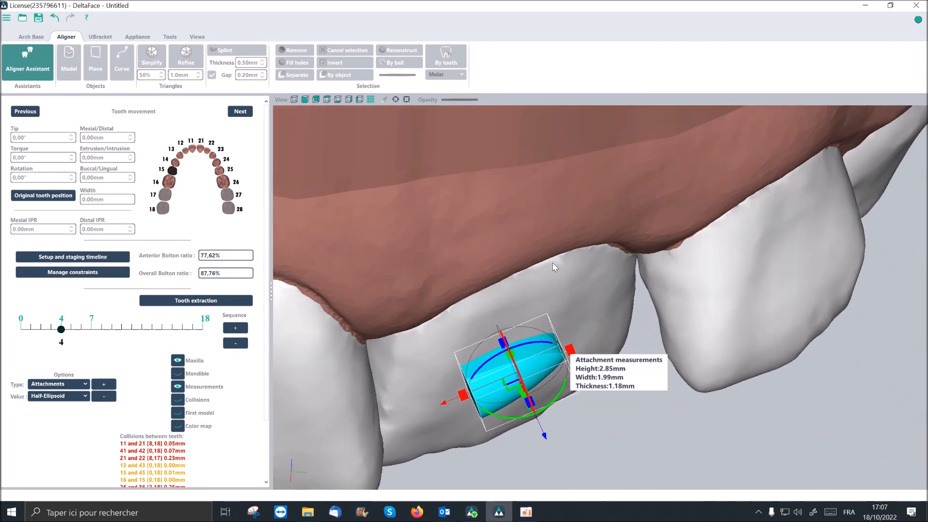
{"action": "middle_click_drag", "start_coordinate": [553, 263], "coordinate": [526, 225]}
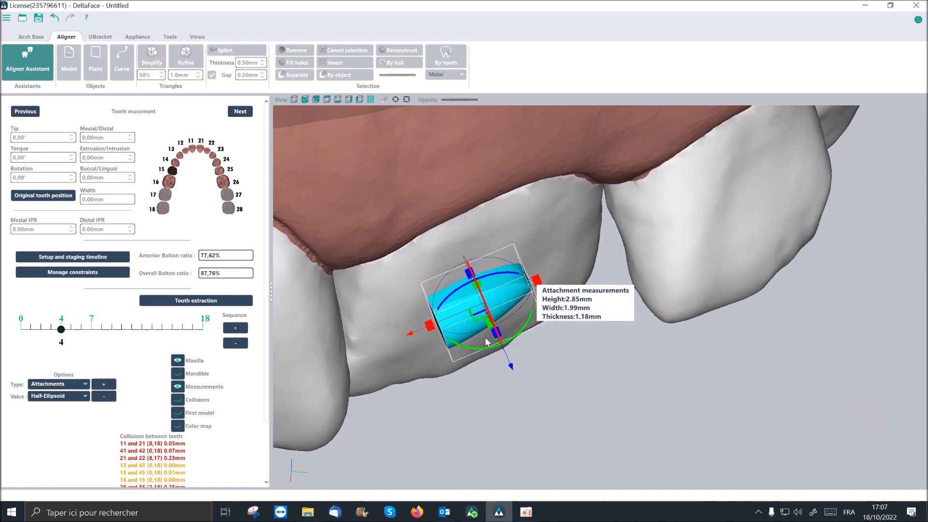
{"action": "left_click_drag", "start_coordinate": [496, 338], "coordinate": [496, 339]}
{"action": "mouse_move", "coordinate": [512, 371]}
{"action": "left_mouse_down"}
{"action": "mouse_move", "coordinate": [518, 383]}
{"action": "mouse_move", "coordinate": [515, 362]}
{"action": "left_mouse_up"}
{"action": "right_click_drag", "start_coordinate": [550, 367], "coordinate": [549, 358]}
{"action": "scroll", "coordinate": [538, 260], "scroll_direction": "down", "scroll_amount": 5}
{"action": "middle_click_drag", "start_coordinate": [538, 243], "coordinate": [505, 271]}
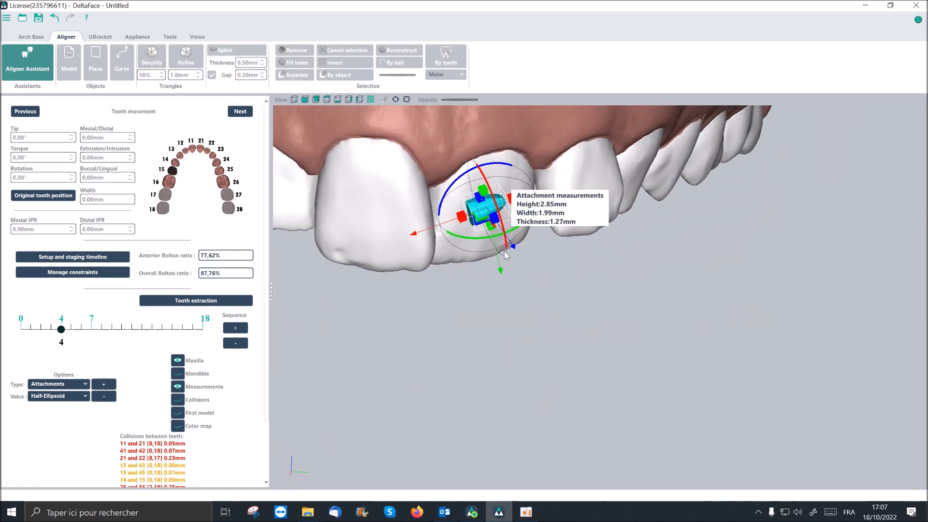
- Duplicate the attachment on tooth 21 and place the copy on the front surface of tooth 22
{"action": "scroll", "coordinate": [505, 269], "scroll_direction": "up", "scroll_amount": 5}
{"action": "middle_click_drag", "start_coordinate": [456, 230], "coordinate": [460, 376]}
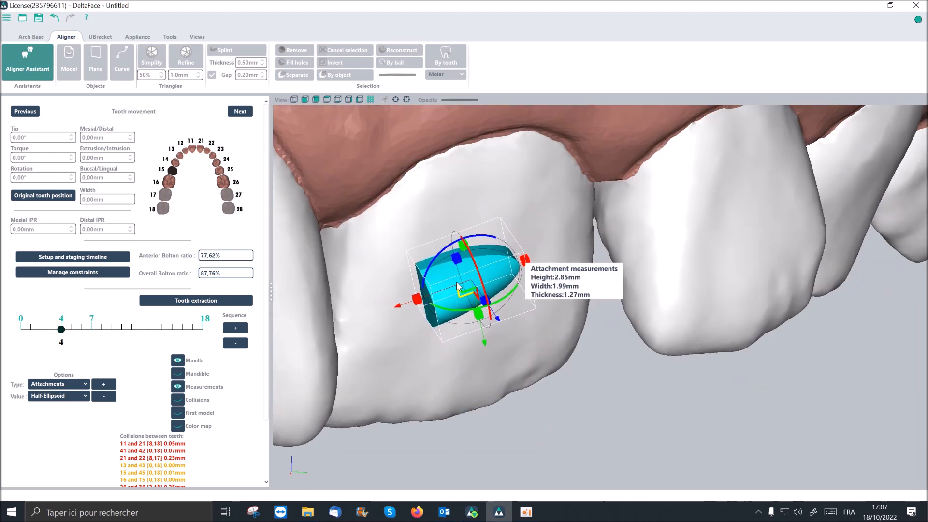
{"action": "right_click", "coordinate": [444, 272]}
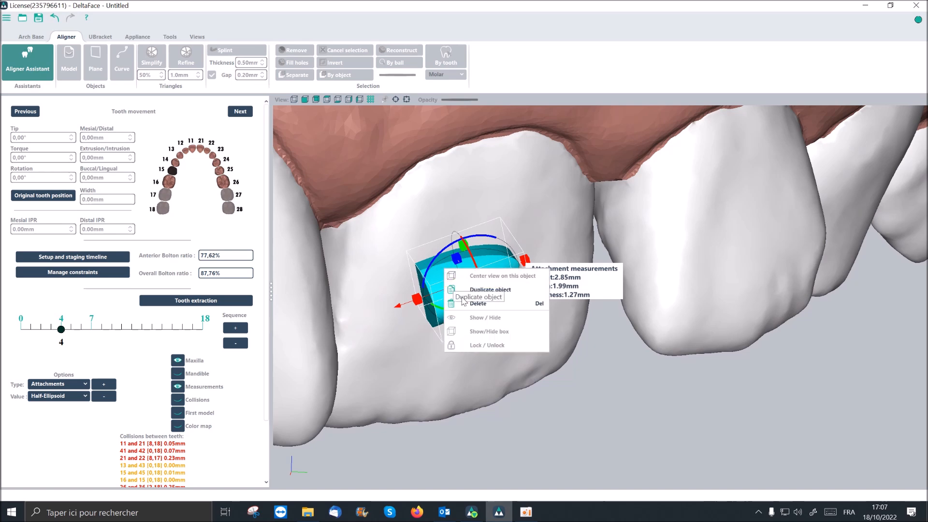
{"action": "left_click", "coordinate": [502, 295]}
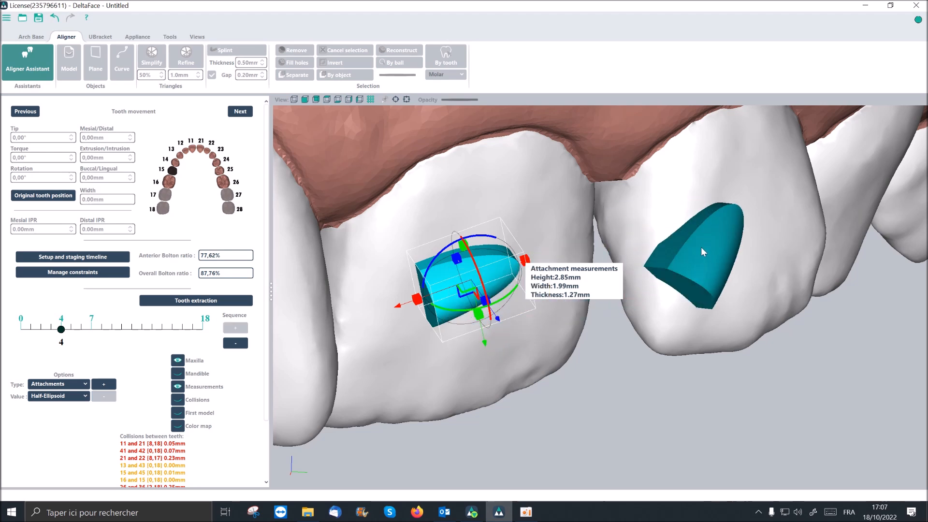
{"action": "scroll", "coordinate": [701, 248], "scroll_direction": "down", "scroll_amount": 2}
{"action": "scroll", "coordinate": [700, 248], "scroll_direction": "down", "scroll_amount": 1}
{"action": "middle_click_drag", "start_coordinate": [701, 248], "coordinate": [676, 245]}
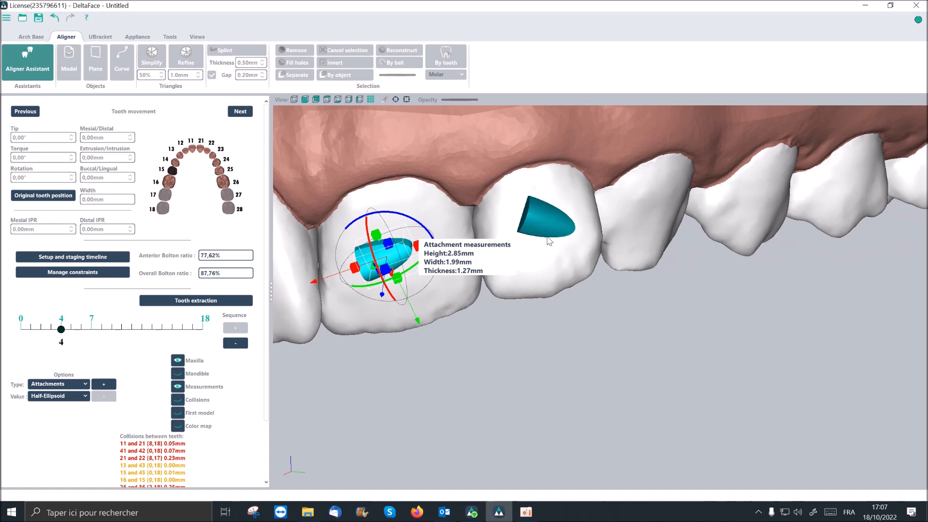
{"action": "left_click", "coordinate": [555, 230]}
{"action": "scroll", "coordinate": [563, 259], "scroll_direction": "down", "scroll_amount": 3}
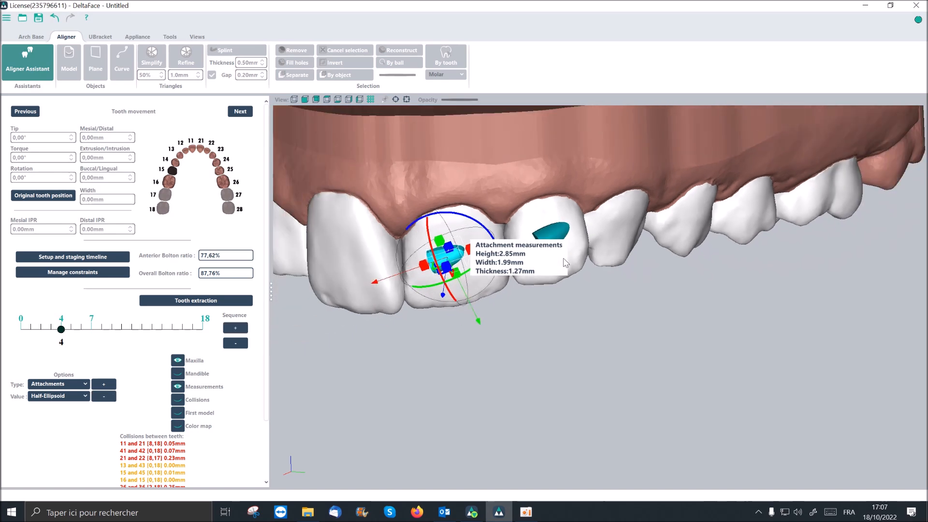
- Add the stage number marking to the maxillary base above the right molar, adjusting its orientation and size
{"action": "middle_click_drag", "start_coordinate": [416, 252], "coordinate": [481, 302]}
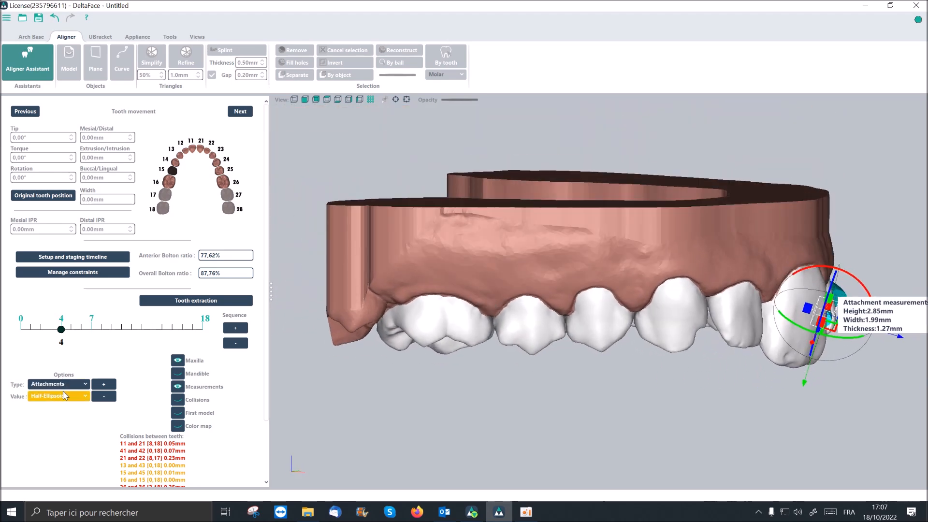
{"action": "left_click", "coordinate": [86, 385]}
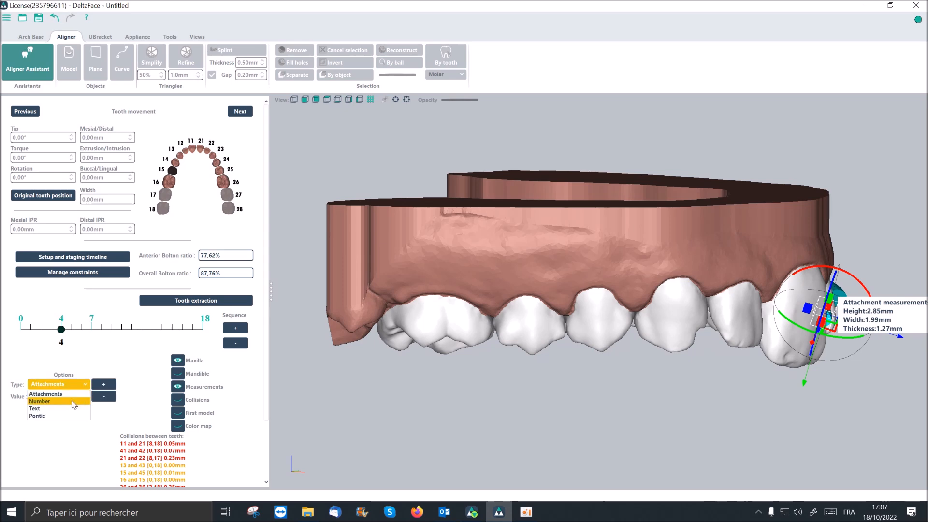
{"action": "left_click", "coordinate": [73, 403]}
{"action": "left_click", "coordinate": [103, 386]}
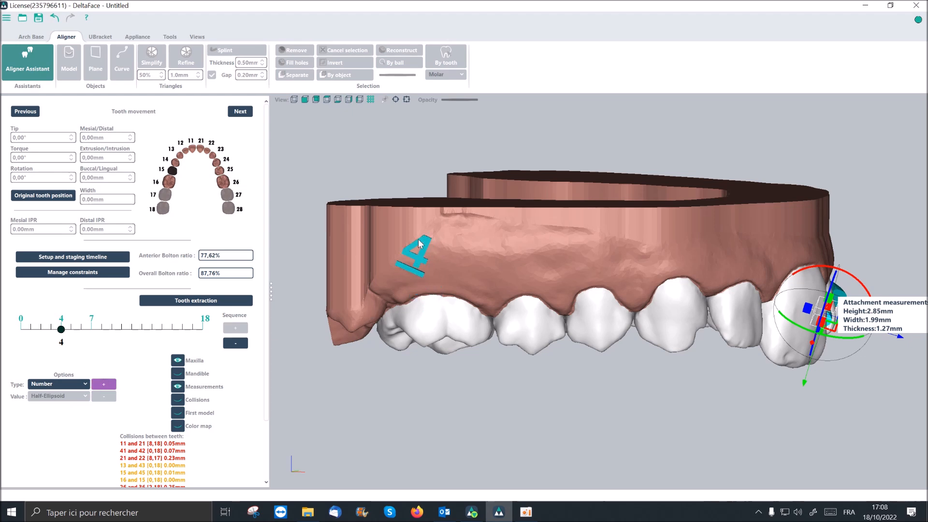
{"action": "scroll", "coordinate": [408, 242], "scroll_direction": "down", "scroll_amount": 1}
{"action": "scroll", "coordinate": [408, 241], "scroll_direction": "down", "scroll_amount": 1}
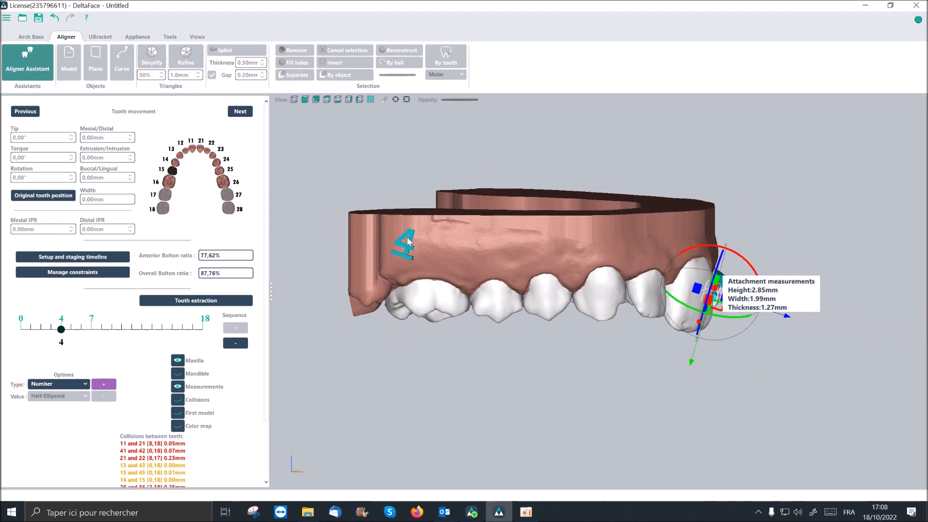
{"action": "scroll", "coordinate": [408, 242], "scroll_direction": "up", "scroll_amount": 2}
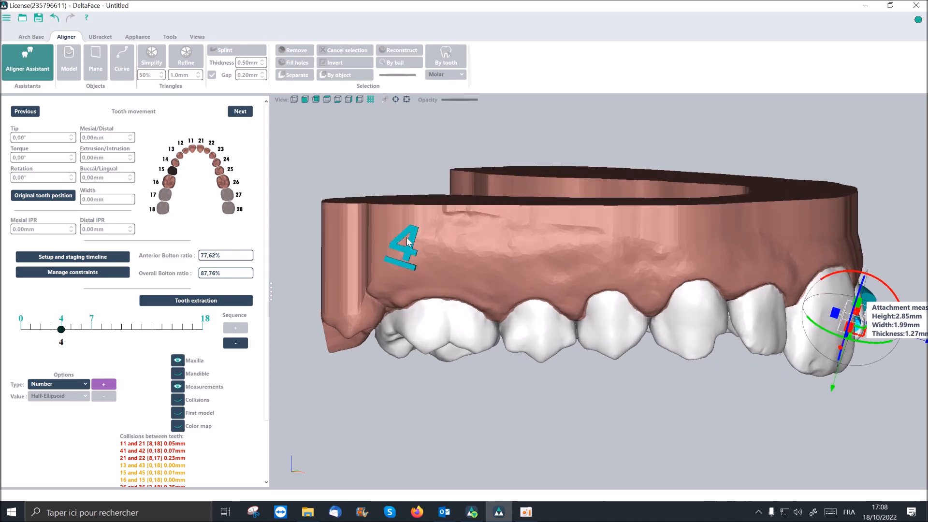
{"action": "scroll", "coordinate": [408, 242], "scroll_direction": "down", "scroll_amount": 1}
{"action": "scroll", "coordinate": [410, 240], "scroll_direction": "up", "scroll_amount": 2}
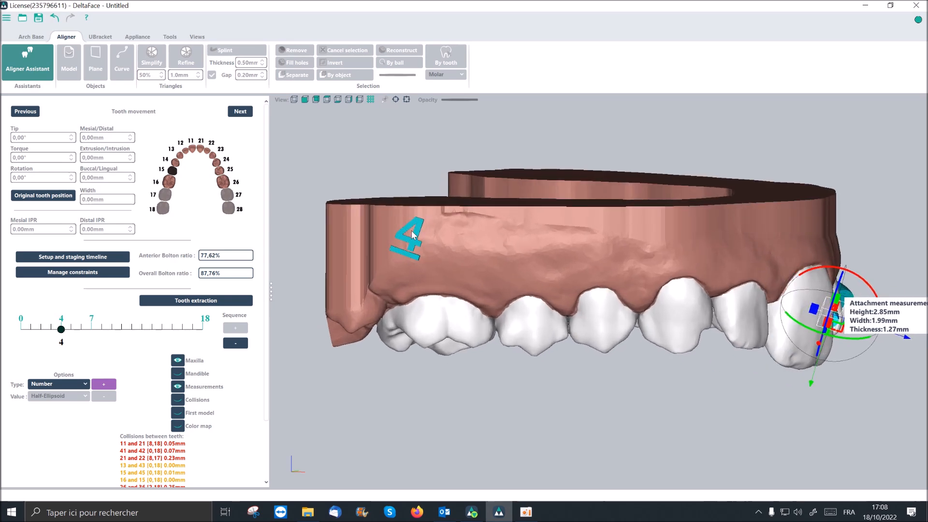
{"action": "scroll", "coordinate": [412, 234], "scroll_direction": "down", "scroll_amount": 2}
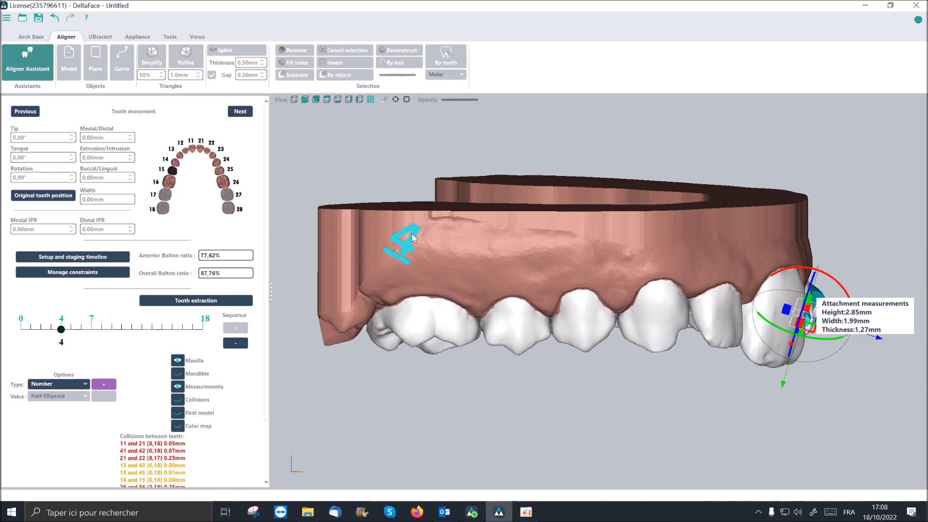
{"action": "left_click", "coordinate": [407, 233]}
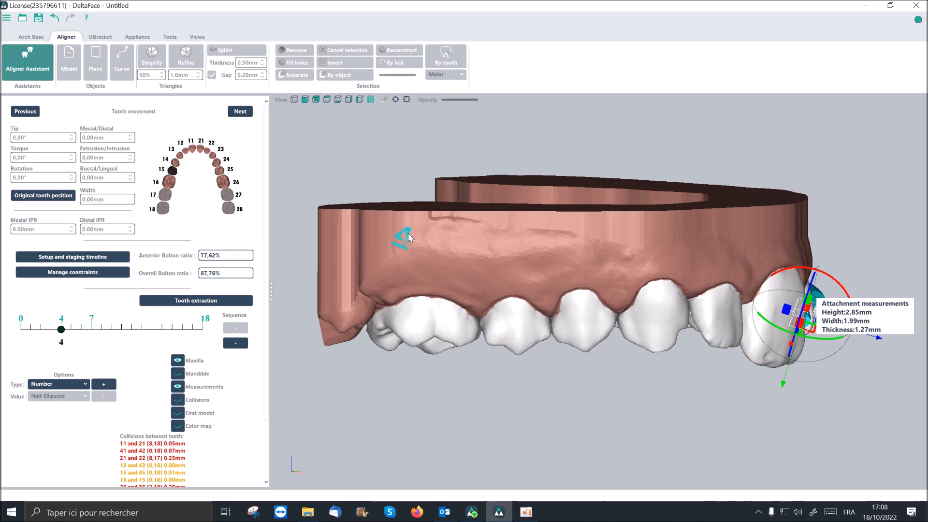
{"action": "left_click_drag", "start_coordinate": [406, 232], "coordinate": [412, 237]}
- Set the staging timeline to step 0 and check the number marking on the maxillary base
{"action": "middle_click_drag", "start_coordinate": [432, 268], "coordinate": [477, 223]}
{"action": "scroll", "coordinate": [477, 226], "scroll_direction": "up", "scroll_amount": 3}
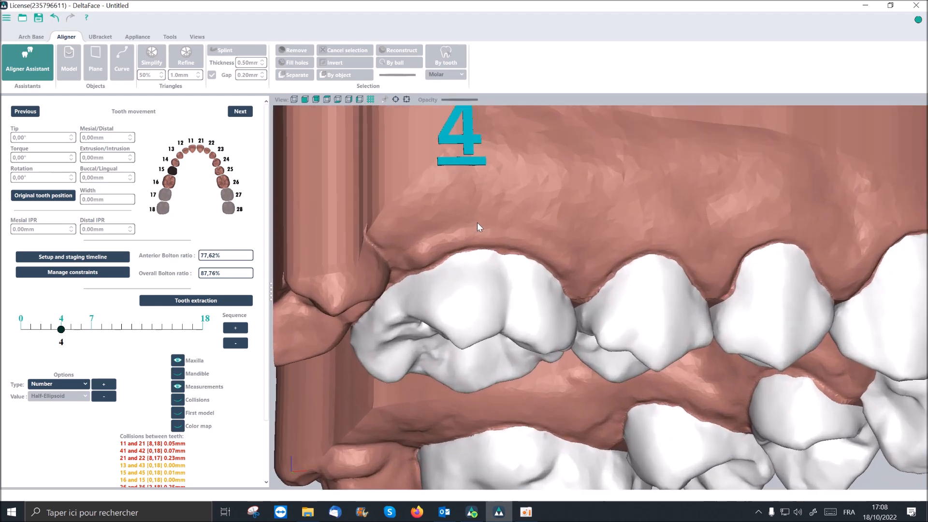
{"action": "scroll", "coordinate": [442, 271], "scroll_direction": "down", "scroll_amount": 3}
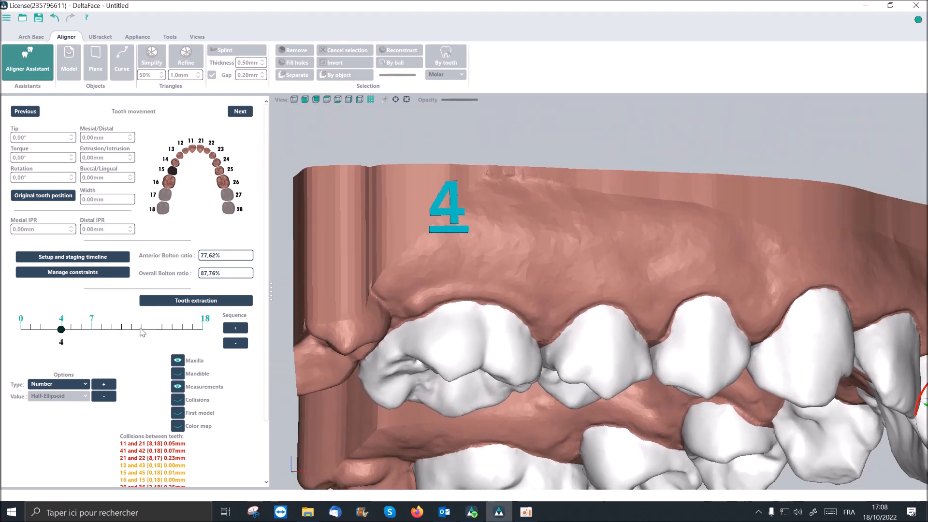
{"action": "left_click_drag", "start_coordinate": [63, 330], "coordinate": [16, 334]}
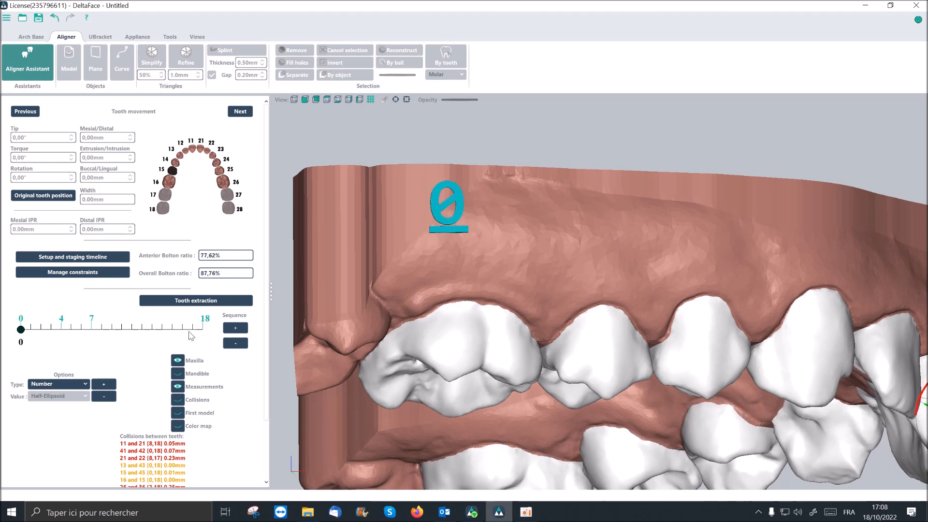
- Add the text marking "test" to the maxillary base beside the stage number, above the right premolars
{"action": "scroll", "coordinate": [431, 328], "scroll_direction": "down", "scroll_amount": 5}
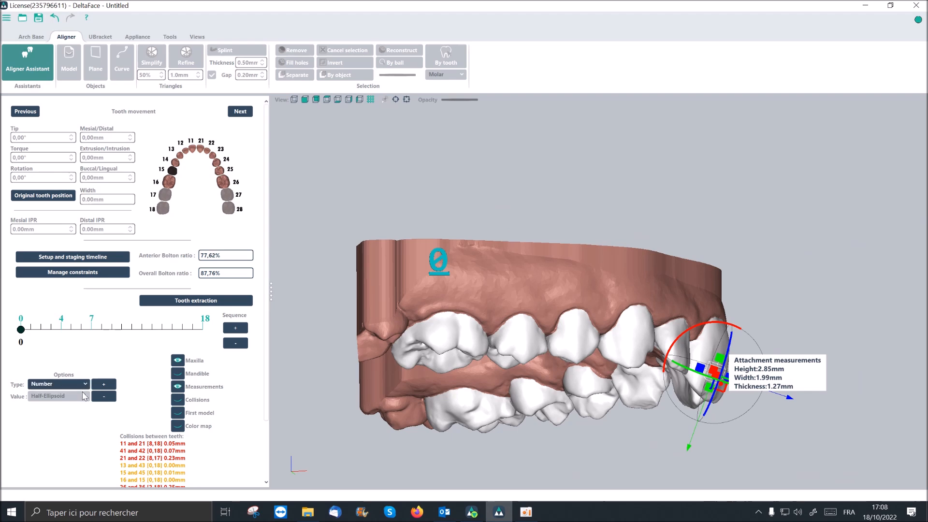
{"action": "left_click", "coordinate": [86, 385]}
{"action": "left_click", "coordinate": [74, 412]}
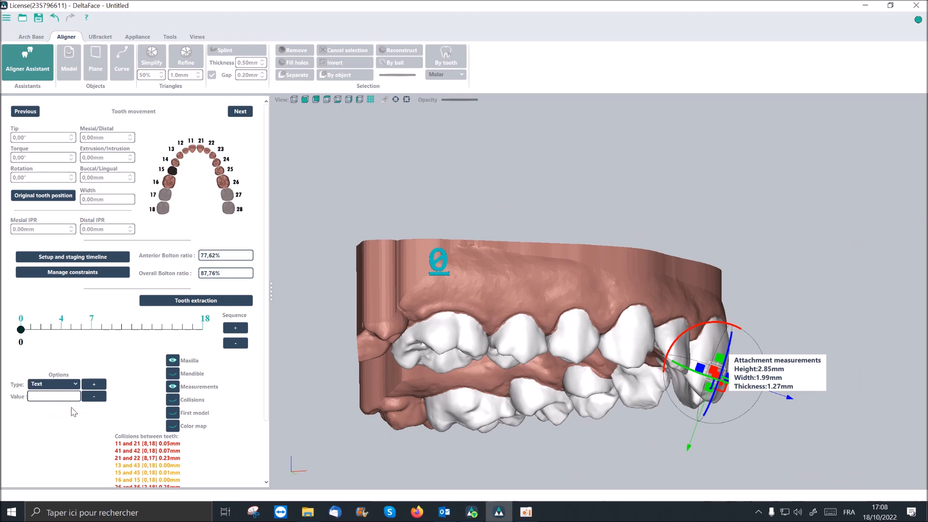
{"action": "left_click", "coordinate": [66, 396]}
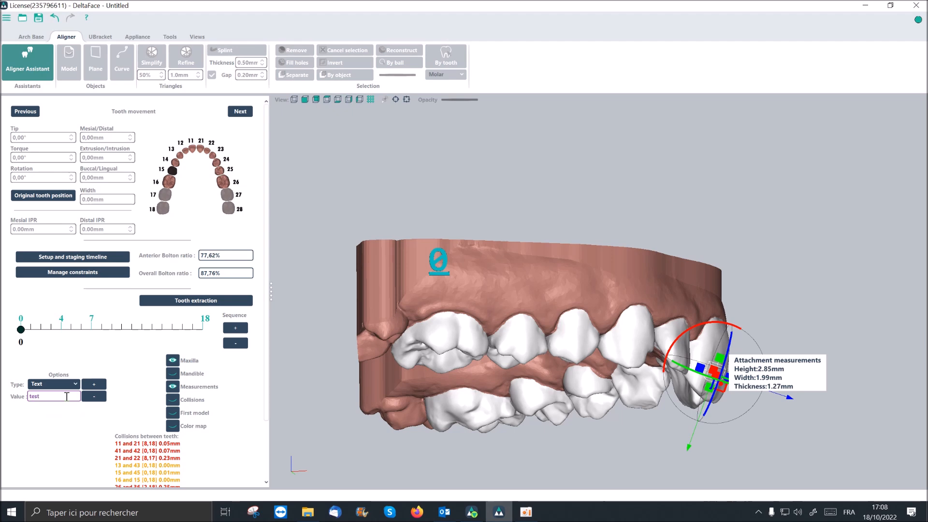
{"action": "left_click", "coordinate": [94, 385]}
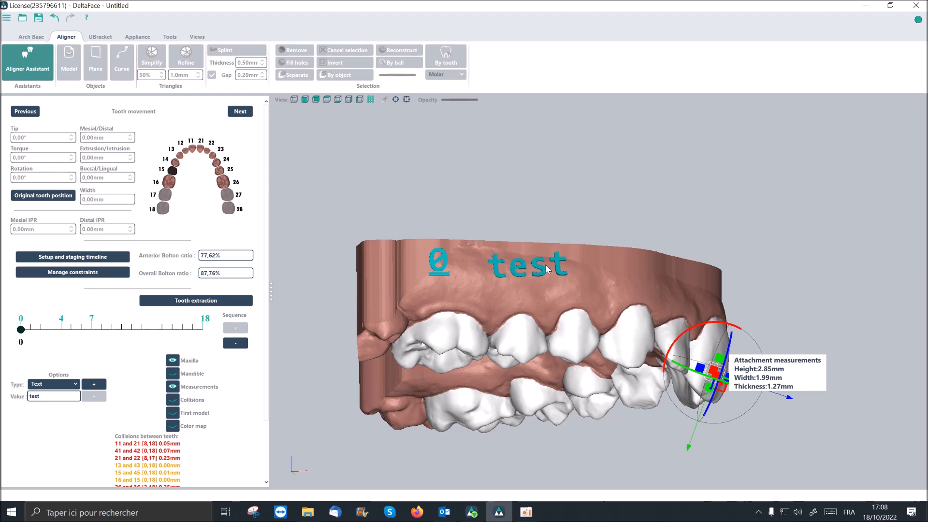
{"action": "left_click", "coordinate": [546, 265]}
{"action": "scroll", "coordinate": [546, 299], "scroll_direction": "down", "scroll_amount": 4}
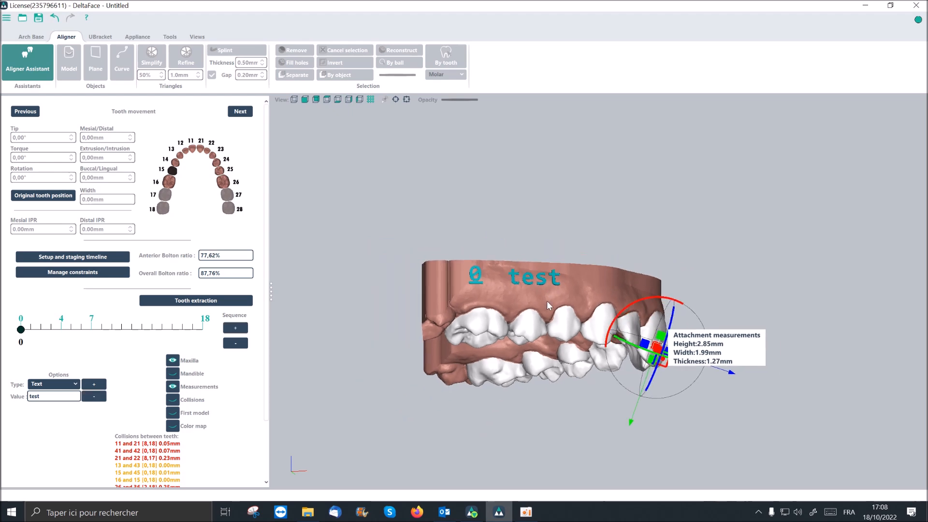
{"action": "right_click_drag", "start_coordinate": [546, 300], "coordinate": [547, 289]}
{"action": "scroll", "coordinate": [546, 267], "scroll_direction": "up", "scroll_amount": 5}
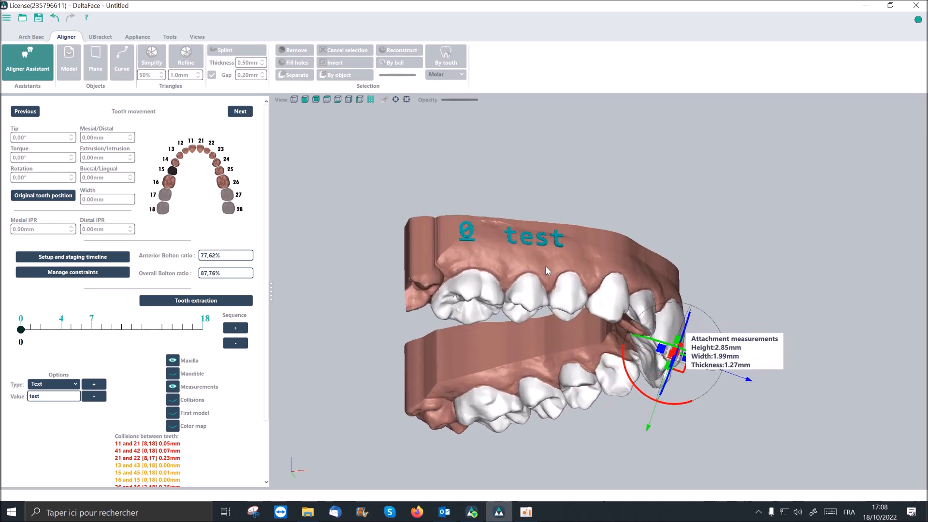
{"action": "scroll", "coordinate": [547, 271], "scroll_direction": "down", "scroll_amount": 4}
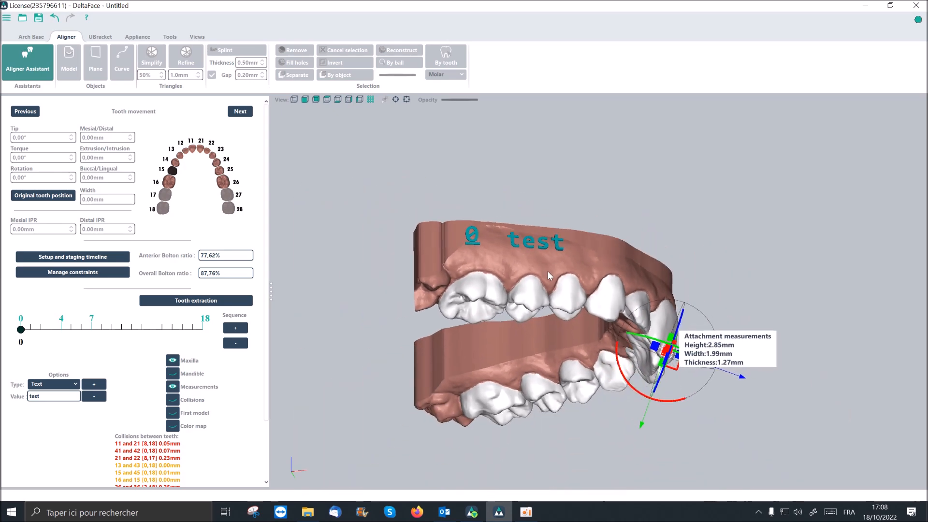
{"action": "right_click_drag", "start_coordinate": [567, 269], "coordinate": [566, 272]}
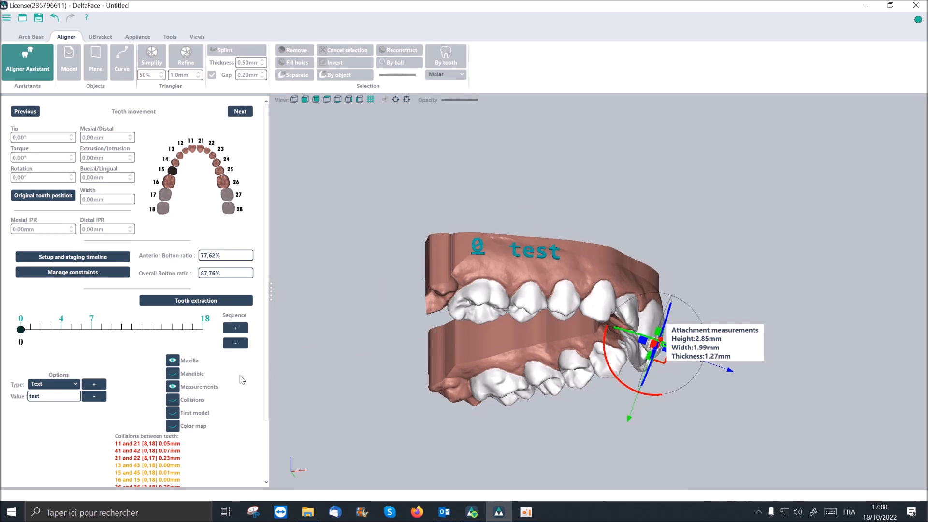
- Show the mandible and the color map of both arches, and widen the tooth movement settings area
{"action": "right_click_drag", "start_coordinate": [494, 316], "coordinate": [441, 301]}
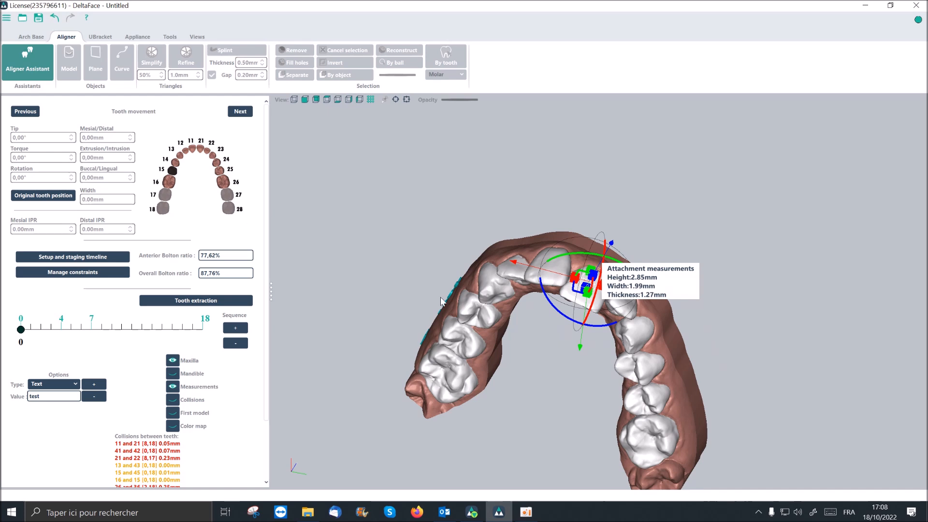
{"action": "left_click", "coordinate": [173, 374]}
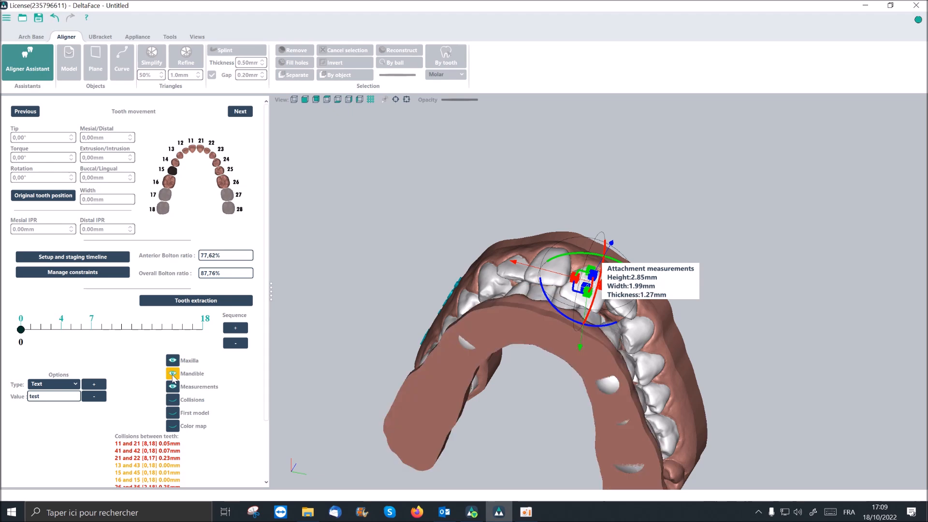
{"action": "middle_click_drag", "start_coordinate": [497, 324], "coordinate": [496, 390]}
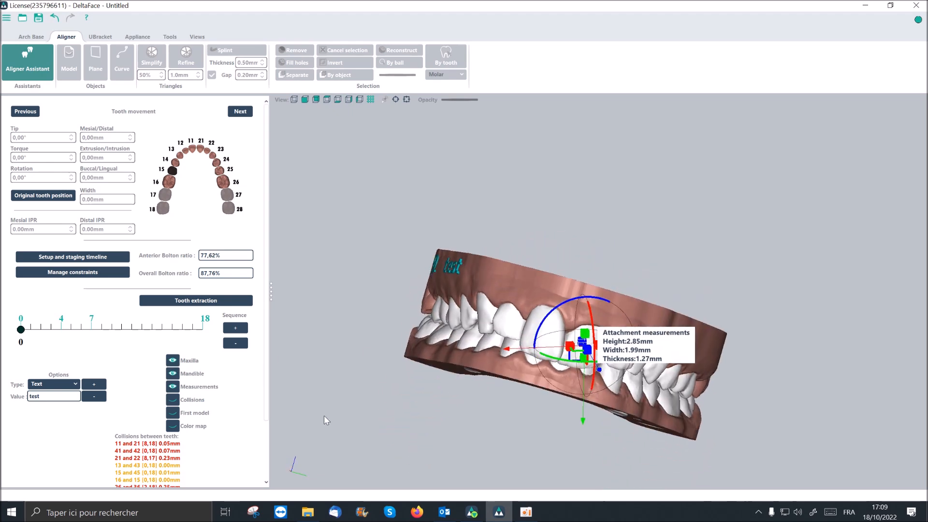
{"action": "left_click", "coordinate": [173, 426]}
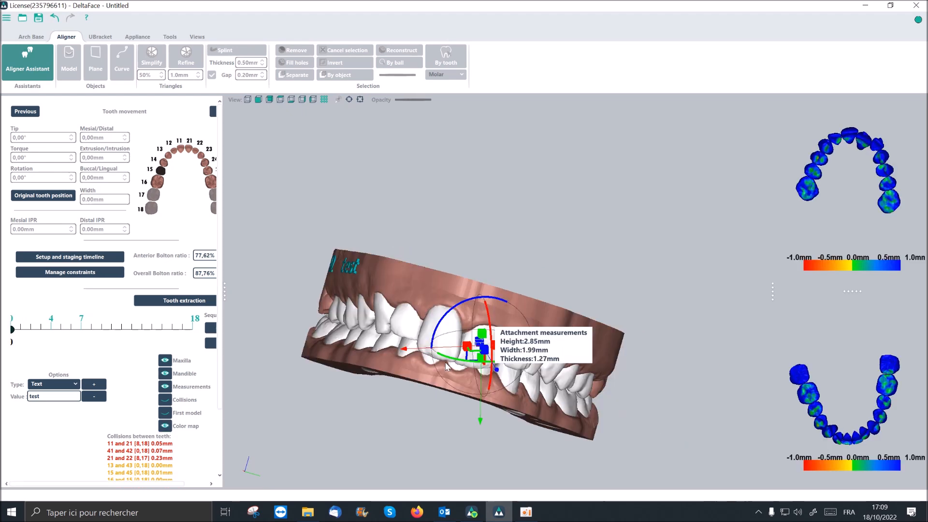
{"action": "scroll", "coordinate": [403, 359], "scroll_direction": "down", "scroll_amount": 2}
{"action": "scroll", "coordinate": [402, 359], "scroll_direction": "up", "scroll_amount": 5}
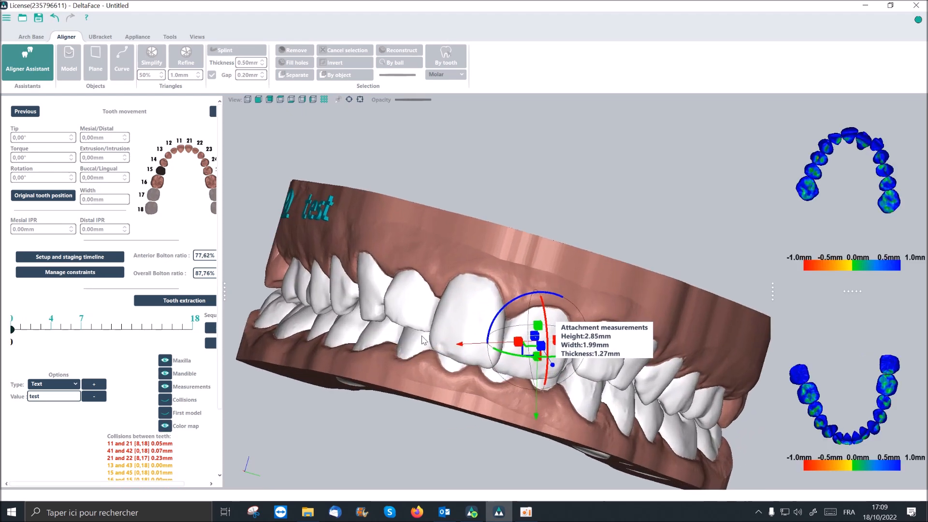
{"action": "left_click_drag", "start_coordinate": [225, 291], "coordinate": [272, 291]}
- Extrude tooth 43 by about 0.93 mm toward the upper right canine
{"action": "middle_click_drag", "start_coordinate": [655, 346], "coordinate": [683, 289]}
{"action": "scroll", "coordinate": [531, 327], "scroll_direction": "up", "scroll_amount": 3}
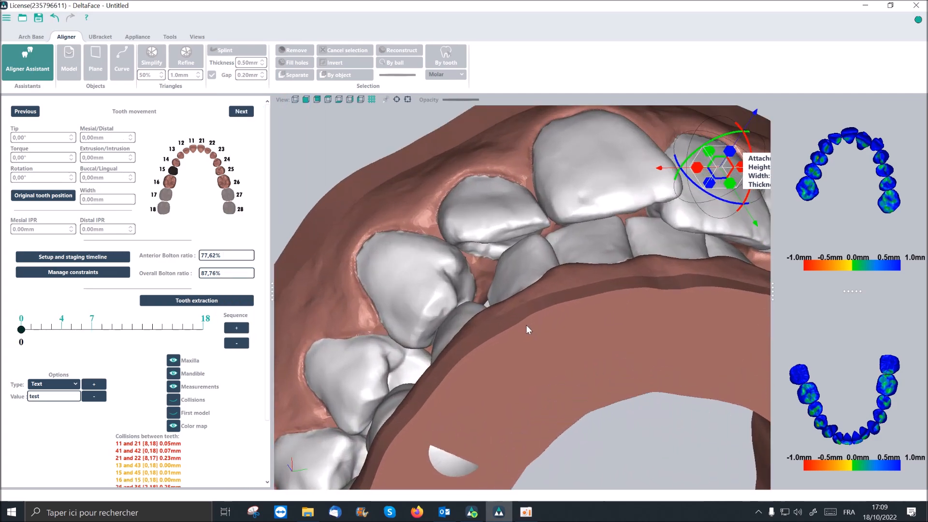
{"action": "left_click", "coordinate": [461, 289]}
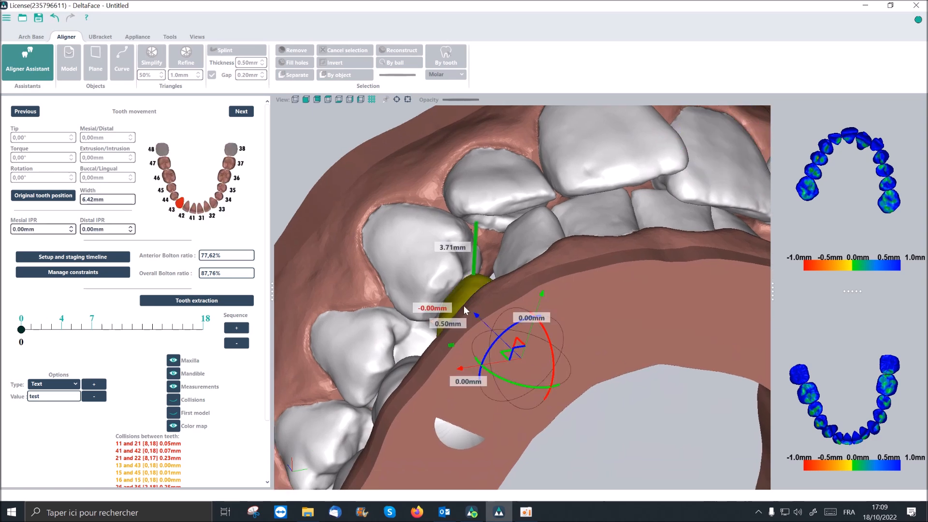
{"action": "left_click_drag", "start_coordinate": [473, 312], "coordinate": [470, 317]}
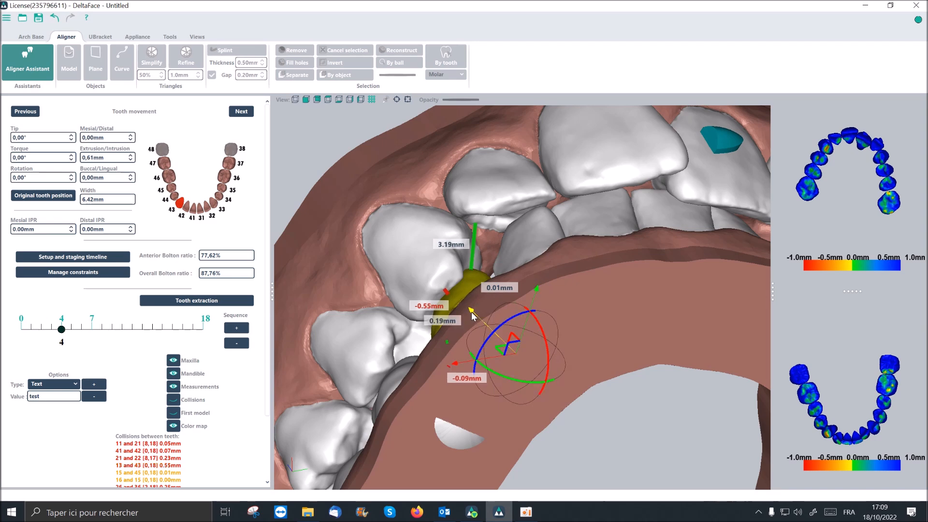
{"action": "left_click_drag", "start_coordinate": [472, 314], "coordinate": [470, 311]}
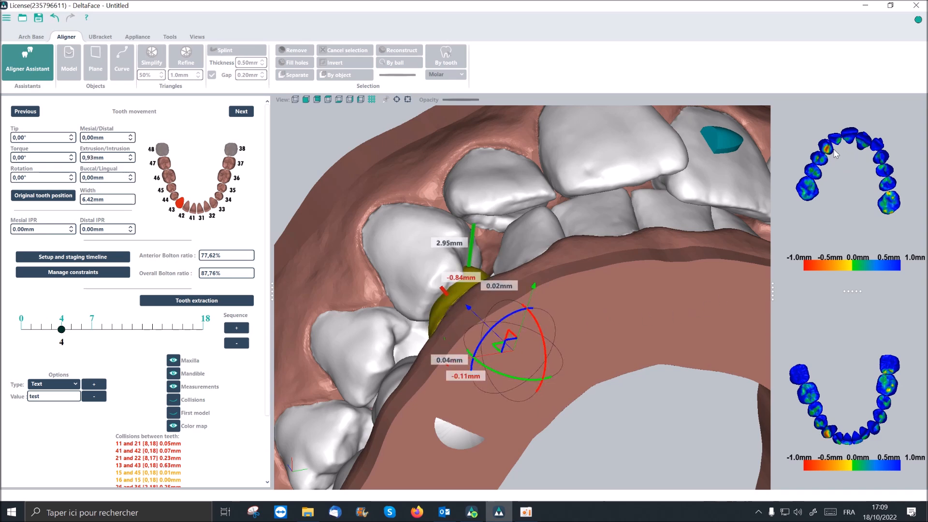
- Examine the contact areas around teeth 13 and 43 on the maxillary and mandibular color maps
{"action": "scroll", "coordinate": [830, 150], "scroll_direction": "up", "scroll_amount": 5}
{"action": "middle_click_drag", "start_coordinate": [826, 144], "coordinate": [843, 159]}
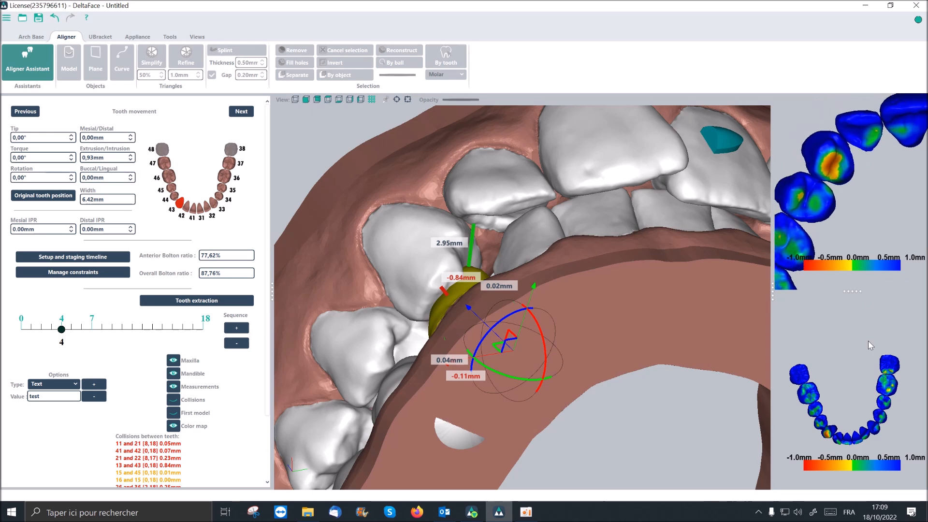
{"action": "scroll", "coordinate": [840, 400], "scroll_direction": "up", "scroll_amount": 4}
{"action": "middle_click_drag", "start_coordinate": [840, 400], "coordinate": [851, 380]}
{"action": "mouse_move", "coordinate": [850, 379]}
{"action": "left_mouse_down"}
{"action": "mouse_move", "coordinate": [854, 364]}
{"action": "mouse_move", "coordinate": [852, 392]}
{"action": "left_mouse_up"}
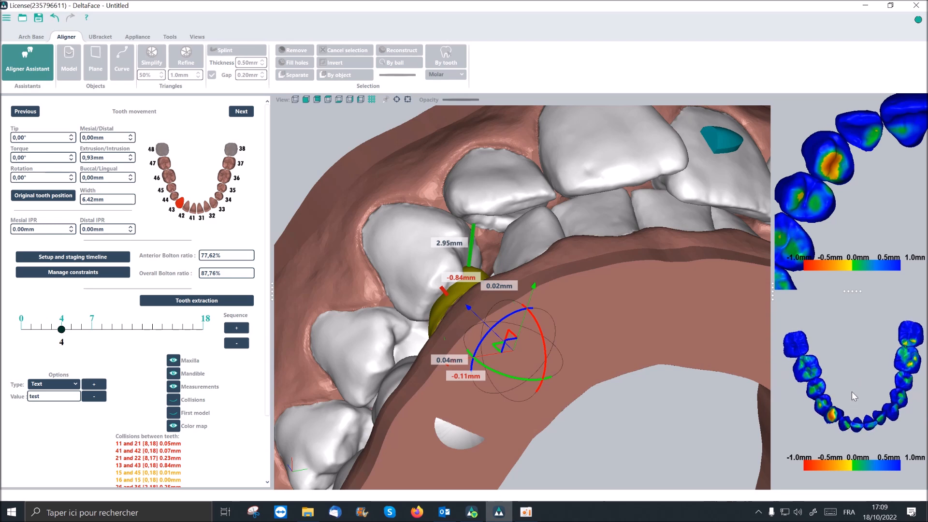
{"action": "scroll", "coordinate": [848, 393], "scroll_direction": "up", "scroll_amount": 4}
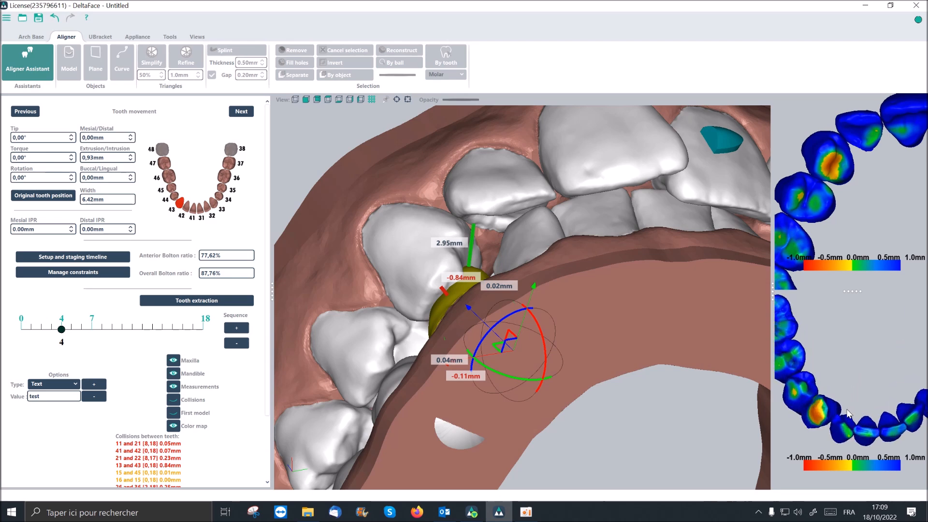
{"action": "scroll", "coordinate": [848, 414], "scroll_direction": "up", "scroll_amount": 3}
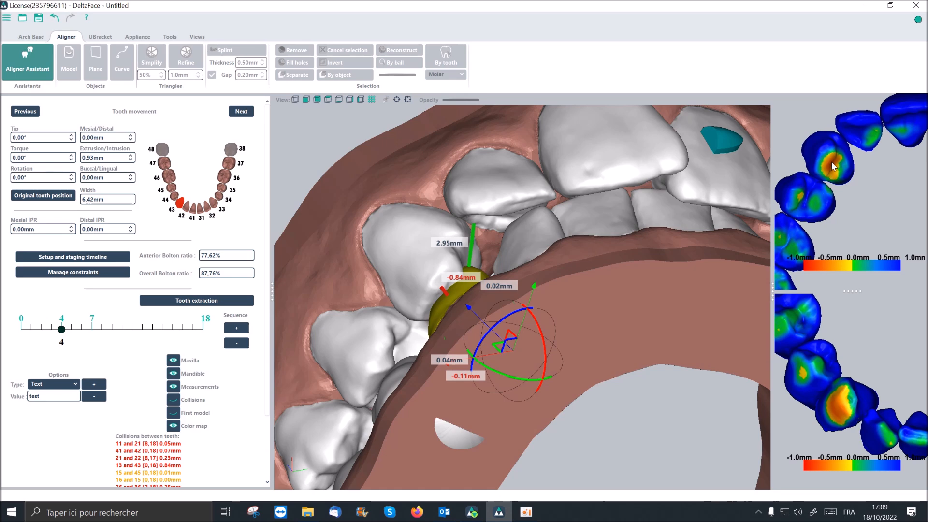
{"action": "scroll", "coordinate": [832, 167], "scroll_direction": "down", "scroll_amount": 2}
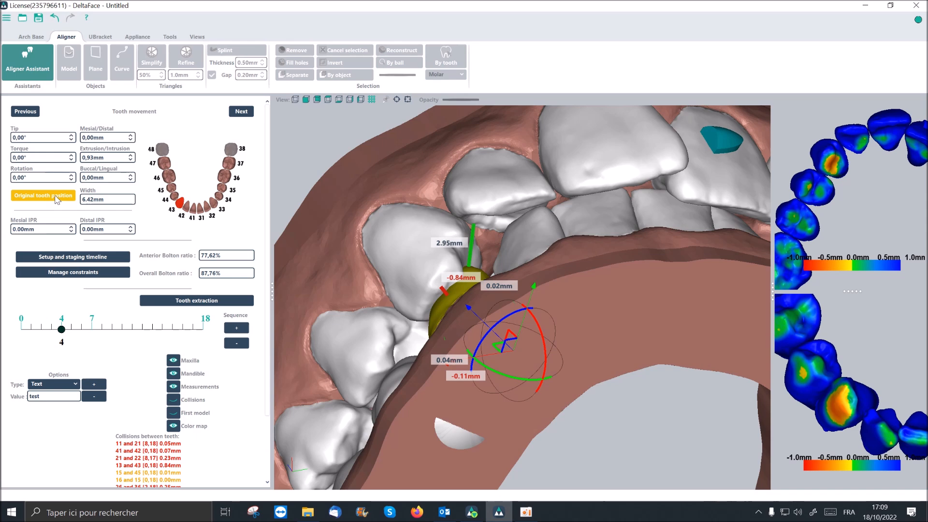
- Reset tooth 43 to its original tooth position at step 4 of the staging timeline
{"action": "middle_click_drag", "start_coordinate": [419, 345], "coordinate": [467, 325]}
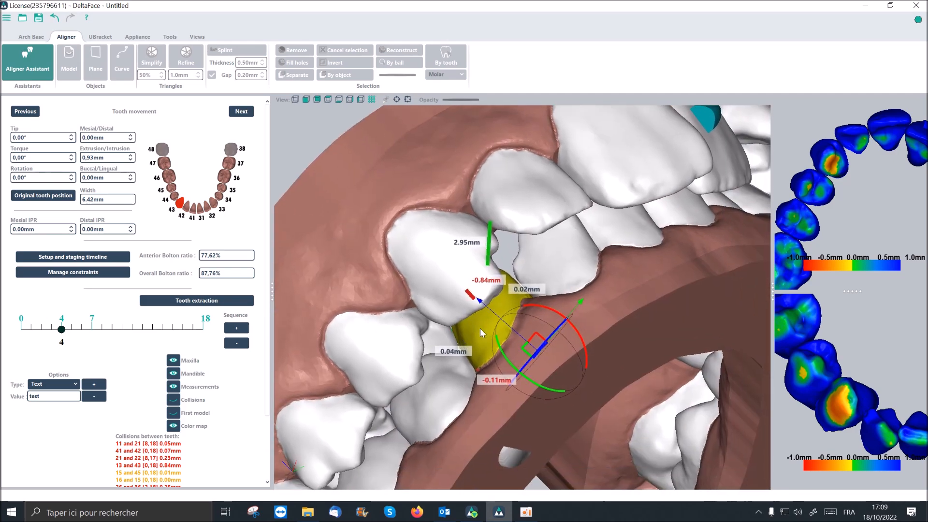
{"action": "left_click", "coordinate": [53, 200]}
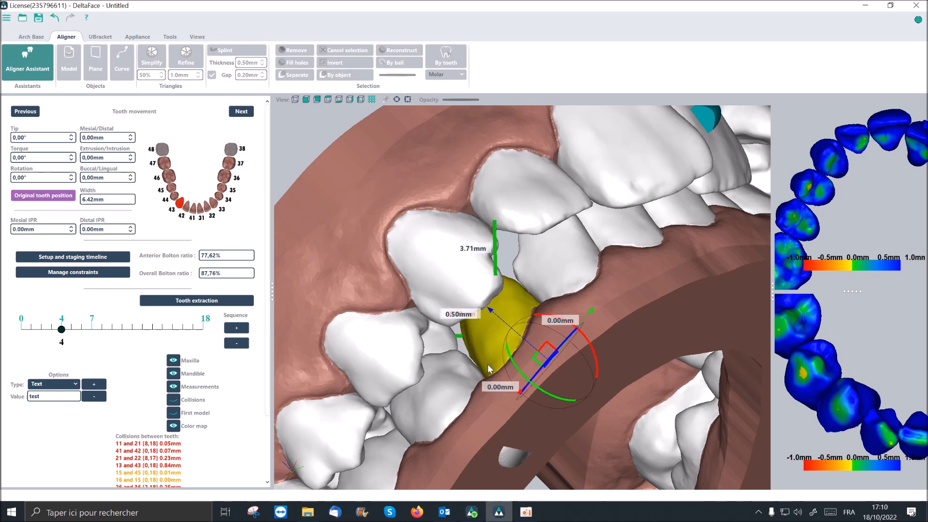
{"action": "scroll", "coordinate": [487, 369], "scroll_direction": "down", "scroll_amount": 4}
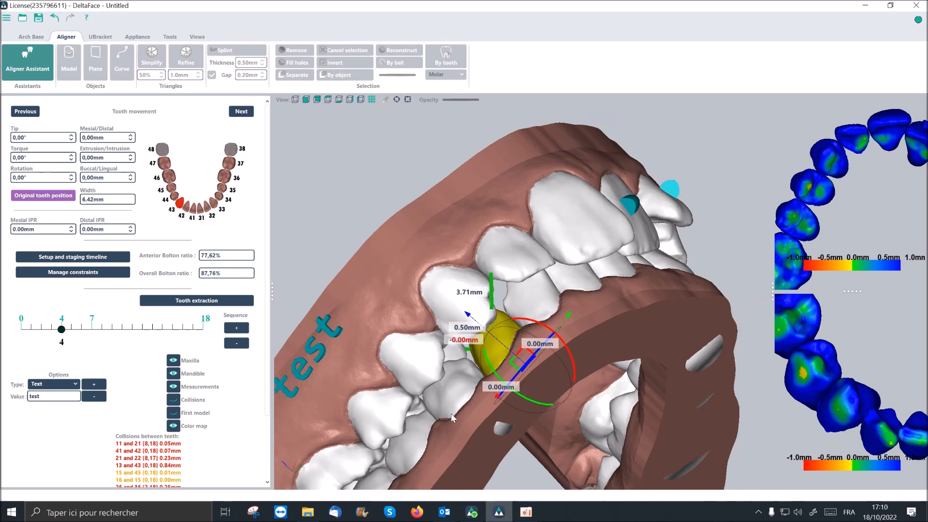
{"action": "scroll", "coordinate": [462, 393], "scroll_direction": "down", "scroll_amount": 3}
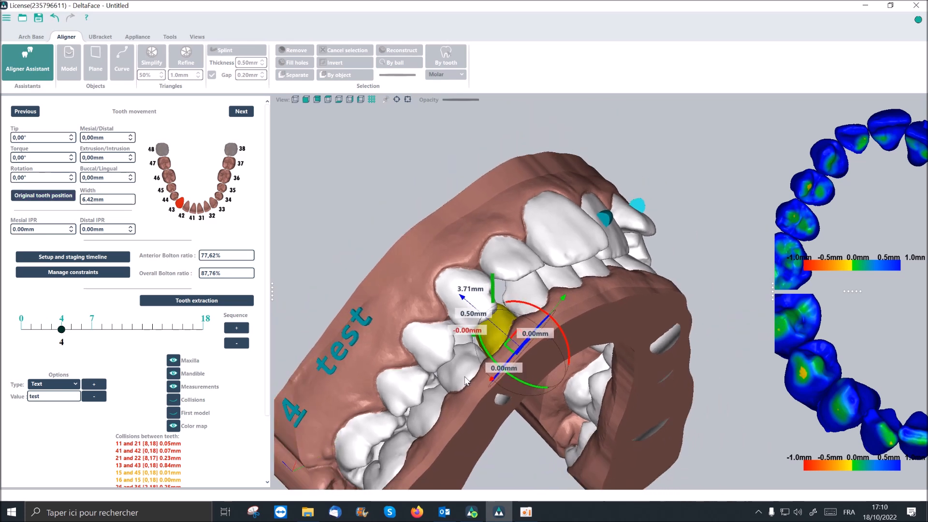
{"action": "middle_click_drag", "start_coordinate": [445, 409], "coordinate": [468, 375]}
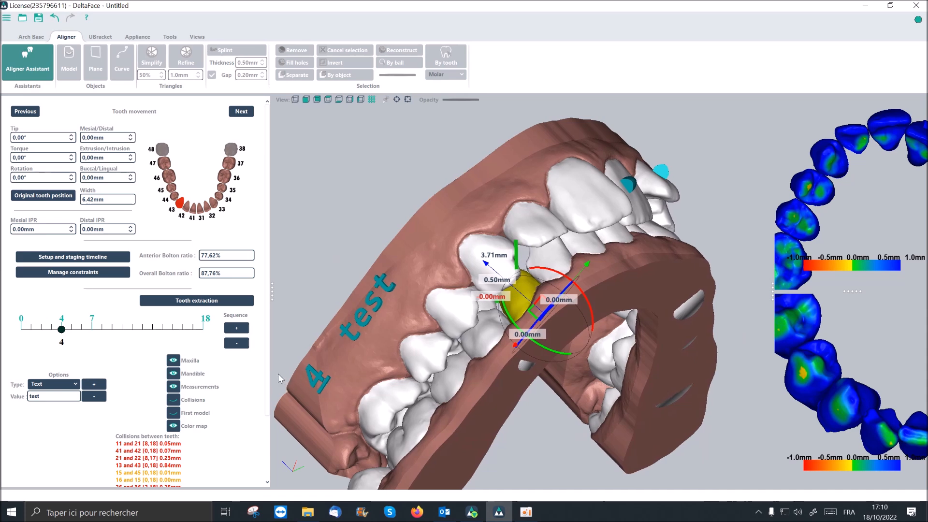
- Hide the color map and the mandible, and overlay the first model on the maxillary teeth in occlusal view
{"action": "left_click", "coordinate": [173, 427]}
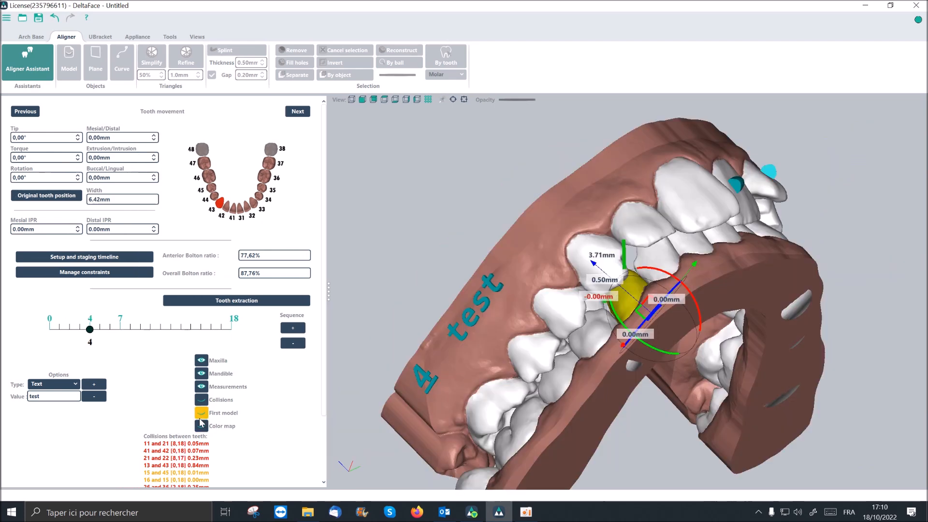
{"action": "left_click", "coordinate": [202, 413]}
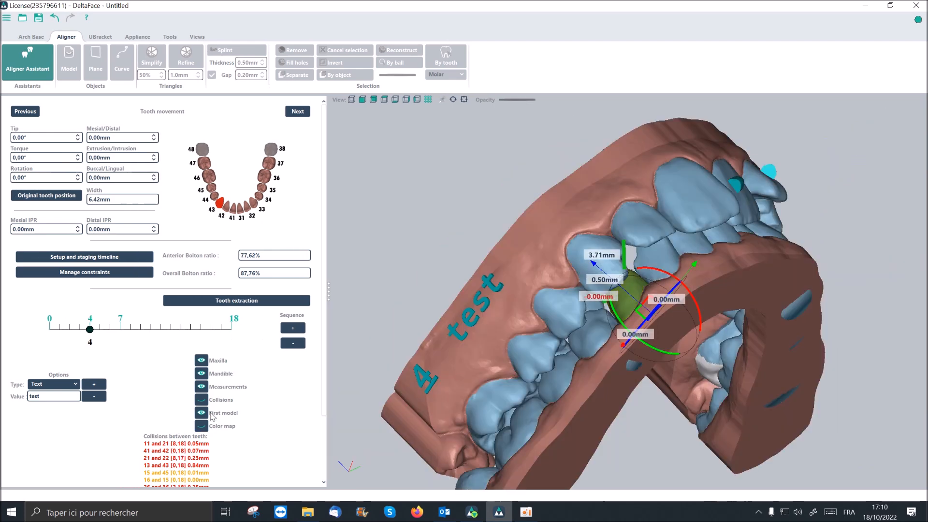
{"action": "left_click", "coordinate": [202, 374]}
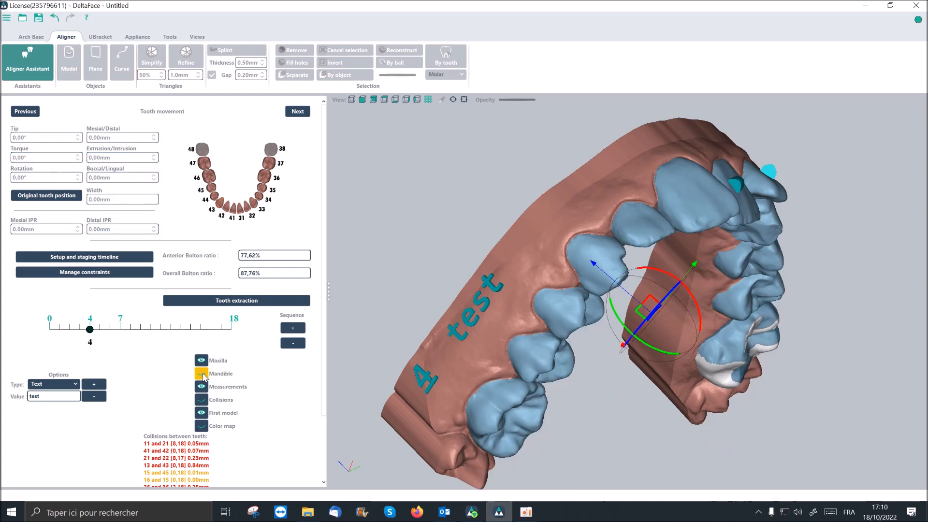
{"action": "middle_click_drag", "start_coordinate": [580, 326], "coordinate": [607, 295]}
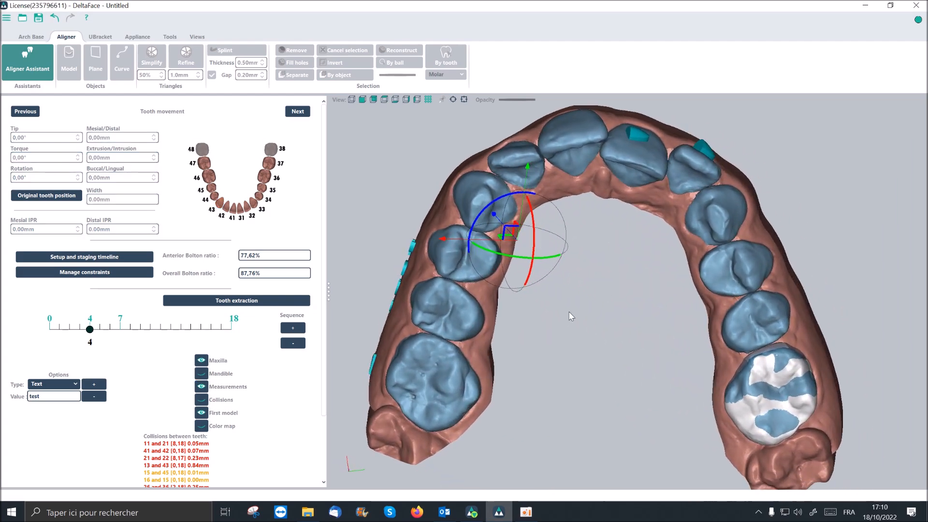
- Compare the maxillary teeth with the first model at steps 18 and 0 of the staging timeline, and hide the overlay
{"action": "left_click", "coordinate": [88, 332]}
{"action": "left_click_drag", "start_coordinate": [87, 334], "coordinate": [240, 336]}
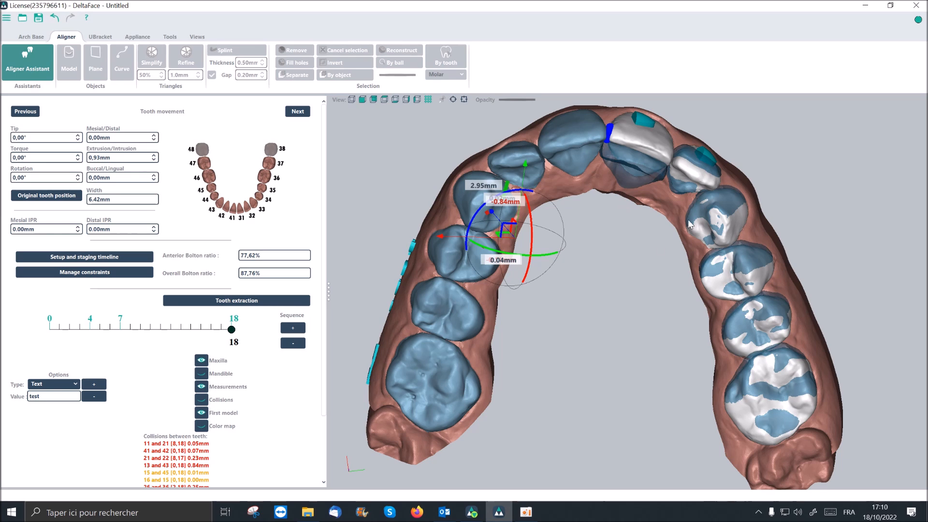
{"action": "middle_click_drag", "start_coordinate": [661, 208], "coordinate": [687, 222]}
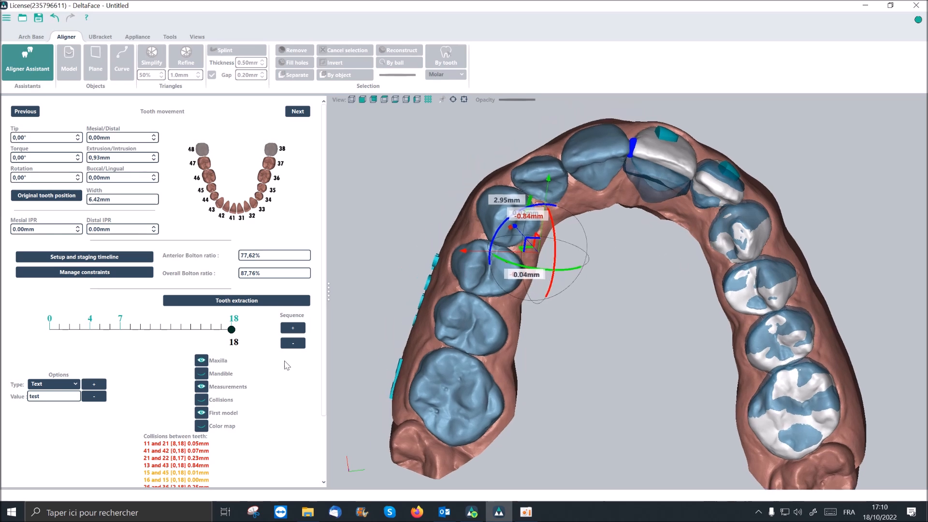
{"action": "left_click_drag", "start_coordinate": [232, 329], "coordinate": [48, 330]}
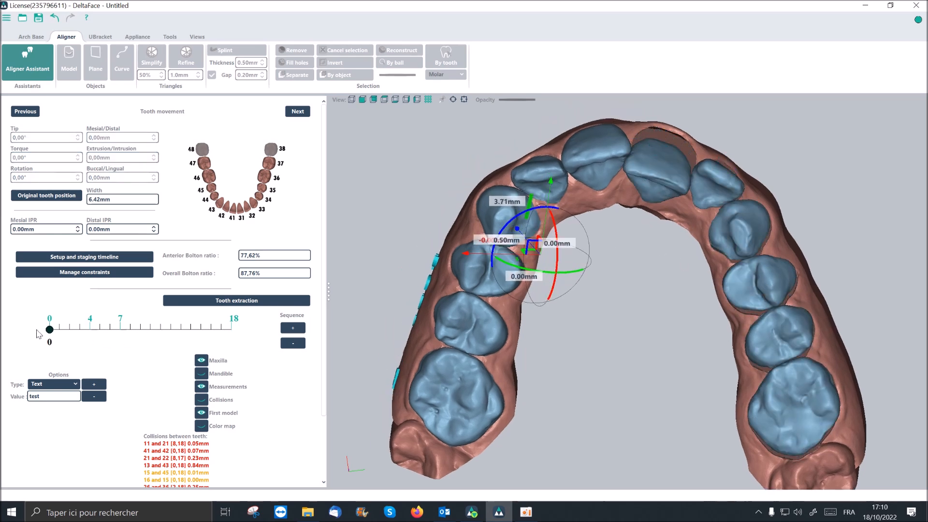
{"action": "left_click", "coordinate": [202, 426]}
{"action": "left_click", "coordinate": [201, 412]}
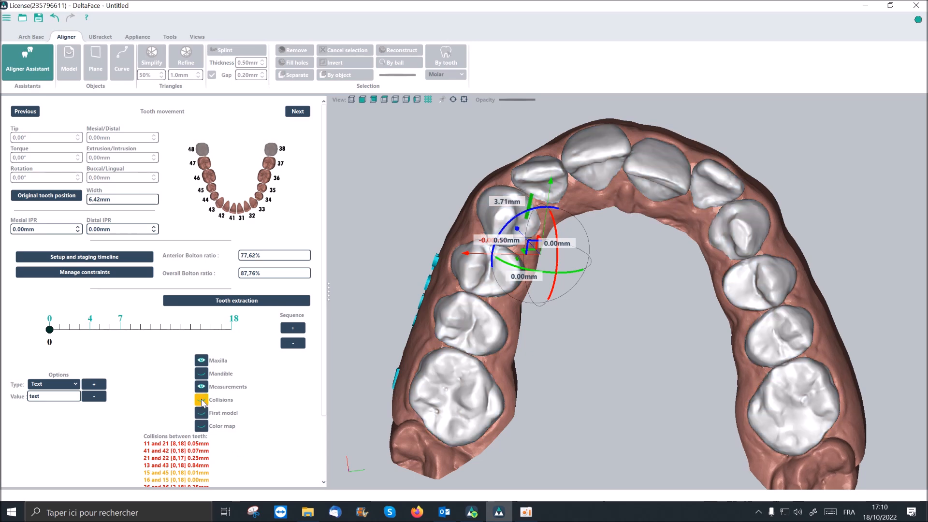
- Check the collision values on the maxillary arch, hide the collision and measurement labels, and overlay the grid
{"action": "left_click", "coordinate": [201, 400]}
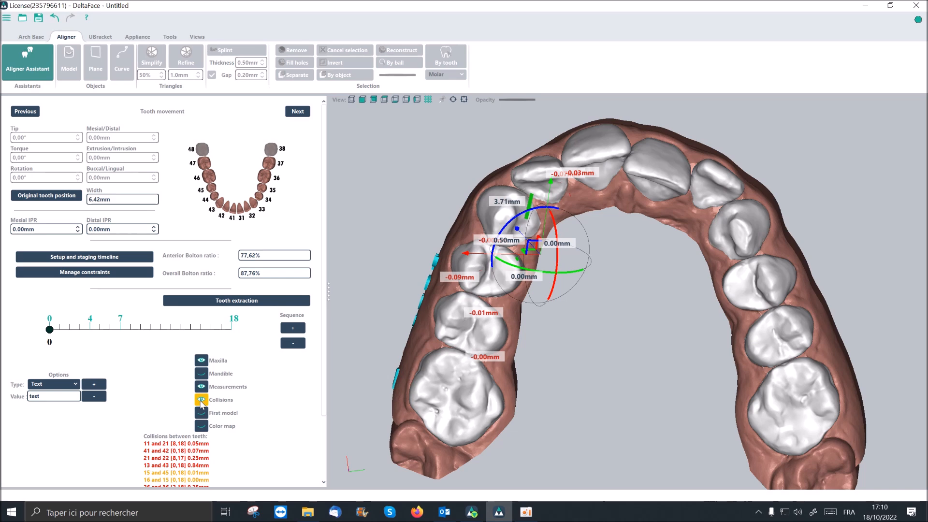
{"action": "left_click", "coordinate": [201, 401]}
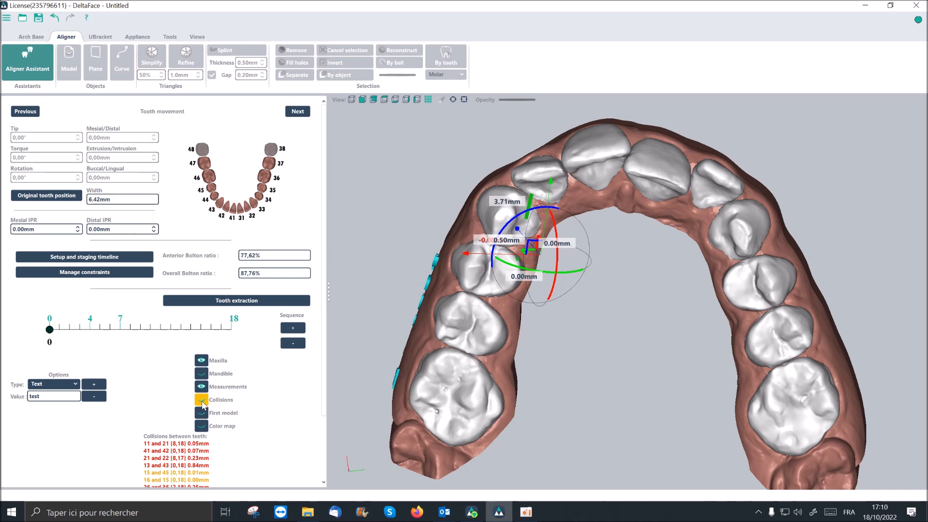
{"action": "left_click", "coordinate": [202, 387]}
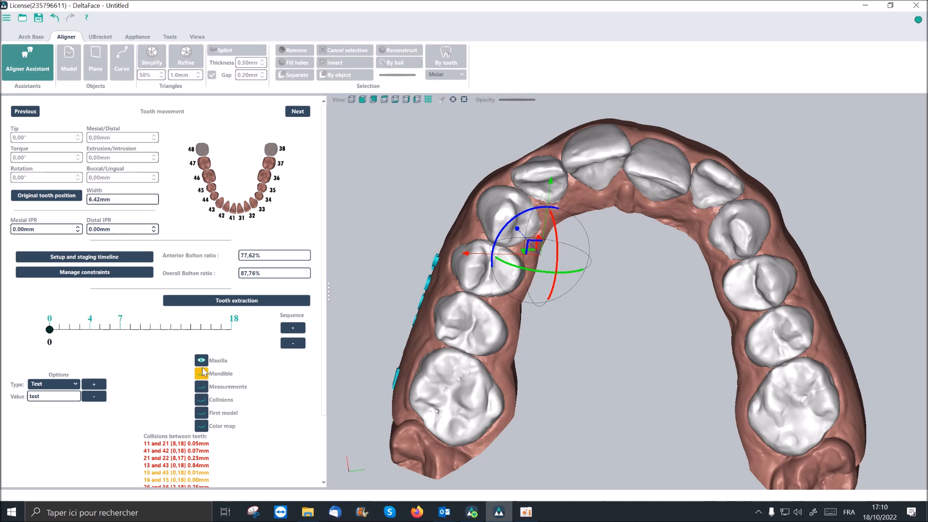
{"action": "left_click", "coordinate": [428, 99]}
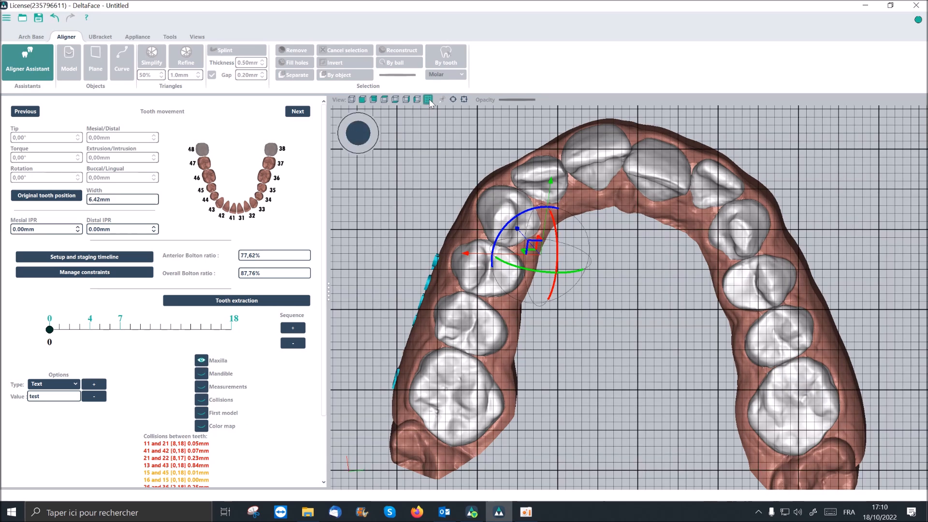
{"action": "left_click_drag", "start_coordinate": [357, 136], "coordinate": [388, 135]}
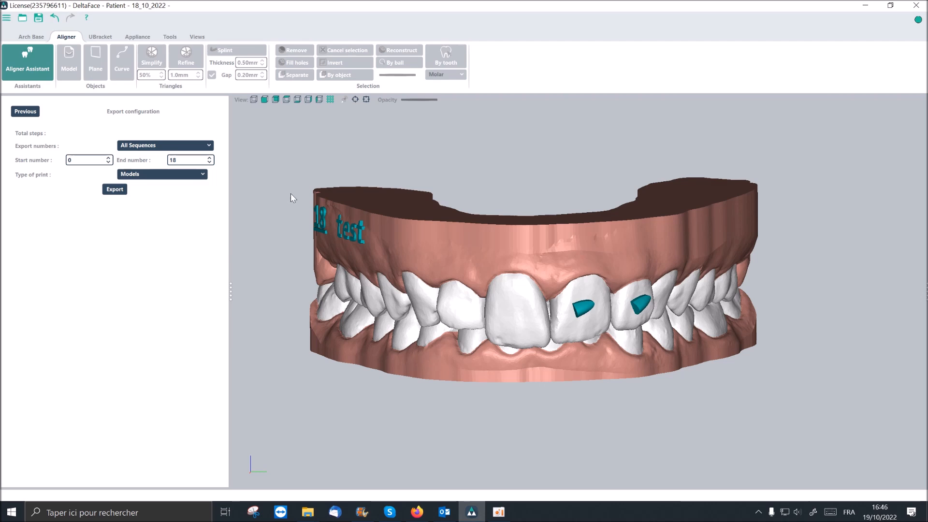
- Configure the export as a custom interval from step 0 to 5 with direct aligners, and start the aligner export setup
{"action": "left_click", "coordinate": [210, 147]}
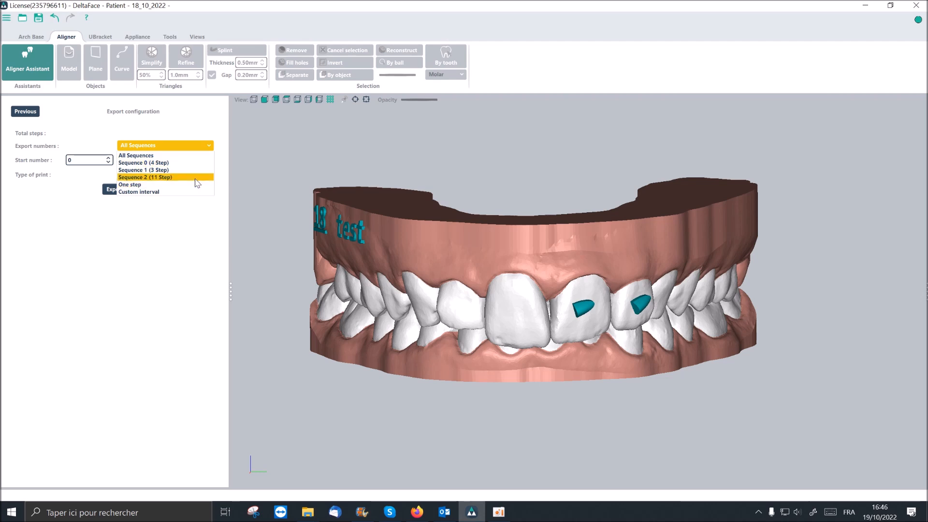
{"action": "left_click", "coordinate": [189, 193]}
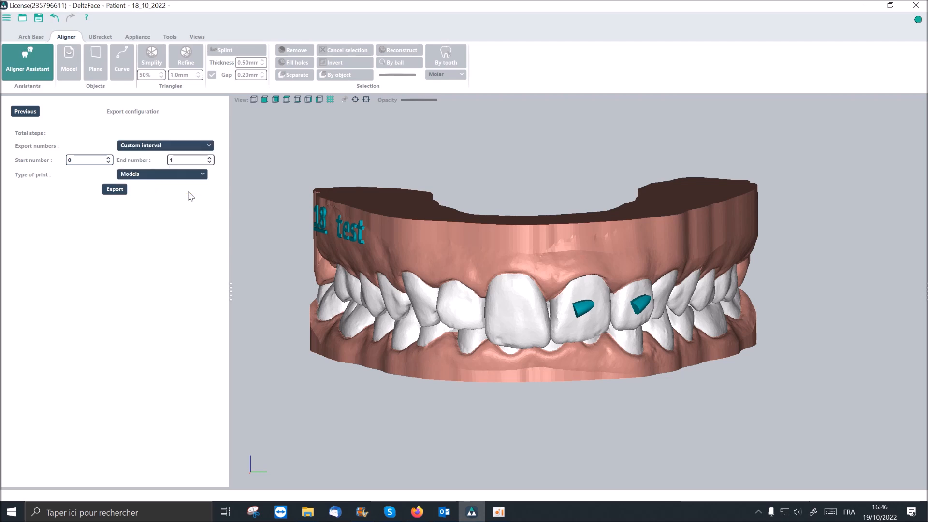
{"action": "left_click", "coordinate": [211, 158]}
{"action": "left_click", "coordinate": [208, 176]}
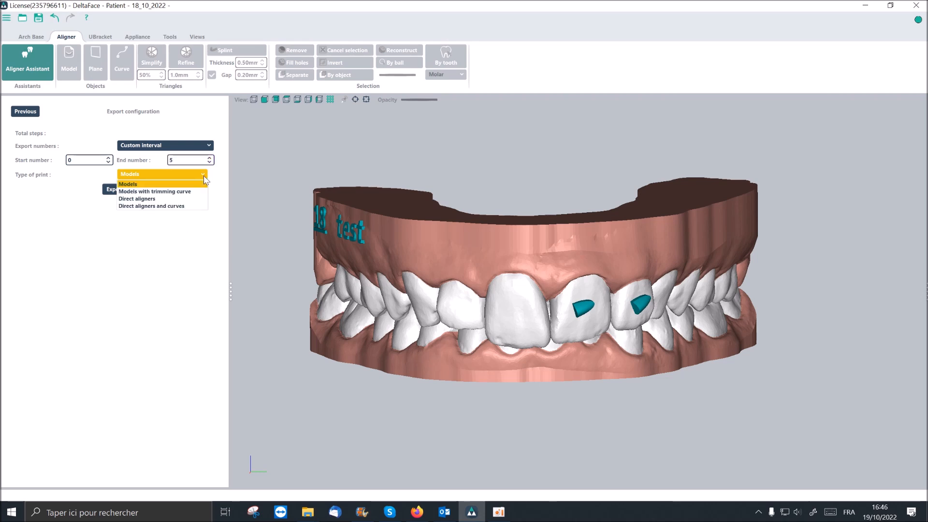
{"action": "left_click", "coordinate": [170, 200]}
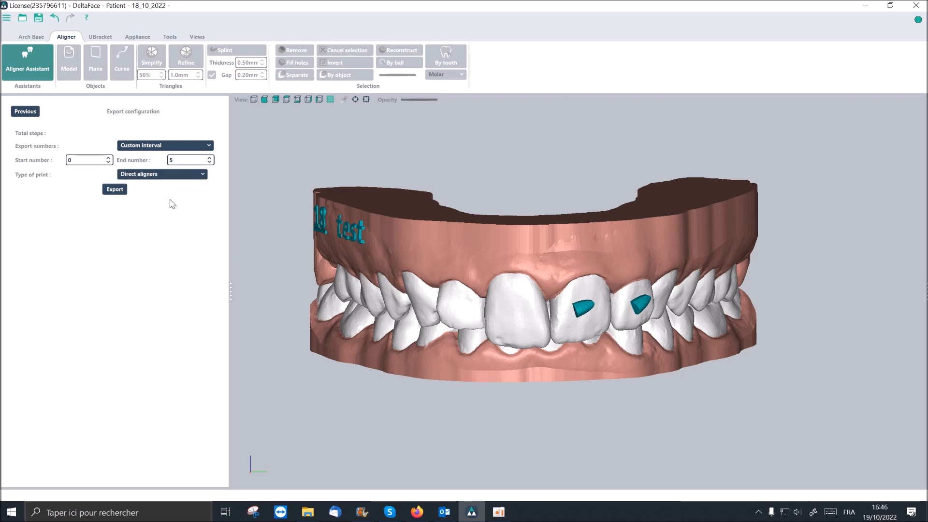
{"action": "left_click", "coordinate": [114, 189]}
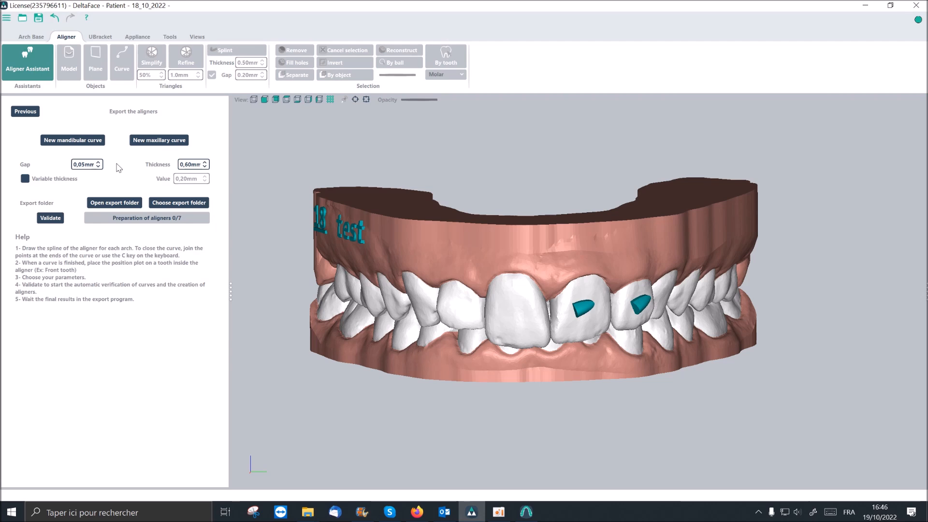
- Start a new mandibular curve and draw it along the buccal gingival margin from the right molars to the left last molar
{"action": "left_click", "coordinate": [73, 142]}
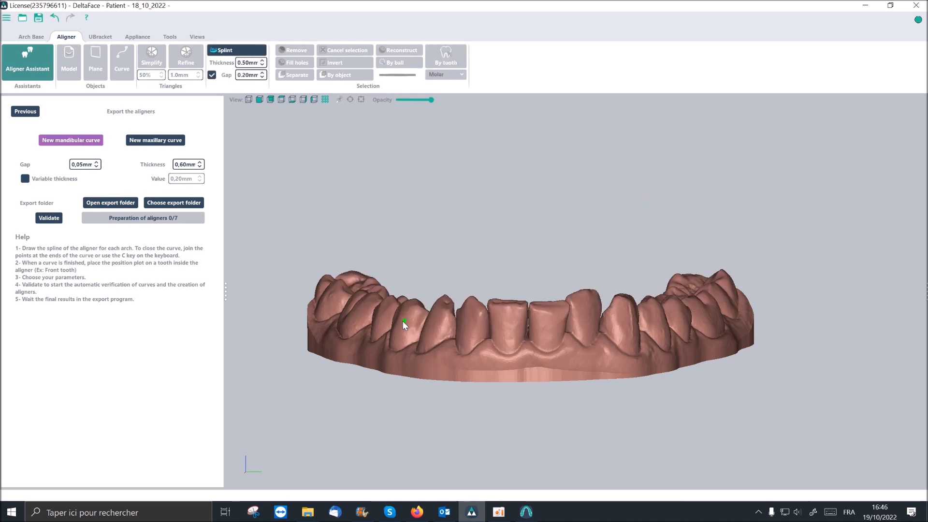
{"action": "scroll", "coordinate": [359, 332], "scroll_direction": "up", "scroll_amount": 4}
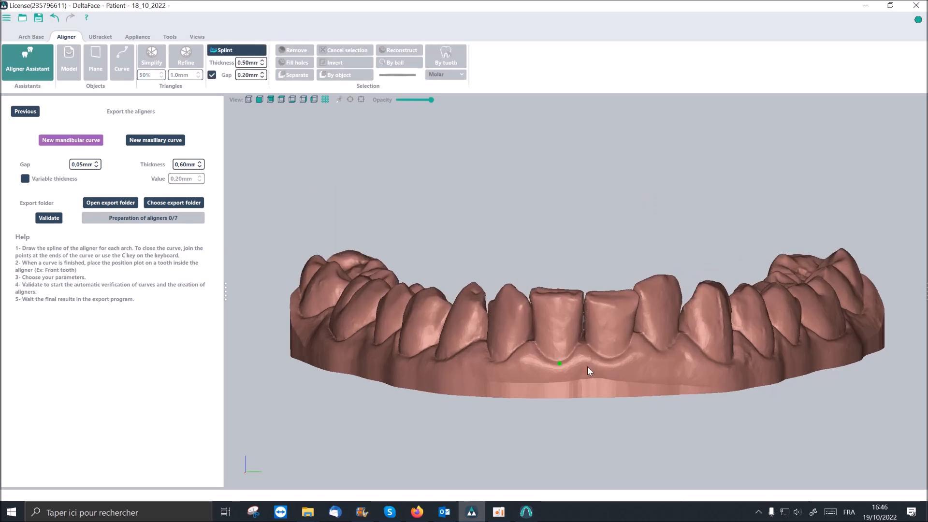
{"action": "middle_click_drag", "start_coordinate": [578, 356], "coordinate": [563, 353]}
{"action": "right_click_drag", "start_coordinate": [563, 353], "coordinate": [564, 375]}
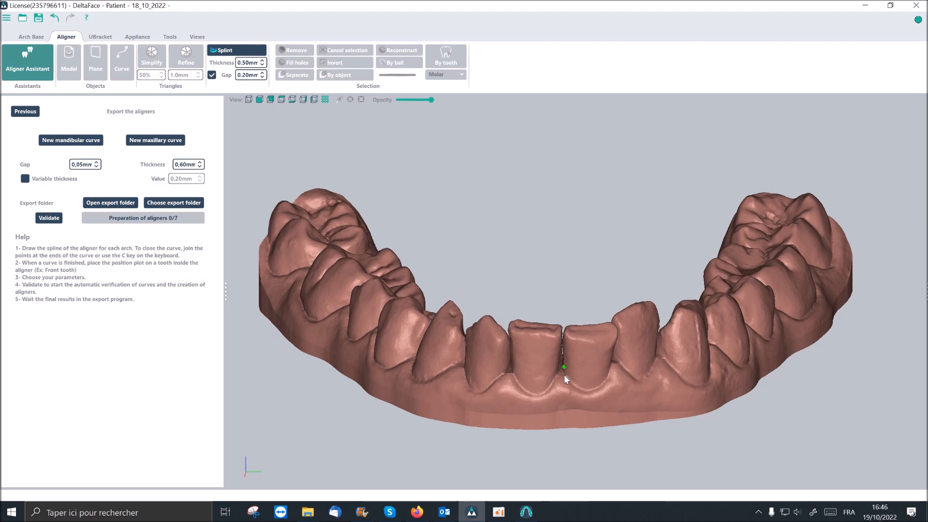
{"action": "scroll", "coordinate": [545, 364], "scroll_direction": "down", "scroll_amount": 1}
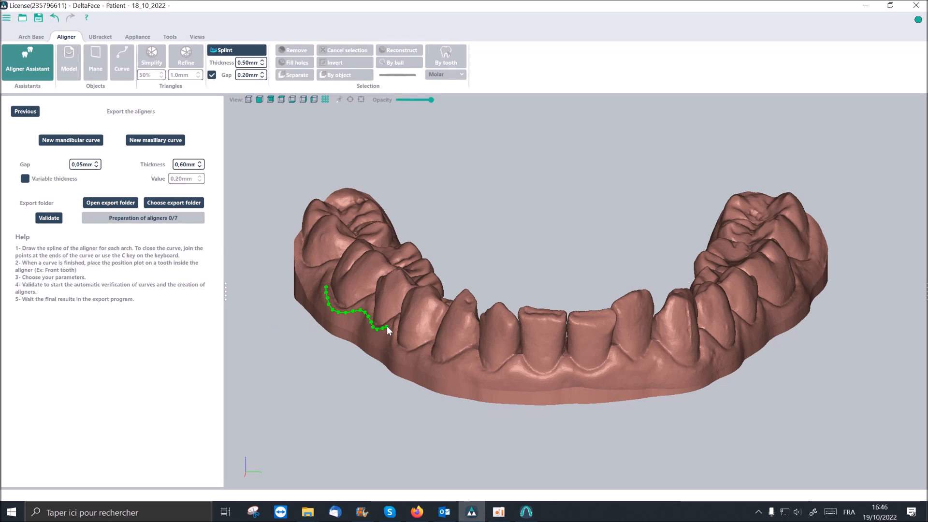
{"action": "left_click_drag", "start_coordinate": [480, 373], "coordinate": [664, 358]}
{"action": "right_click_drag", "start_coordinate": [664, 358], "coordinate": [483, 362]}
{"action": "left_click_drag", "start_coordinate": [457, 368], "coordinate": [536, 377]}
{"action": "right_click_drag", "start_coordinate": [729, 305], "coordinate": [671, 373]}
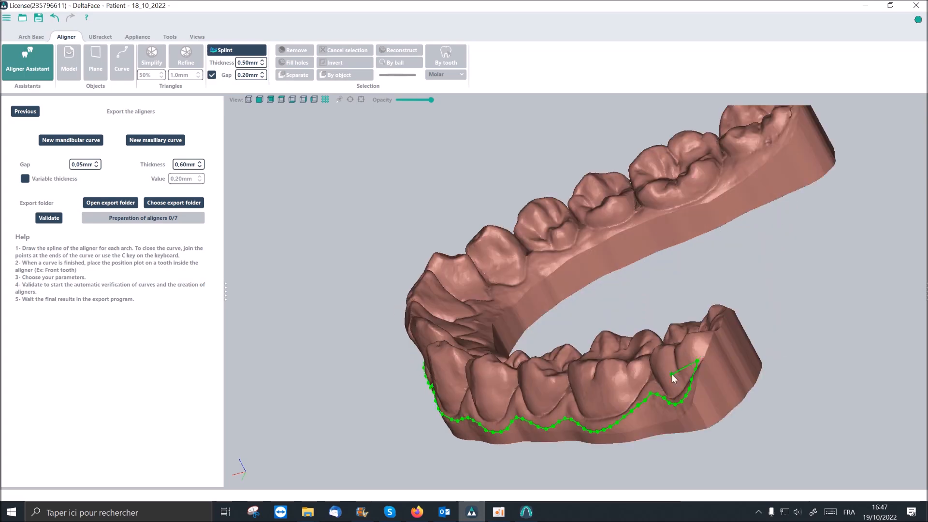
- Continue the mandibular curve behind the left last molar, along the lingual margin and around the right last molar to its starting point
{"action": "left_click_drag", "start_coordinate": [700, 355], "coordinate": [715, 330]}
{"action": "right_click_drag", "start_coordinate": [715, 330], "coordinate": [565, 361]}
{"action": "left_click_drag", "start_coordinate": [565, 362], "coordinate": [571, 342]}
{"action": "right_click_drag", "start_coordinate": [571, 342], "coordinate": [421, 411]}
{"action": "mouse_move", "coordinate": [527, 211]}
{"action": "left_mouse_down"}
{"action": "mouse_move", "coordinate": [571, 265]}
{"action": "mouse_move", "coordinate": [789, 258]}
{"action": "left_mouse_up"}
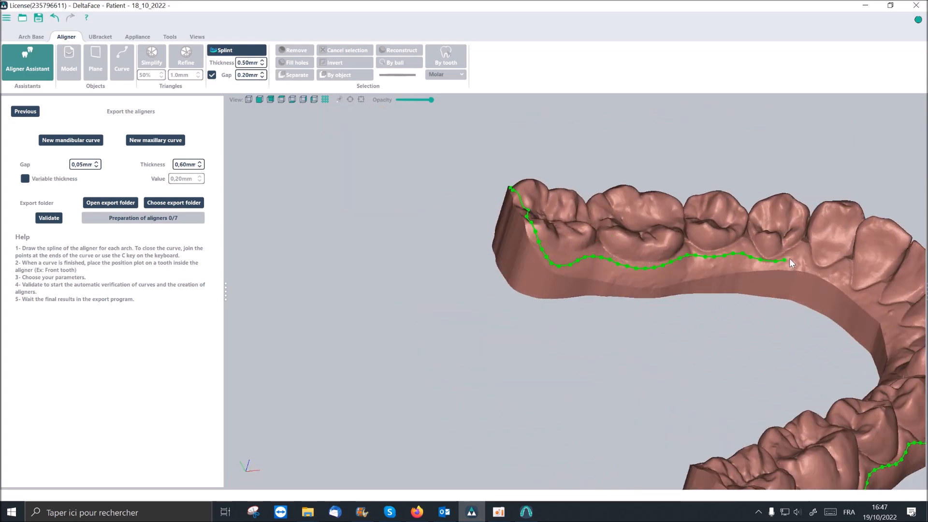
{"action": "right_click_drag", "start_coordinate": [790, 258], "coordinate": [527, 235]}
{"action": "left_click_drag", "start_coordinate": [527, 234], "coordinate": [585, 270]}
{"action": "right_click_drag", "start_coordinate": [585, 270], "coordinate": [561, 283]}
{"action": "left_click_drag", "start_coordinate": [561, 283], "coordinate": [600, 278]}
{"action": "right_click_drag", "start_coordinate": [601, 279], "coordinate": [408, 253]}
{"action": "left_click_drag", "start_coordinate": [408, 253], "coordinate": [710, 331]}
{"action": "right_click_drag", "start_coordinate": [710, 330], "coordinate": [821, 360]}
{"action": "left_click_drag", "start_coordinate": [821, 361], "coordinate": [718, 245]}
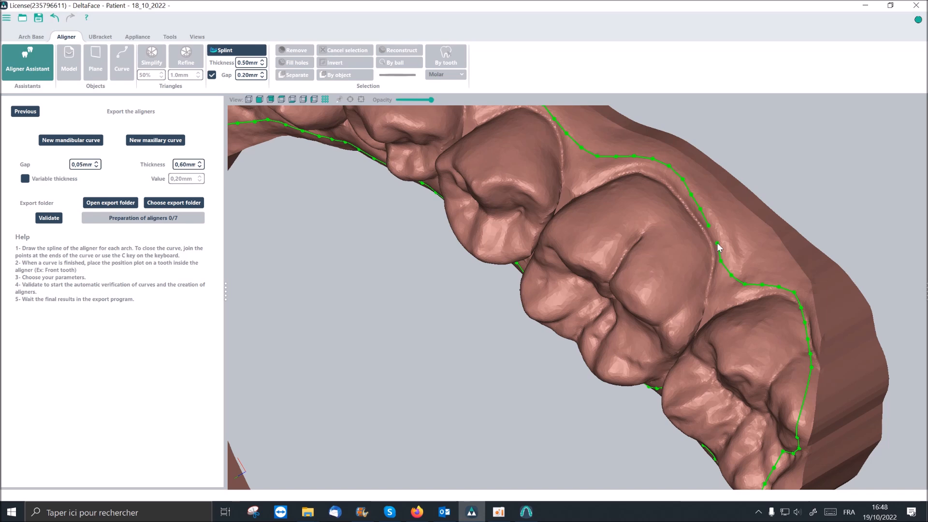
- Close the mandibular curve and place the position plot on the right first molar, inside the aligner outline
{"action": "left_click", "coordinate": [718, 244]}
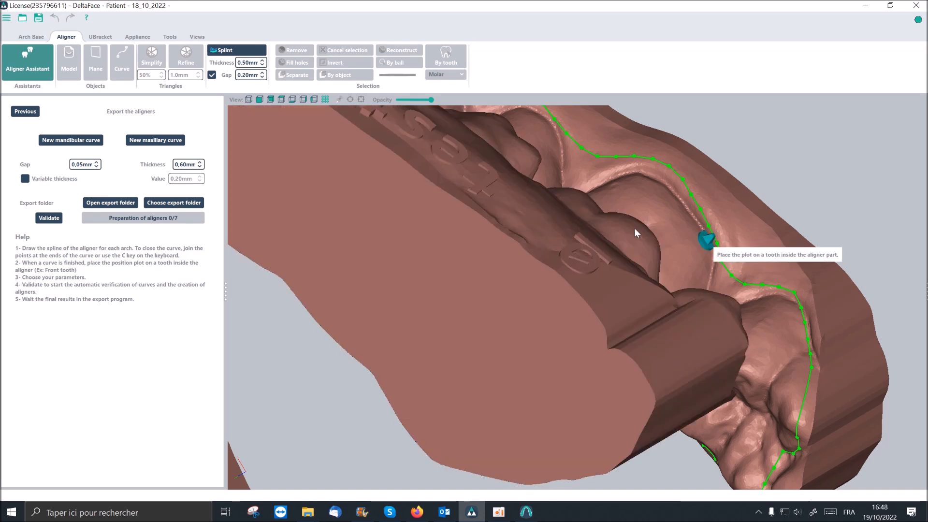
{"action": "middle_click_drag", "start_coordinate": [678, 200], "coordinate": [660, 220]}
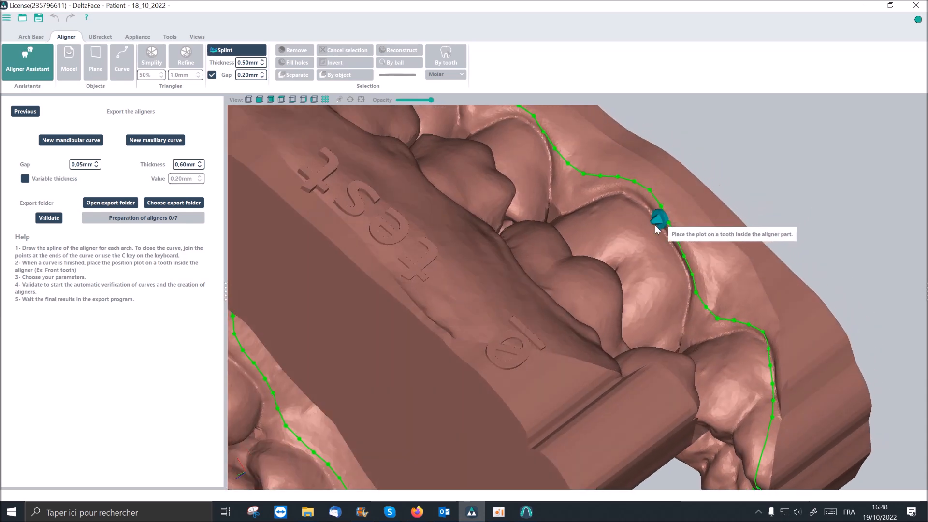
{"action": "left_click", "coordinate": [619, 226]}
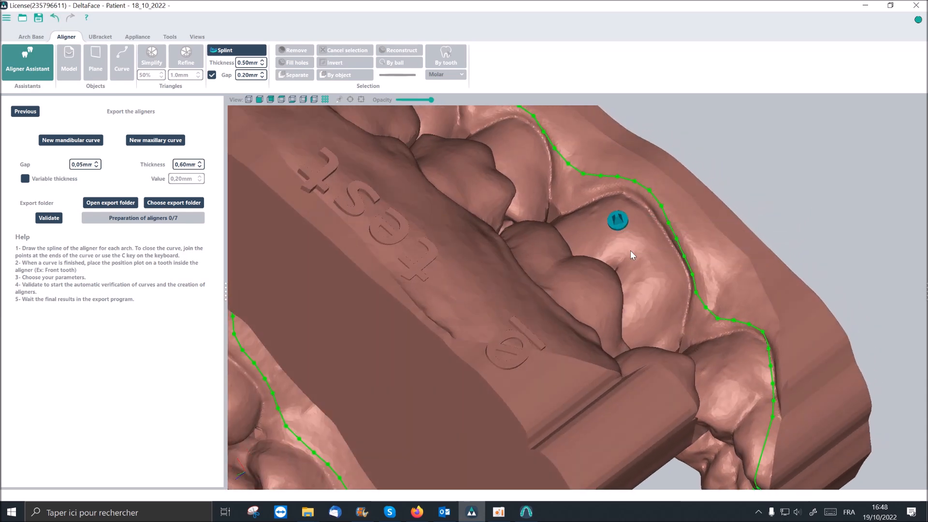
- Start a new maxillary curve behind the right first molar and draw it along the buccal gingival margin up to the canine
{"action": "left_click", "coordinate": [149, 144]}
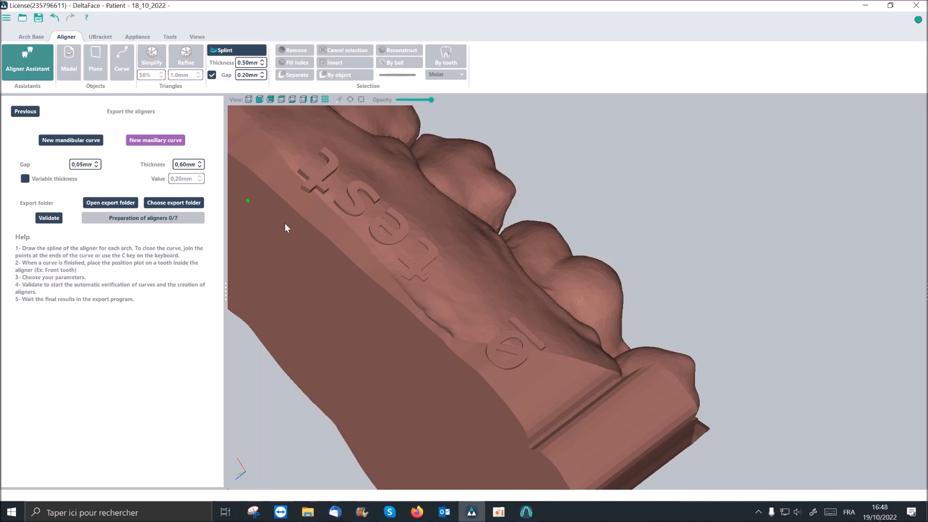
{"action": "right_click_drag", "start_coordinate": [354, 261], "coordinate": [501, 221]}
{"action": "middle_click_drag", "start_coordinate": [500, 221], "coordinate": [448, 194]}
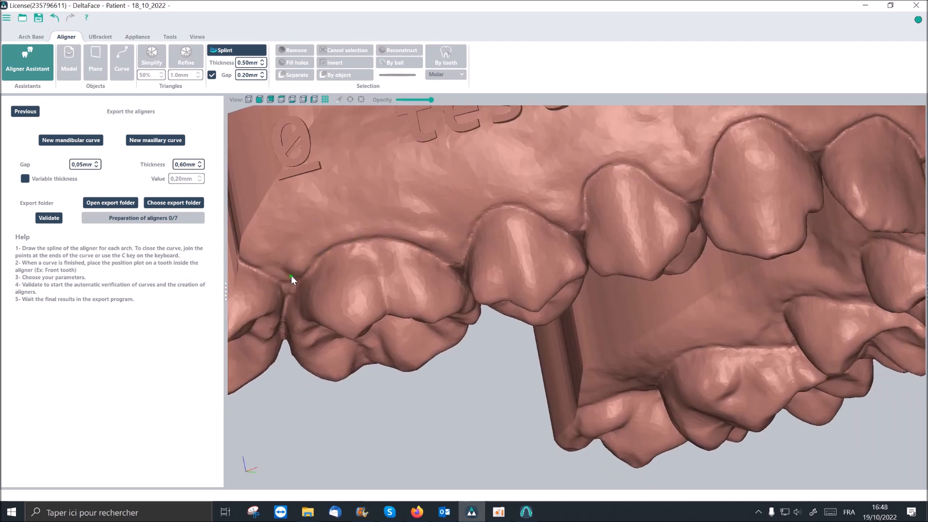
{"action": "left_click_drag", "start_coordinate": [291, 275], "coordinate": [322, 241]}
{"action": "mouse_move", "coordinate": [436, 237]}
{"action": "left_mouse_down"}
{"action": "mouse_move", "coordinate": [499, 196]}
{"action": "mouse_move", "coordinate": [556, 206]}
{"action": "mouse_move", "coordinate": [597, 159]}
{"action": "mouse_move", "coordinate": [684, 164]}
{"action": "mouse_move", "coordinate": [712, 148]}
{"action": "left_mouse_up"}
{"action": "middle_click_drag", "start_coordinate": [713, 148], "coordinate": [543, 188]}
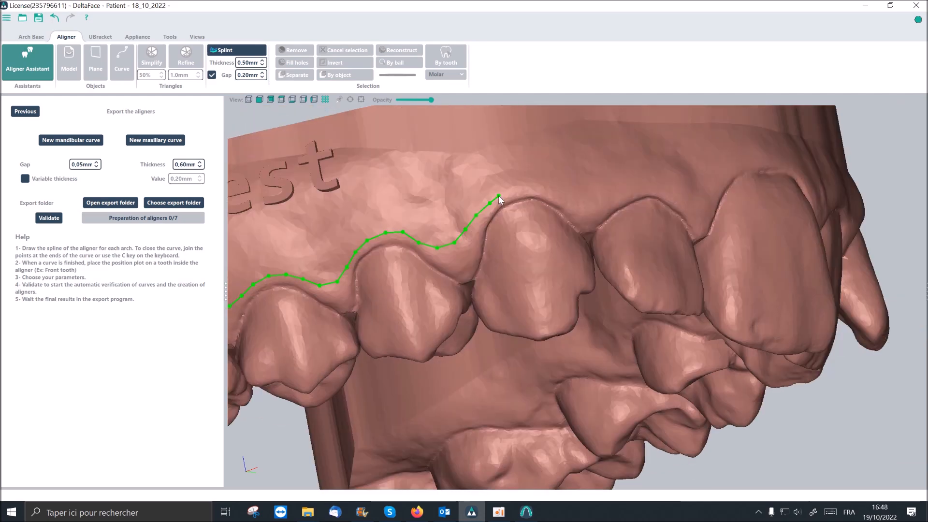
- Continue the maxillary curve around the remaining buccal margin and back along the palatal side to its starting point
{"action": "mouse_move", "coordinate": [403, 183]}
{"action": "left_mouse_down"}
{"action": "mouse_move", "coordinate": [556, 177]}
{"action": "mouse_move", "coordinate": [647, 189]}
{"action": "left_mouse_up"}
{"action": "middle_click_drag", "start_coordinate": [691, 186], "coordinate": [580, 213]}
{"action": "left_click_drag", "start_coordinate": [656, 264], "coordinate": [832, 331]}
{"action": "middle_click_drag", "start_coordinate": [833, 332], "coordinate": [464, 352]}
{"action": "left_click_drag", "start_coordinate": [524, 211], "coordinate": [544, 257]}
{"action": "mouse_move", "coordinate": [770, 207]}
{"action": "left_mouse_down"}
{"action": "mouse_move", "coordinate": [716, 265]}
{"action": "mouse_move", "coordinate": [476, 341]}
{"action": "left_mouse_up"}
{"action": "middle_click_drag", "start_coordinate": [476, 341], "coordinate": [816, 290]}
{"action": "mouse_move", "coordinate": [817, 290]}
{"action": "left_mouse_down"}
{"action": "mouse_move", "coordinate": [773, 253]}
{"action": "mouse_move", "coordinate": [593, 247]}
{"action": "mouse_move", "coordinate": [438, 347]}
{"action": "left_mouse_up"}
{"action": "middle_click_drag", "start_coordinate": [439, 347], "coordinate": [594, 261]}
{"action": "left_click_drag", "start_coordinate": [594, 261], "coordinate": [280, 334]}
{"action": "middle_click_drag", "start_coordinate": [279, 333], "coordinate": [516, 369]}
{"action": "left_click_drag", "start_coordinate": [516, 369], "coordinate": [450, 297]}
- Close the maxillary curve and place its position plot on the right maxillary first molar
{"action": "left_click", "coordinate": [451, 297]}
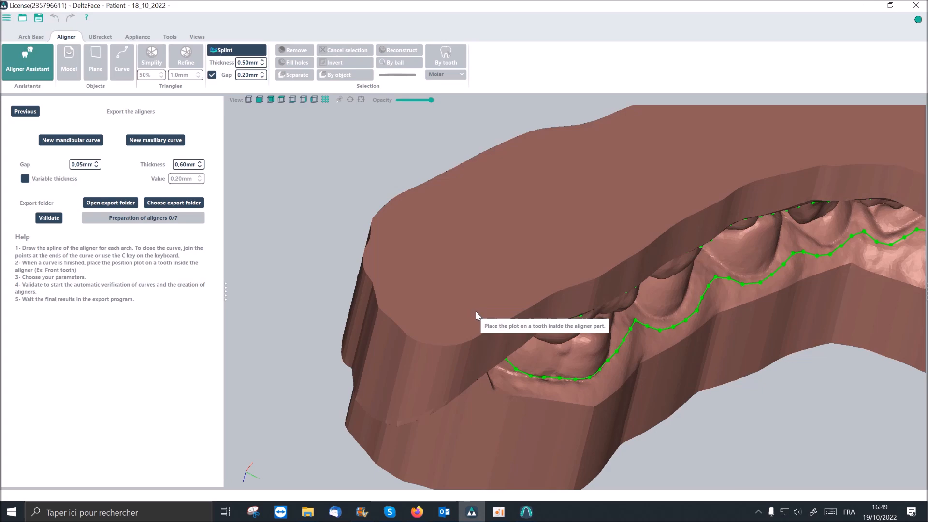
{"action": "middle_click_drag", "start_coordinate": [476, 306], "coordinate": [621, 310]}
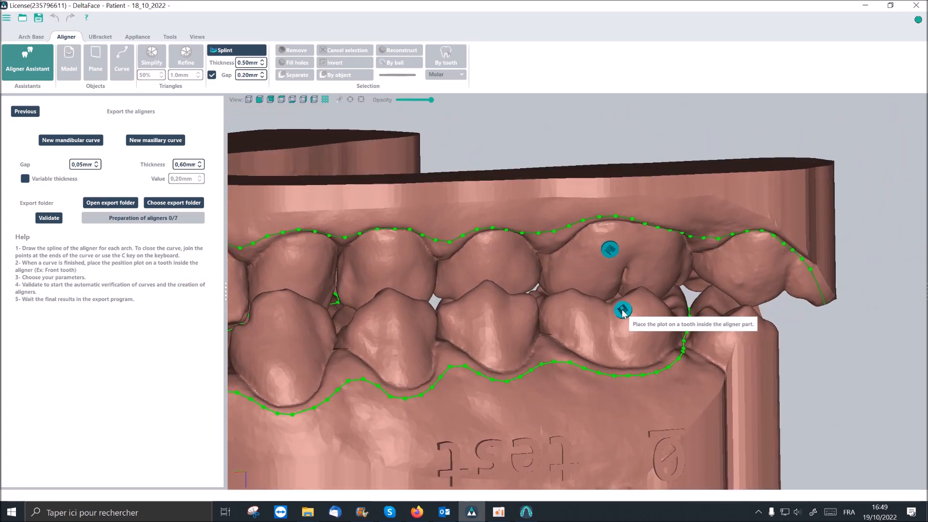
{"action": "left_click", "coordinate": [599, 331]}
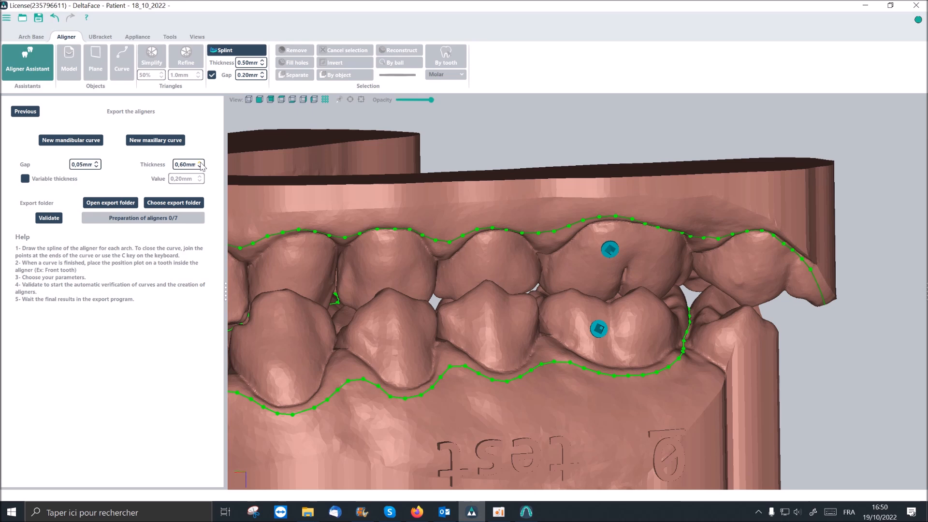
- Set the aligner thickness to 0.55 mm and validate the curves to launch the aligner creation
{"action": "left_click_drag", "start_coordinate": [225, 292], "coordinate": [237, 296]}
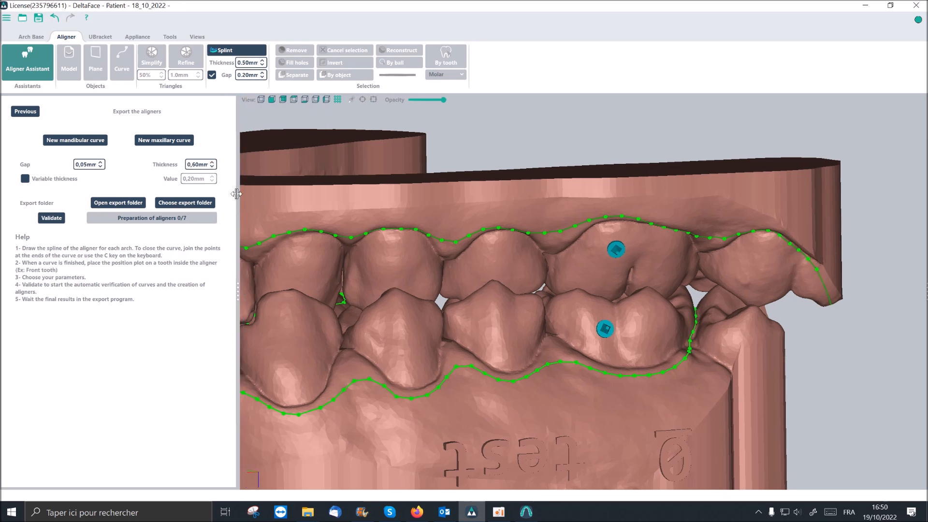
{"action": "left_click", "coordinate": [212, 168]}
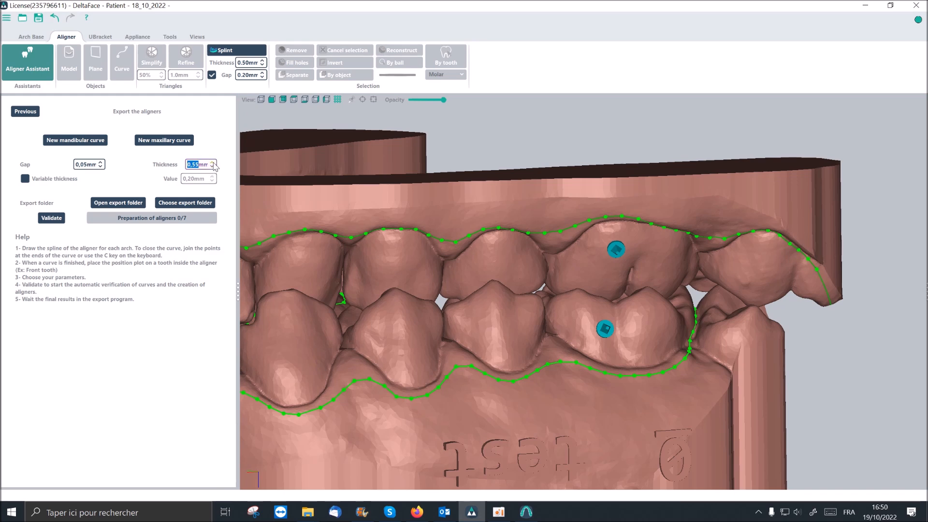
{"action": "left_click", "coordinate": [136, 174]}
{"action": "left_click", "coordinate": [50, 219]}
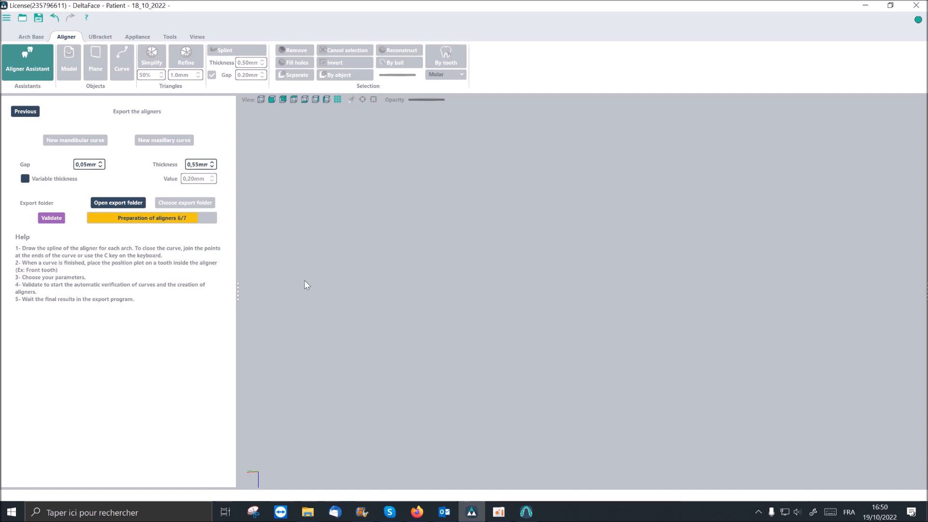
- Check the aligner export's progress in the ExportsAlignement program, and open the export folder Gap_0.05_Thickness_0.55
{"action": "left_click", "coordinate": [530, 518]}
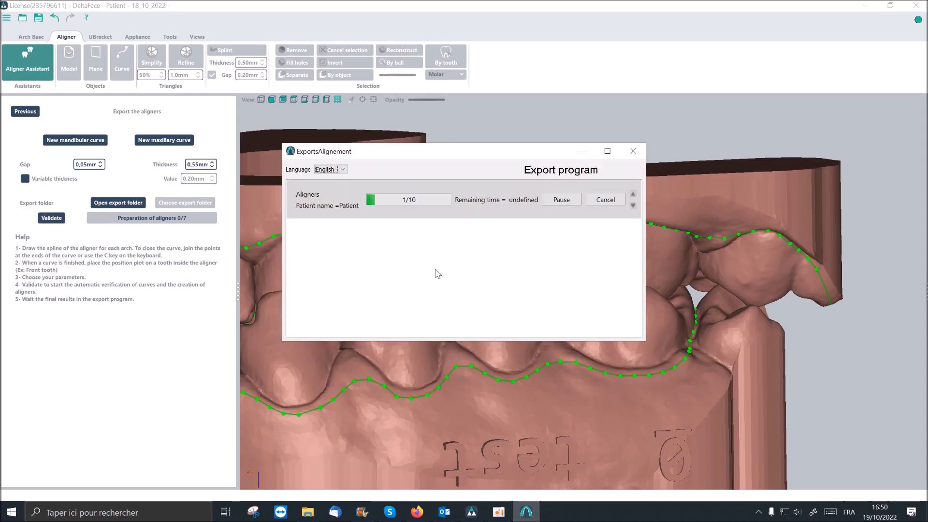
{"action": "left_click", "coordinate": [583, 154]}
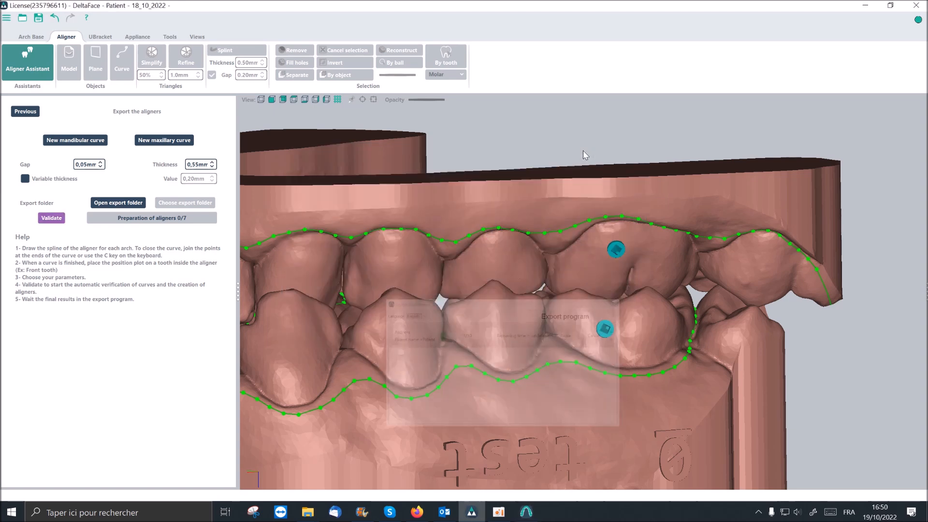
{"action": "left_click", "coordinate": [111, 204]}
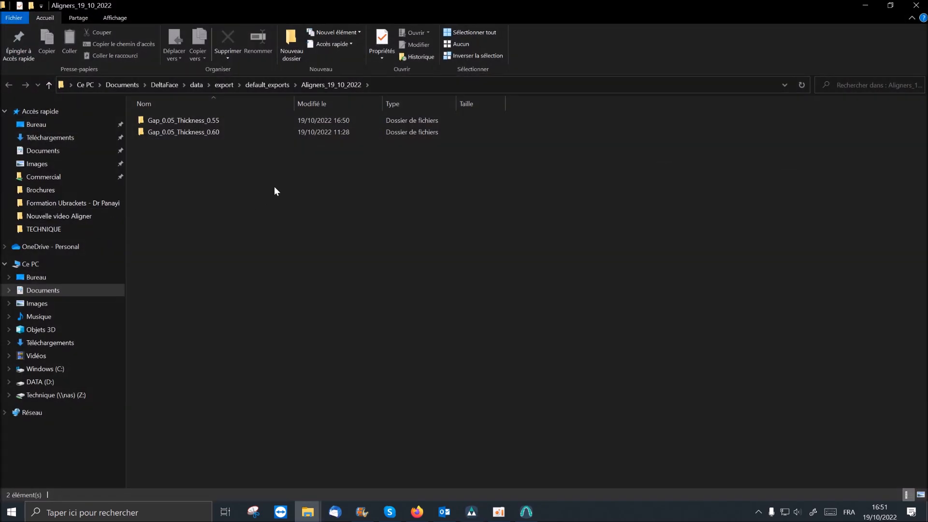
{"action": "double_click", "coordinate": [178, 120]}
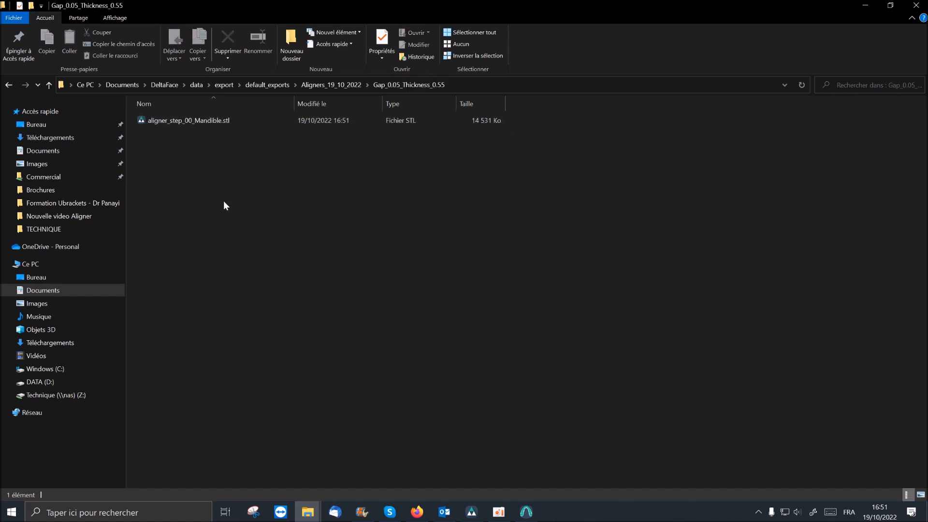
- Open the exported aligner_step_00_Mandible.stl in DeltaFace and inspect the aligner from the front, inner and occlusal sides
{"action": "double_click", "coordinate": [216, 120]}
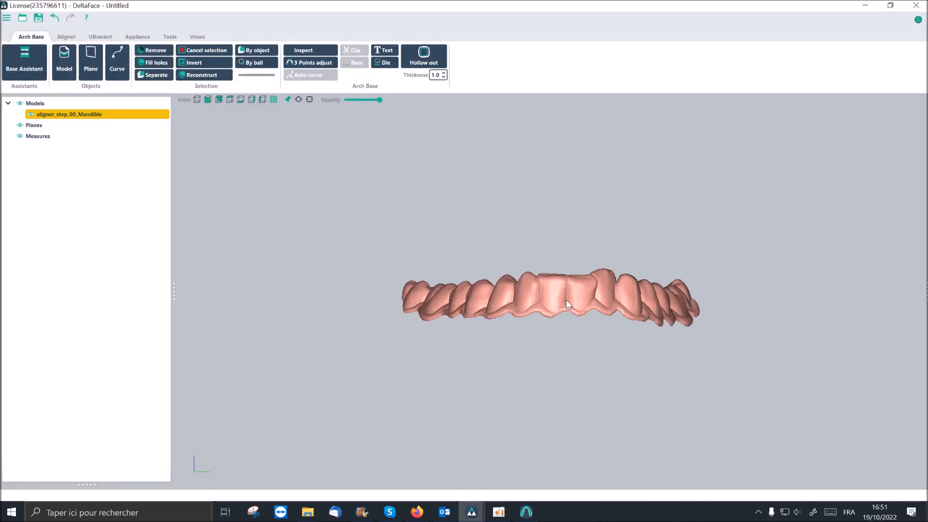
{"action": "middle_click_drag", "start_coordinate": [543, 291], "coordinate": [495, 301]}
{"action": "scroll", "coordinate": [495, 301], "scroll_direction": "up", "scroll_amount": 3}
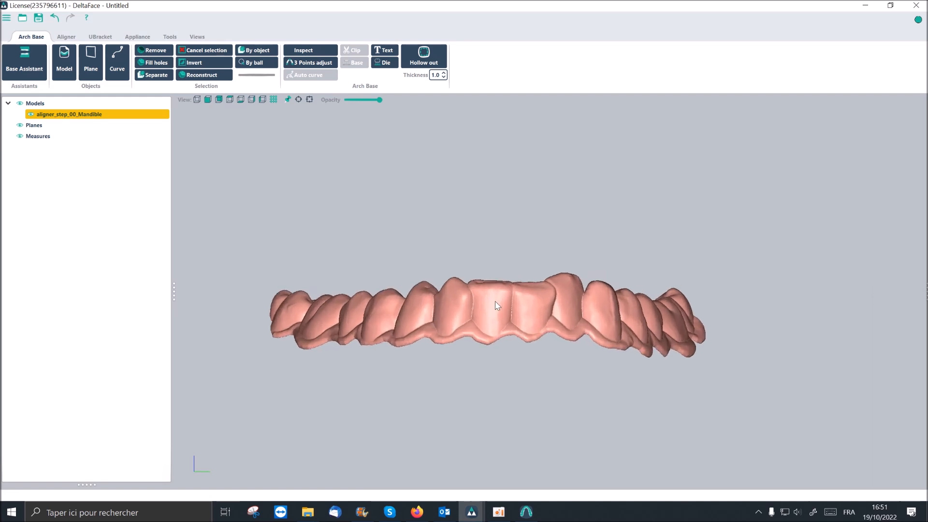
{"action": "right_click_drag", "start_coordinate": [504, 312], "coordinate": [506, 379]}
{"action": "scroll", "coordinate": [506, 374], "scroll_direction": "down", "scroll_amount": 2}
{"action": "right_click_drag", "start_coordinate": [583, 371], "coordinate": [437, 388]}
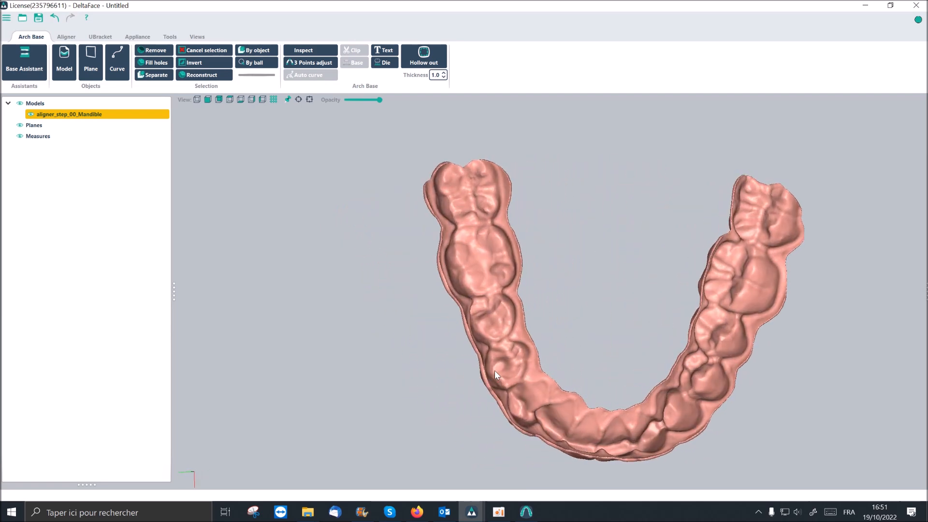
{"action": "middle_click_drag", "start_coordinate": [514, 361], "coordinate": [410, 343]}
{"action": "right_click_drag", "start_coordinate": [624, 341], "coordinate": [431, 347]}
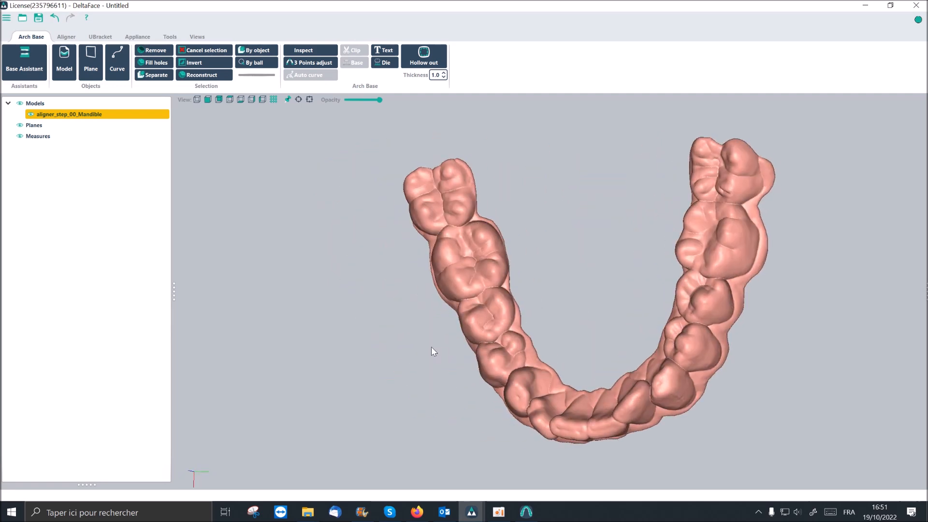
{"action": "middle_click_drag", "start_coordinate": [711, 329], "coordinate": [585, 345]}
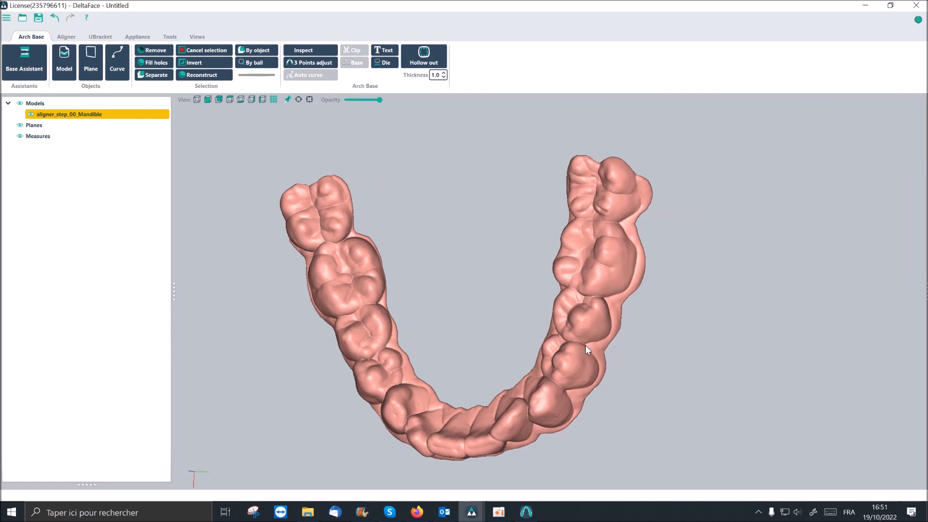